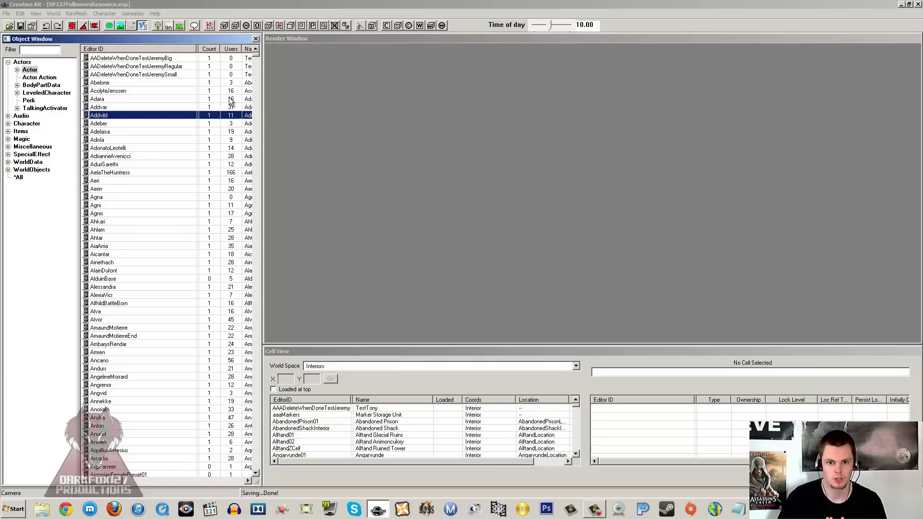
pyautogui.click(179, 132)
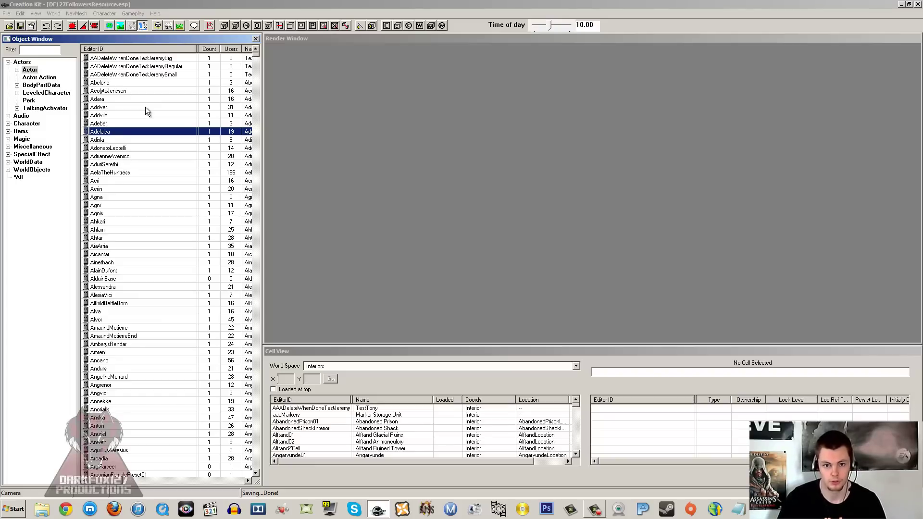
pyautogui.click(146, 108)
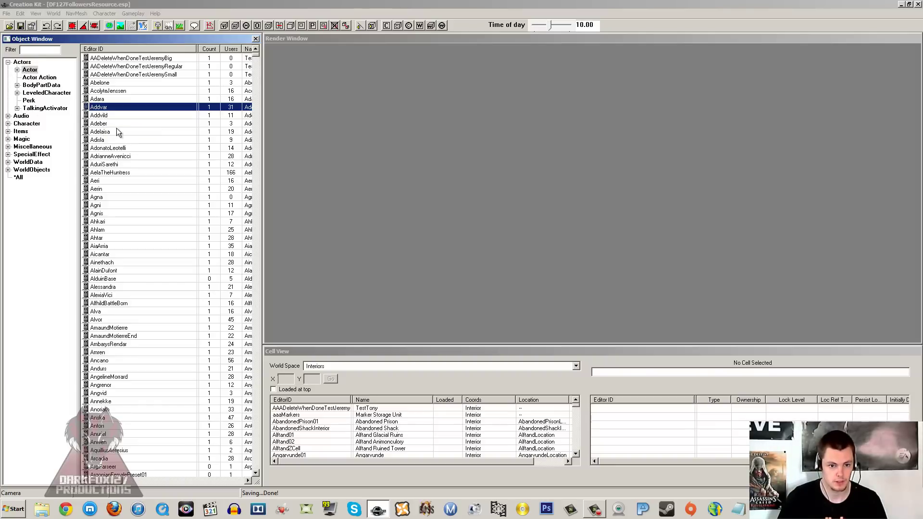
pyautogui.scroll(-4, 189, 105)
pyautogui.scroll(-5, 188, 124)
pyautogui.scroll(9, 187, 123)
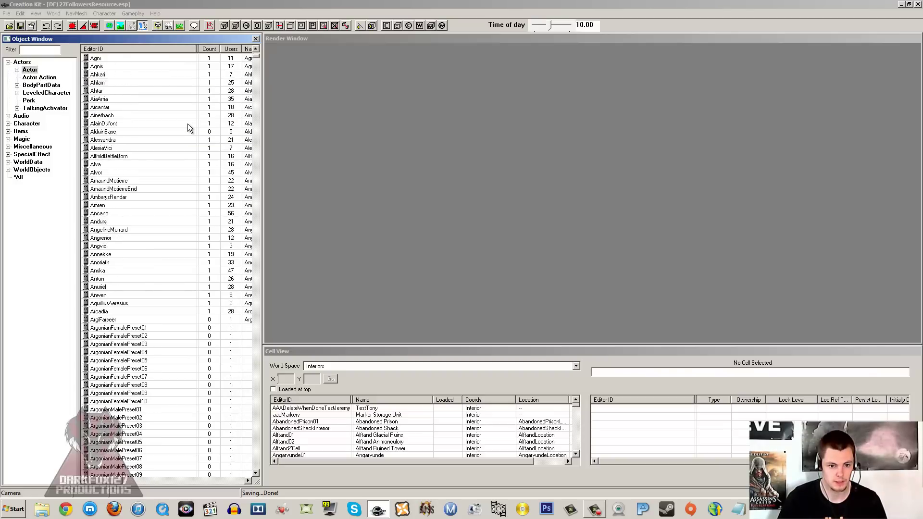
# Create a new actor with the ID DF127ActorFollower.
pyautogui.rightClick(139, 139)
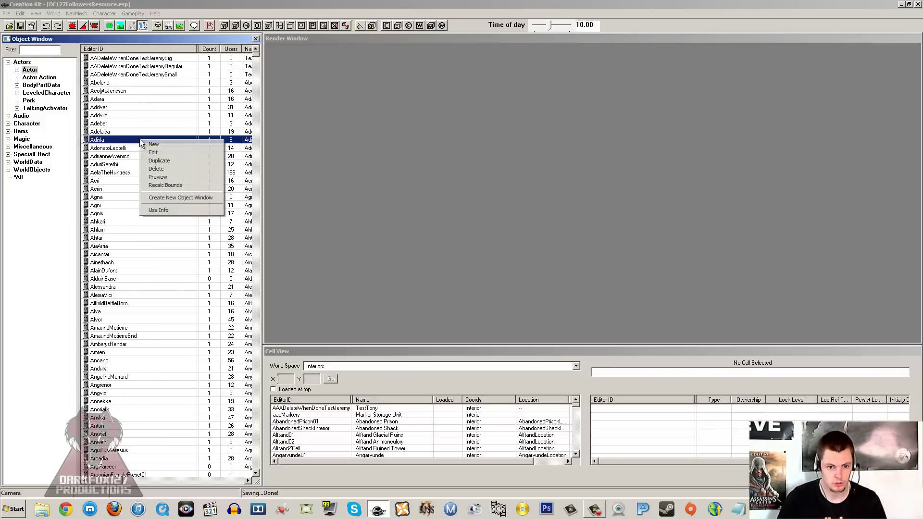
pyautogui.click(155, 144)
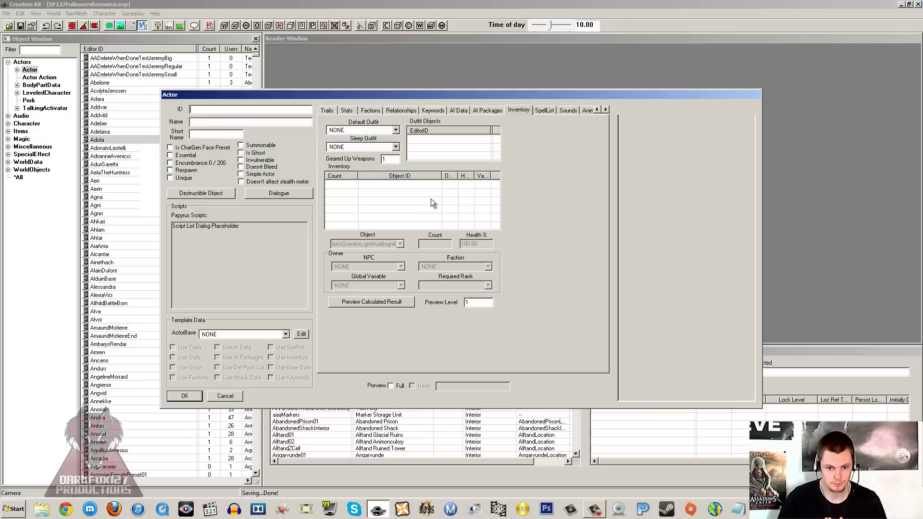
pyautogui.click(327, 110)
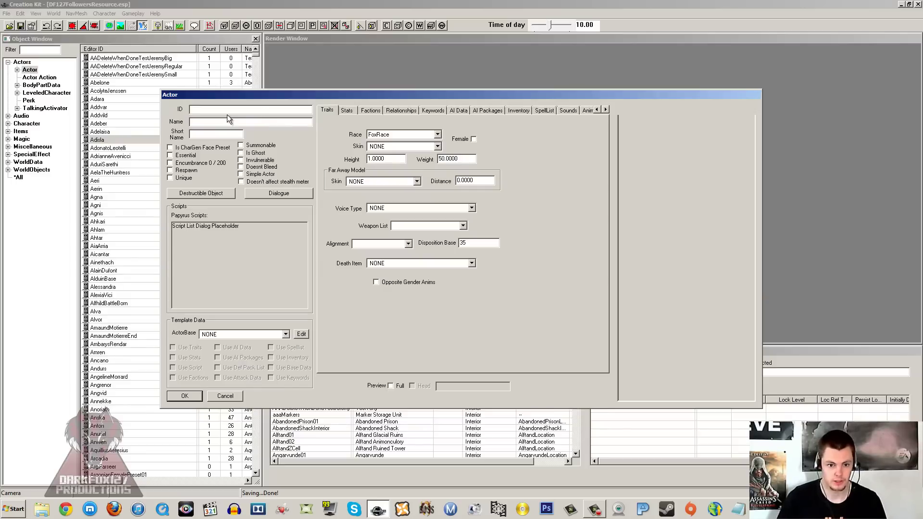
pyautogui.click(209, 109)
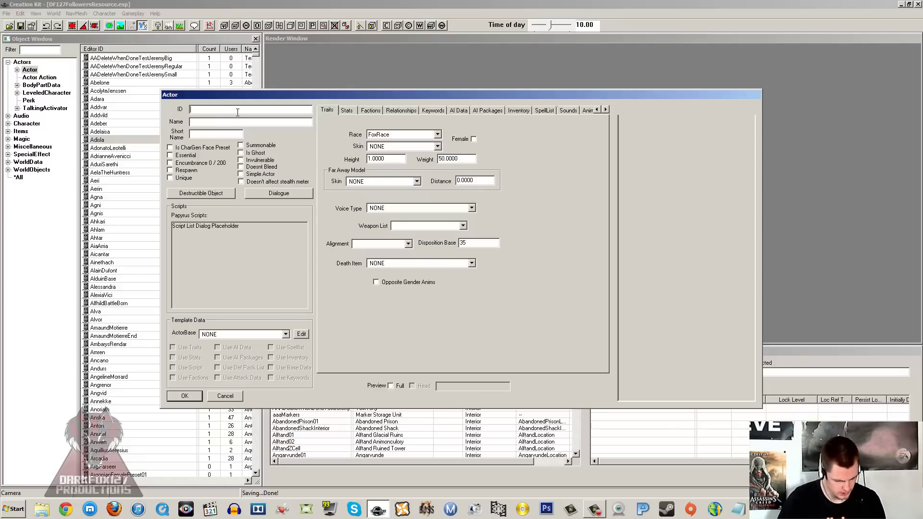
pyautogui.write('DF127A')
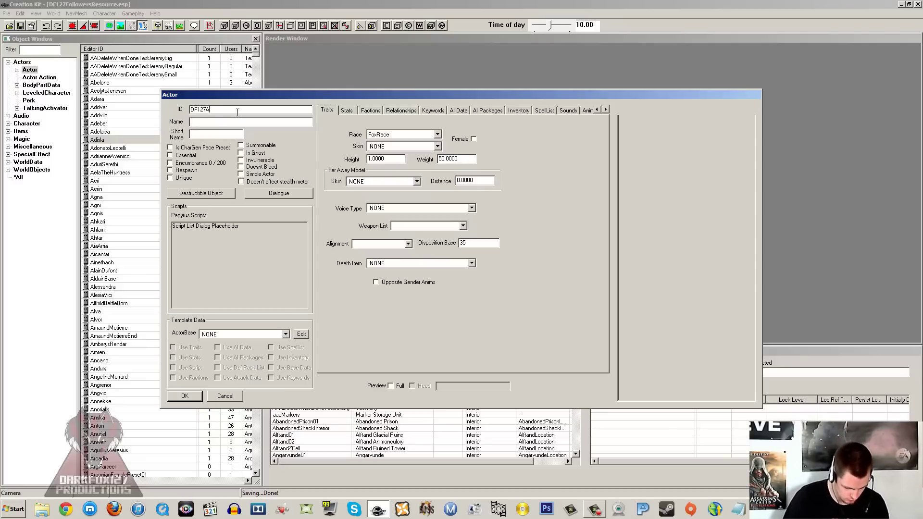
pyautogui.write('ctorFollower')
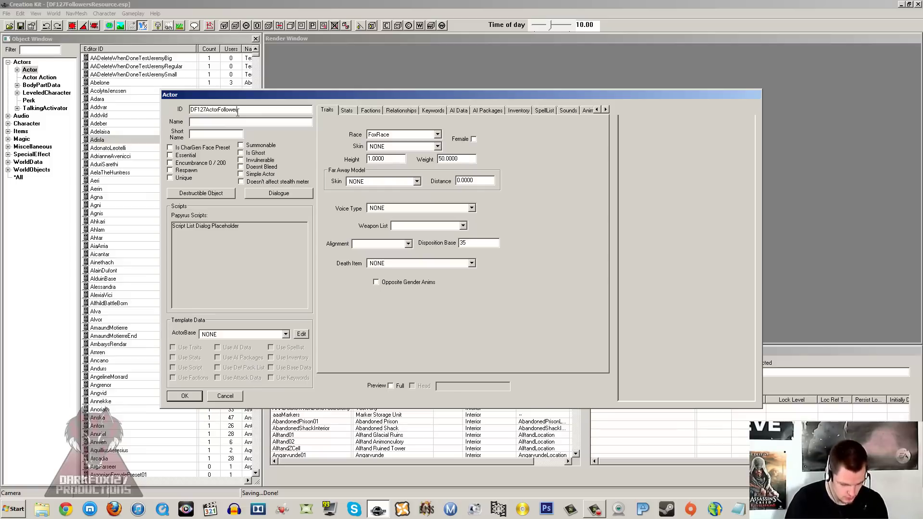
# Set the actor's name to Barney Blue and its short name to Barney.
pyautogui.click(244, 124)
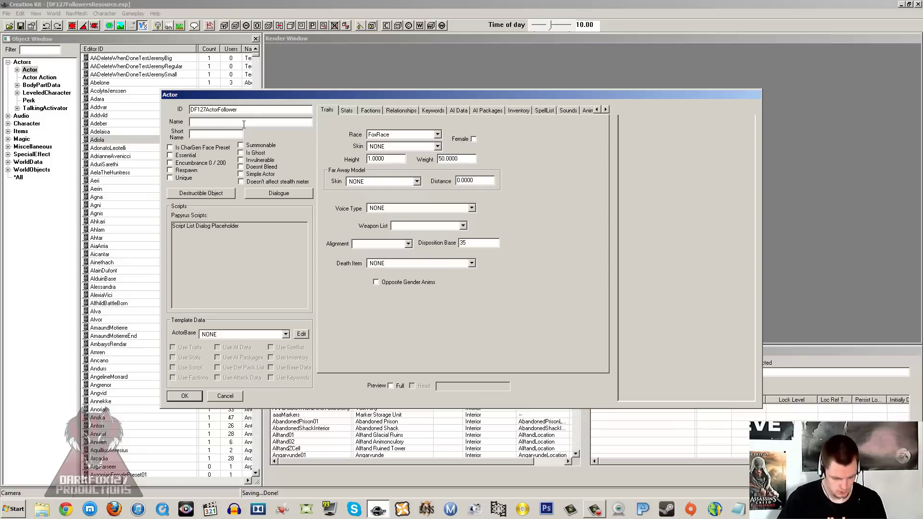
pyautogui.write('Barney Blue')
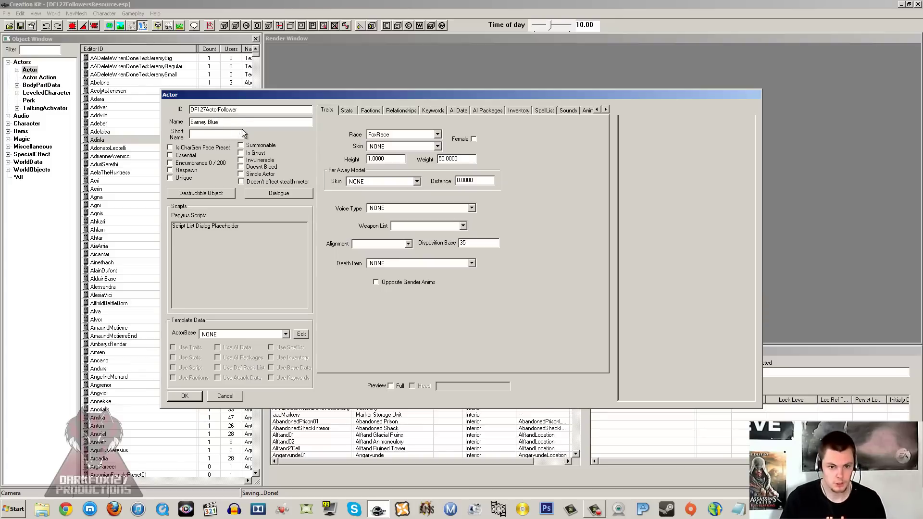
pyautogui.click(210, 133)
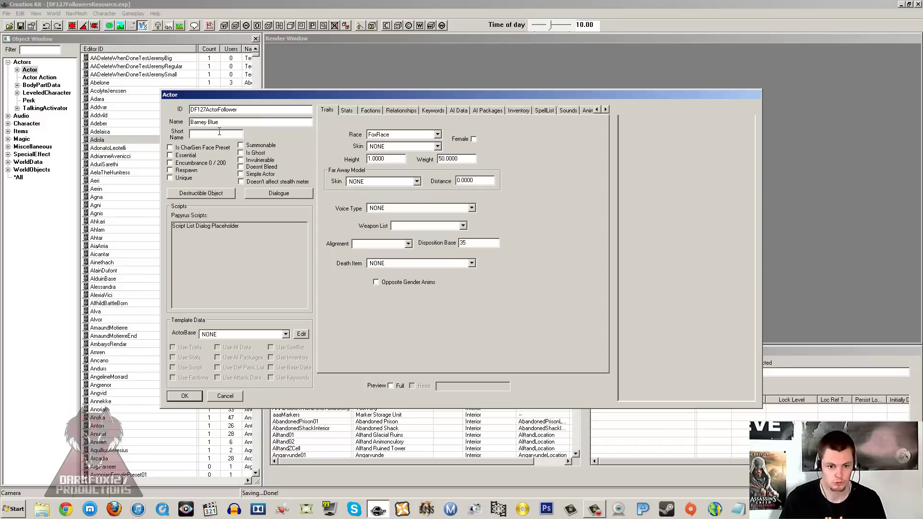
pyautogui.write('arney')
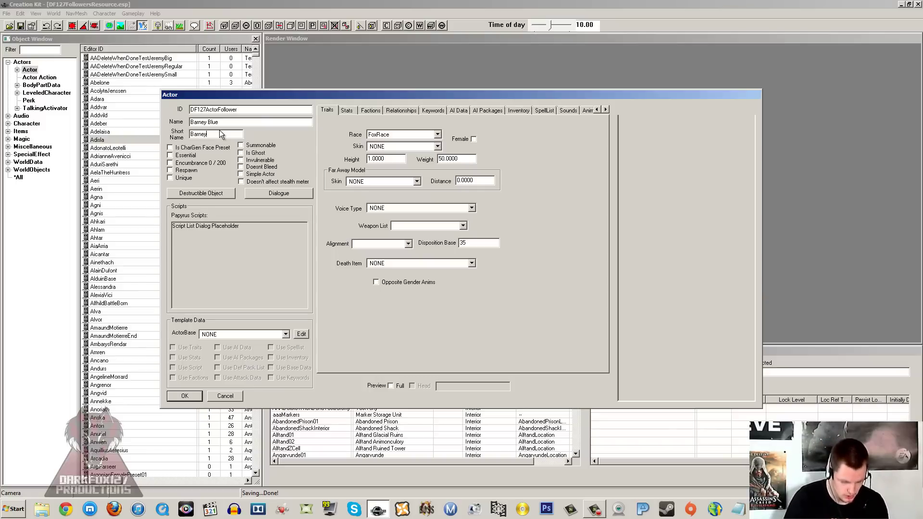
# Try Big B as the actor's short name, and restore it to Barney.
pyautogui.hotkey('shift', 'Home')
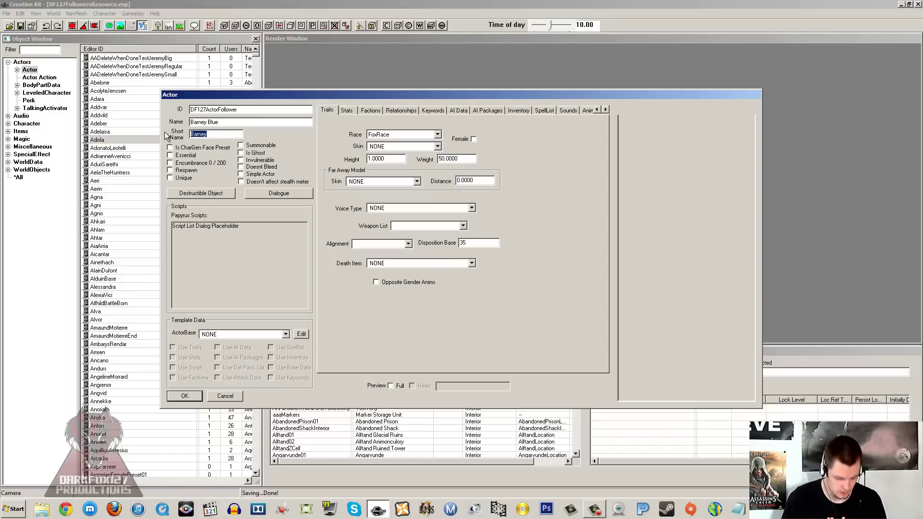
pyautogui.write('Big B')
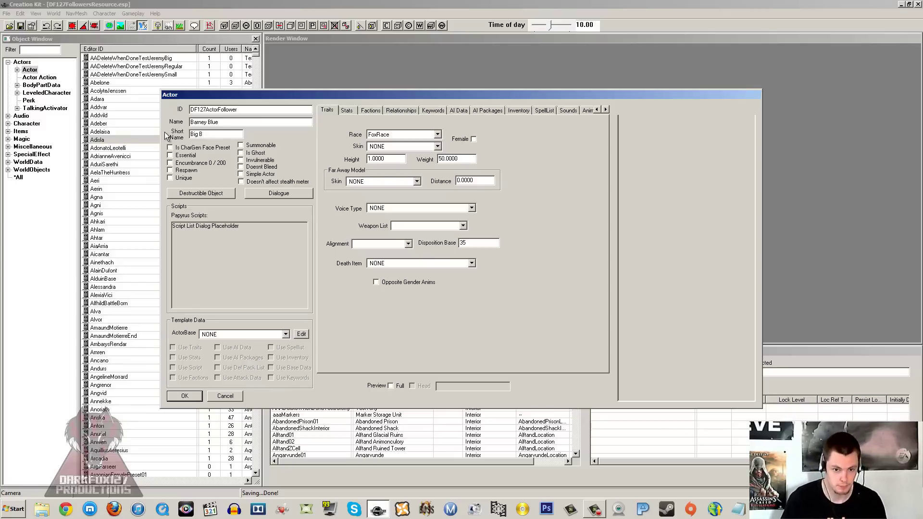
pyautogui.press('BackSpace')
pyautogui.press('BackSpace')
pyautogui.write('Barney')
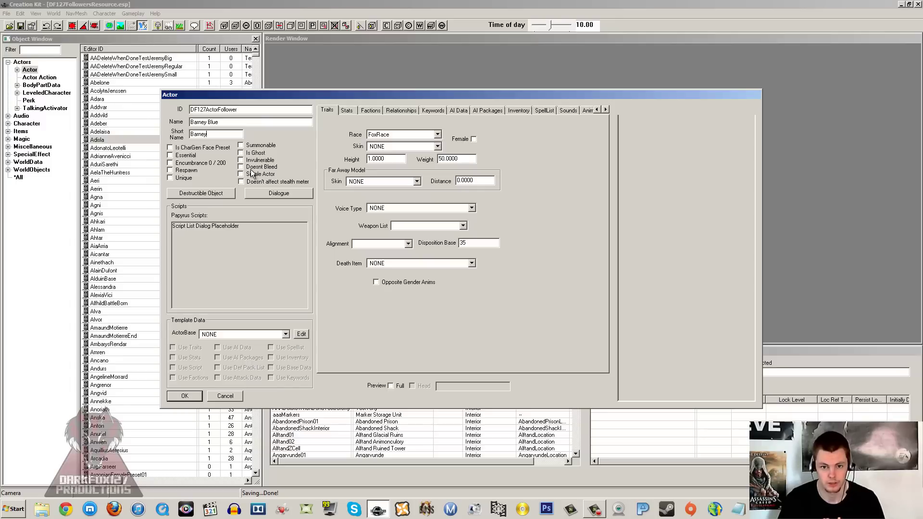
# Try Alvor as the template ActorBase, and reset the ActorBase to NONE.
pyautogui.click(185, 164)
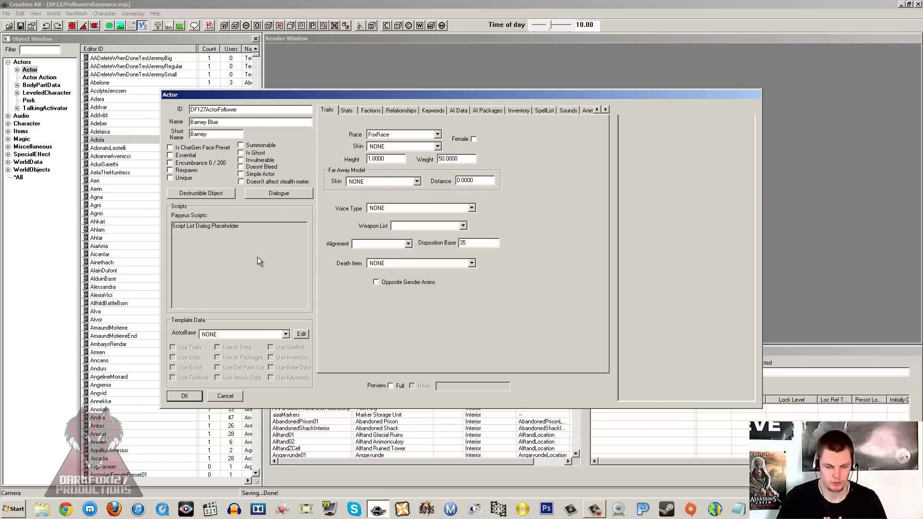
pyautogui.click(229, 332)
pyautogui.scroll(-2, 235, 358)
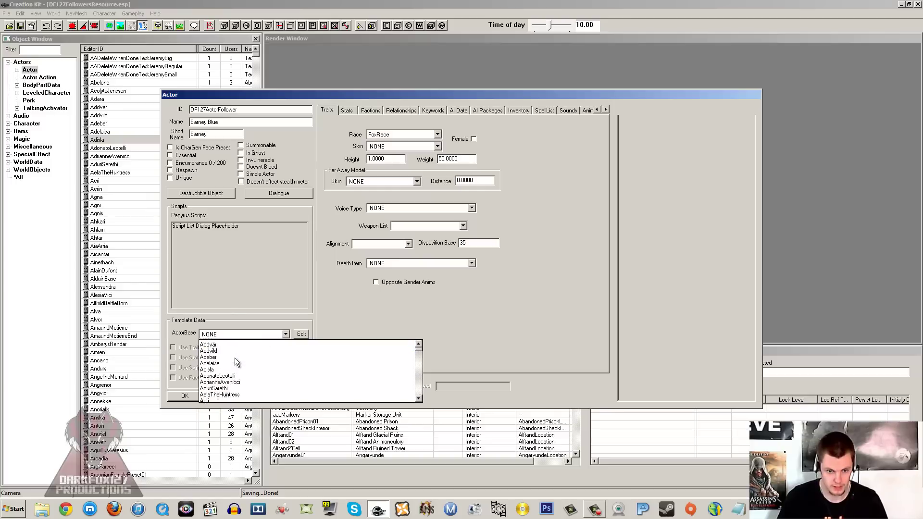
pyautogui.scroll(-3, 235, 361)
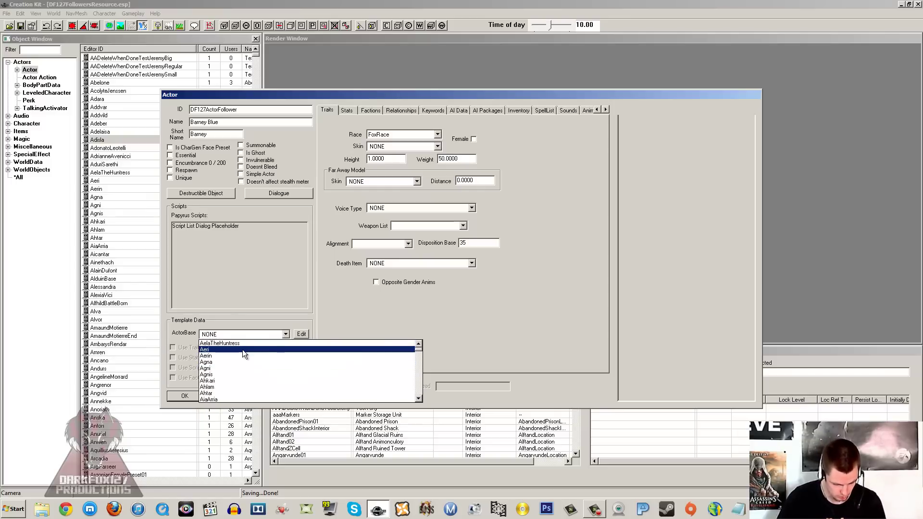
pyautogui.scroll(-3, 242, 350)
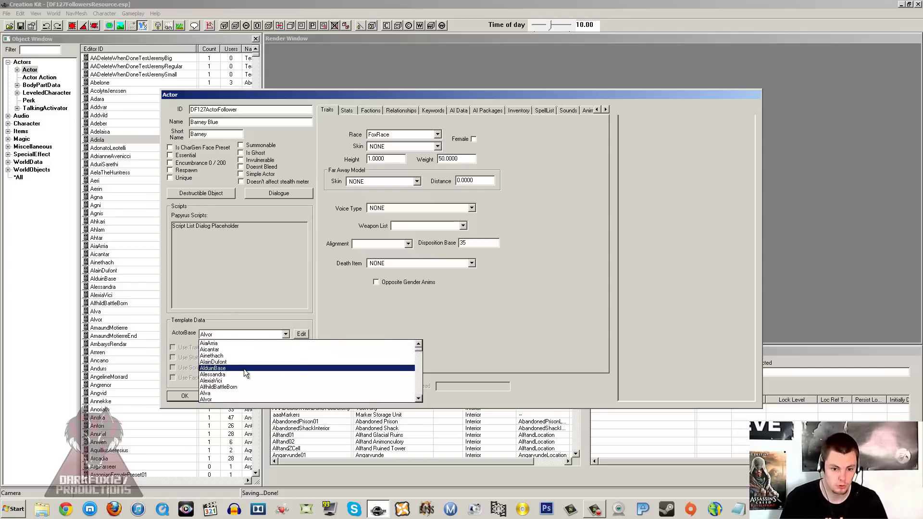
pyautogui.scroll(-1, 243, 368)
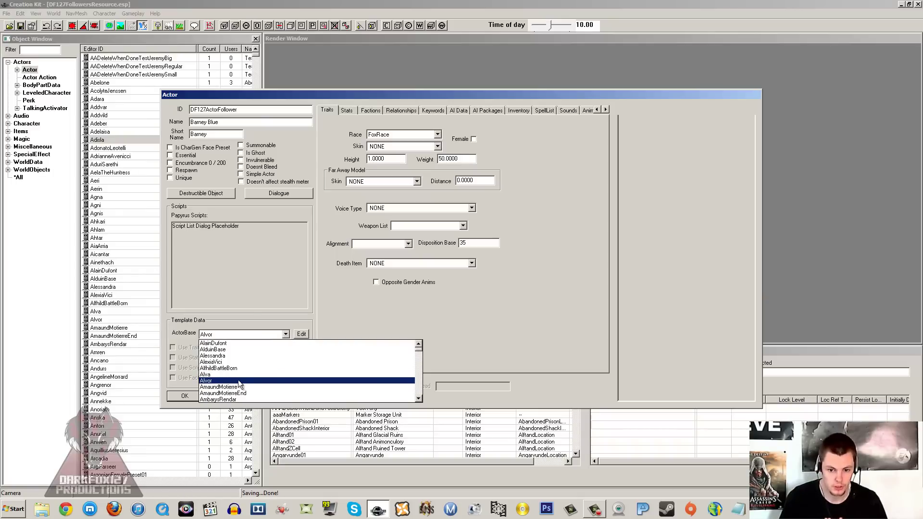
pyautogui.click(231, 379)
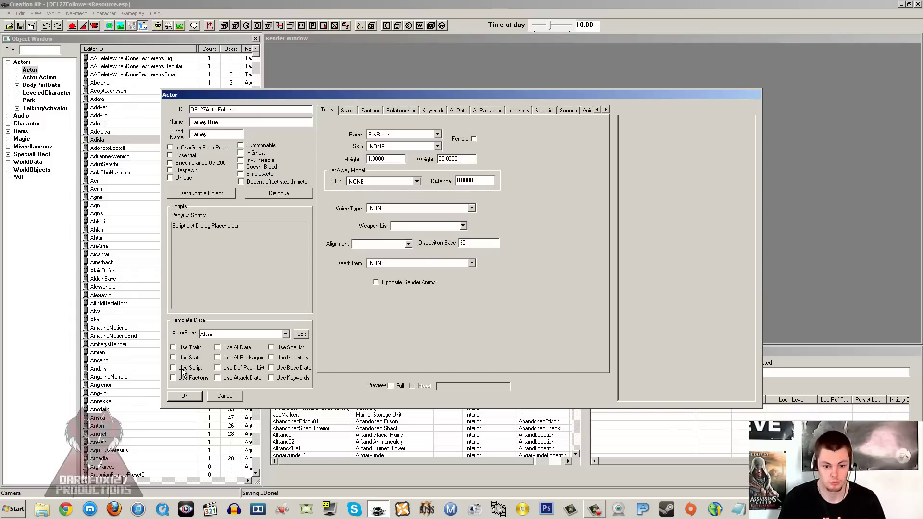
pyautogui.click(206, 334)
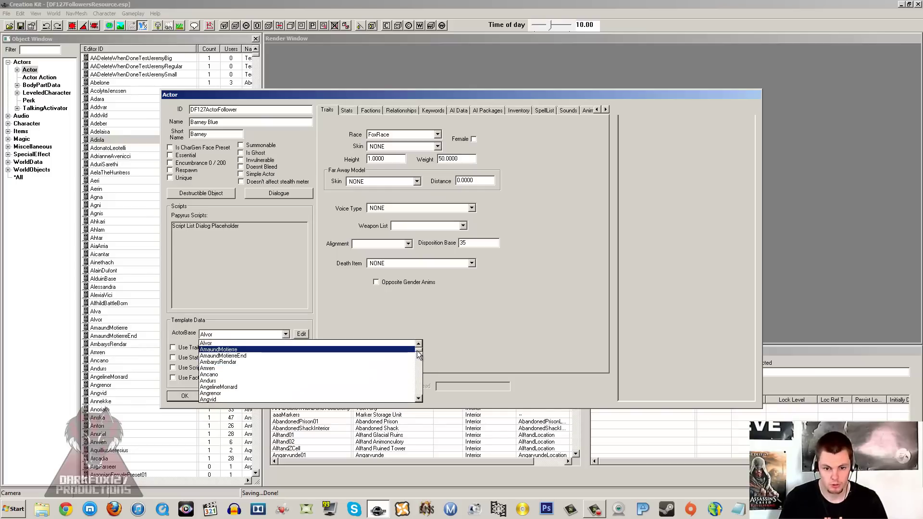
pyautogui.moveTo(418, 355); pyautogui.dragTo(396, 347)
pyautogui.click(395, 344)
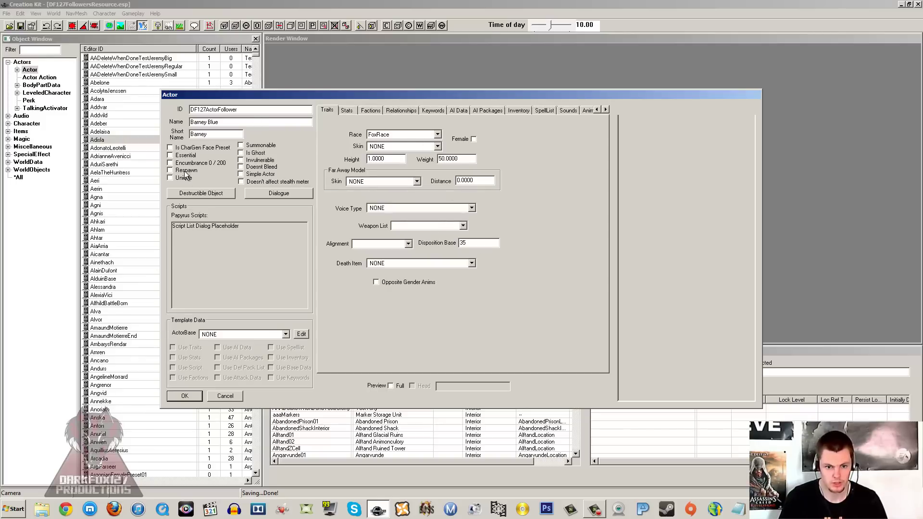
# Try the Unique, Essential, Is Ghost and Doesnt Bleed flags on the actor, and clear them all again.
pyautogui.click(172, 178)
pyautogui.click(179, 156)
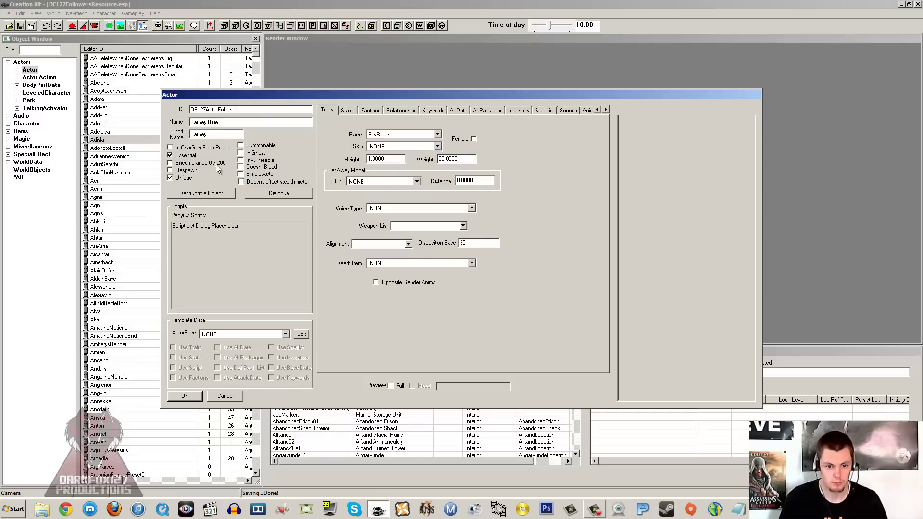
pyautogui.click(250, 154)
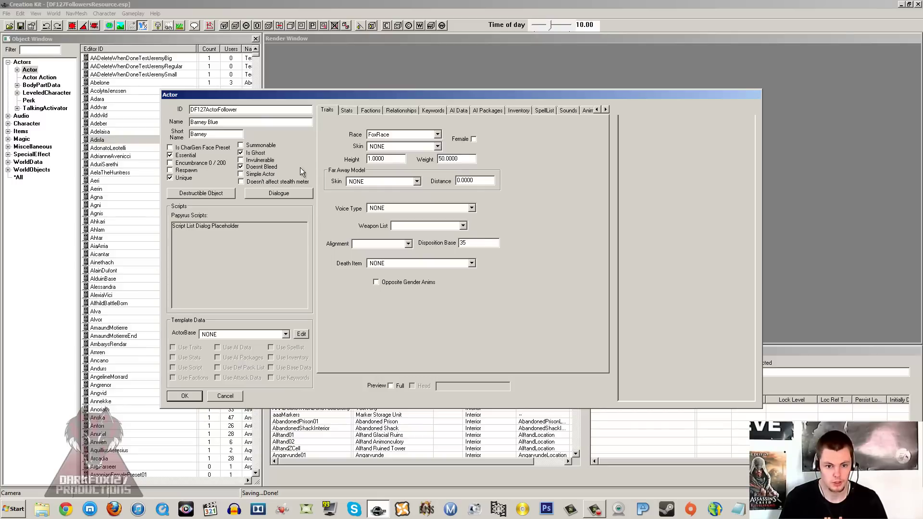
pyautogui.click(350, 111)
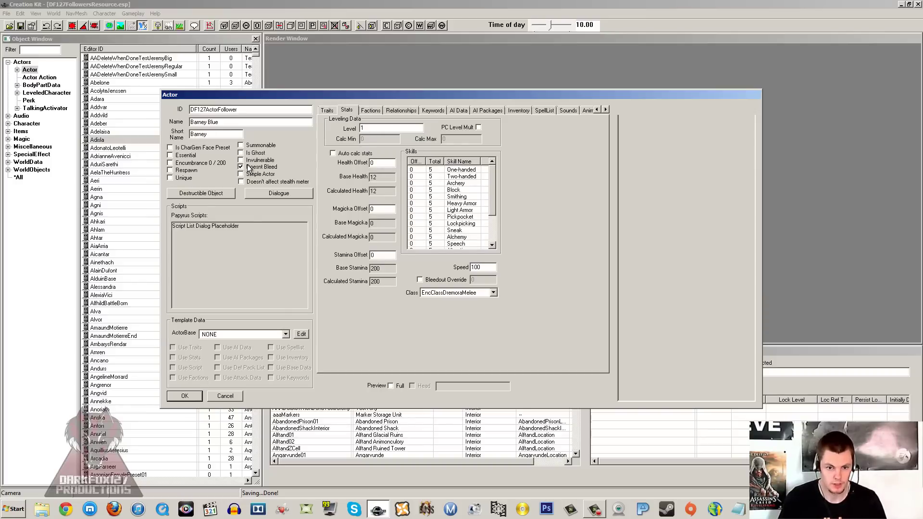
pyautogui.click(326, 111)
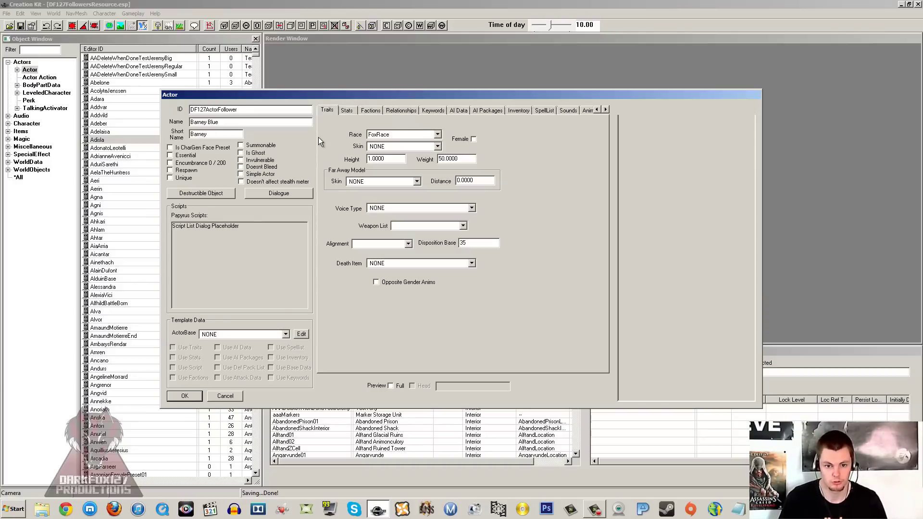
pyautogui.click(239, 133)
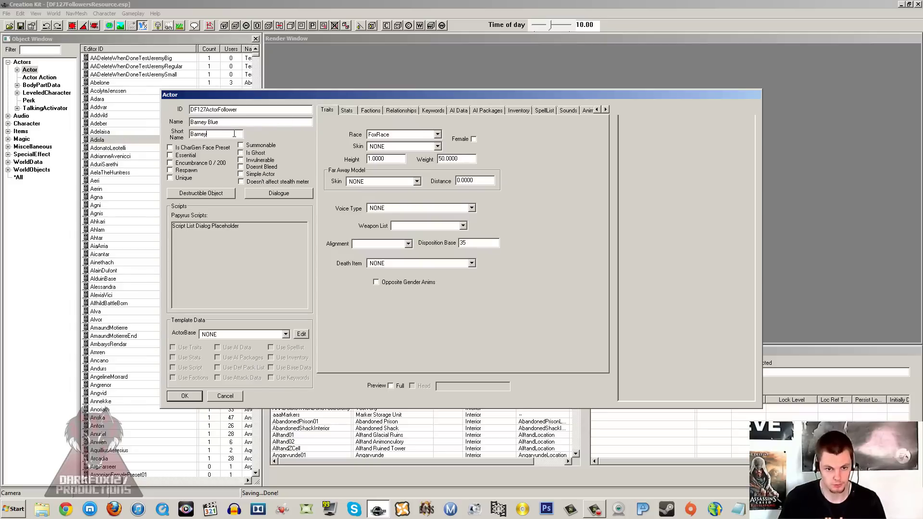
# Accept the new actor and reopen DF127ActorFollower from the actor list for editing.
pyautogui.click(196, 397)
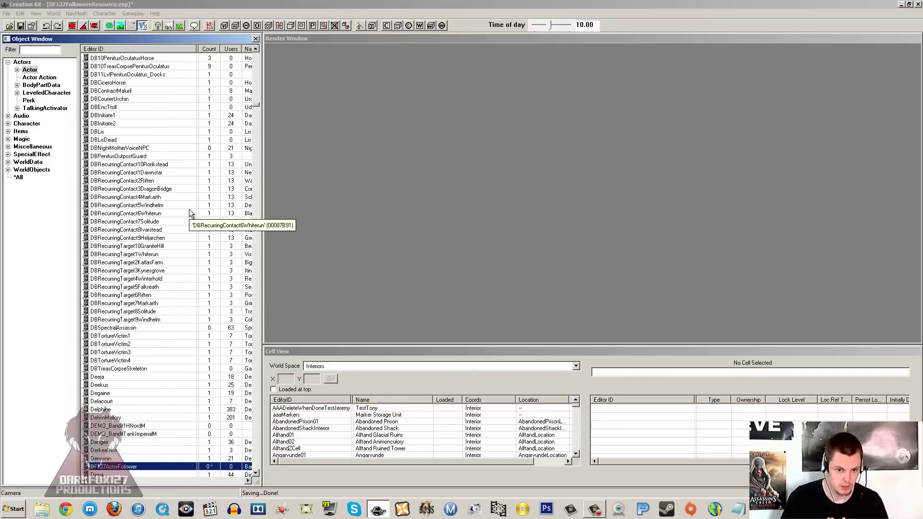
pyautogui.scroll(-4, 153, 324)
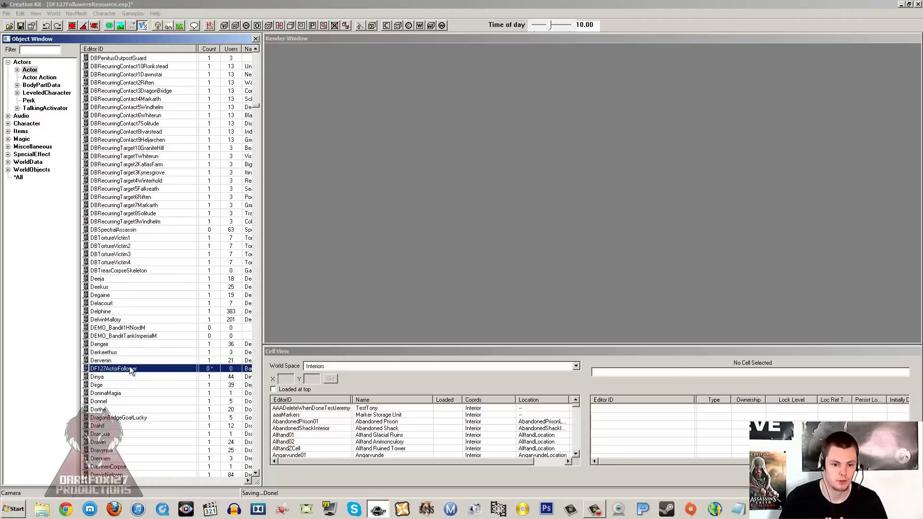
pyautogui.doubleClick(130, 368)
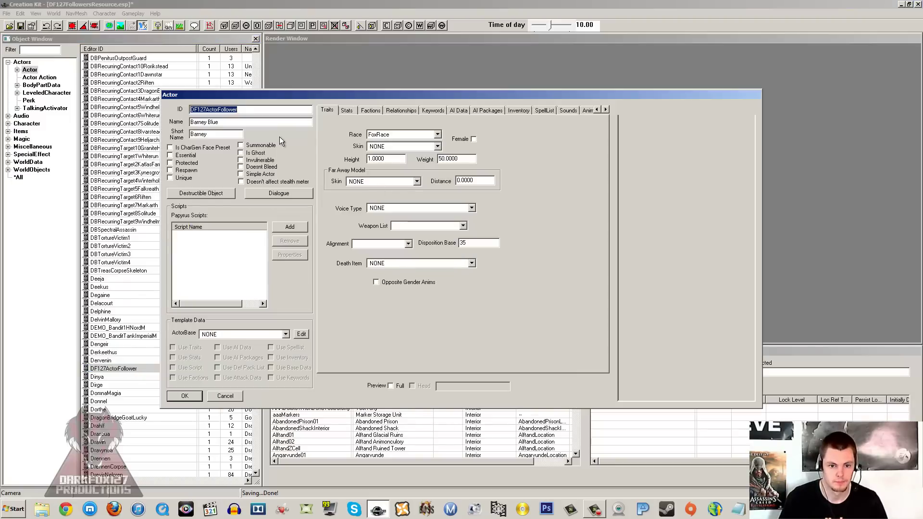
pyautogui.press('Tab')
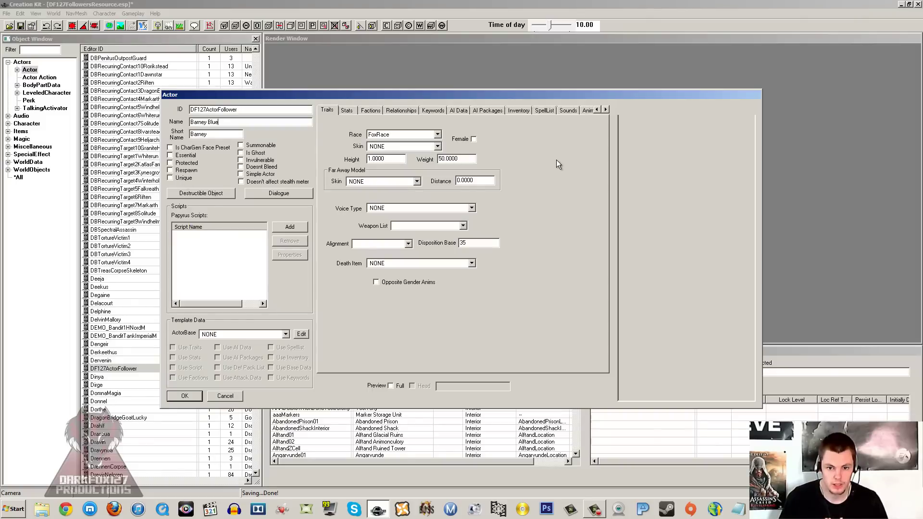
# Flag the actor as Unique and Essential, and clear the Unique flag again.
pyautogui.click(183, 178)
pyautogui.click(186, 156)
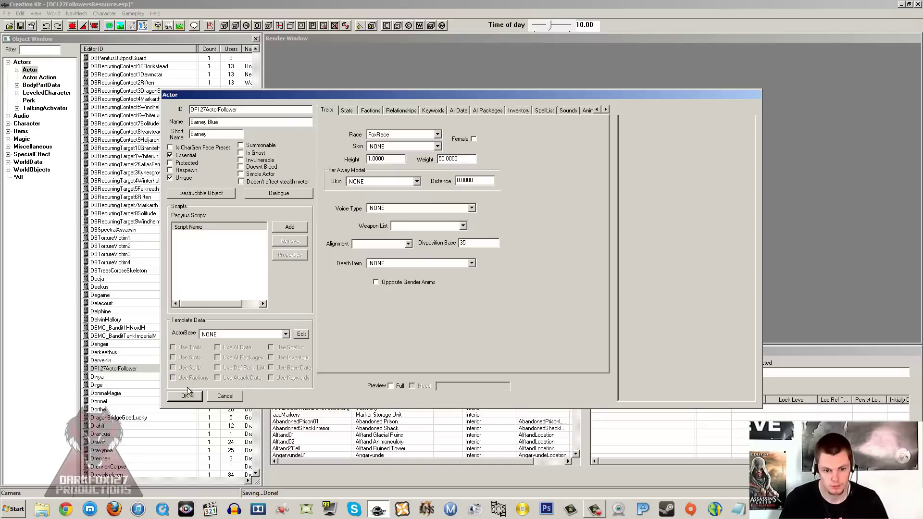
pyautogui.click(171, 178)
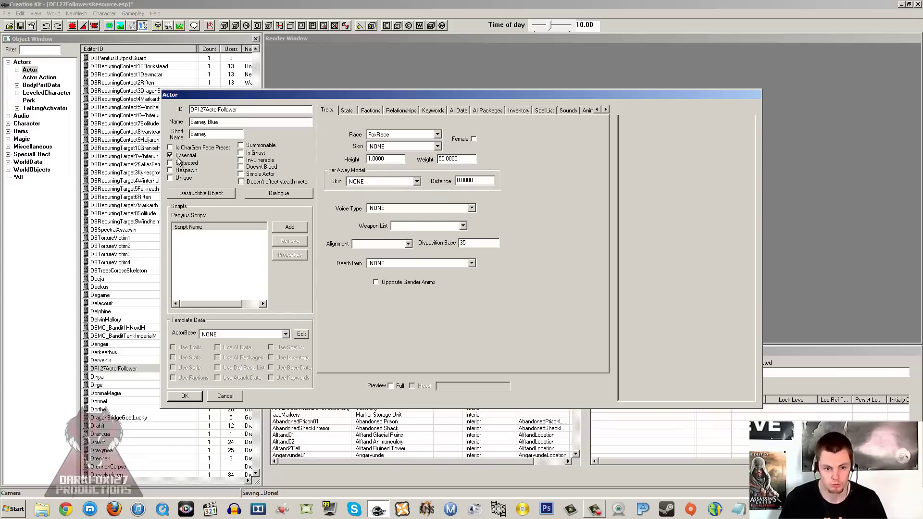
# Clear the actor's Essential flag and set its race to NordRace.
pyautogui.click(177, 158)
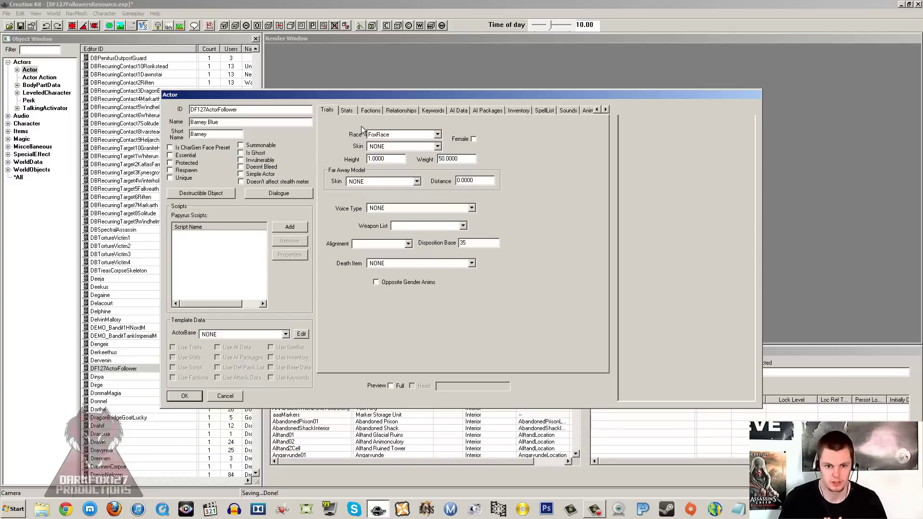
pyautogui.click(391, 133)
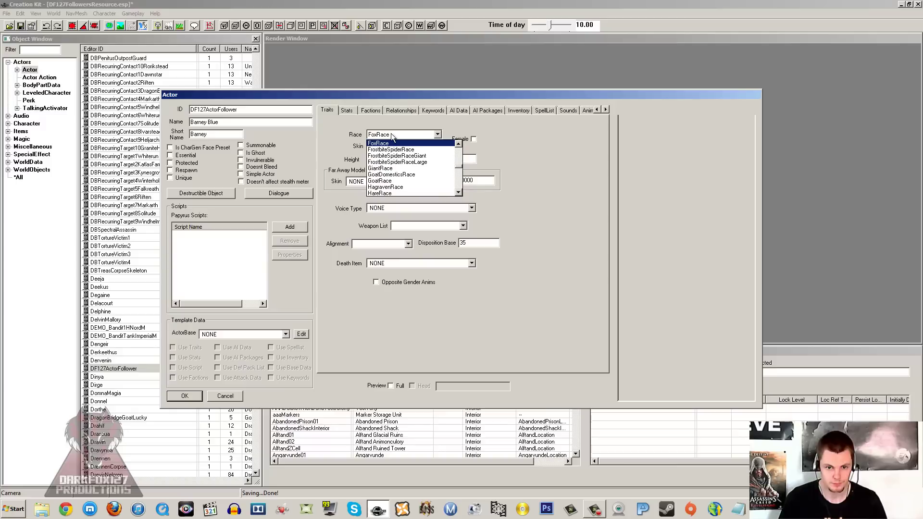
pyautogui.scroll(3, 410, 159)
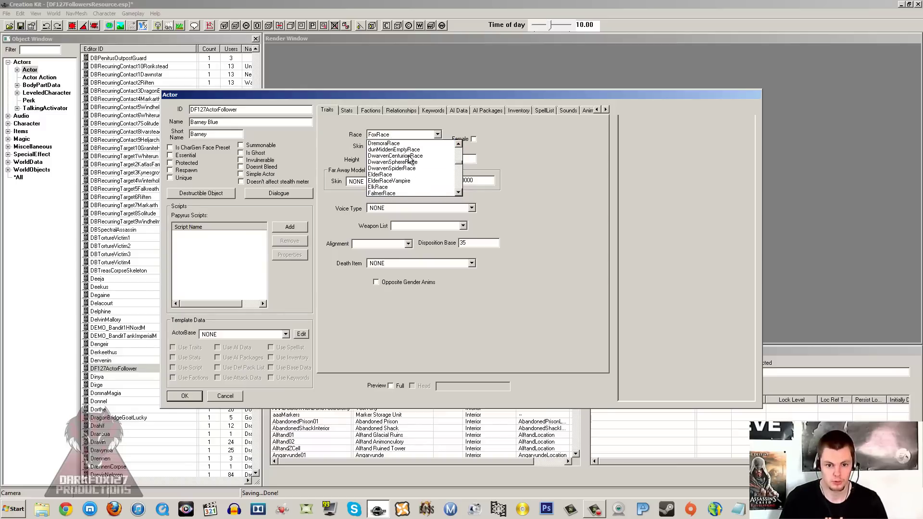
pyautogui.scroll(1, 409, 160)
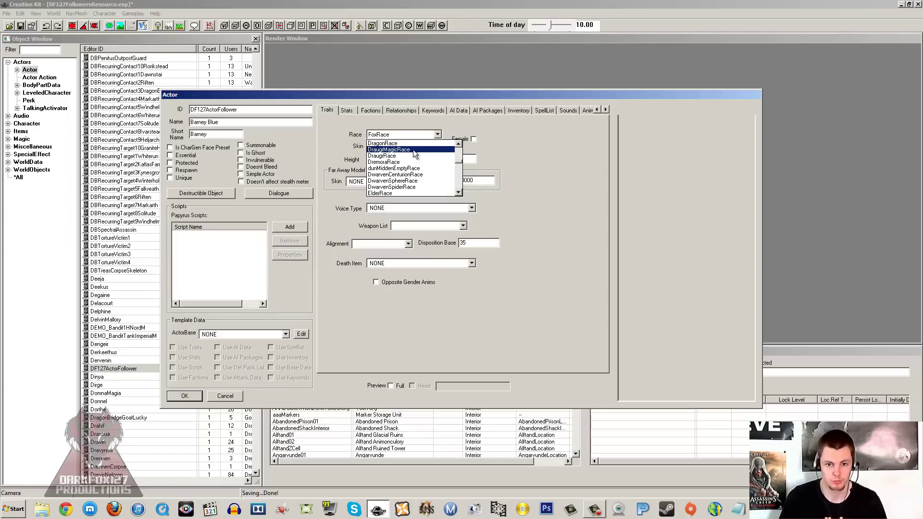
pyautogui.scroll(5, 414, 149)
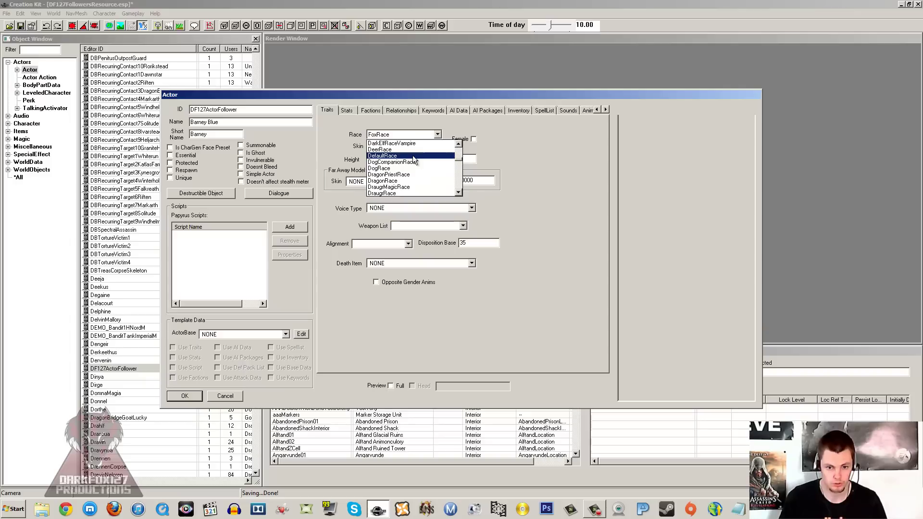
pyautogui.press('n')
pyautogui.press('Return')
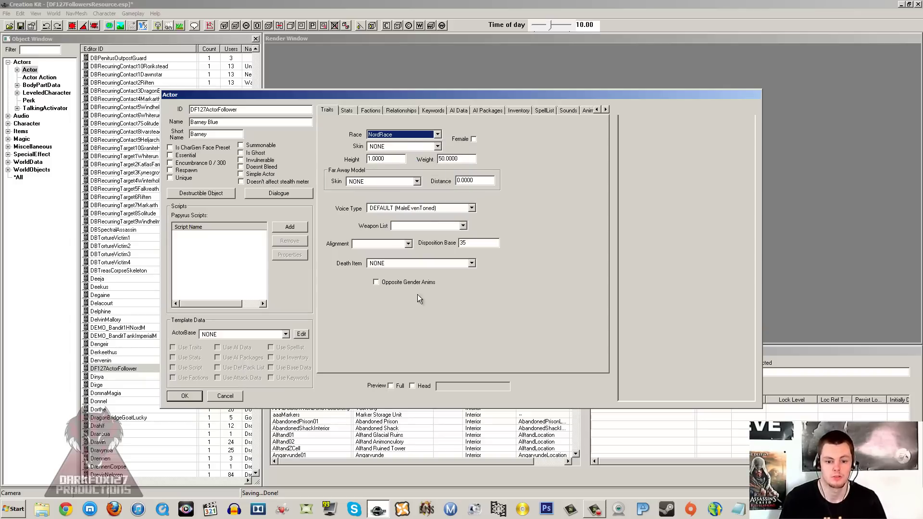
# Preview the actor's full body and its head from different angles, and return to the full-body preview.
pyautogui.click(391, 386)
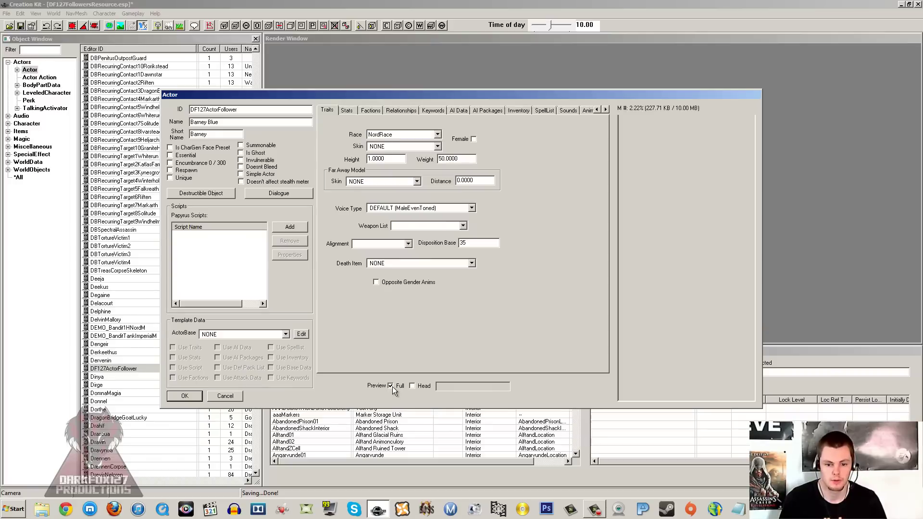
pyautogui.moveTo(645, 249); pyautogui.dragTo(760, 255)
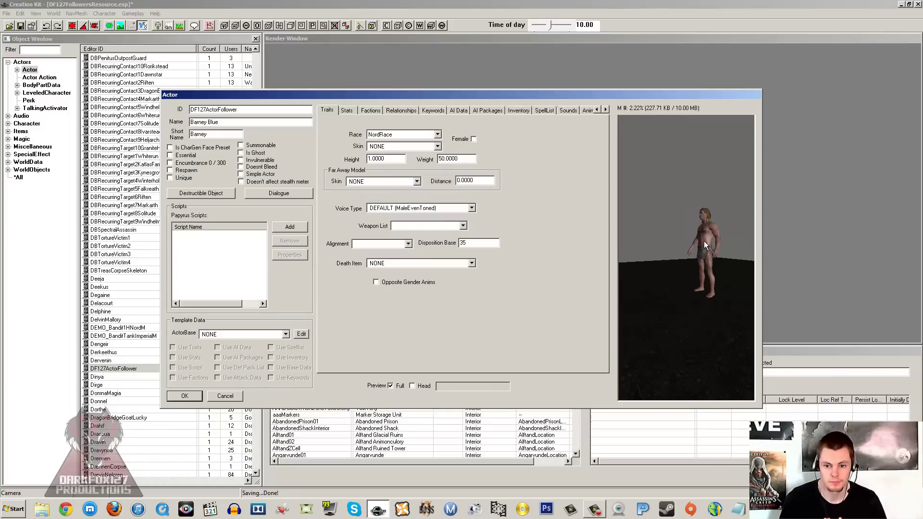
pyautogui.click(425, 386)
pyautogui.moveTo(650, 261); pyautogui.dragTo(697, 258)
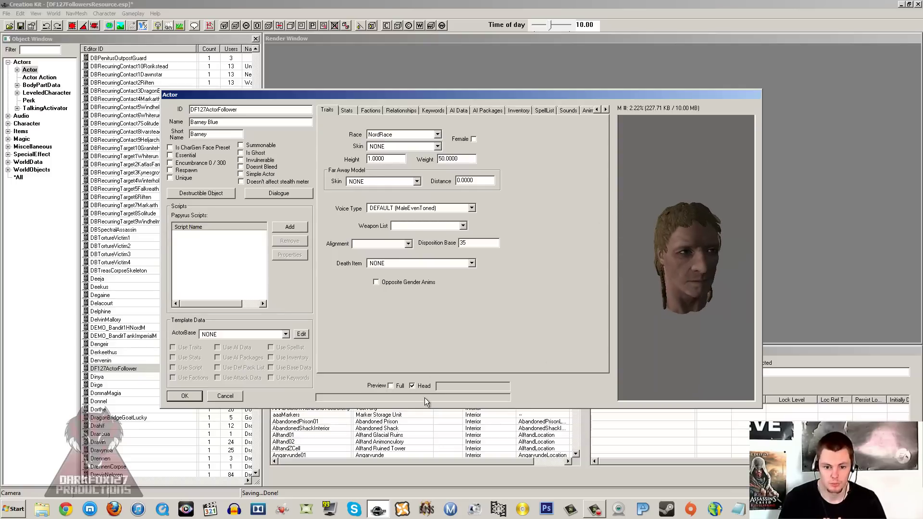
pyautogui.click(398, 386)
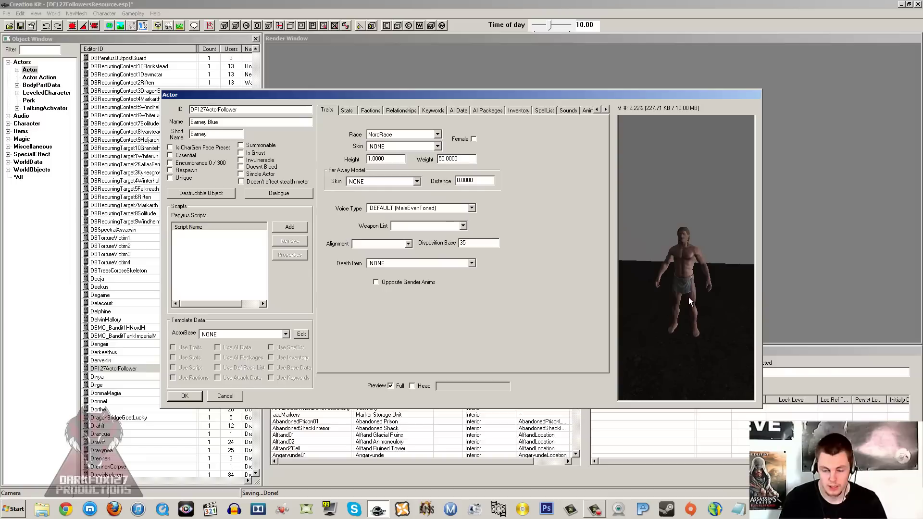
# Check the zoom speed in the preview movement preferences, close them, and view the actor's body more closely.
pyautogui.rightClick(685, 215)
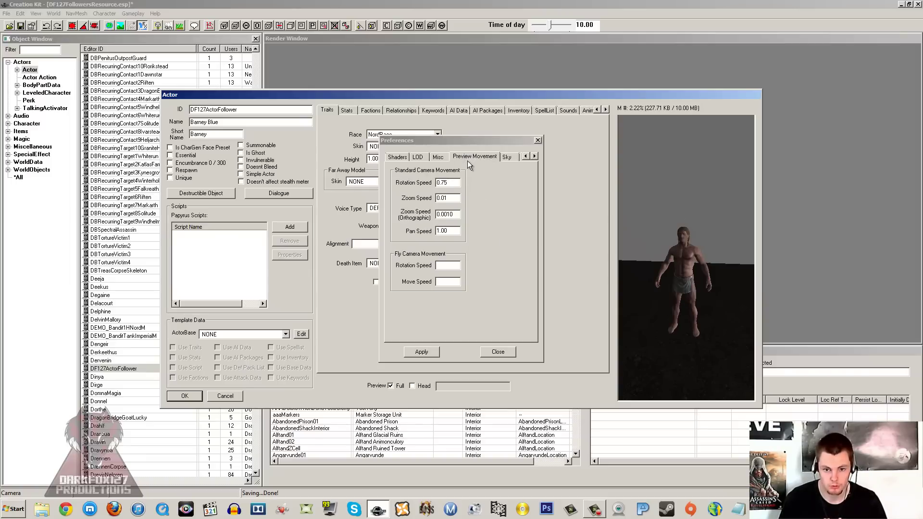
pyautogui.click(460, 177)
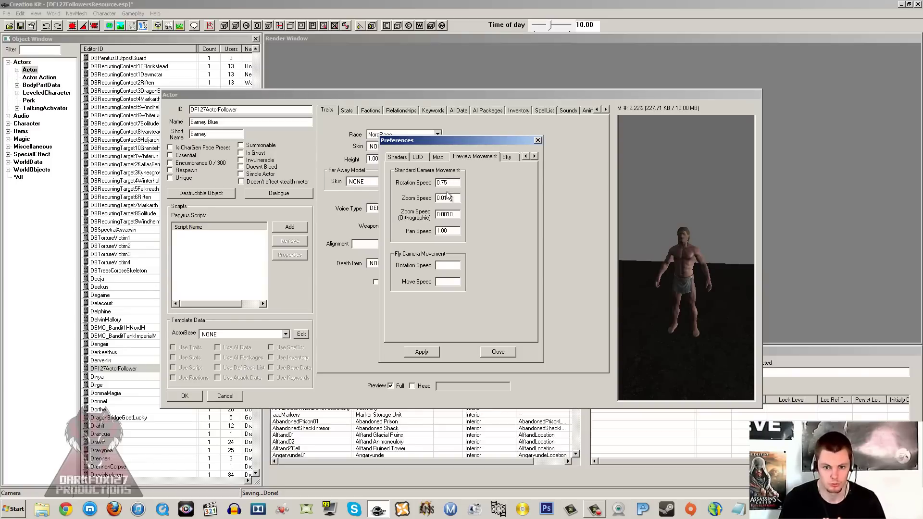
pyautogui.click(437, 198)
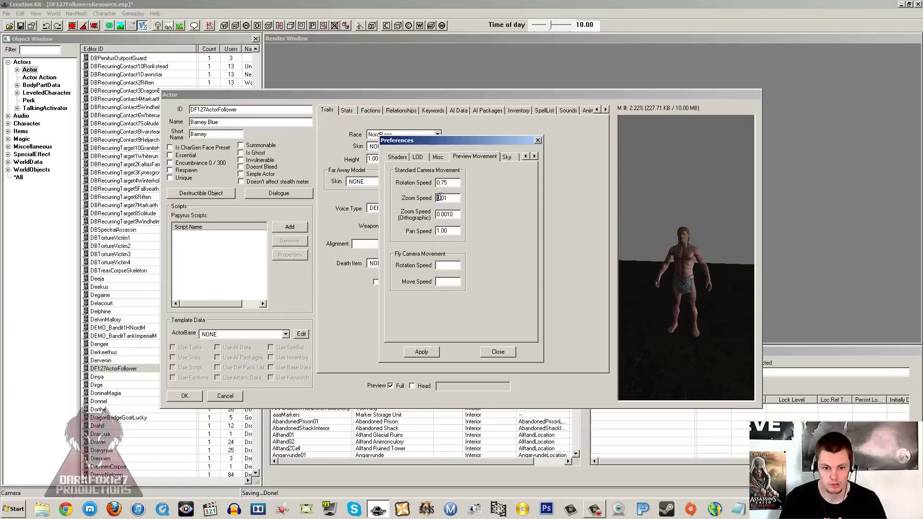
pyautogui.click(449, 198)
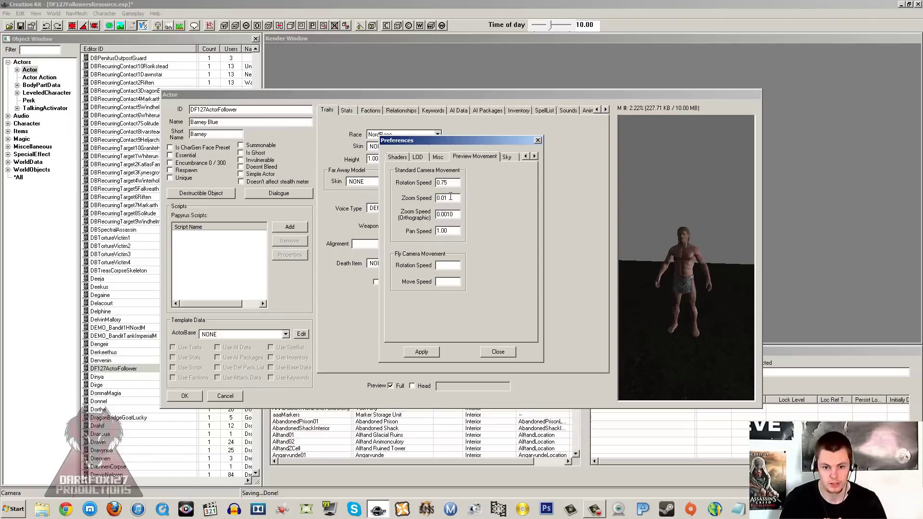
pyautogui.click(700, 236)
pyautogui.scroll(3, 697, 236)
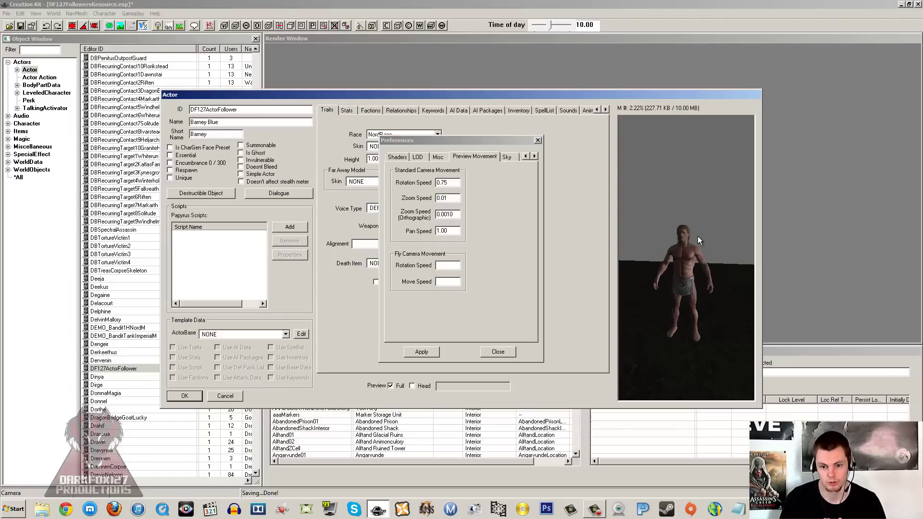
pyautogui.click(539, 140)
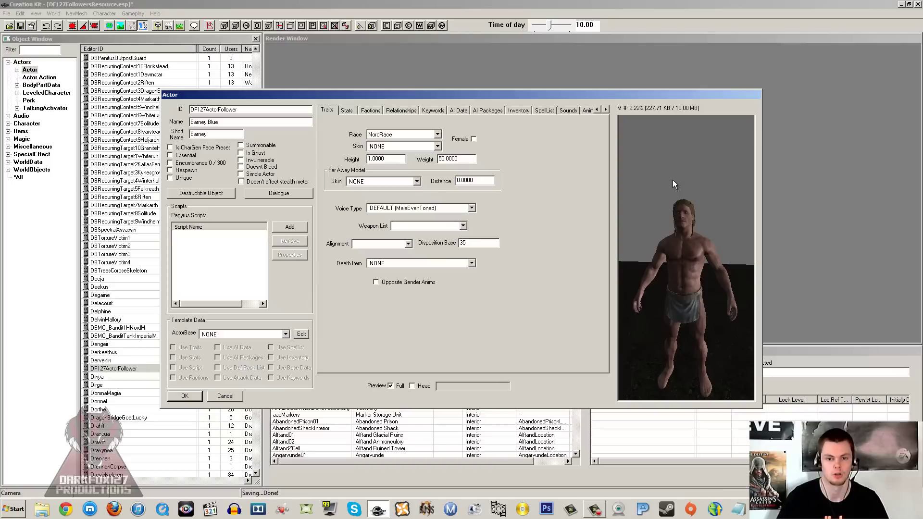
pyautogui.moveTo(639, 226); pyautogui.dragTo(660, 245)
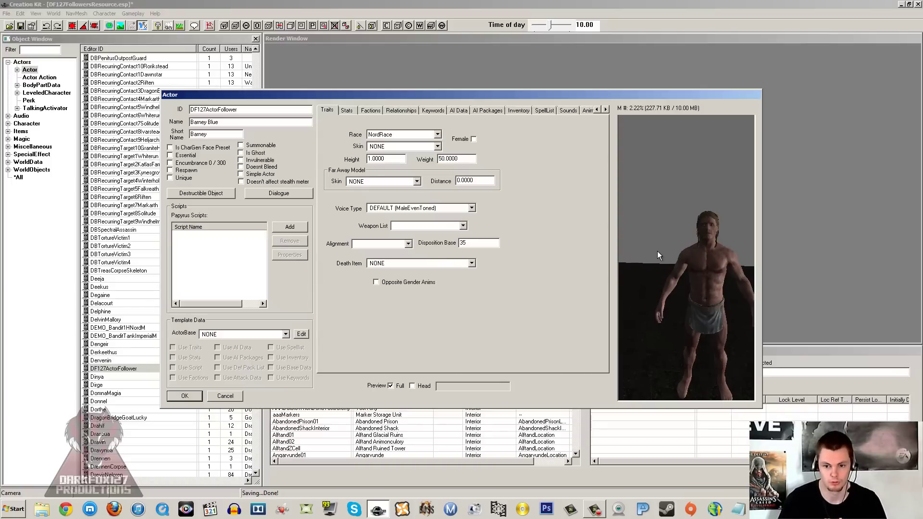
# Try ArmorAstrid and ArmorBanditBoots as the actor's skin, accepting all texture warnings, and reset the skin to NONE.
pyautogui.click(400, 146)
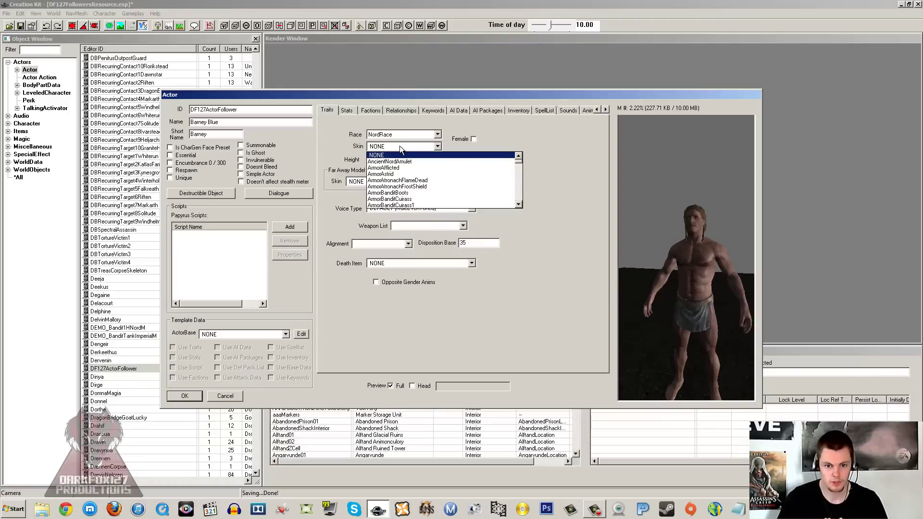
pyautogui.click(401, 173)
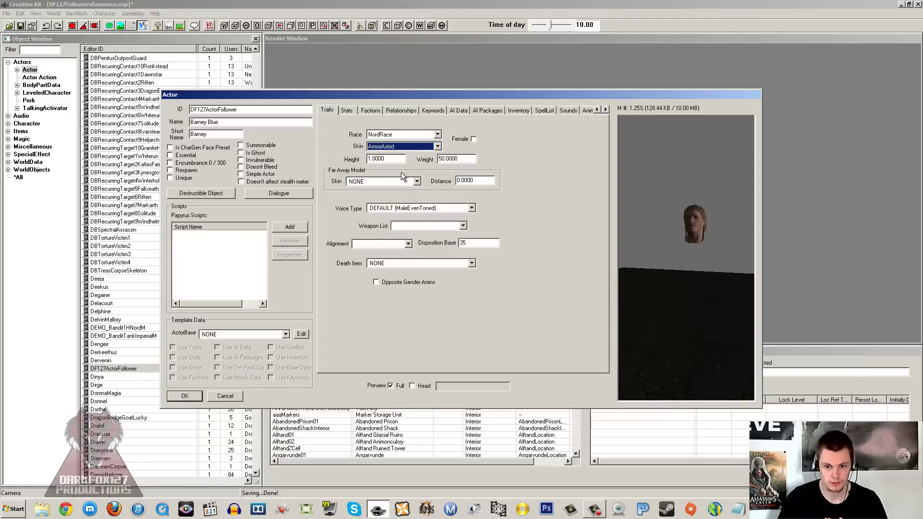
pyautogui.press('Down')
pyautogui.press('Down')
pyautogui.press('Down')
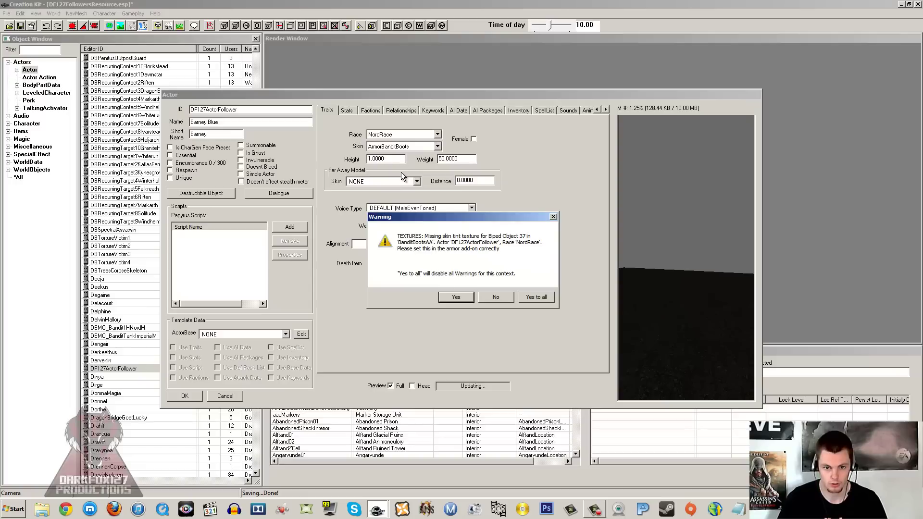
pyautogui.click(550, 297)
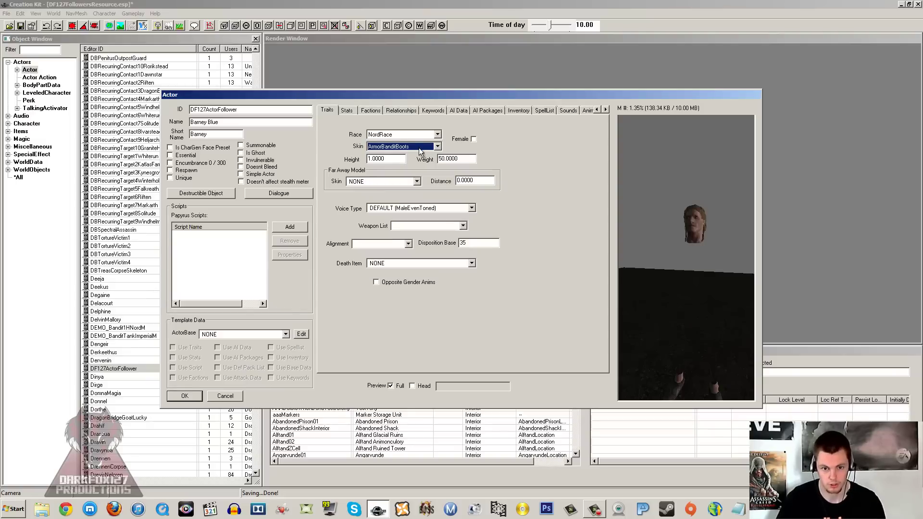
pyautogui.click(420, 151)
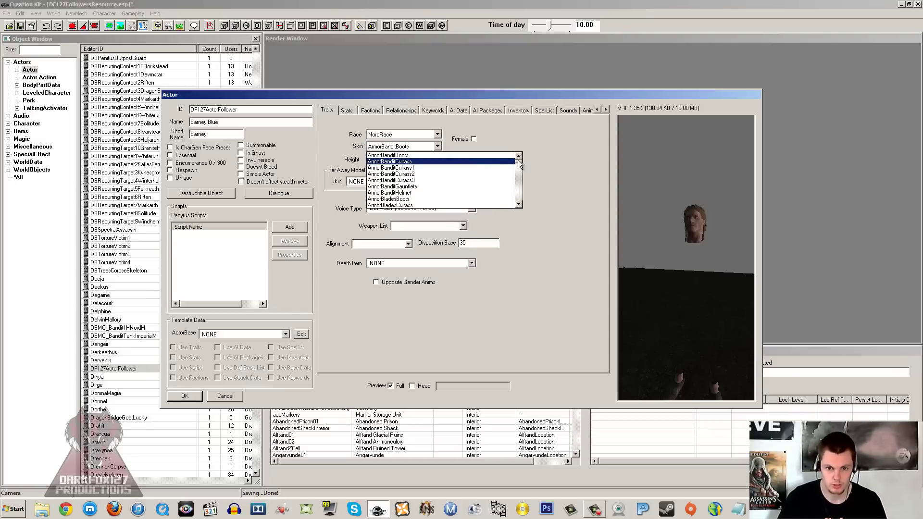
pyautogui.scroll(2, 457, 156)
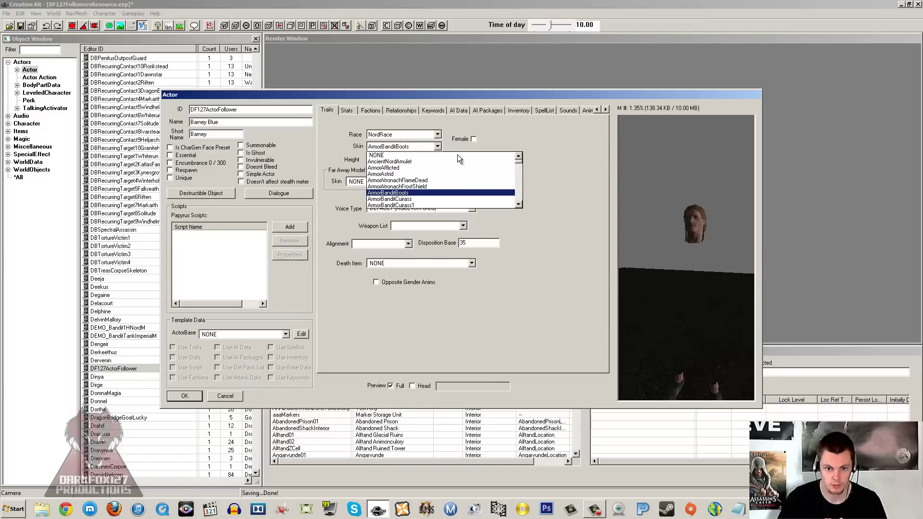
pyautogui.click(458, 154)
pyautogui.scroll(2, 685, 260)
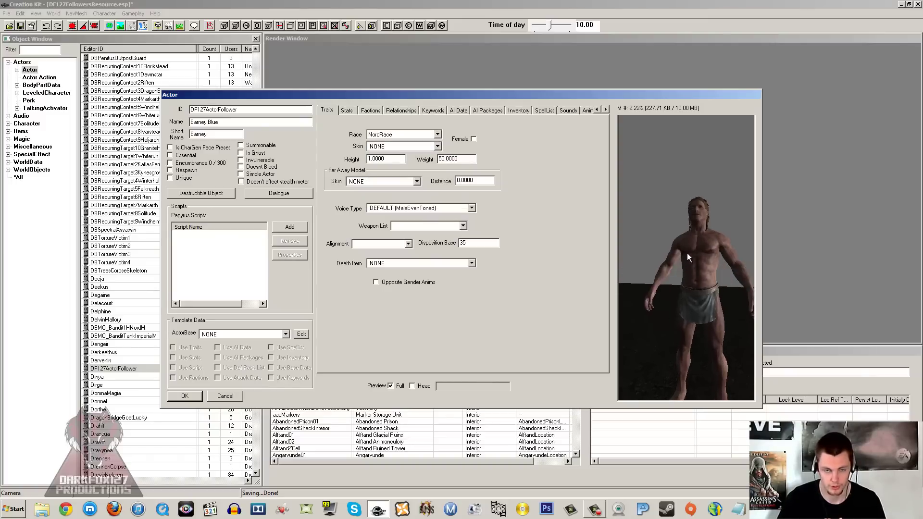
# Shorten the actor's weight entry to 50.
pyautogui.moveTo(396, 159); pyautogui.dragTo(364, 154)
pyautogui.click(468, 159)
pyautogui.press('BackSpace')
pyautogui.press('BackSpace')
pyautogui.press('BackSpace')
pyautogui.press('BackSpace')
pyautogui.press('BackSpace')
pyautogui.click(391, 159)
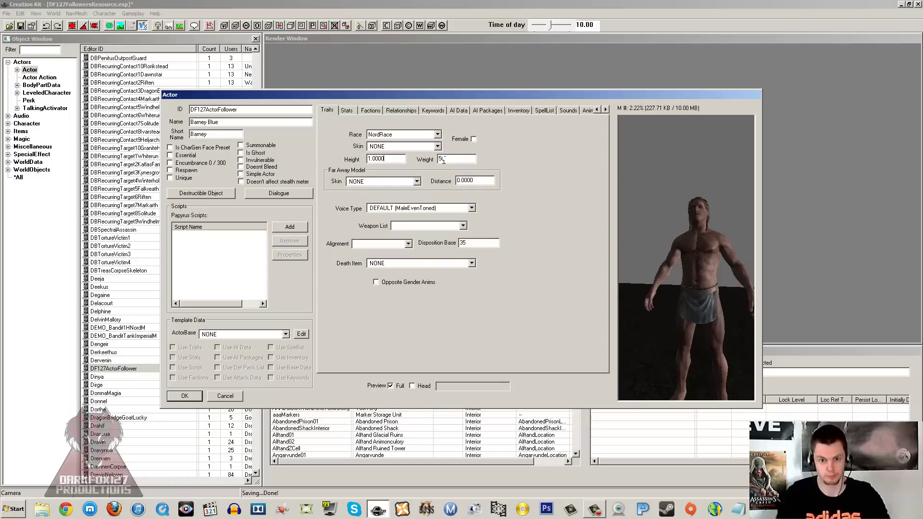
pyautogui.click(384, 158)
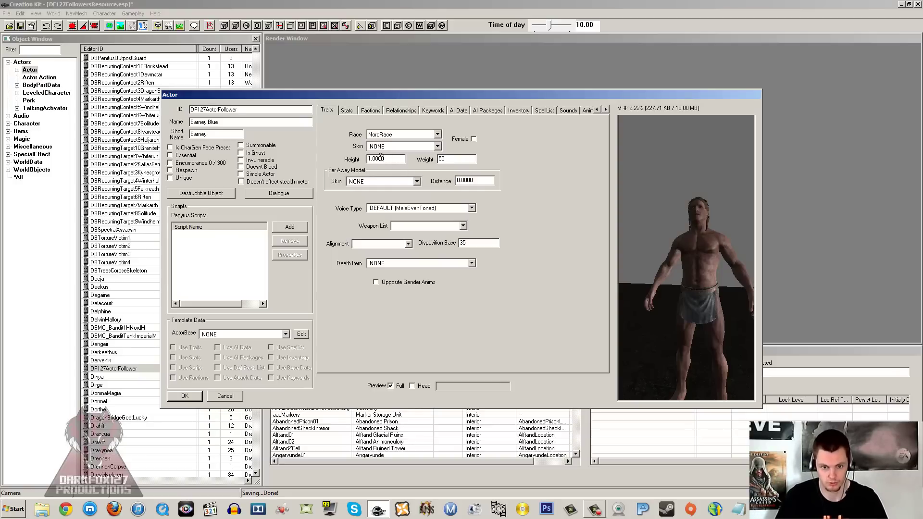
pyautogui.click(376, 158)
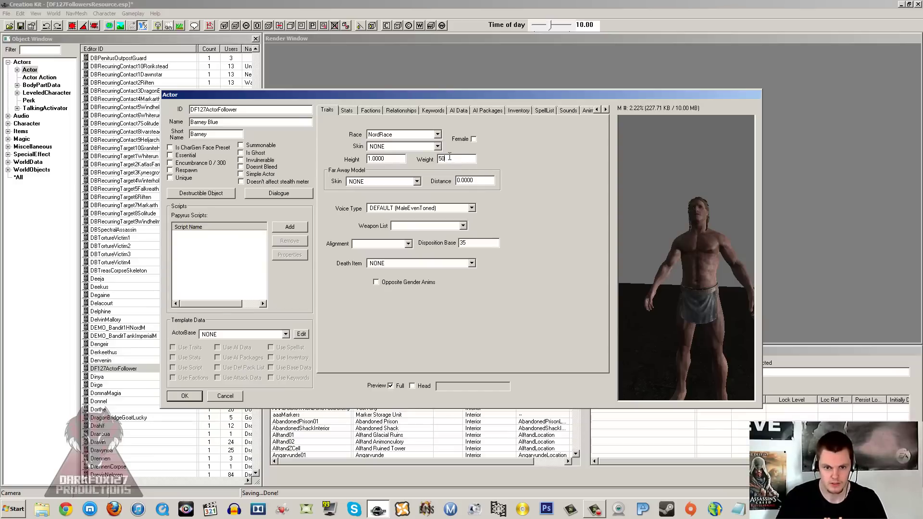
# Try a weight of 100 on the actor, and set the weight to 65.
pyautogui.moveTo(450, 158); pyautogui.dragTo(412, 161)
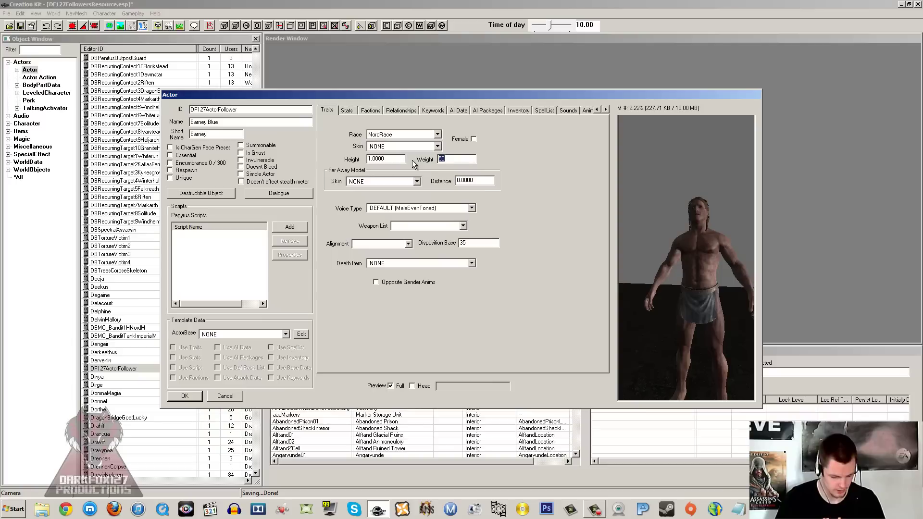
pyautogui.write('100')
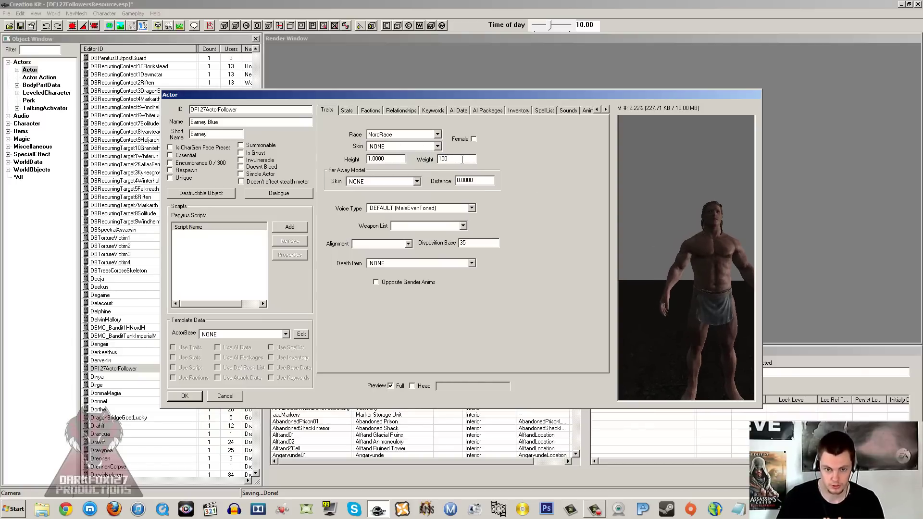
pyautogui.moveTo(462, 159); pyautogui.dragTo(388, 156)
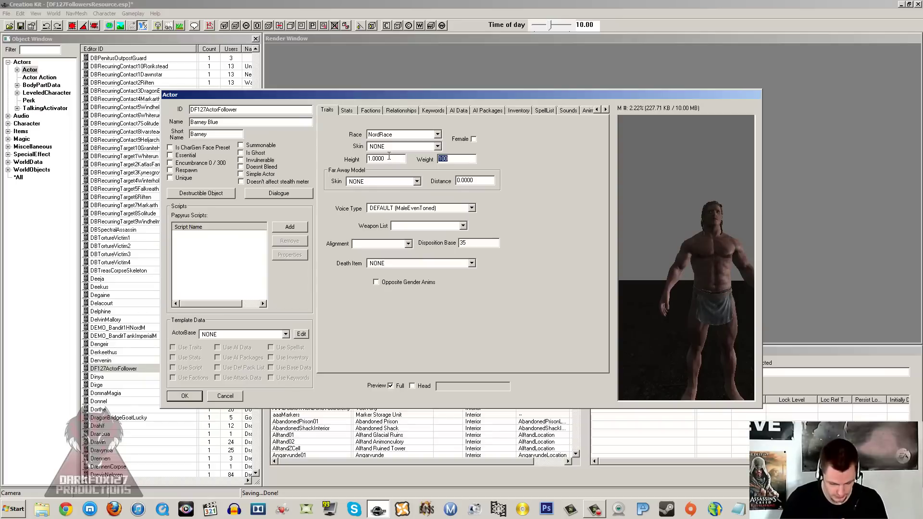
pyautogui.write('65')
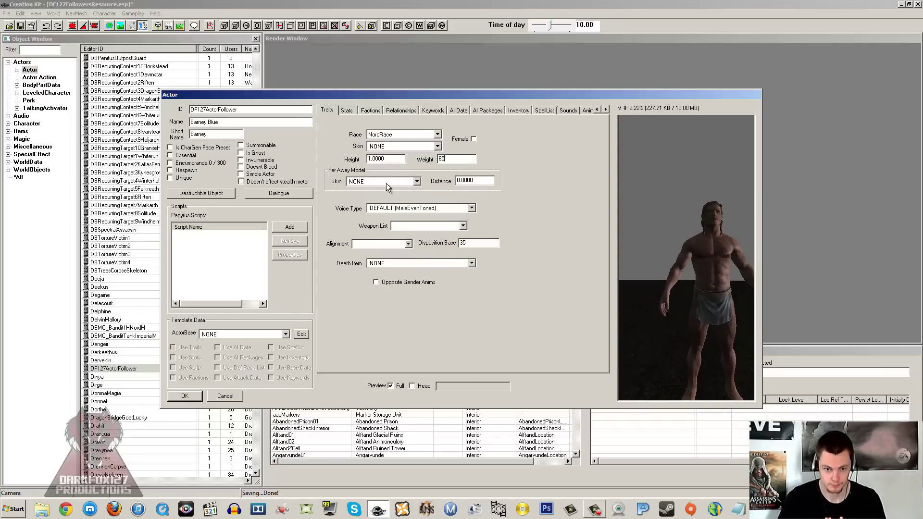
# Examine the Far Away Model's skin choices and distance setting for the actor.
pyautogui.click(385, 182)
pyautogui.click(367, 183)
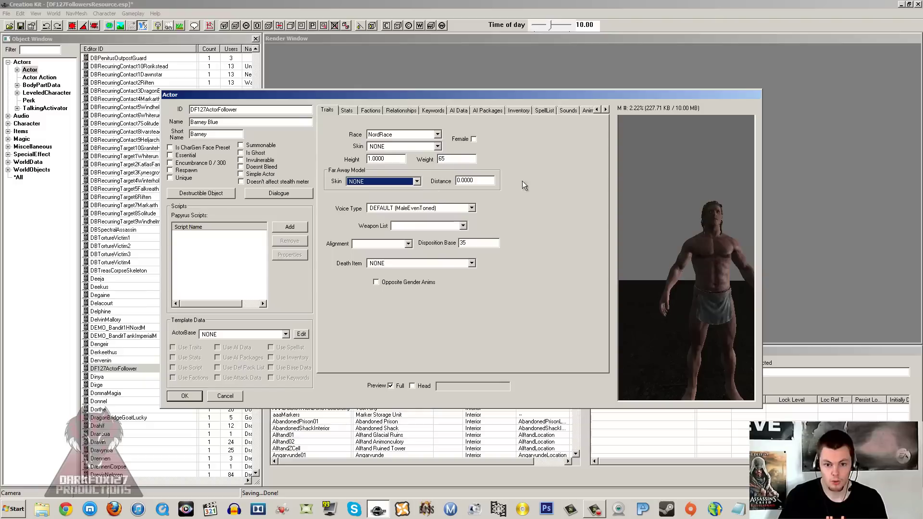
pyautogui.click(490, 180)
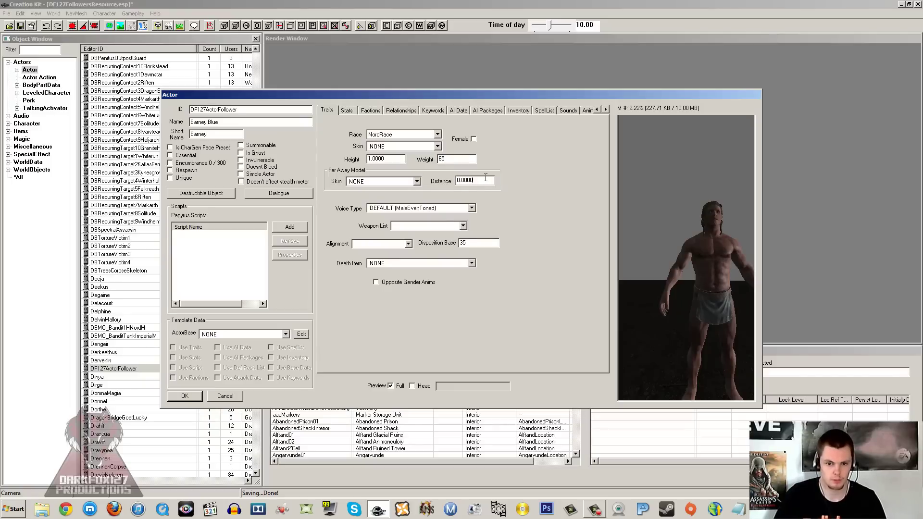
pyautogui.moveTo(476, 181); pyautogui.dragTo(421, 183)
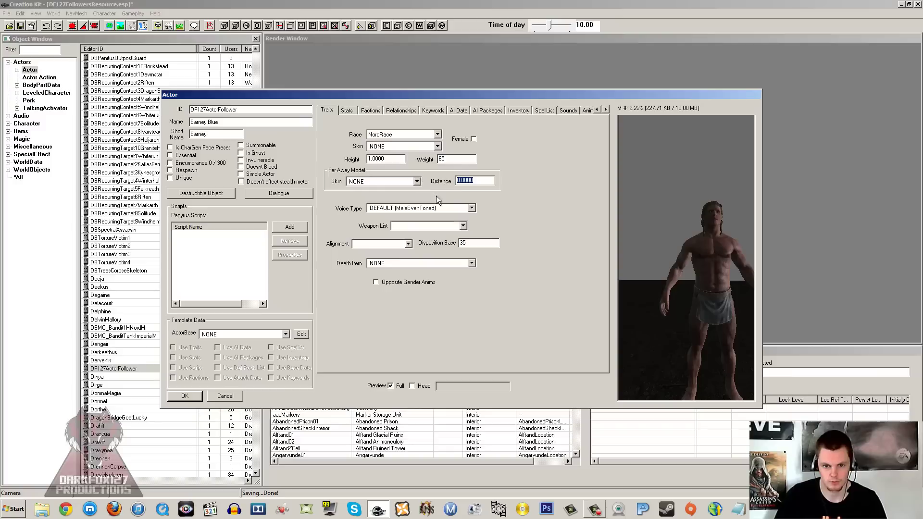
pyautogui.click(471, 180)
pyautogui.click(397, 181)
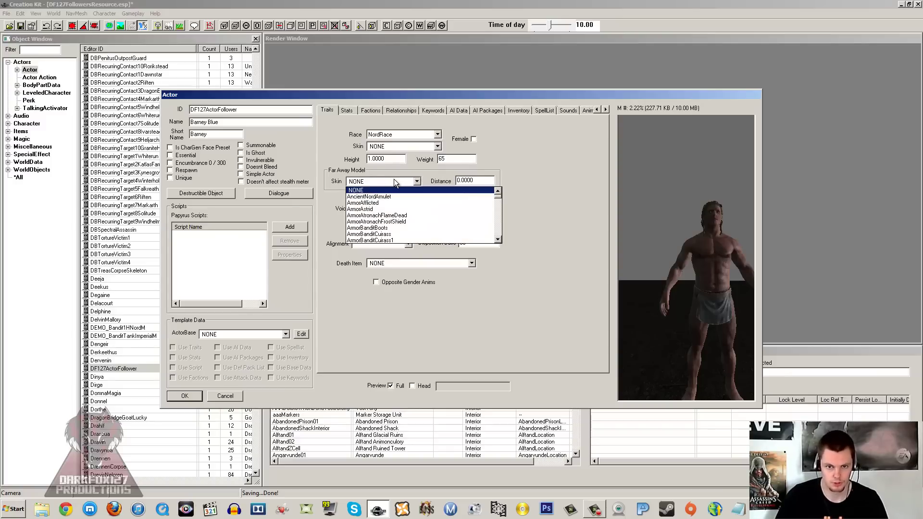
pyautogui.click(393, 179)
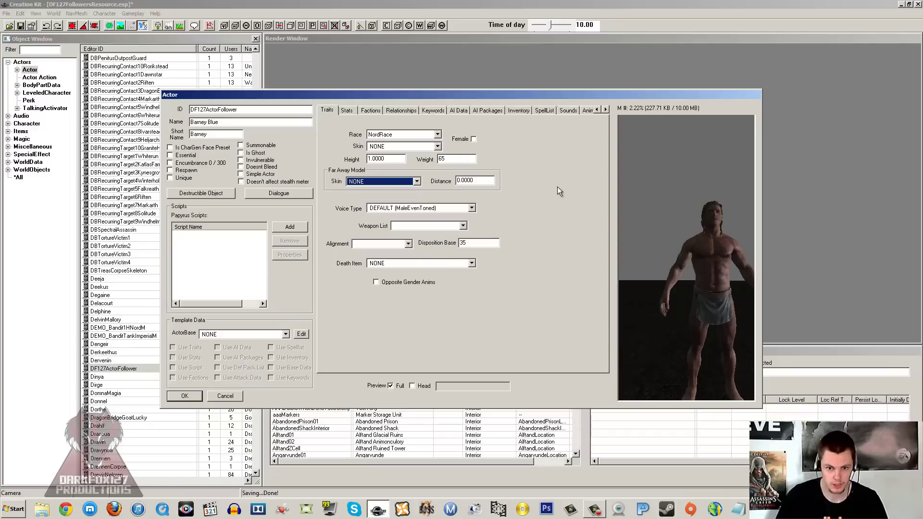
pyautogui.click(486, 181)
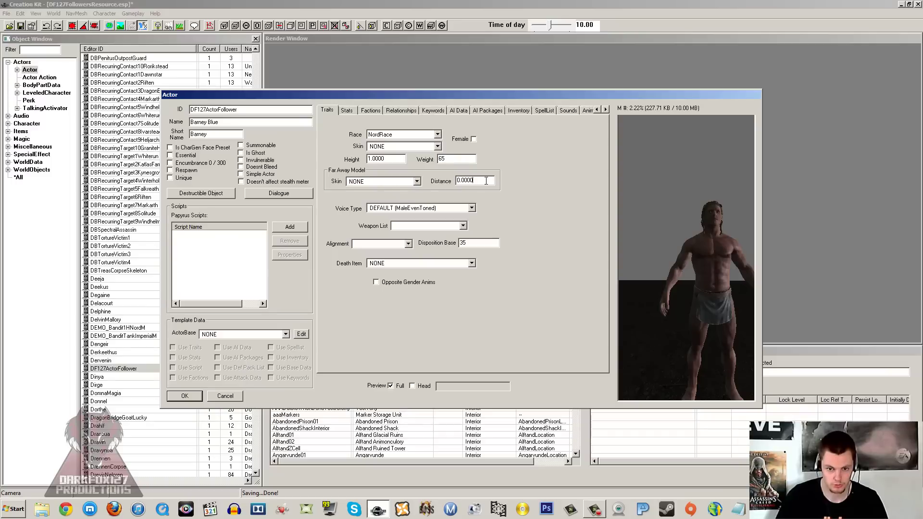
# Find the follower-related form lists by filtering the Miscellaneous FormList category for "follower".
pyautogui.click(437, 209)
pyautogui.click(437, 209)
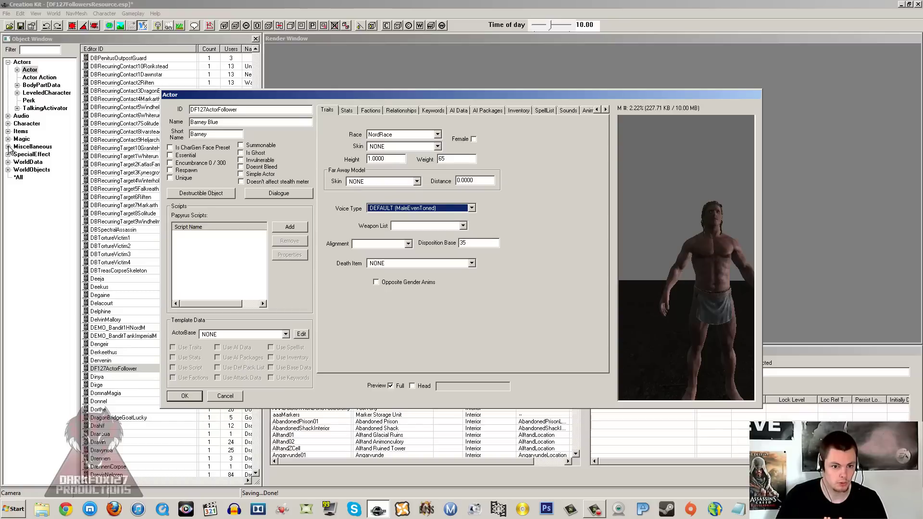
pyautogui.click(8, 162)
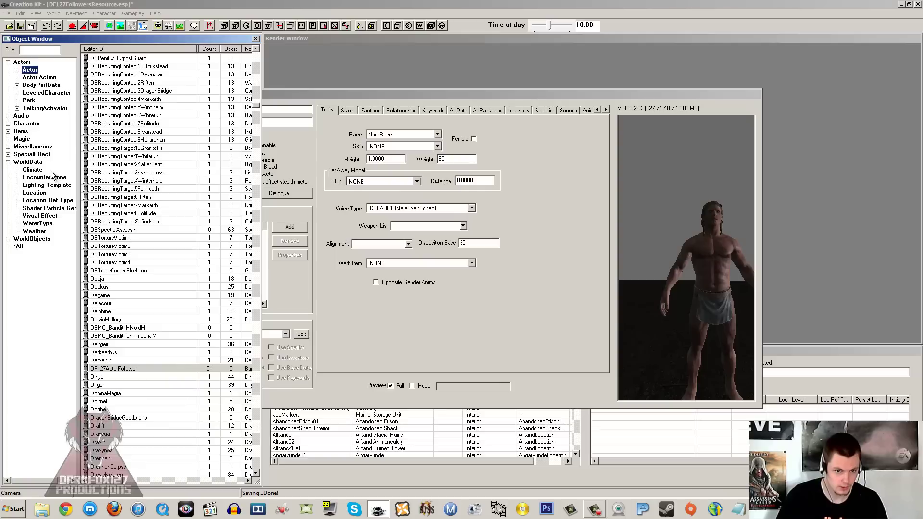
pyautogui.click(7, 163)
pyautogui.click(8, 147)
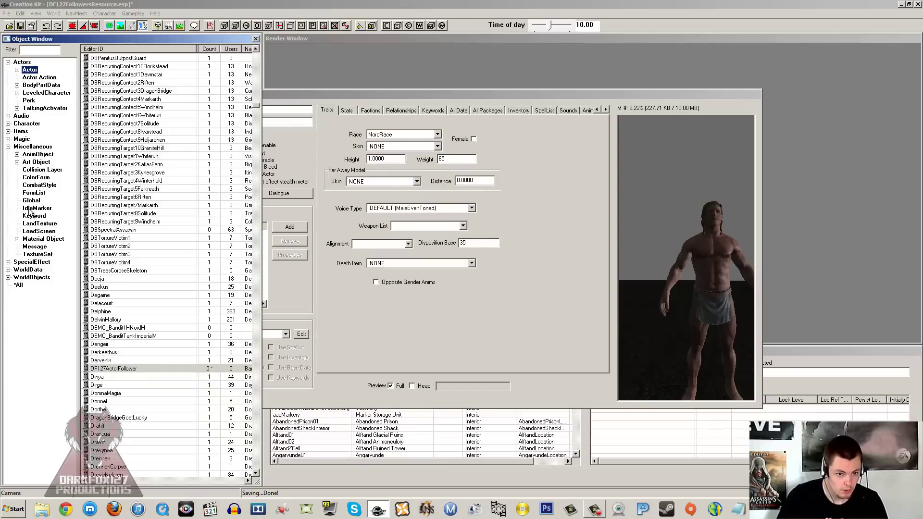
pyautogui.click(32, 186)
pyautogui.click(32, 193)
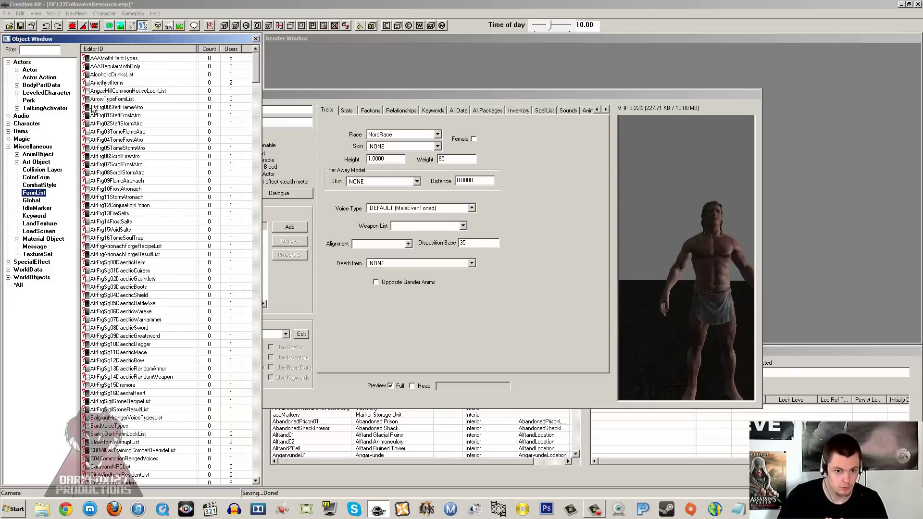
pyautogui.click(128, 91)
pyautogui.click(39, 51)
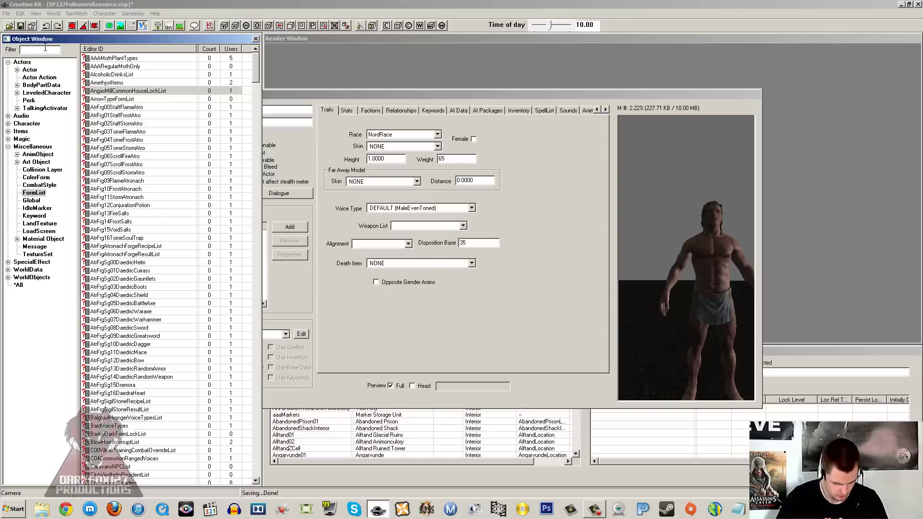
pyautogui.write('follower')
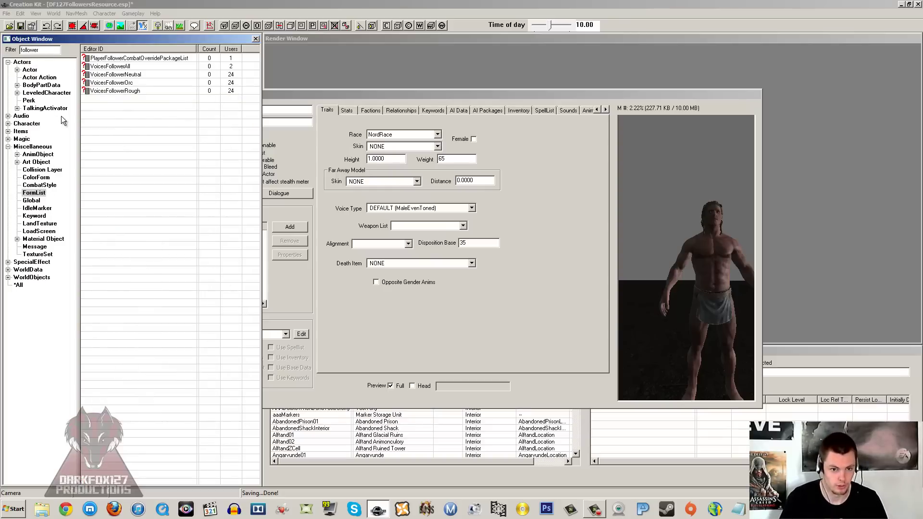
# Look over the VoicesFollower form lists and browse the voice types offered for the actor.
pyautogui.click(119, 67)
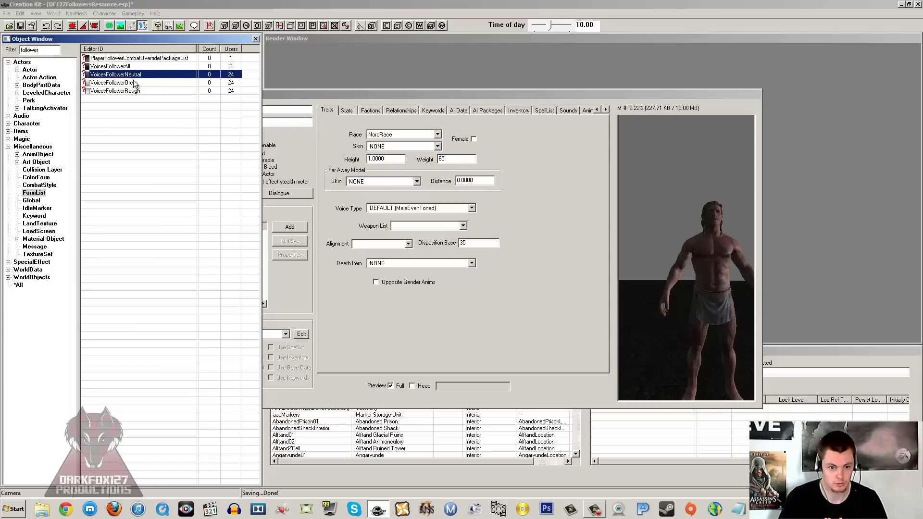
pyautogui.click(142, 75)
pyautogui.click(141, 83)
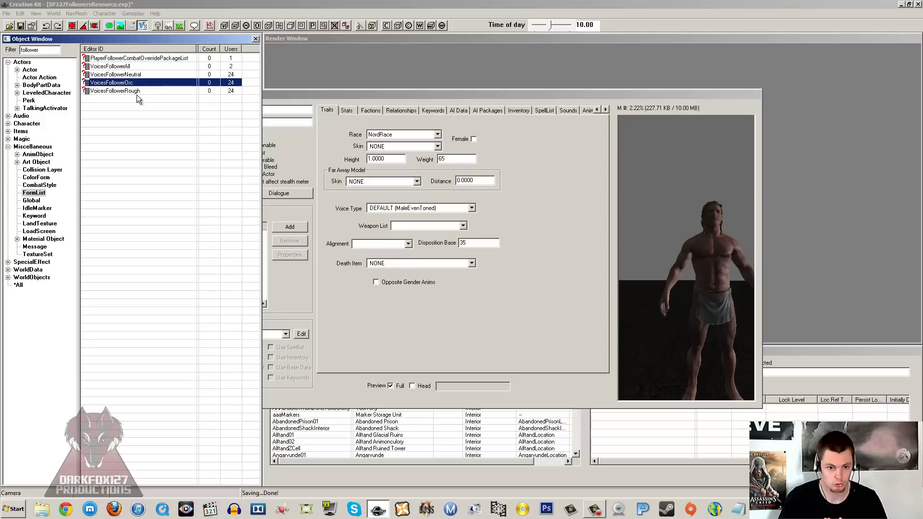
pyautogui.click(138, 92)
pyautogui.click(134, 103)
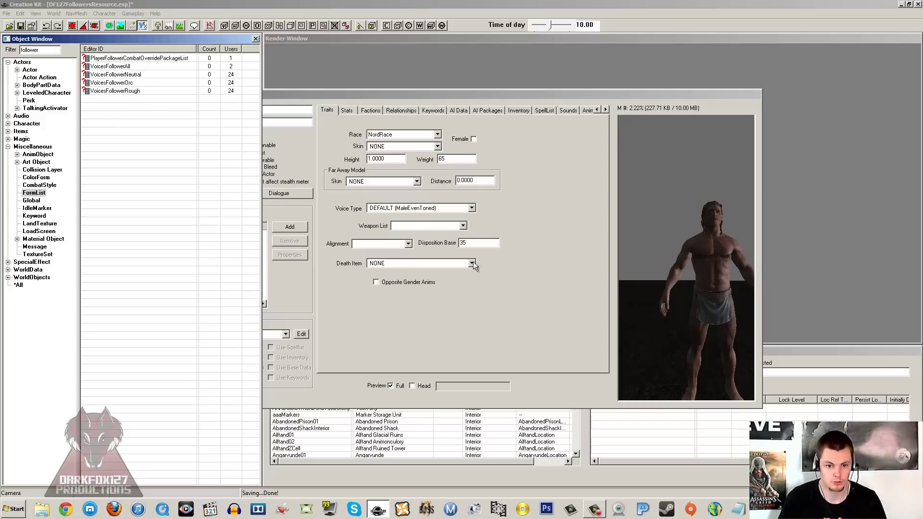
pyautogui.click(435, 208)
pyautogui.scroll(-3, 417, 234)
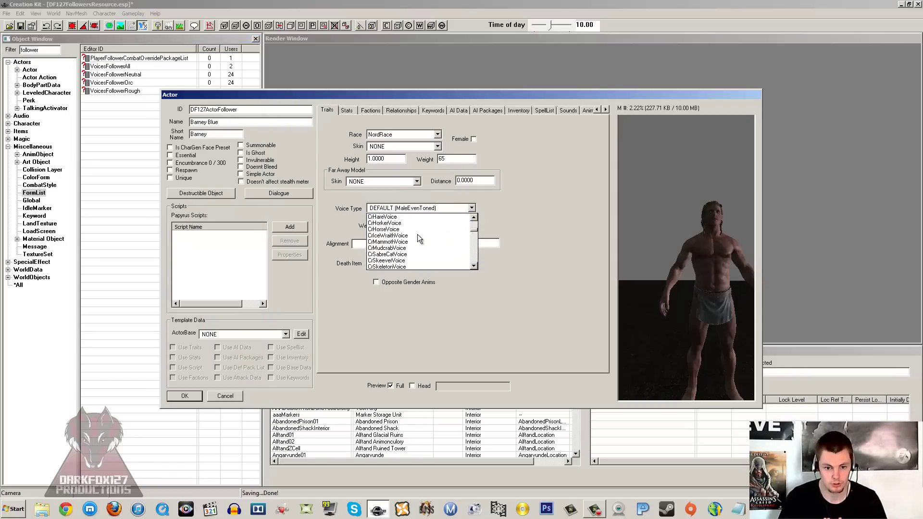
pyautogui.click(532, 231)
# Open the VoicesFollowerAll form list, review the voice types it contains, and close it.
pyautogui.click(100, 95)
pyautogui.click(102, 91)
pyautogui.click(104, 82)
pyautogui.click(104, 74)
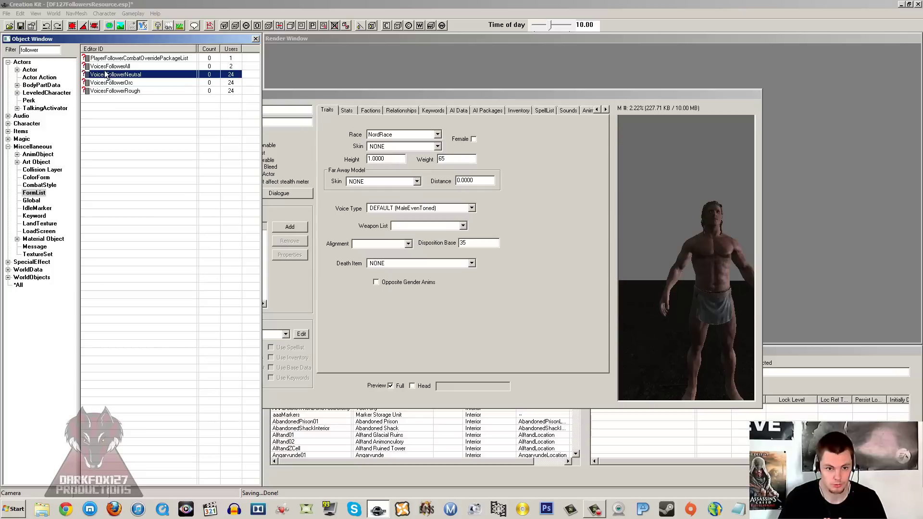
pyautogui.click(106, 67)
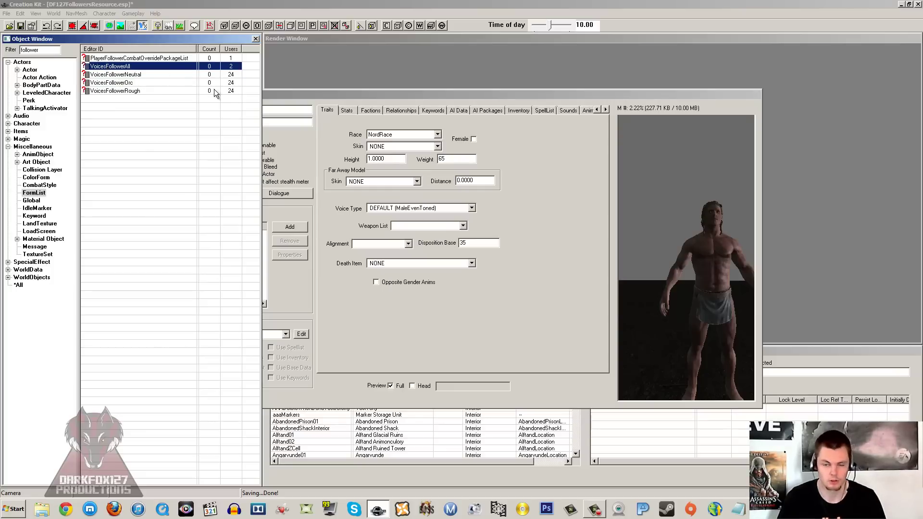
pyautogui.click(134, 77)
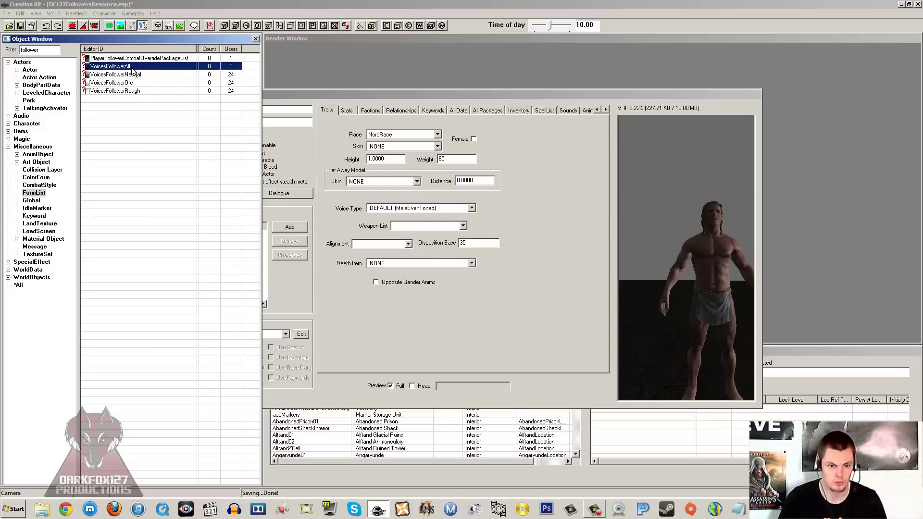
pyautogui.doubleClick(131, 67)
pyautogui.click(446, 216)
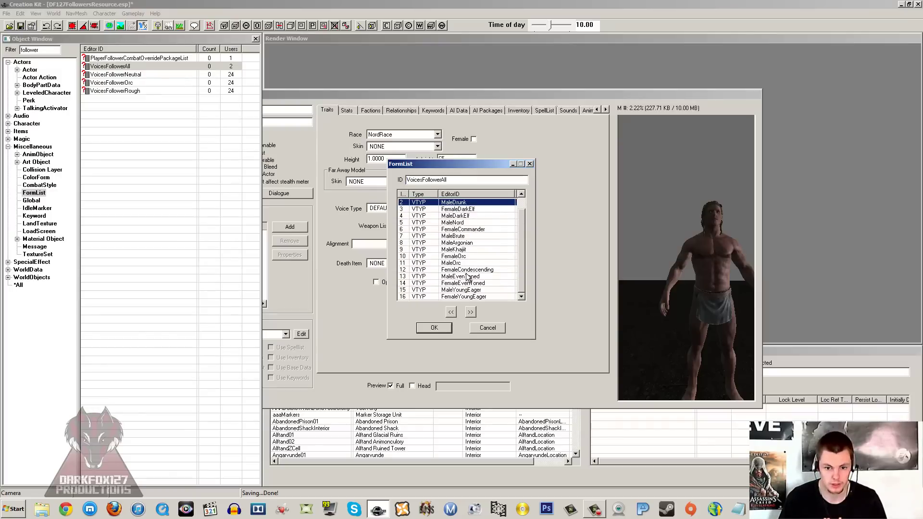
pyautogui.click(475, 243)
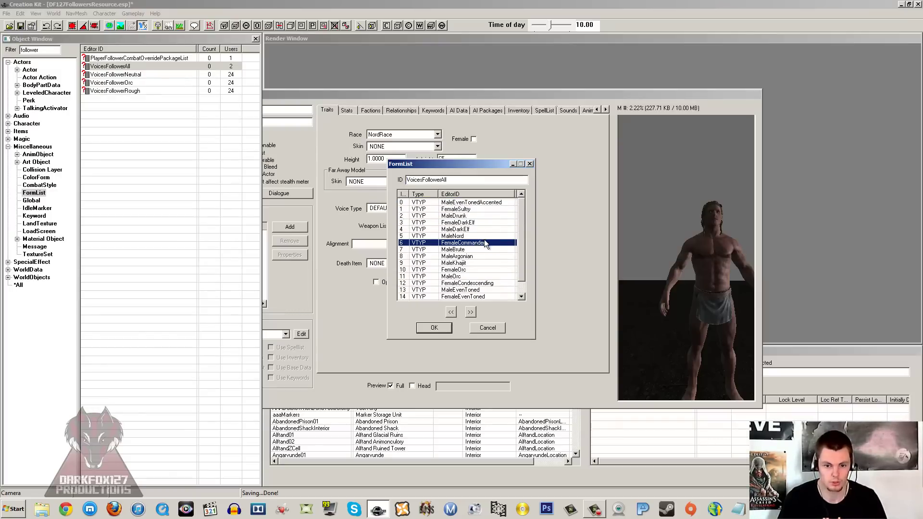
pyautogui.click(529, 163)
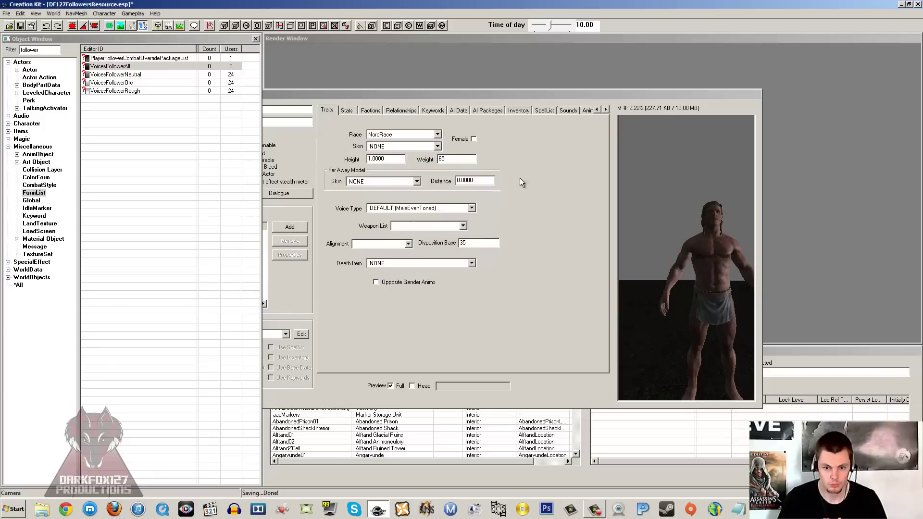
# Review the male and female voice types in the VoicesFollowerNeutral form list, and close it.
pyautogui.click(116, 91)
pyautogui.doubleClick(124, 75)
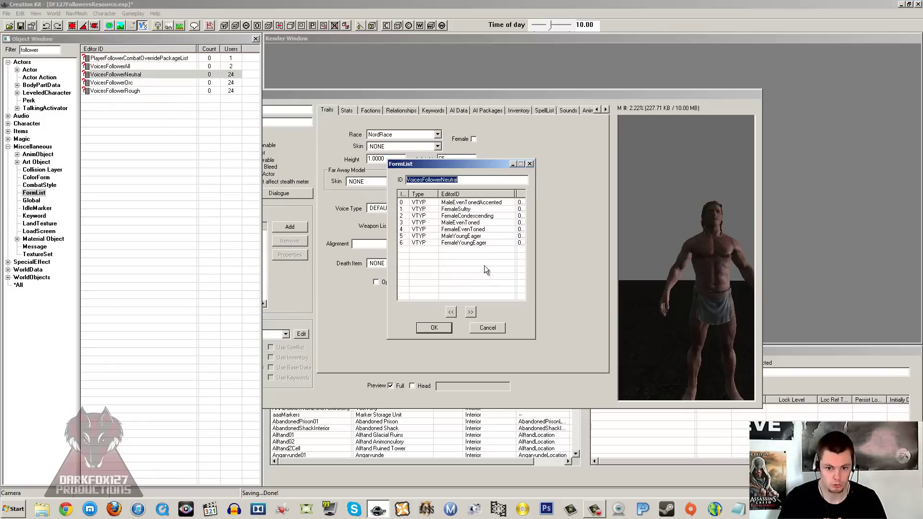
pyautogui.click(467, 233)
pyautogui.click(464, 216)
pyautogui.click(464, 222)
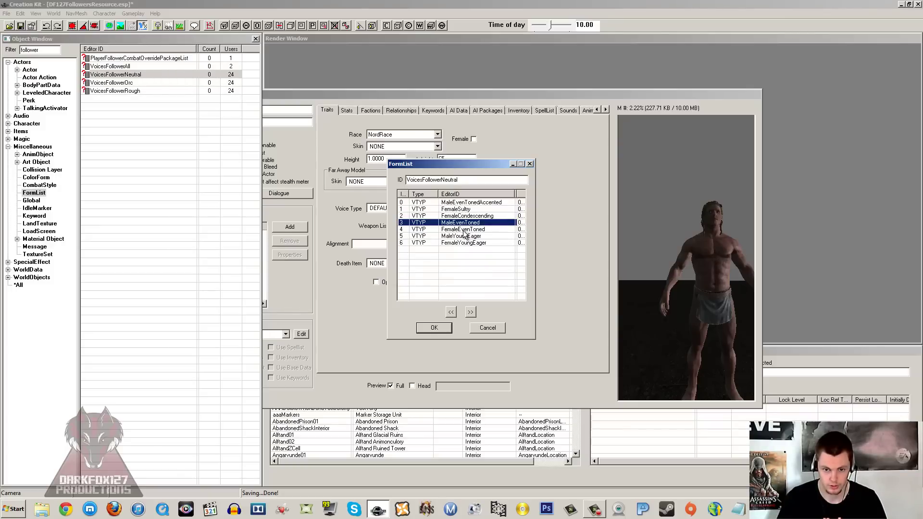
pyautogui.click(465, 216)
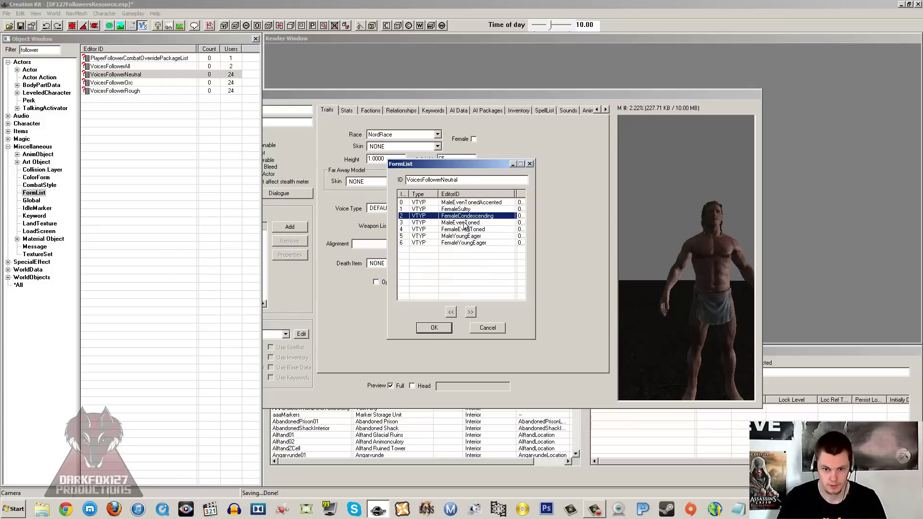
pyautogui.click(465, 202)
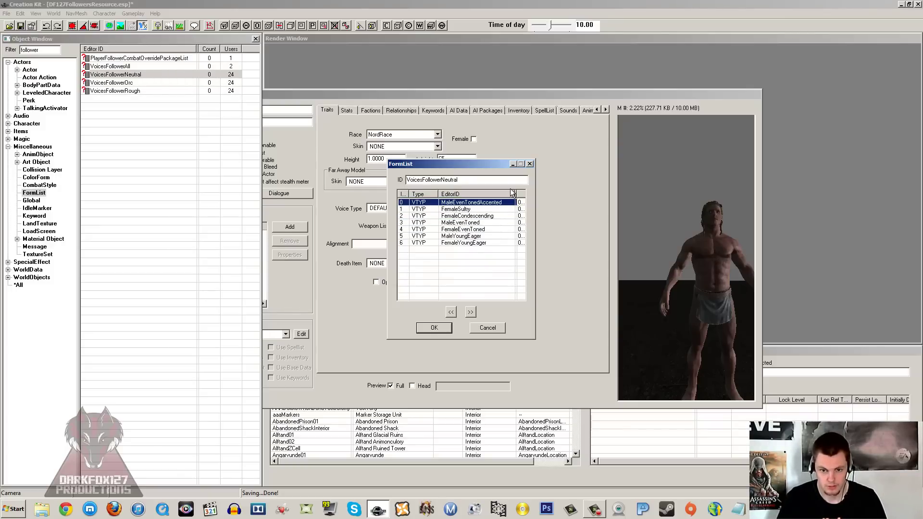
pyautogui.click(530, 164)
# Set the actor's voice type to MaleEvenTonedAccented.
pyautogui.click(429, 211)
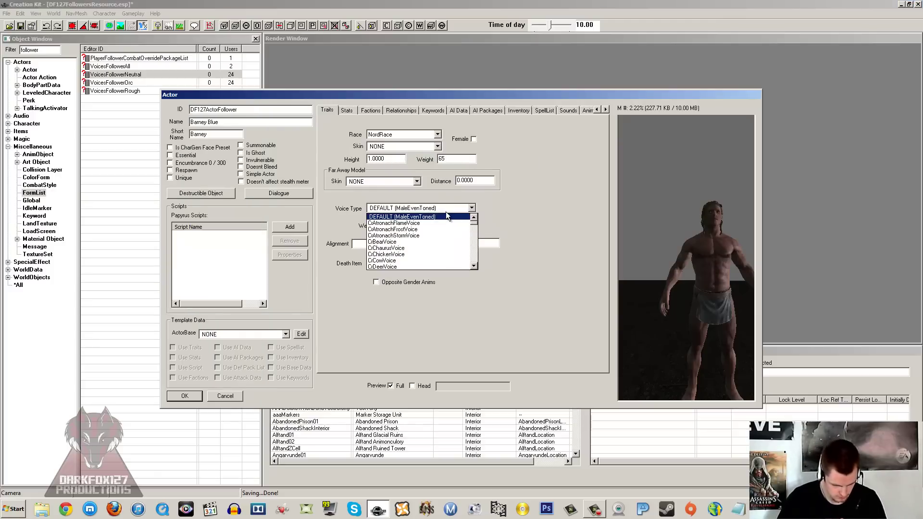
pyautogui.write('malee')
pyautogui.press('Return')
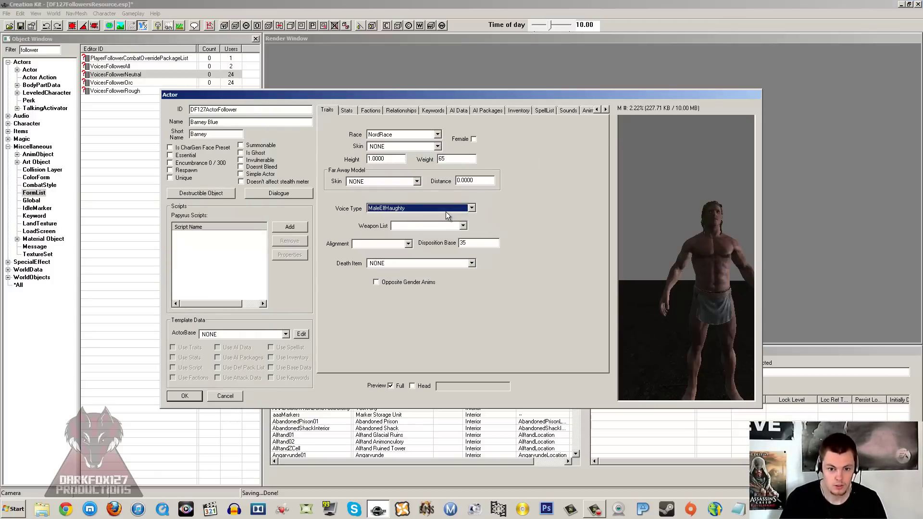
pyautogui.press('Down')
pyautogui.press('Down')
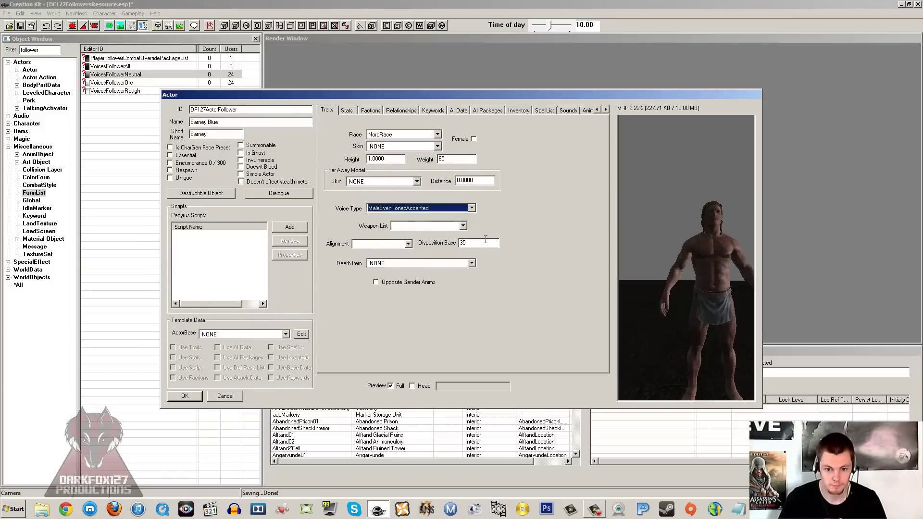
# Set the actor's disposition base to 78.
pyautogui.click(486, 241)
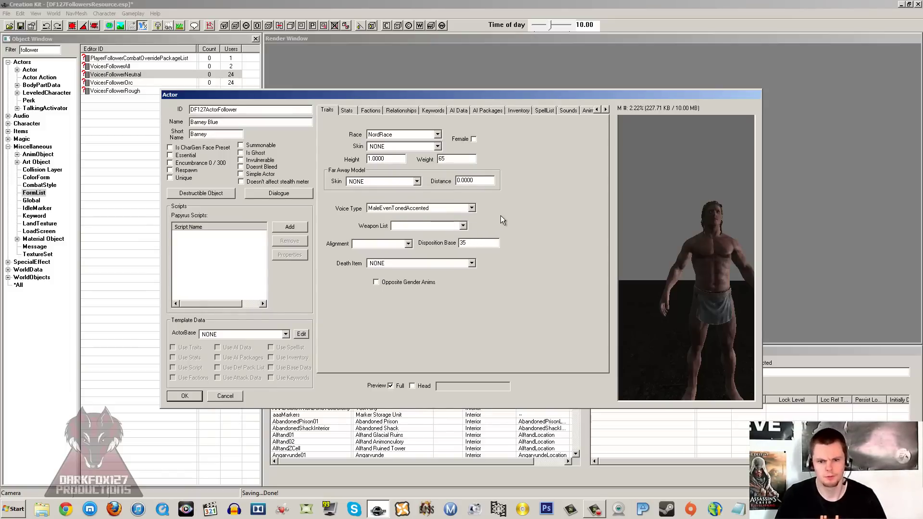
pyautogui.click(484, 243)
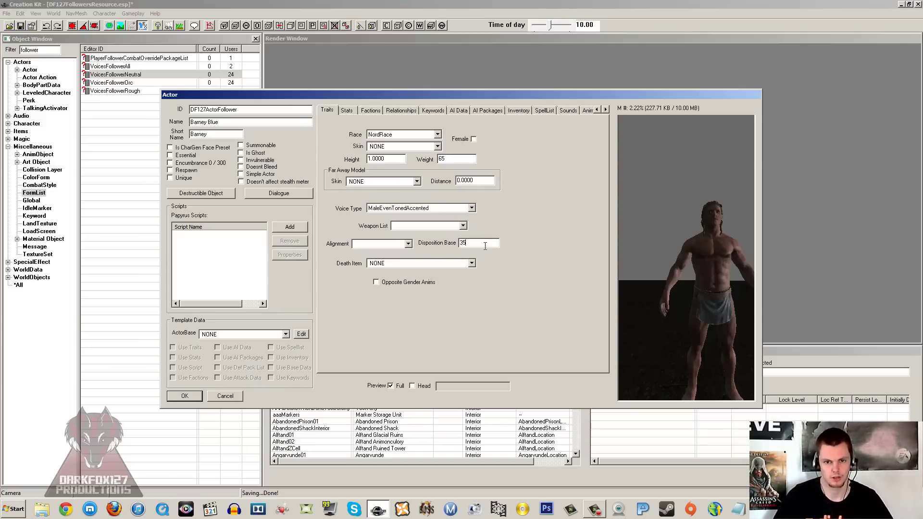
pyautogui.doubleClick(468, 243)
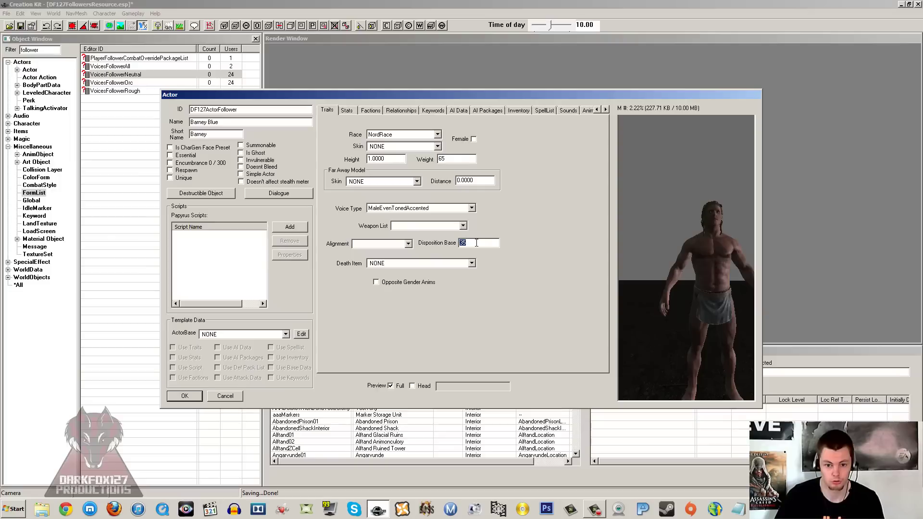
pyautogui.write('78')
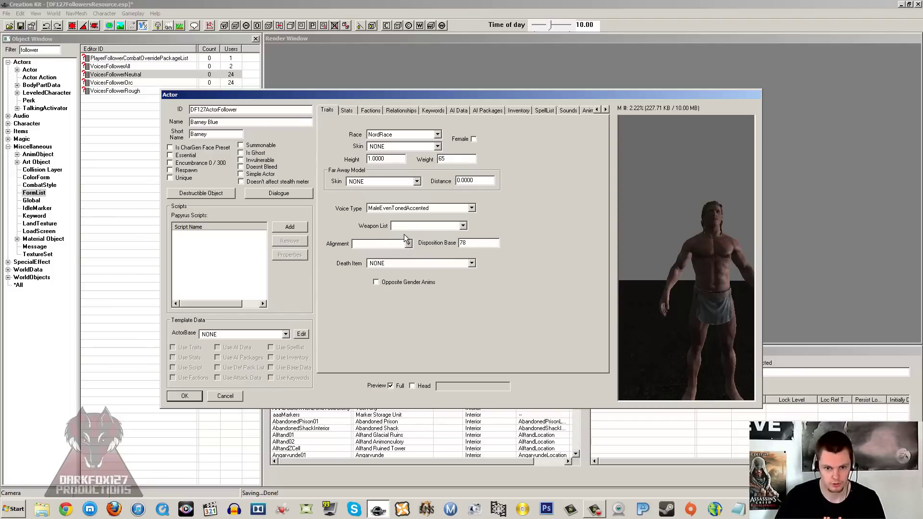
pyautogui.doubleClick(461, 243)
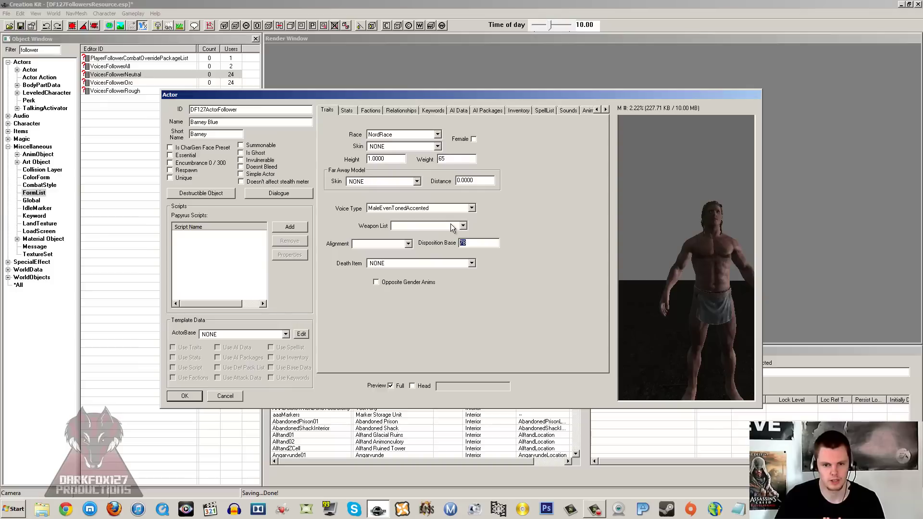
pyautogui.click(475, 242)
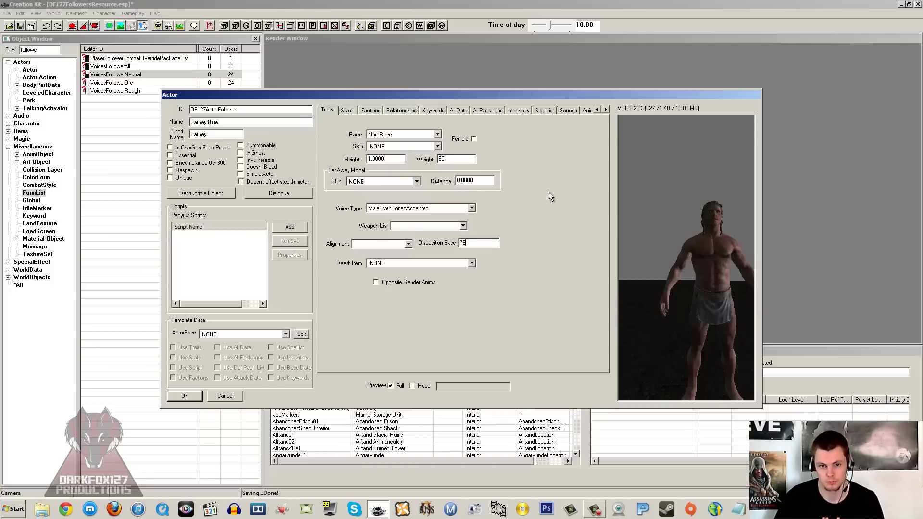
# Browse the available death item choices for the actor, leaving it at NONE.
pyautogui.click(404, 263)
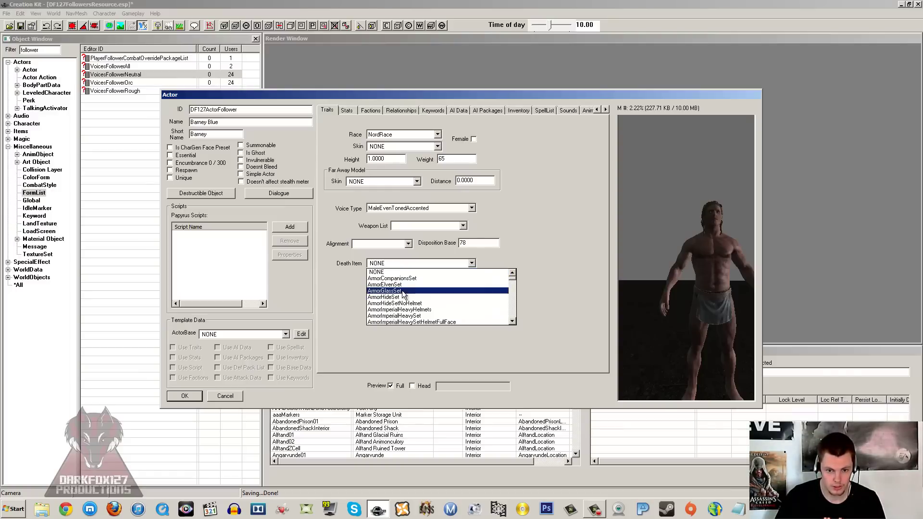
pyautogui.scroll(-5, 460, 283)
pyautogui.press('Escape')
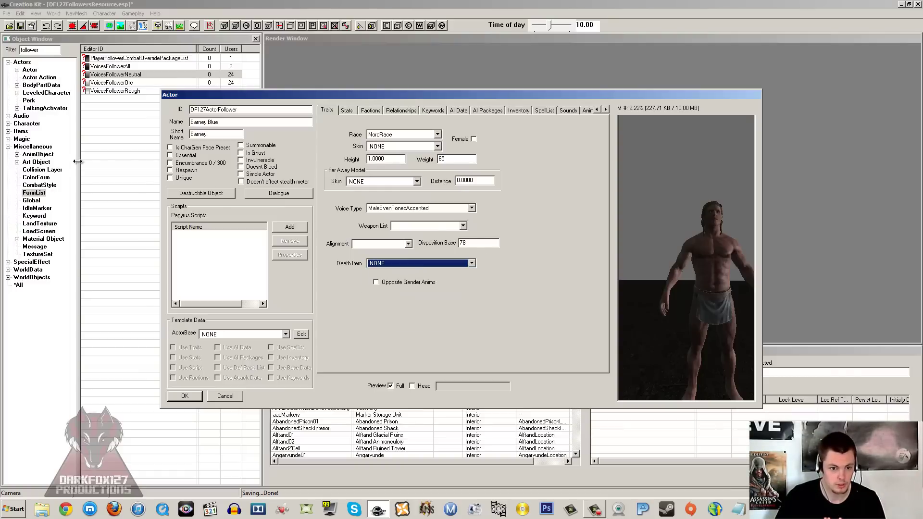
# Show the LeveledItem category under Items and filter it by "death".
pyautogui.click(8, 270)
pyautogui.click(8, 270)
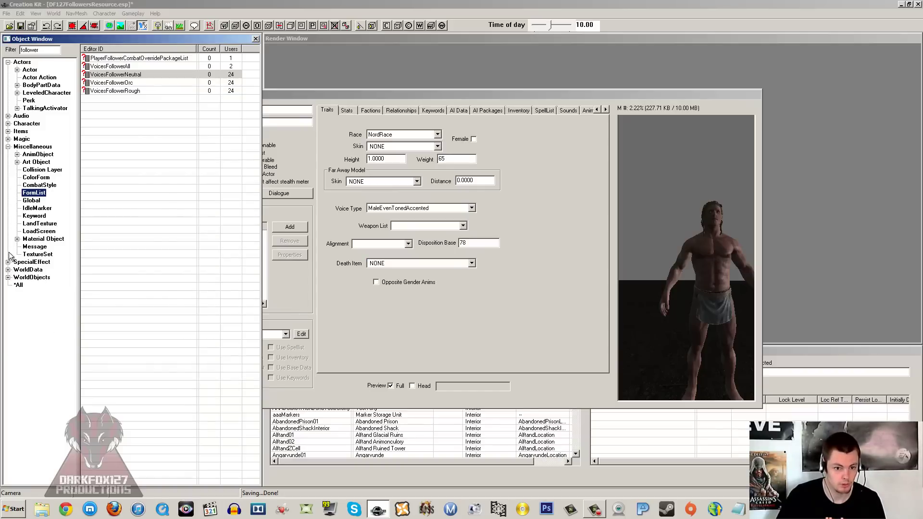
pyautogui.click(8, 131)
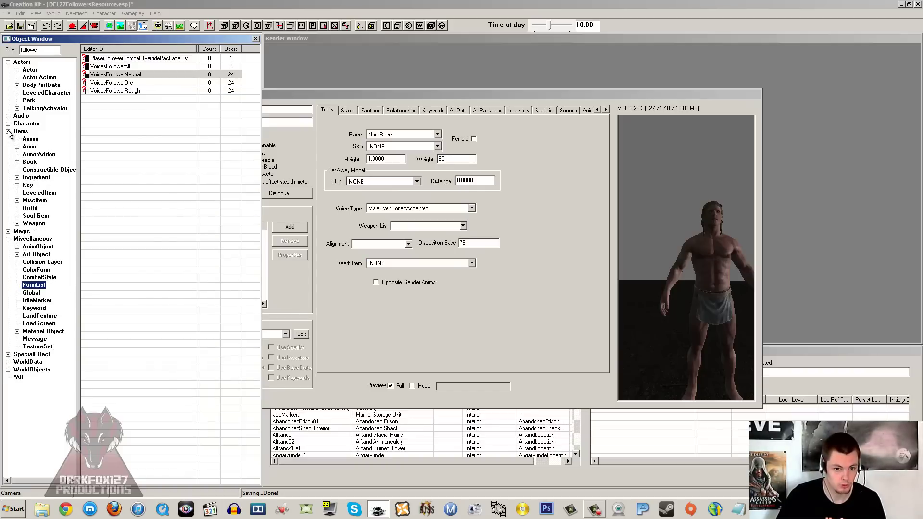
pyautogui.click(38, 193)
pyautogui.doubleClick(28, 50)
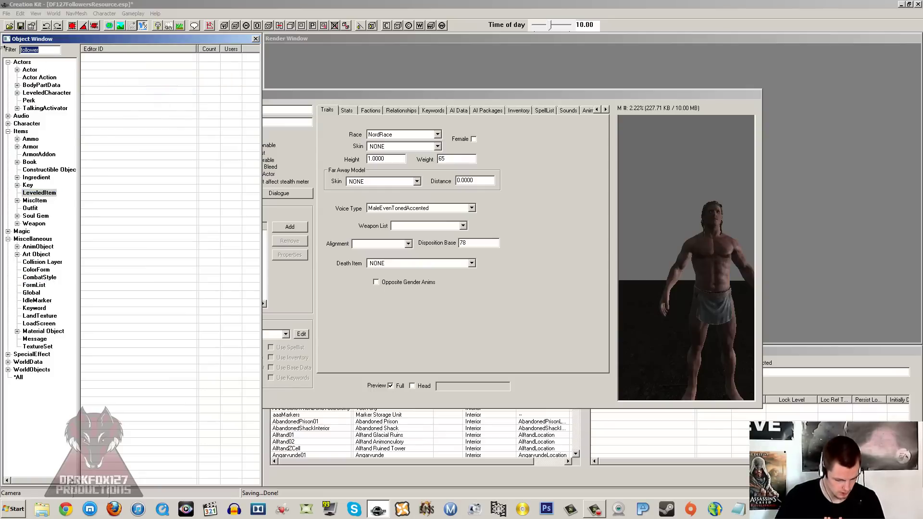
pyautogui.write('death')
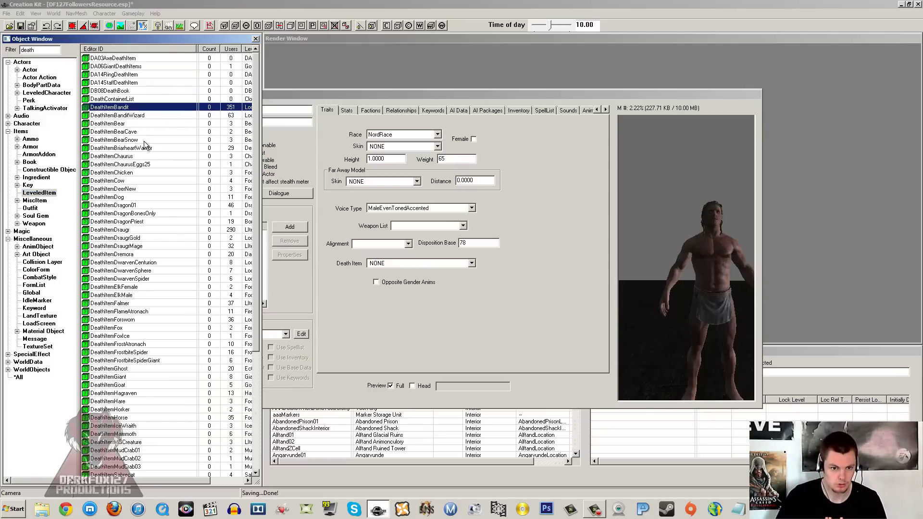
# Review the DeathItemFrostAtronach leveled item and close it, then keep the actor's death item at NONE.
pyautogui.scroll(-5, 143, 140)
pyautogui.click(126, 181)
pyautogui.click(129, 116)
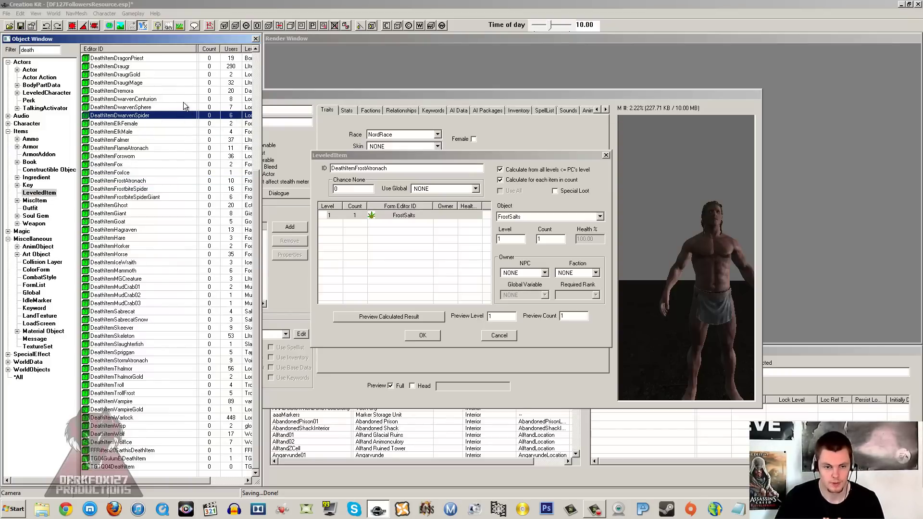
pyautogui.click(177, 90)
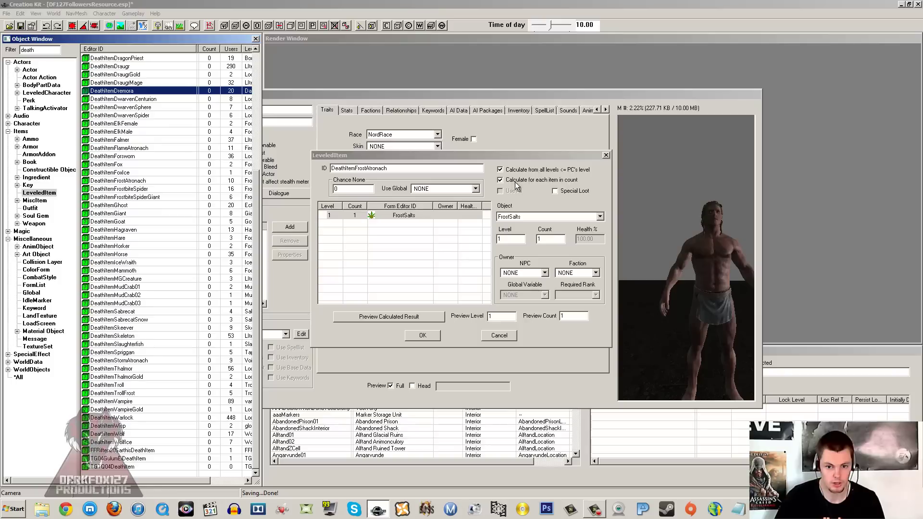
pyautogui.click(606, 155)
pyautogui.click(395, 263)
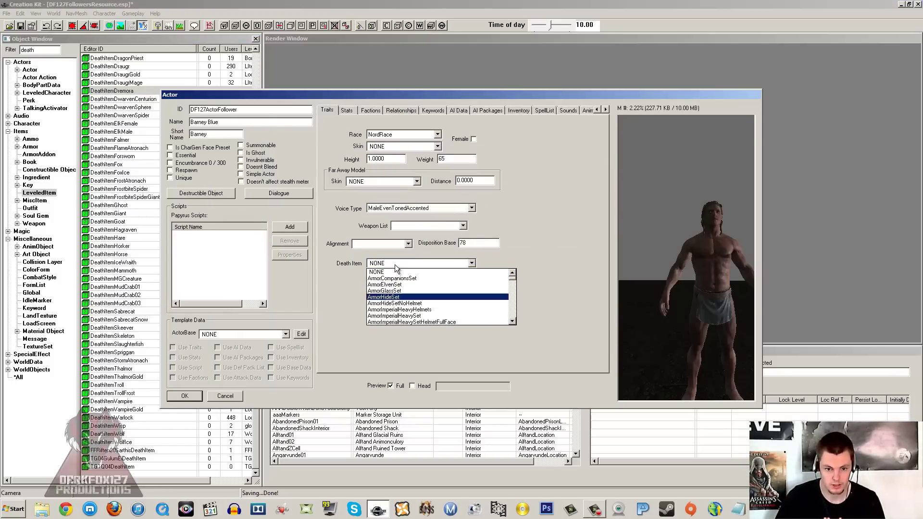
pyautogui.click(542, 205)
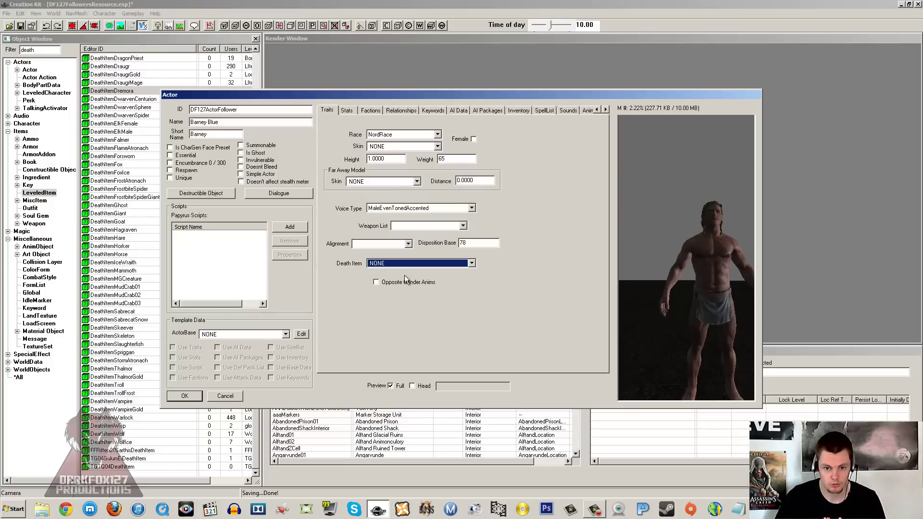
# Try the Female option on the actor, check the body preview, and switch the actor back to male.
pyautogui.click(473, 139)
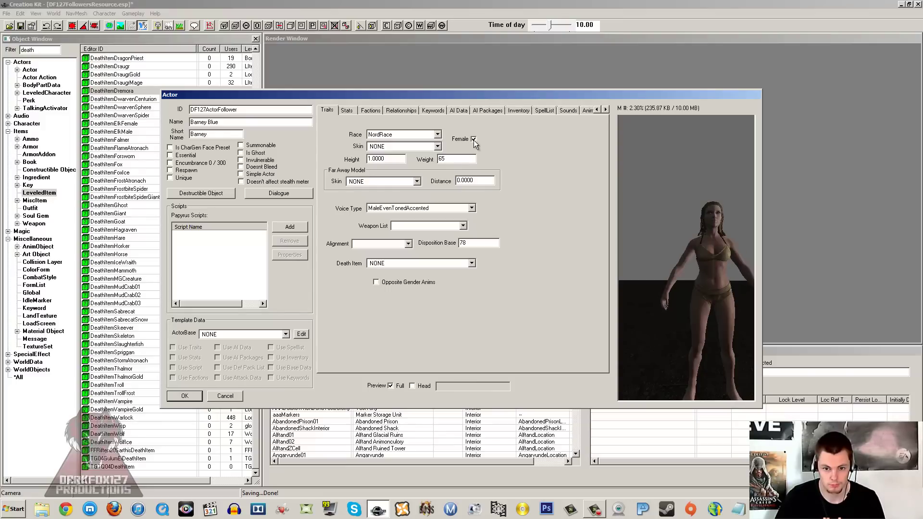
pyautogui.moveTo(654, 232); pyautogui.dragTo(638, 239, button='middle')
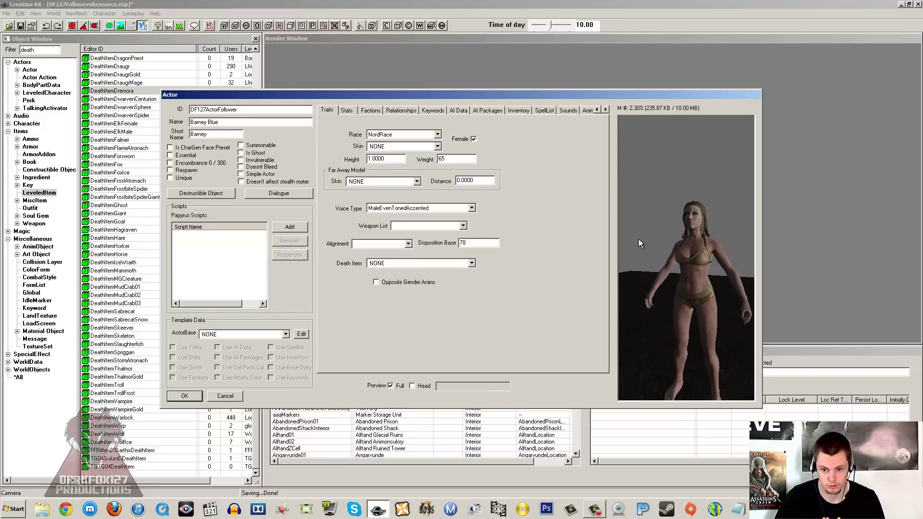
pyautogui.click(474, 140)
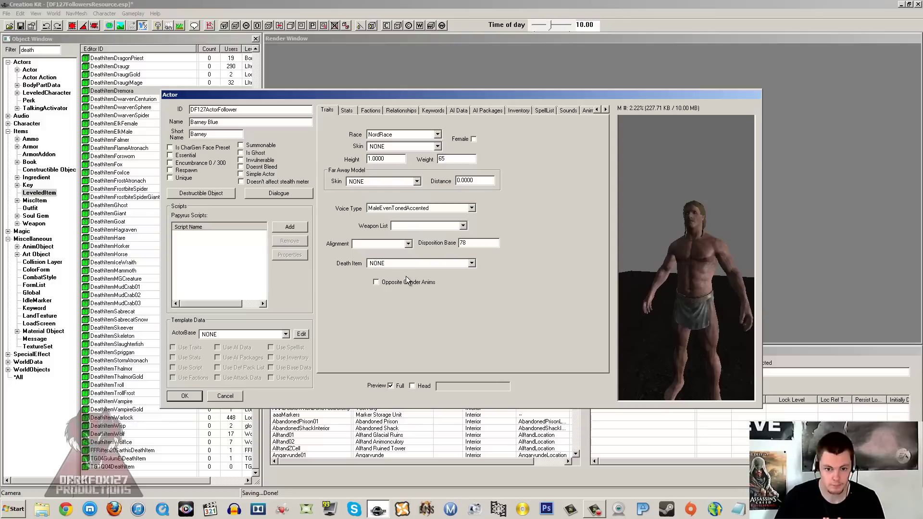
pyautogui.moveTo(646, 259); pyautogui.dragTo(644, 262, button='middle')
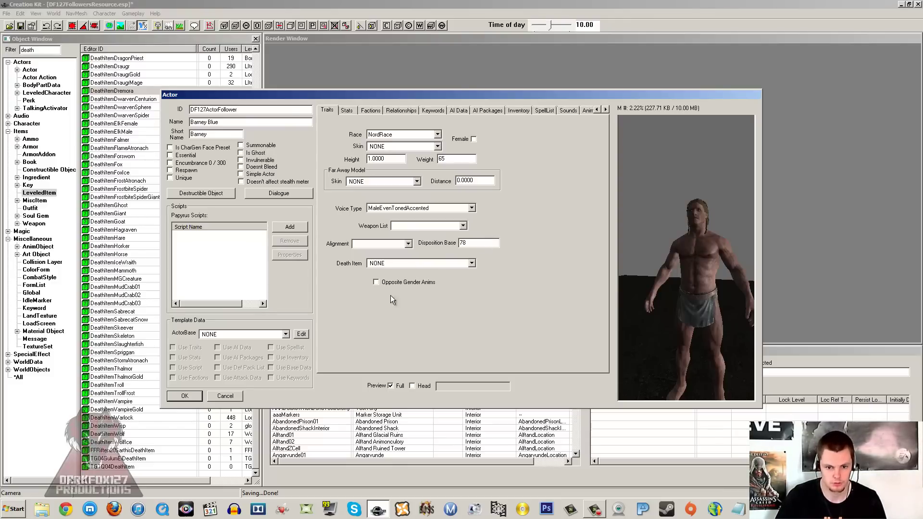
# Set the actor's level to 30 in its stats.
pyautogui.click(346, 110)
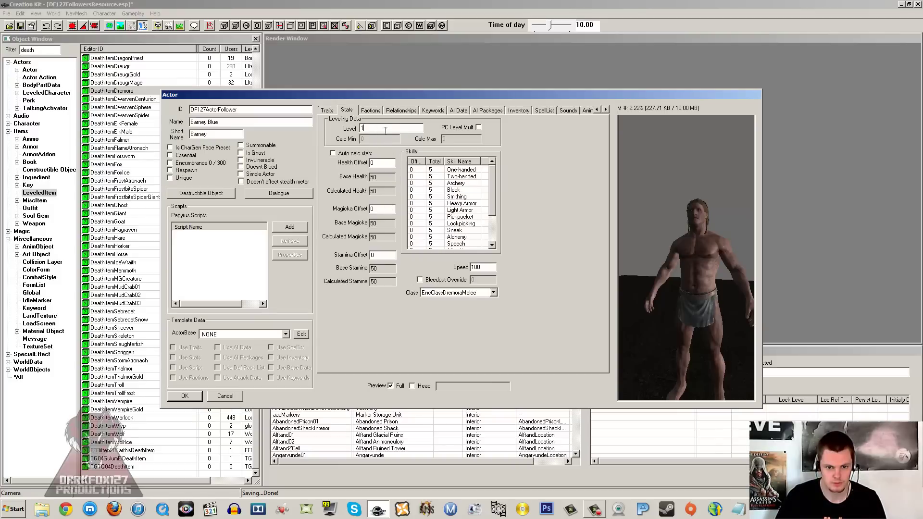
pyautogui.doubleClick(369, 129)
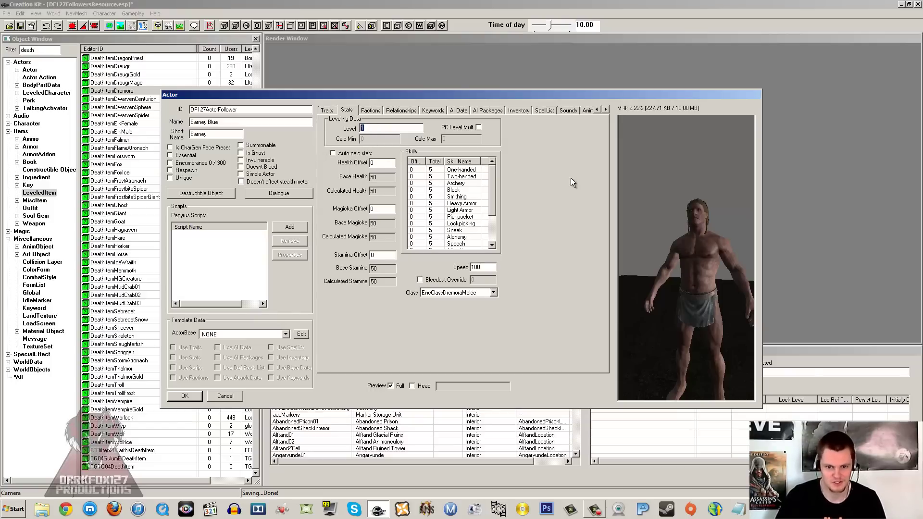
pyautogui.click(461, 176)
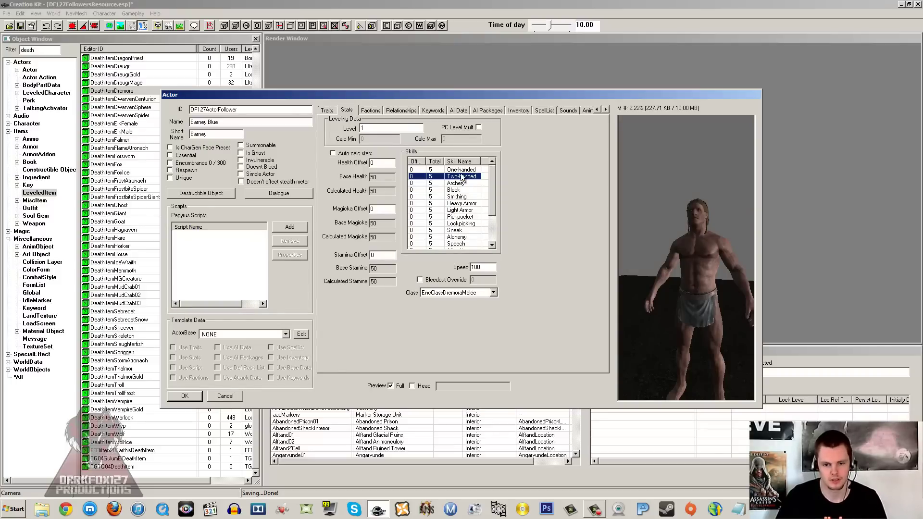
pyautogui.click(223, 150)
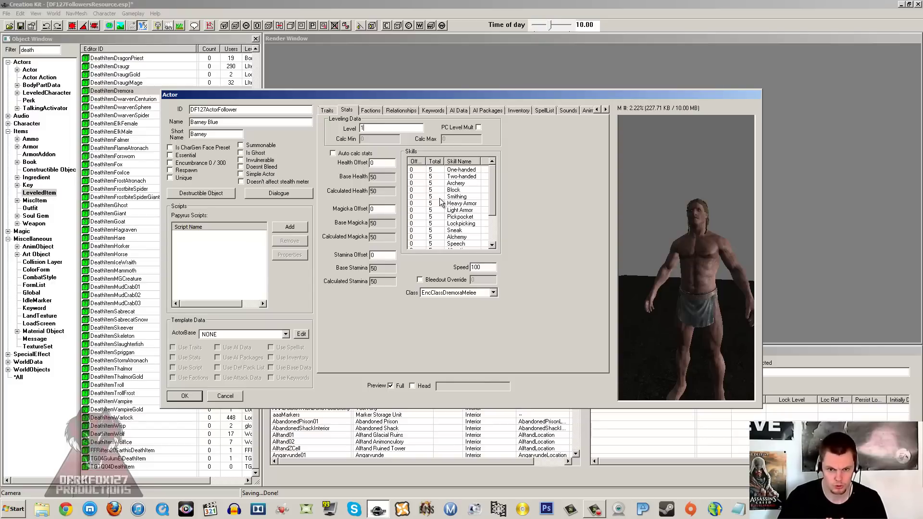
pyautogui.doubleClick(383, 128)
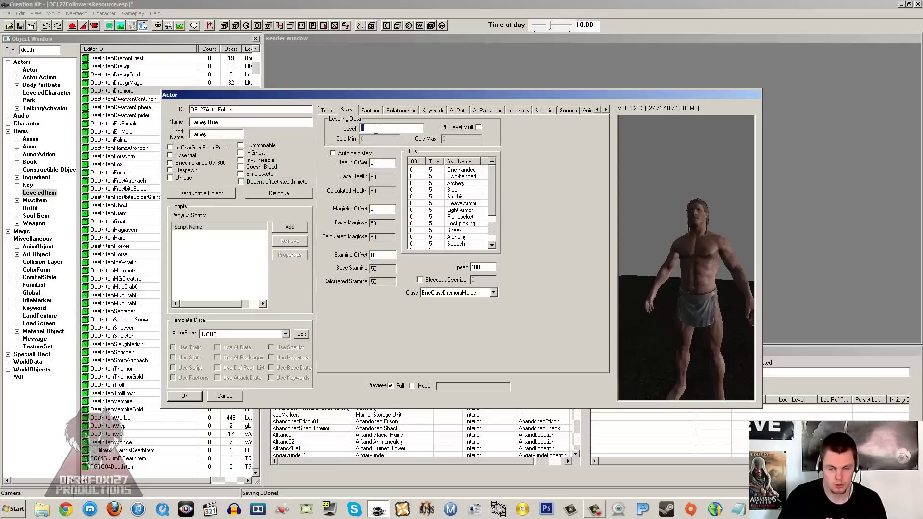
pyautogui.click(383, 127)
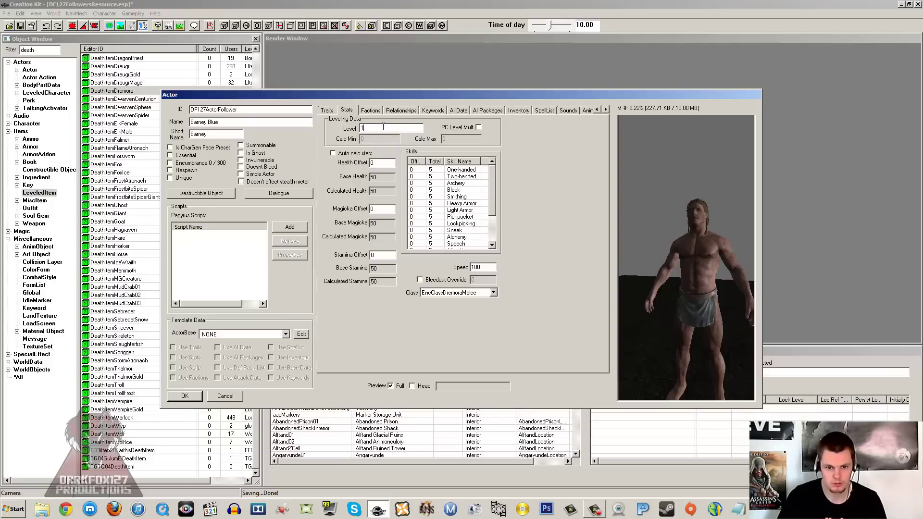
pyautogui.moveTo(383, 127); pyautogui.dragTo(327, 129)
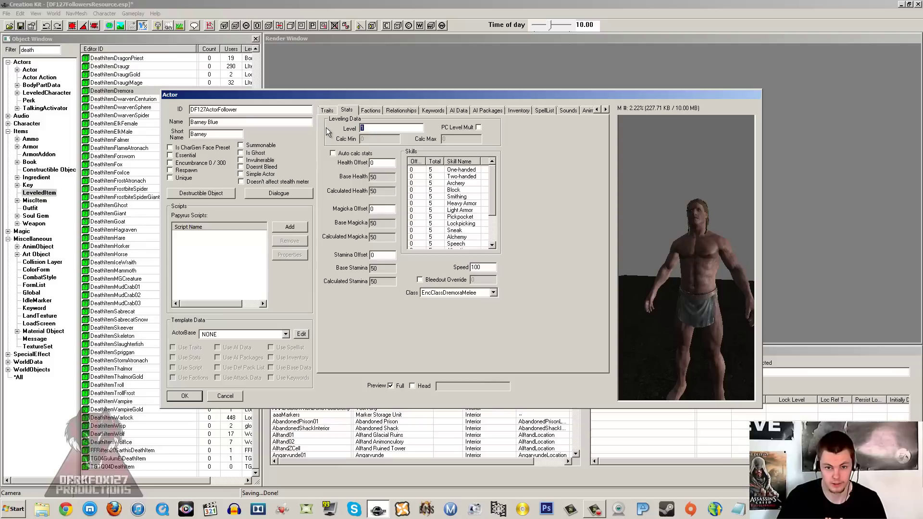
pyautogui.write('30')
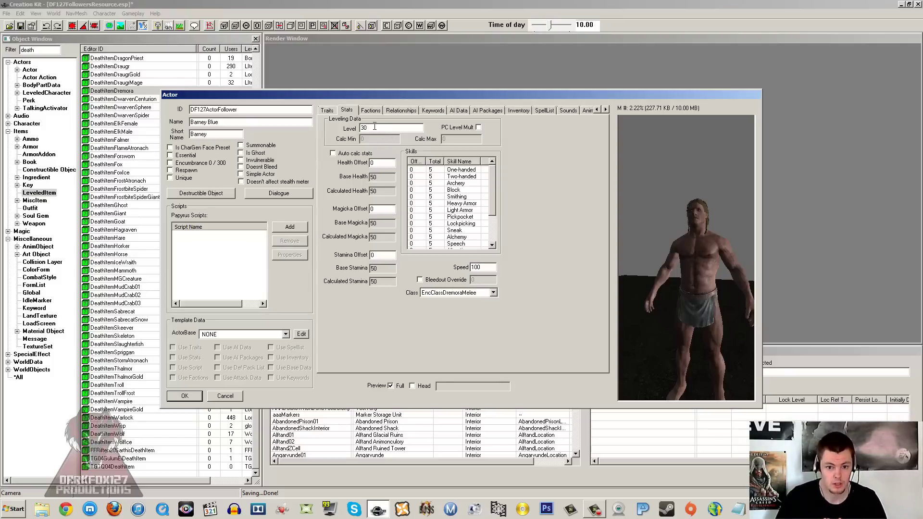
# Enable automatic stat calculation, try the EncClassFalmer class, and set the actor's class to EncClassFrostbiteSpider.
pyautogui.click(437, 177)
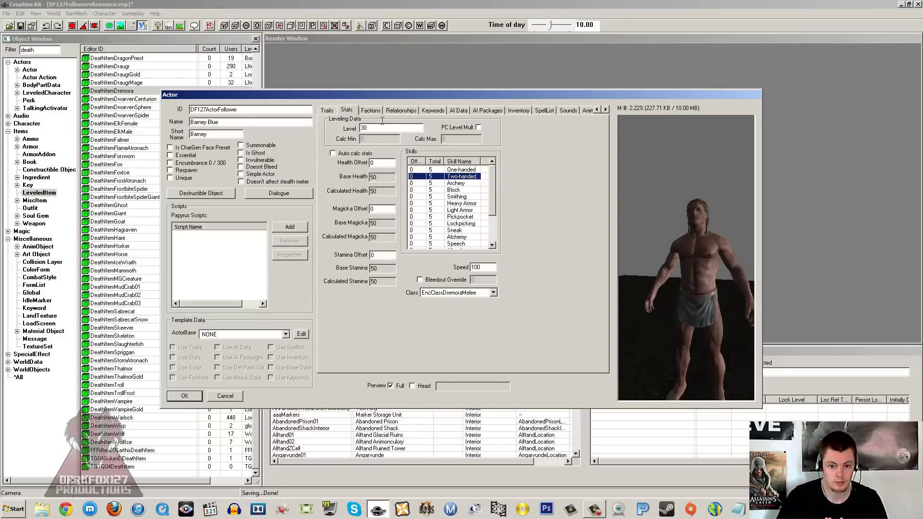
pyautogui.click(333, 154)
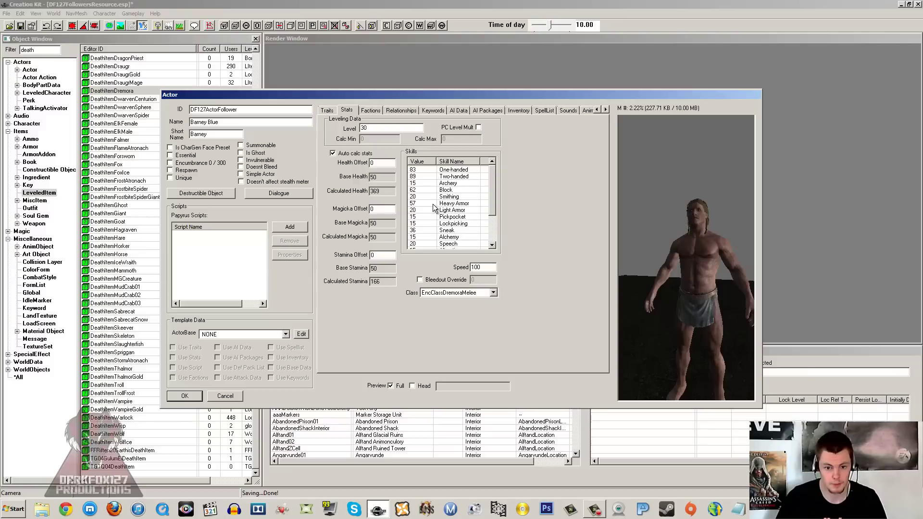
pyautogui.click(443, 294)
pyautogui.click(439, 326)
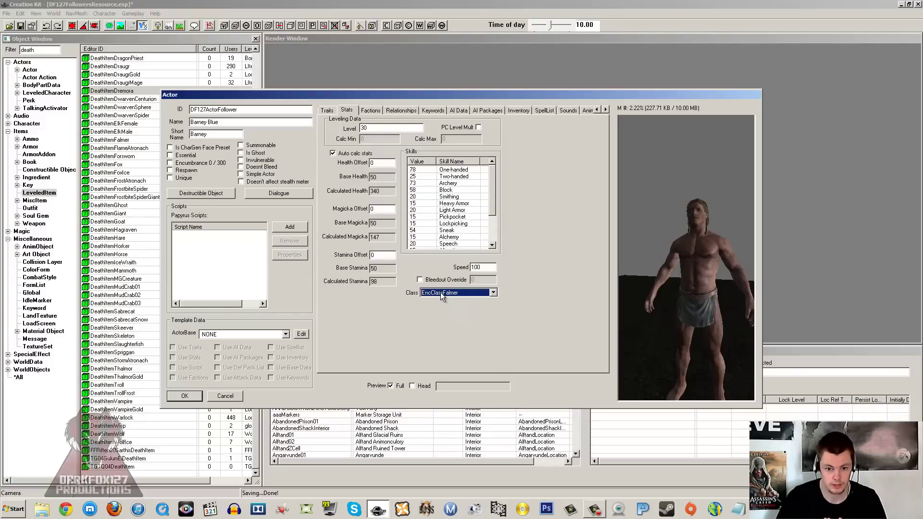
pyautogui.click(441, 292)
pyautogui.click(437, 331)
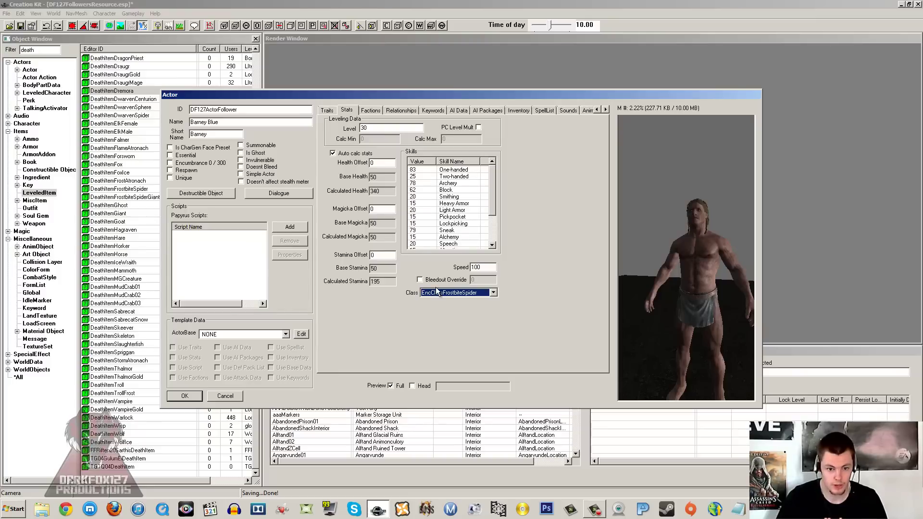
# Examine the actor's calculated skills, speed, level, and the health, magicka and stamina offsets.
pyautogui.click(439, 219)
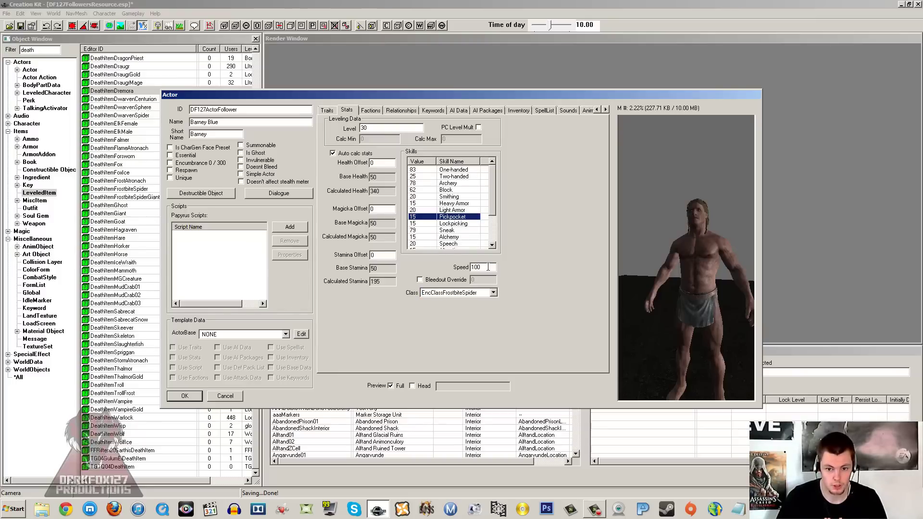
pyautogui.click(488, 268)
pyautogui.moveTo(488, 268); pyautogui.dragTo(472, 269)
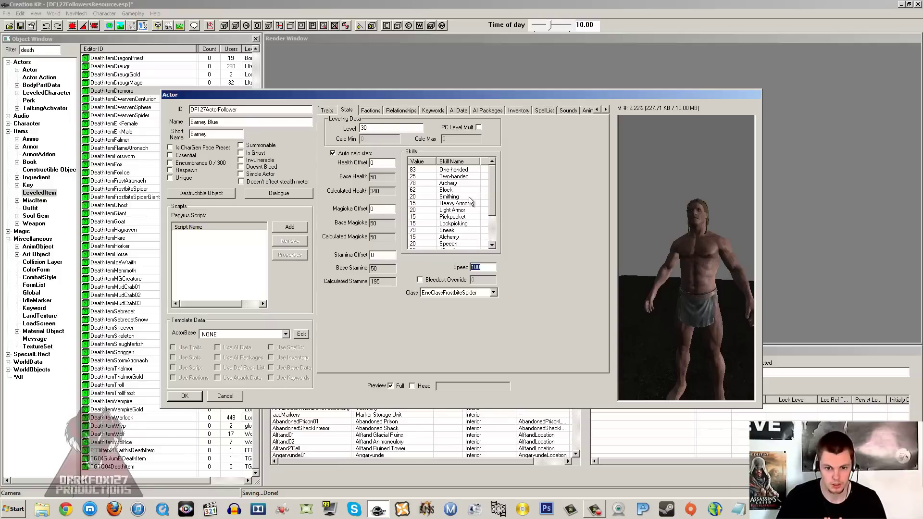
pyautogui.click(382, 128)
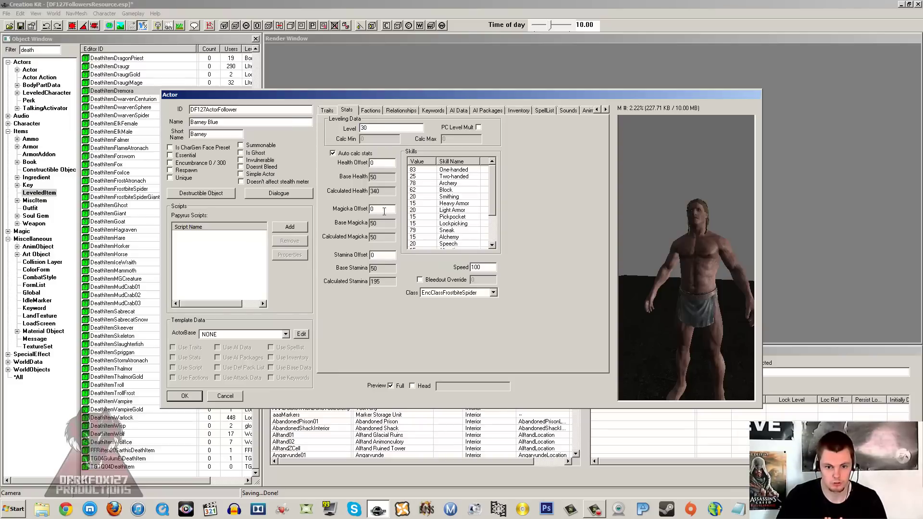
pyautogui.click(383, 163)
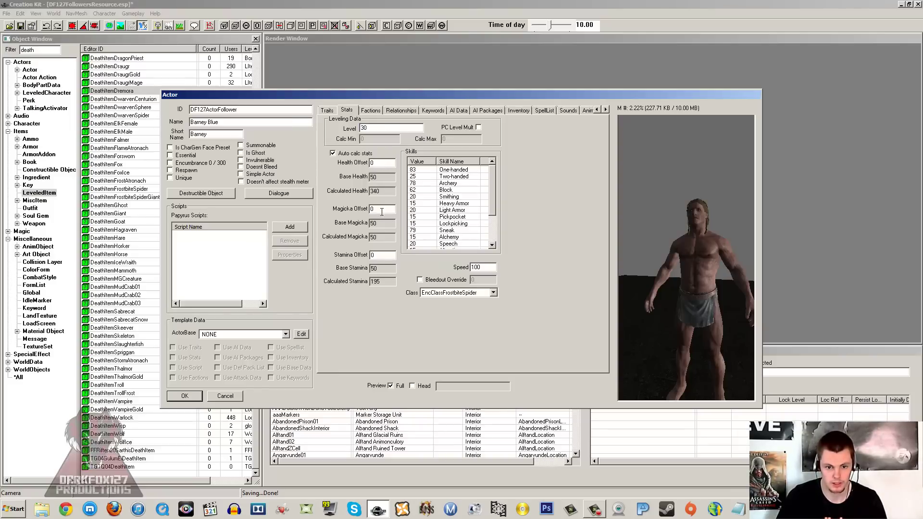
pyautogui.click(382, 254)
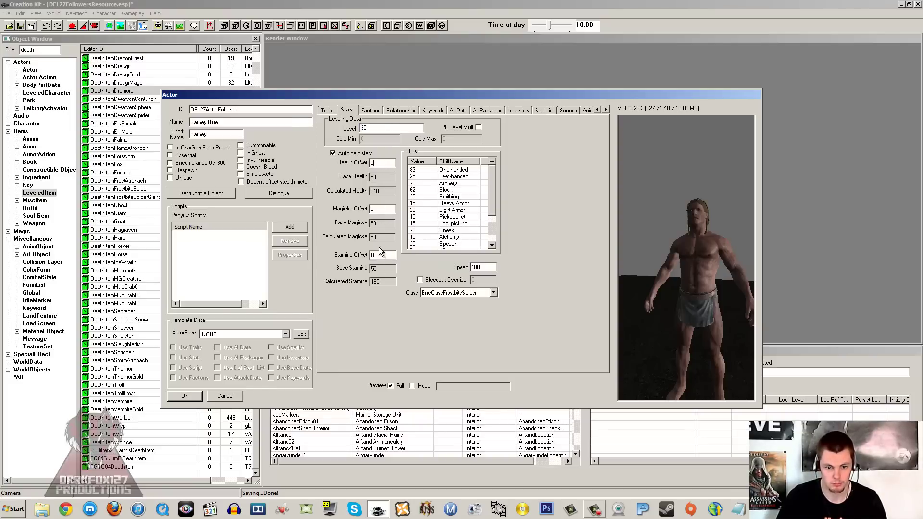
# Make the actor's level scale with the player through PC Level Mult and set Calc Max to 50.
pyautogui.click(478, 128)
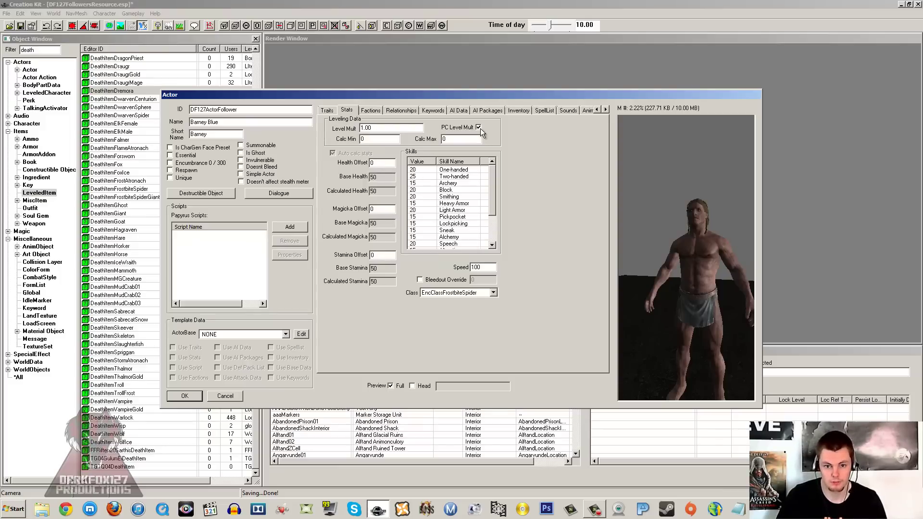
pyautogui.doubleClick(372, 140)
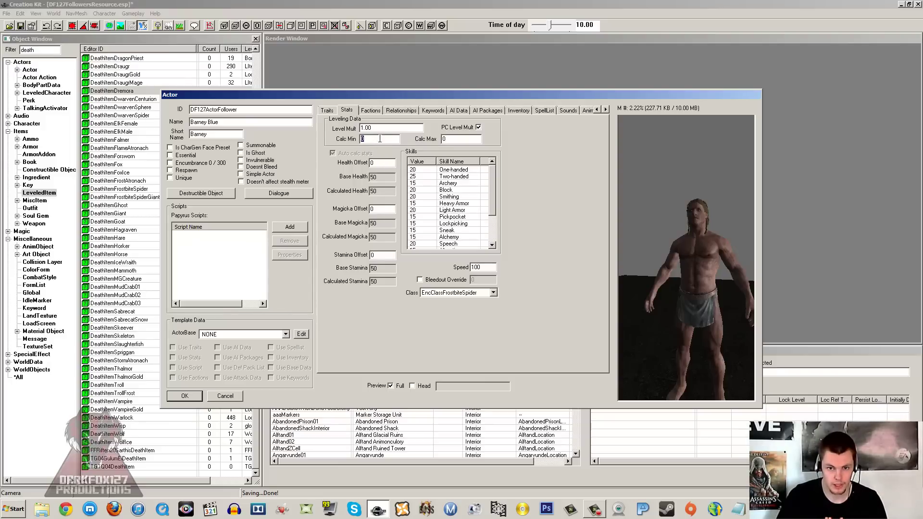
pyautogui.doubleClick(450, 139)
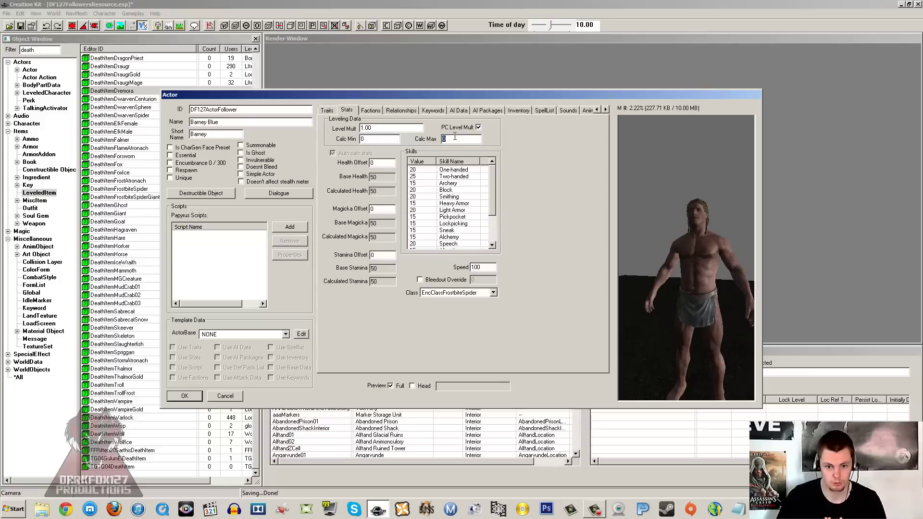
pyautogui.write('50')
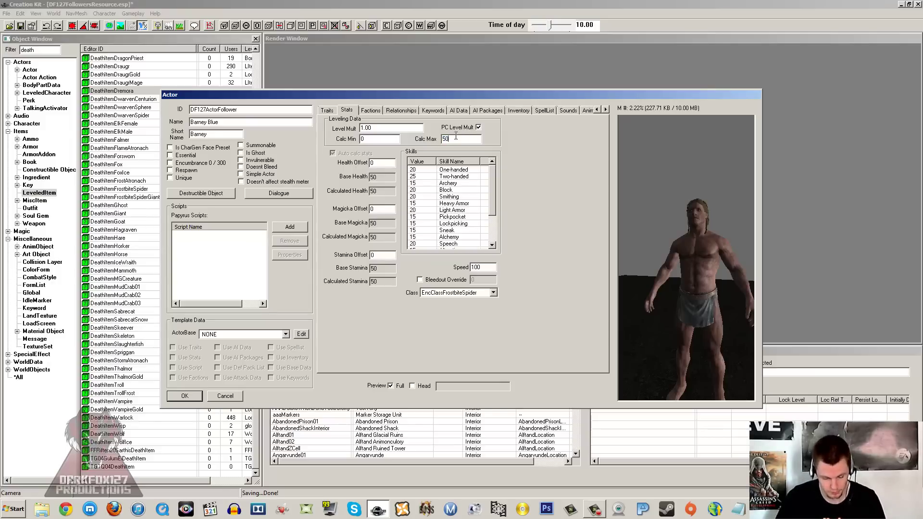
# Set the actor's level range in the leveling data to Calc Min 10 and Calc Max 50.
pyautogui.doubleClick(446, 139)
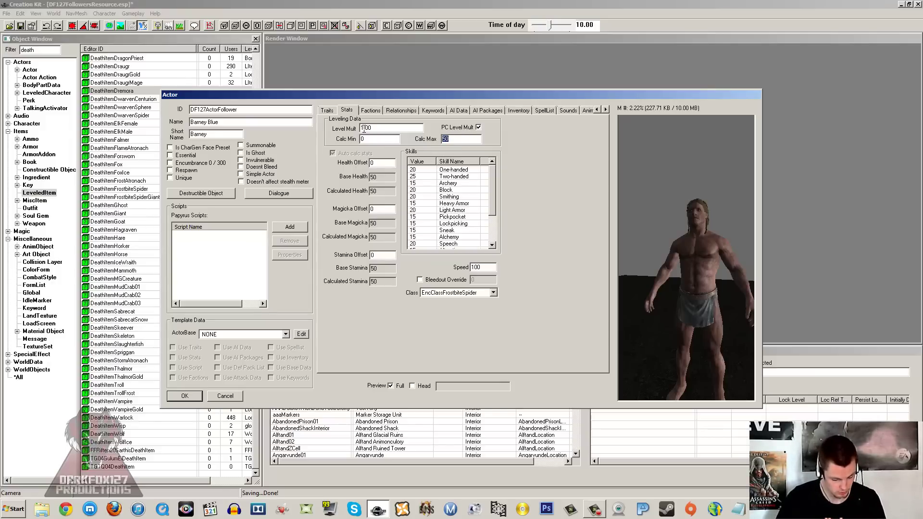
pyautogui.write('10')
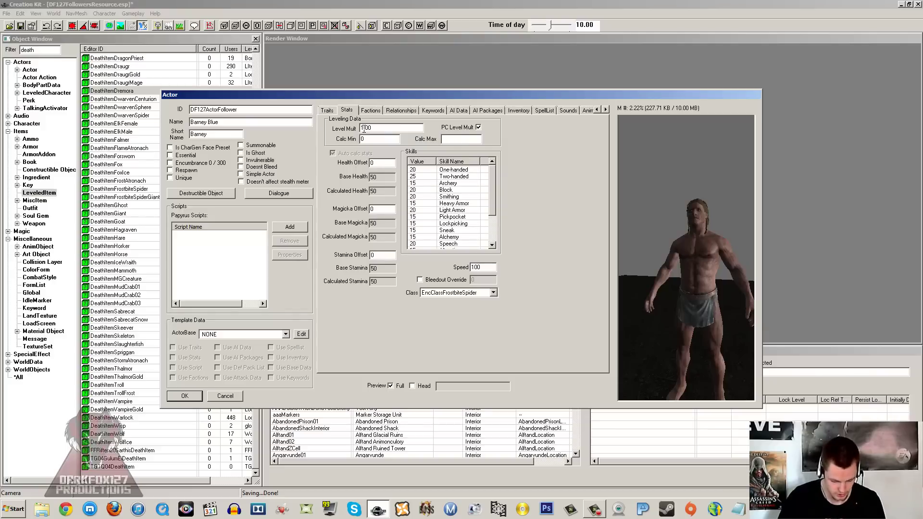
pyautogui.press('BackSpace')
pyautogui.press('BackSpace')
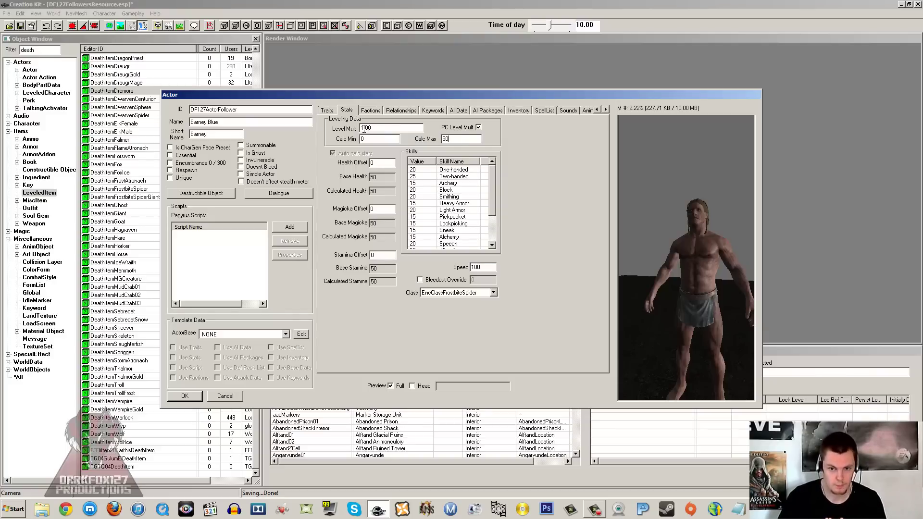
pyautogui.doubleClick(384, 140)
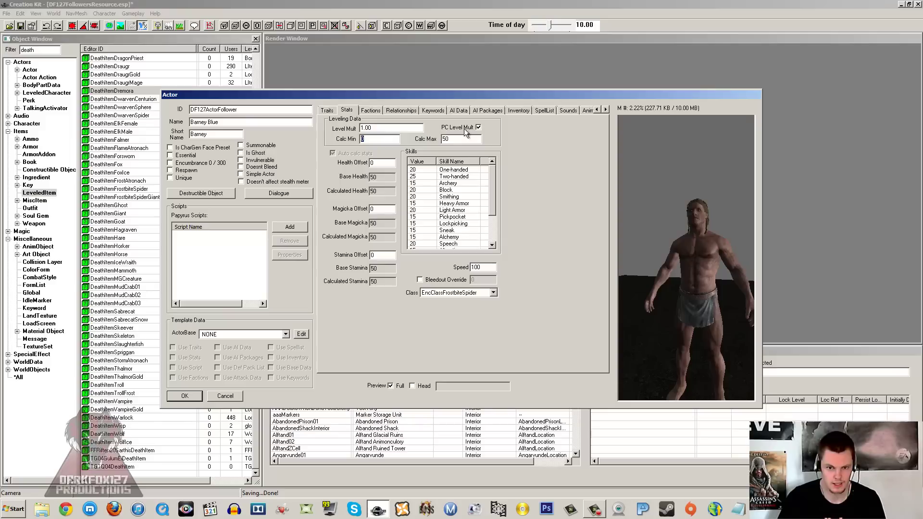
pyautogui.write('10')
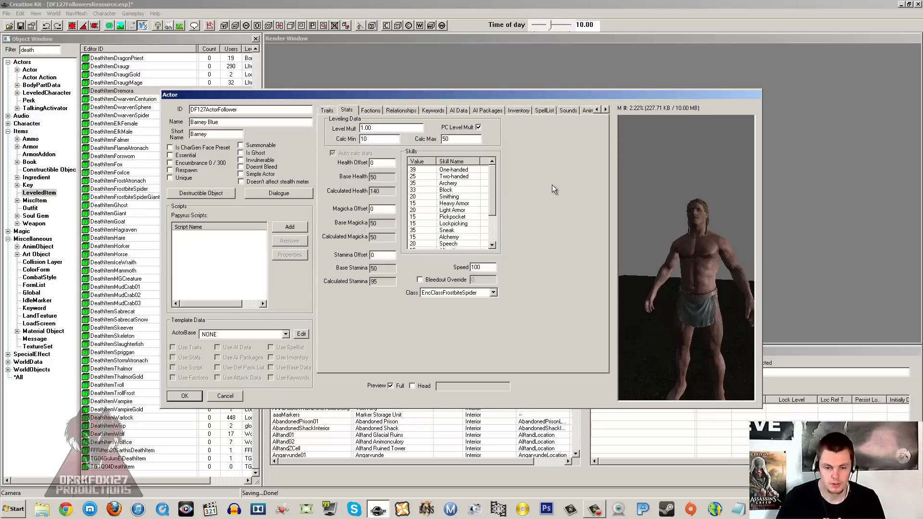
pyautogui.click(454, 198)
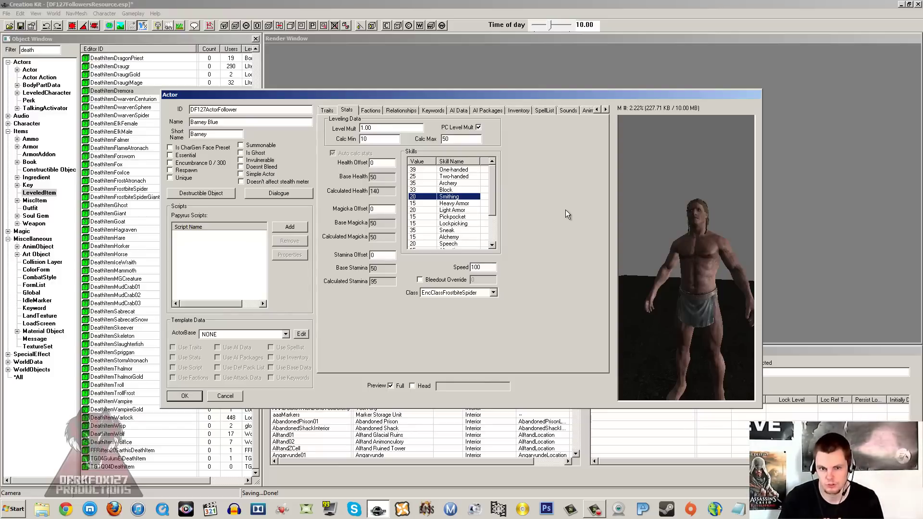
# Show the full list of character classes in the Object Window by removing the "death" filter.
pyautogui.click(449, 293)
pyautogui.click(443, 284)
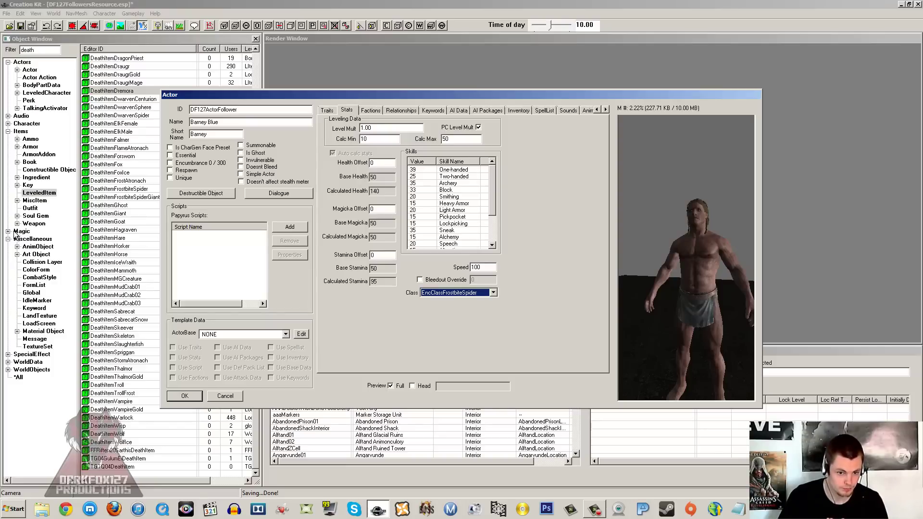
pyautogui.click(9, 123)
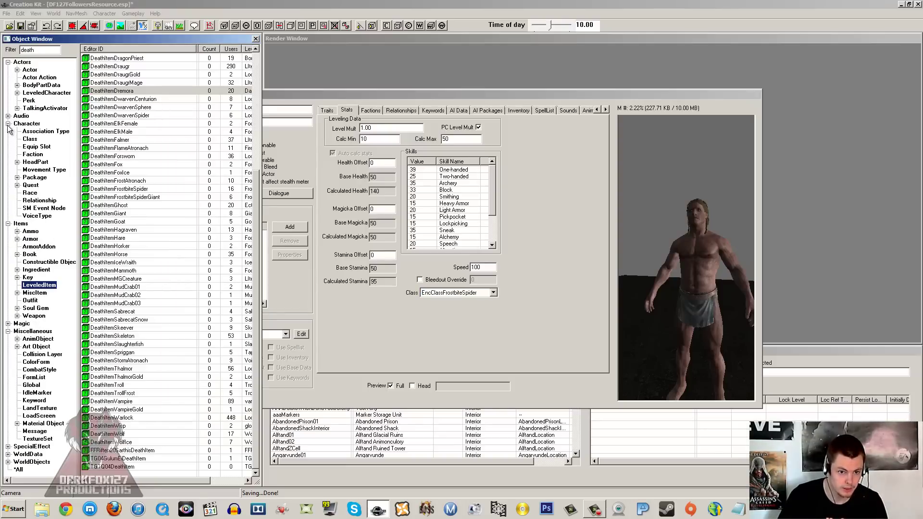
pyautogui.click(30, 139)
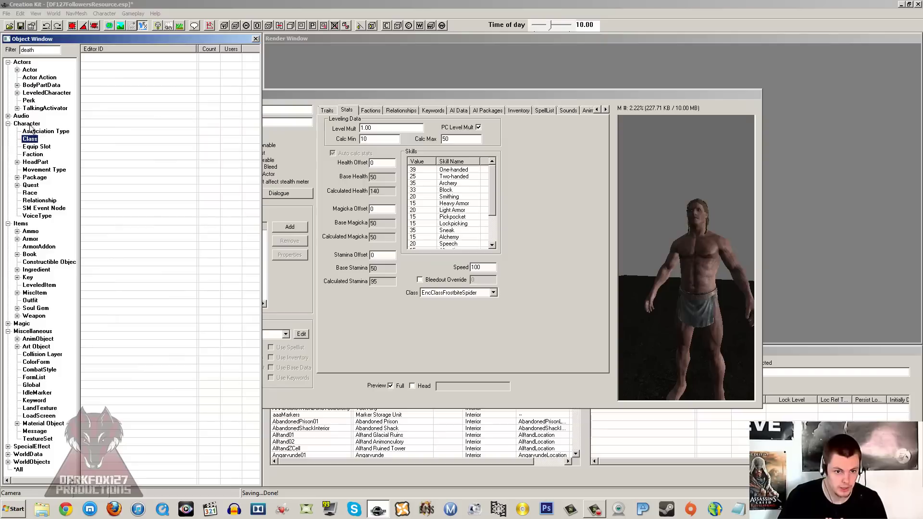
pyautogui.doubleClick(27, 50)
pyautogui.press('BackSpace')
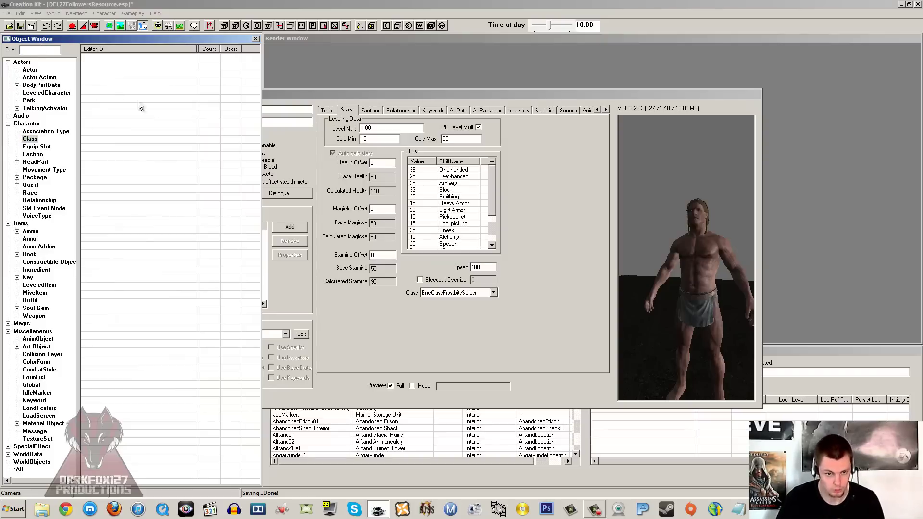
pyautogui.scroll(-20, 159, 215)
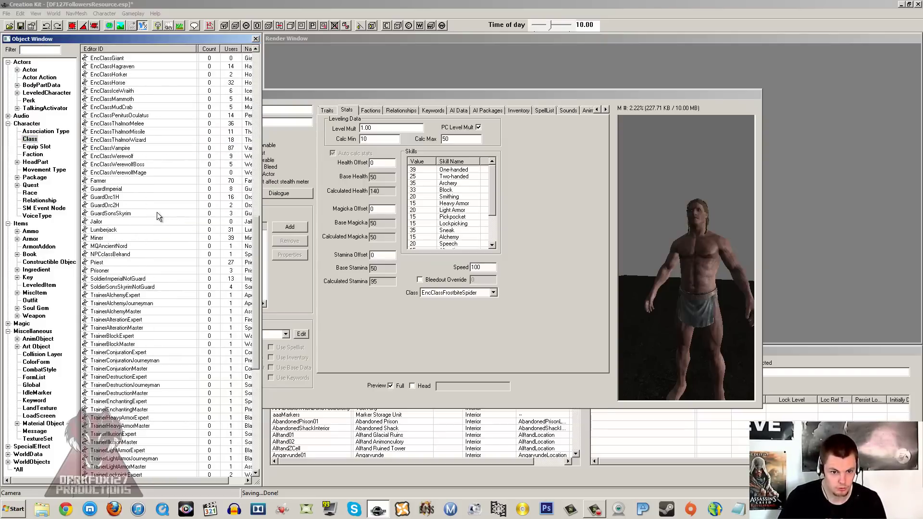
# Open a blank new class and examine its ID, full name, attribute weight and skill weight fields.
pyautogui.rightClick(141, 220)
pyautogui.click(169, 231)
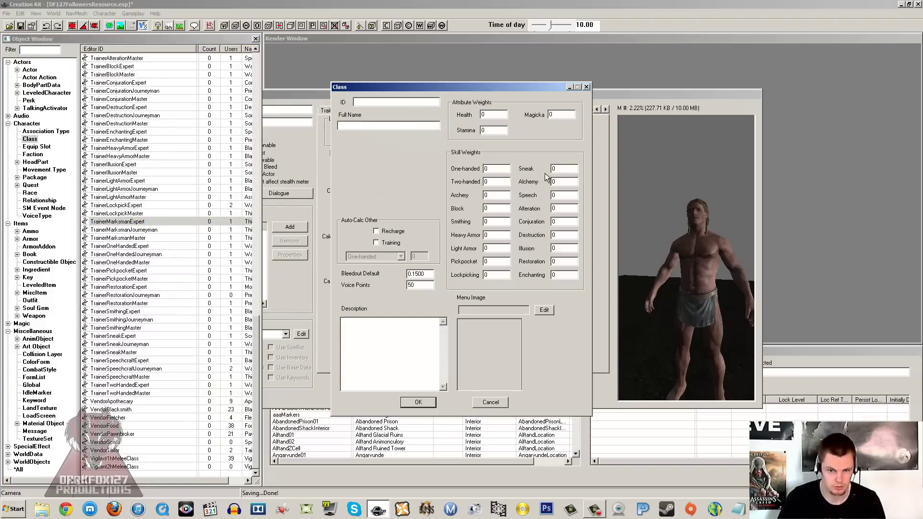
pyautogui.click(551, 115)
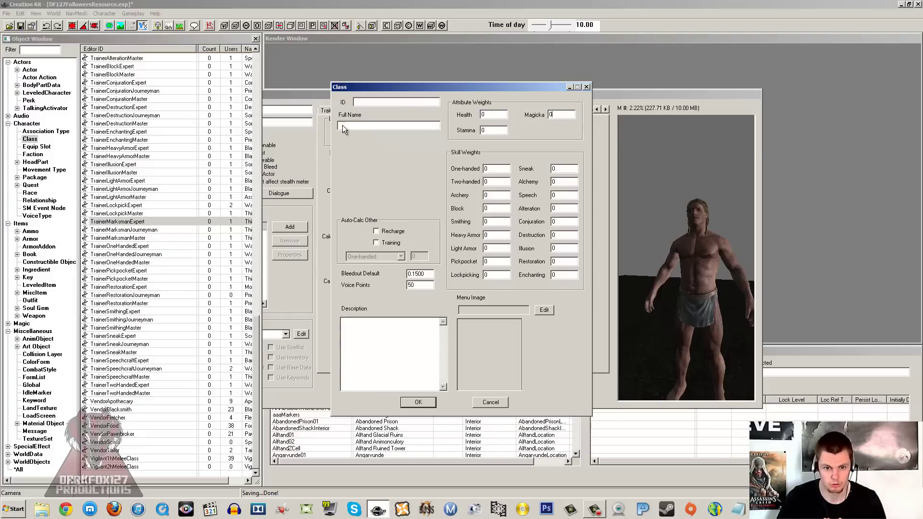
pyautogui.click(383, 125)
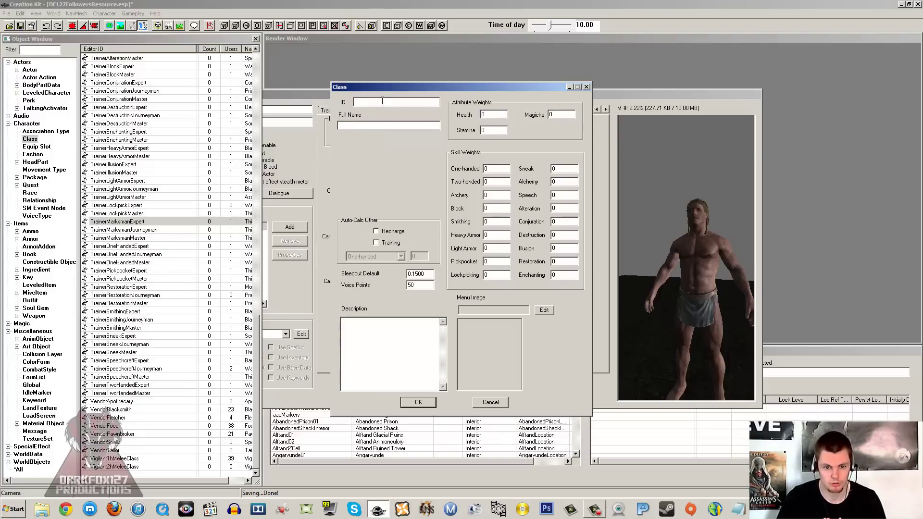
pyautogui.click(353, 124)
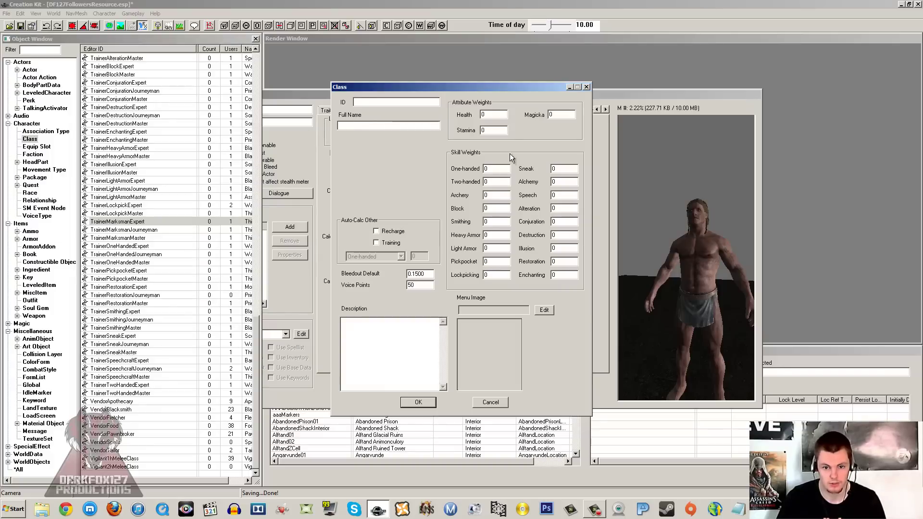
pyautogui.click(554, 115)
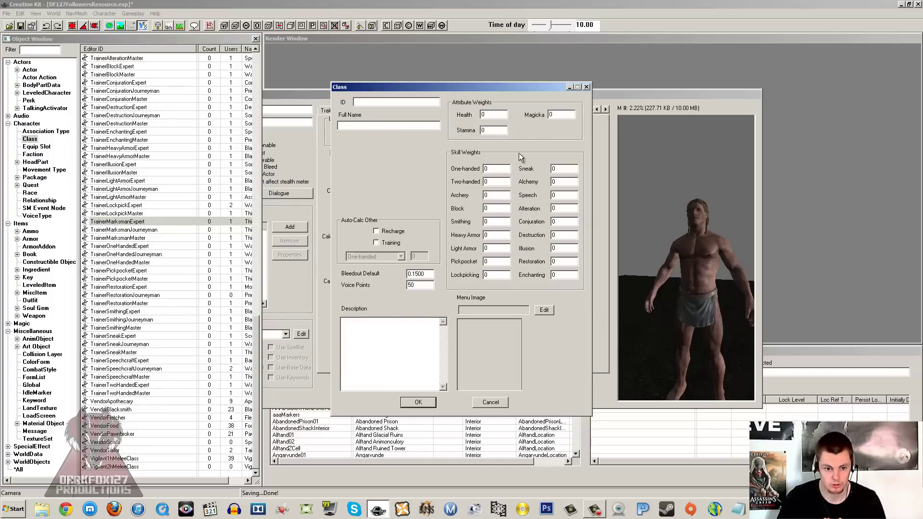
# Inspect the attribute and skill weights of the TrainerOneHandedExpert class, and close both class windows without saving.
pyautogui.doubleClick(197, 246)
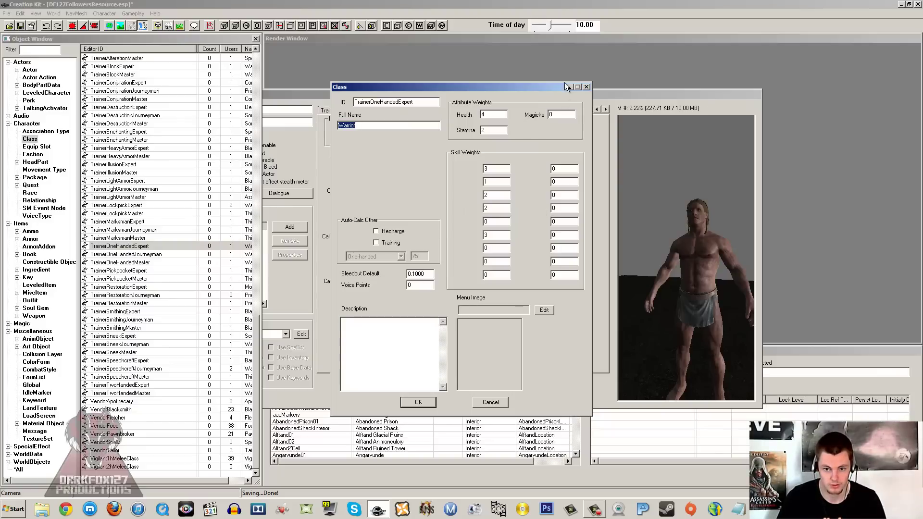
pyautogui.click(586, 88)
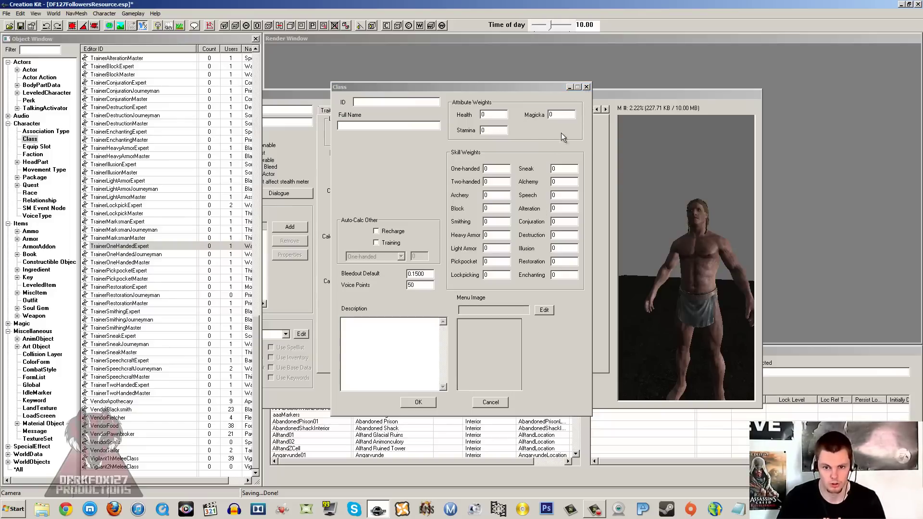
pyautogui.click(586, 87)
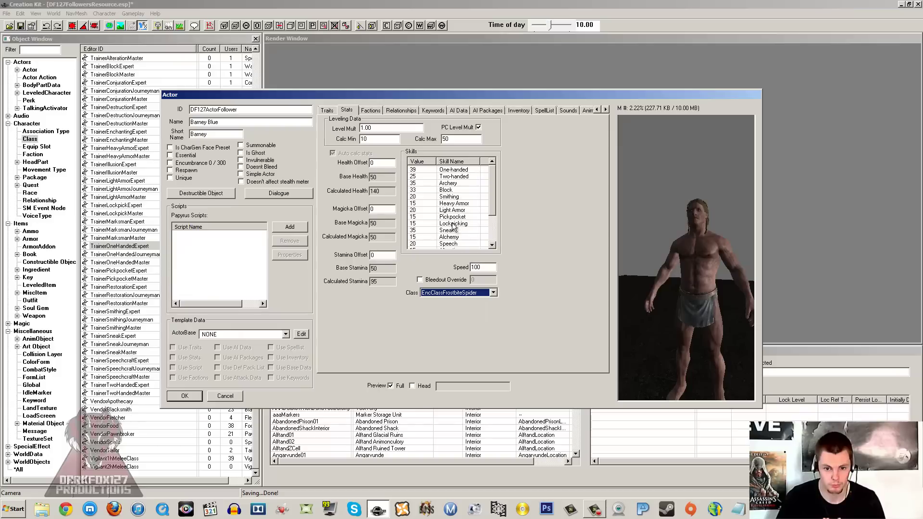
# Try the Lumberjack class on the actor.
pyautogui.click(449, 293)
pyautogui.scroll(-3, 453, 327)
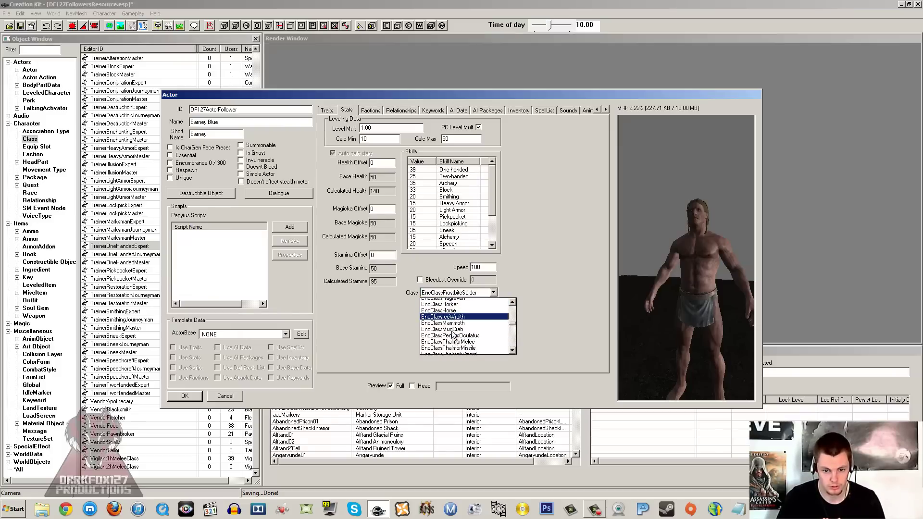
pyautogui.scroll(-3, 453, 328)
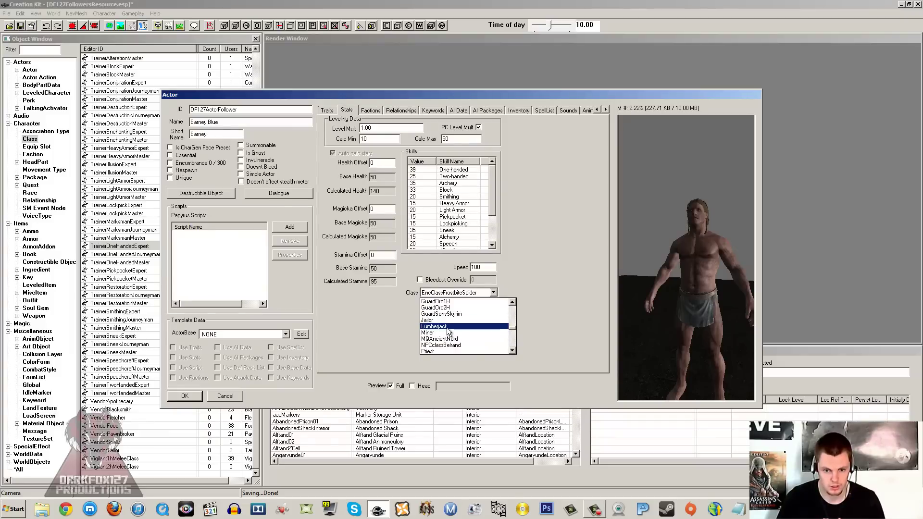
pyautogui.click(448, 327)
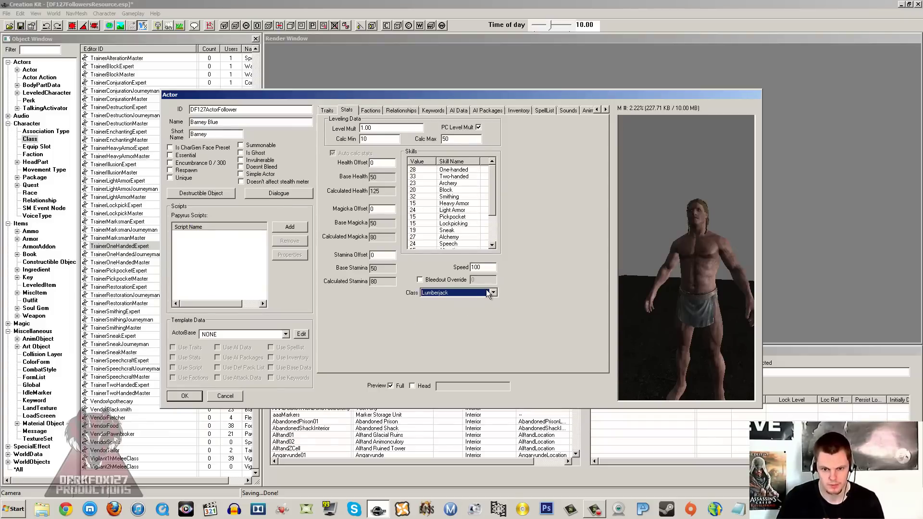
# Set the actor's class to CombatBarbarian.
pyautogui.click(462, 293)
pyautogui.scroll(5, 461, 294)
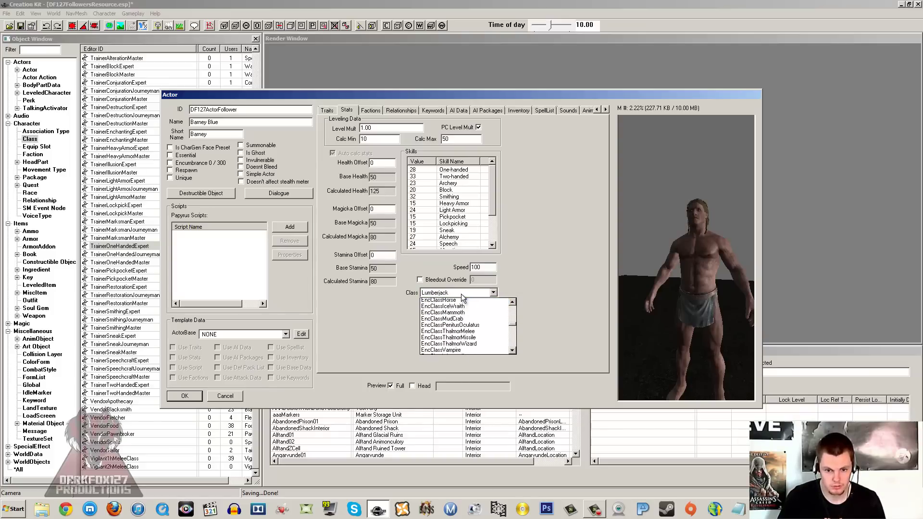
pyautogui.scroll(10, 460, 293)
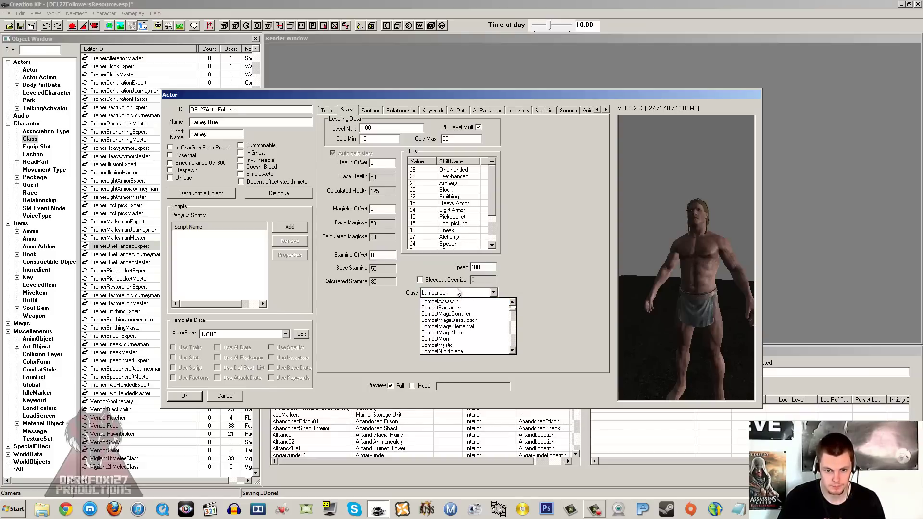
pyautogui.scroll(-1, 456, 288)
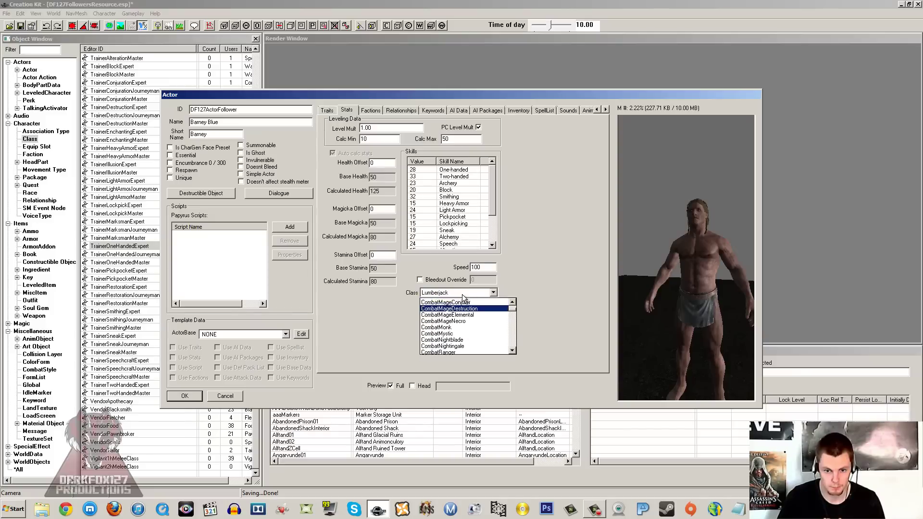
pyautogui.scroll(1, 462, 308)
pyautogui.click(447, 308)
# Examine the actor's calculated skills for the chosen class, including Sneak, Block, Light Armor and Archery, and review the Level Mult.
pyautogui.click(447, 231)
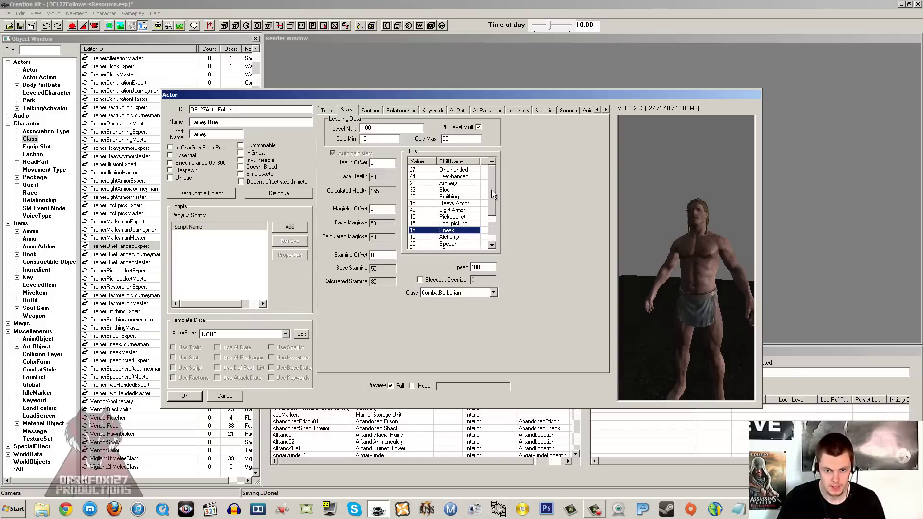
pyautogui.moveTo(491, 190); pyautogui.dragTo(492, 166)
pyautogui.click(447, 190)
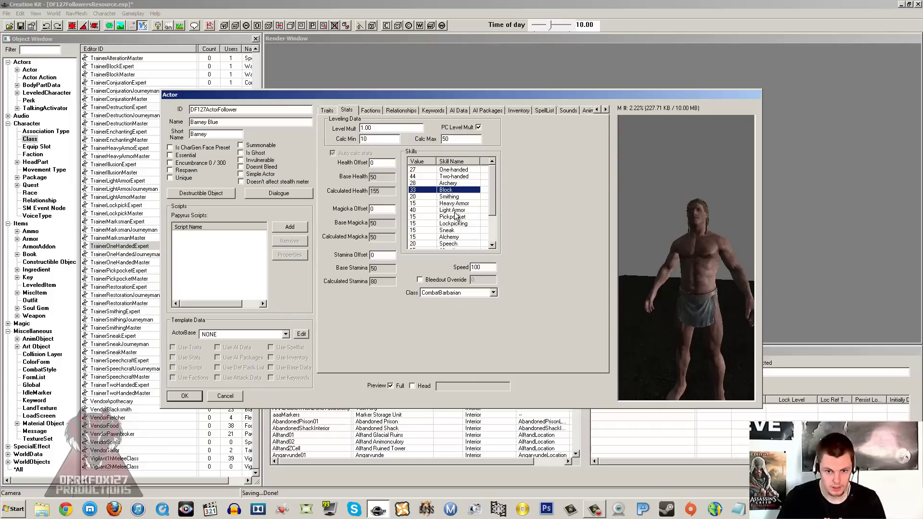
pyautogui.click(455, 211)
pyautogui.scroll(-2, 452, 216)
pyautogui.scroll(2, 451, 217)
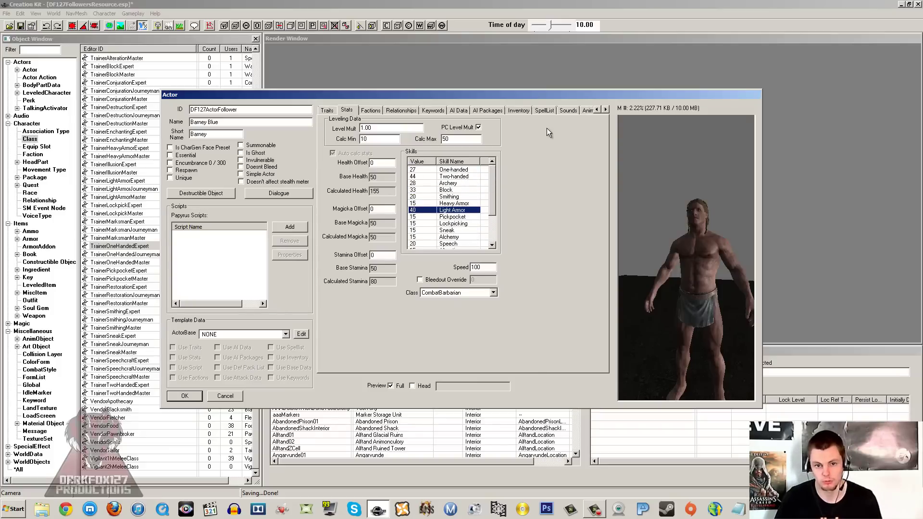
pyautogui.click(462, 184)
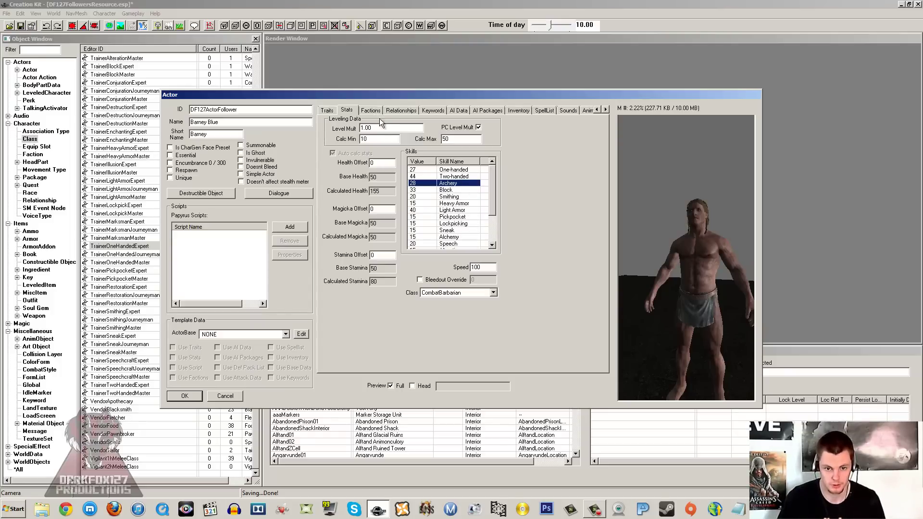
pyautogui.moveTo(383, 128); pyautogui.dragTo(359, 129)
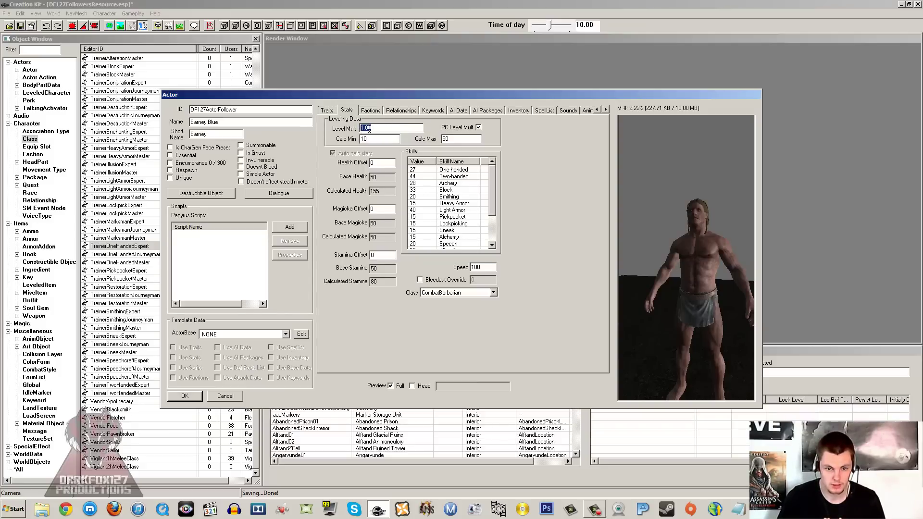
pyautogui.click(384, 127)
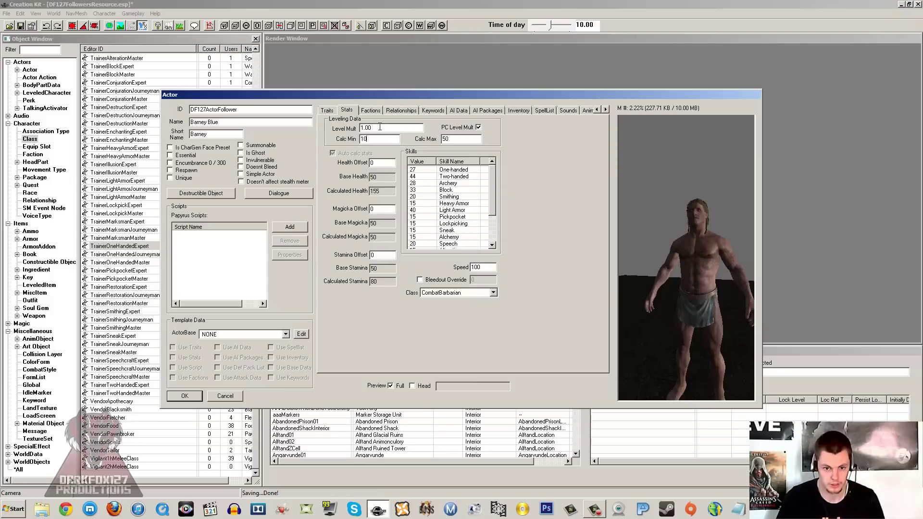
pyautogui.doubleClick(379, 128)
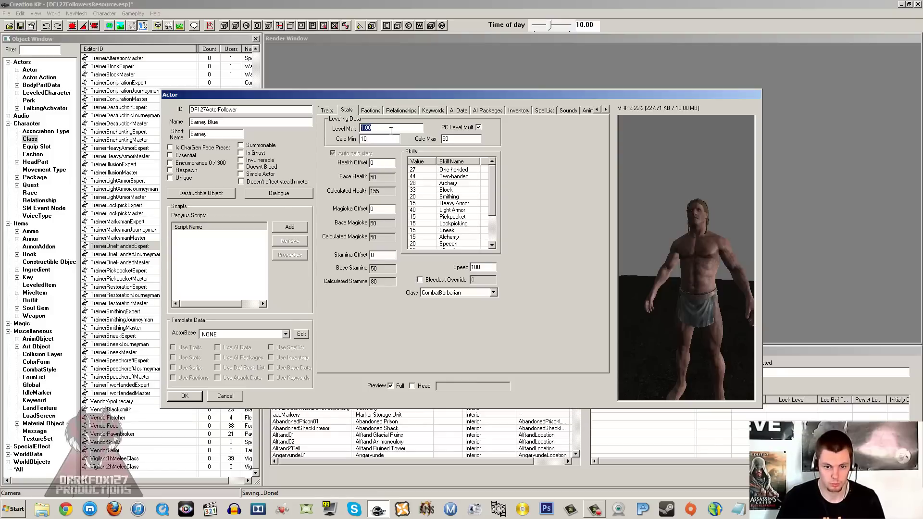
pyautogui.click(391, 129)
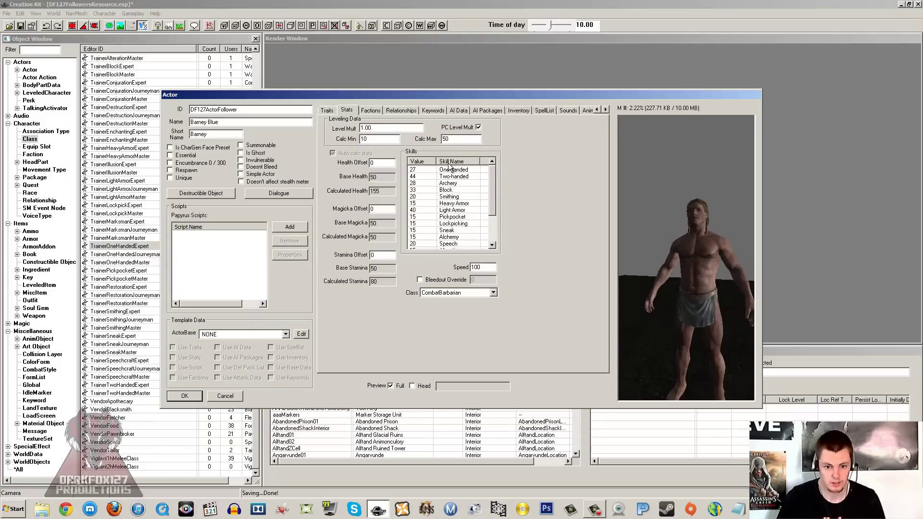
# Find the follower factions with the filter "follower" and add CurrentFollowerFaction to the actor.
pyautogui.click(375, 111)
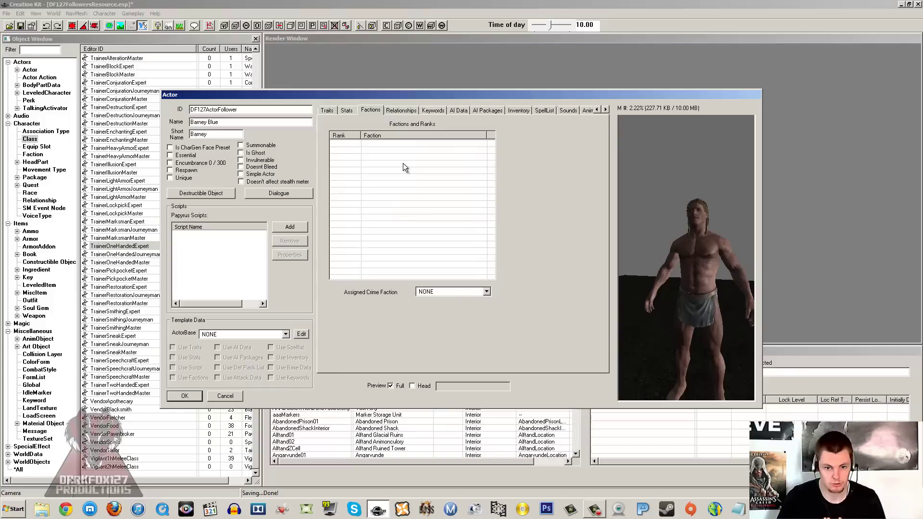
pyautogui.rightClick(428, 168)
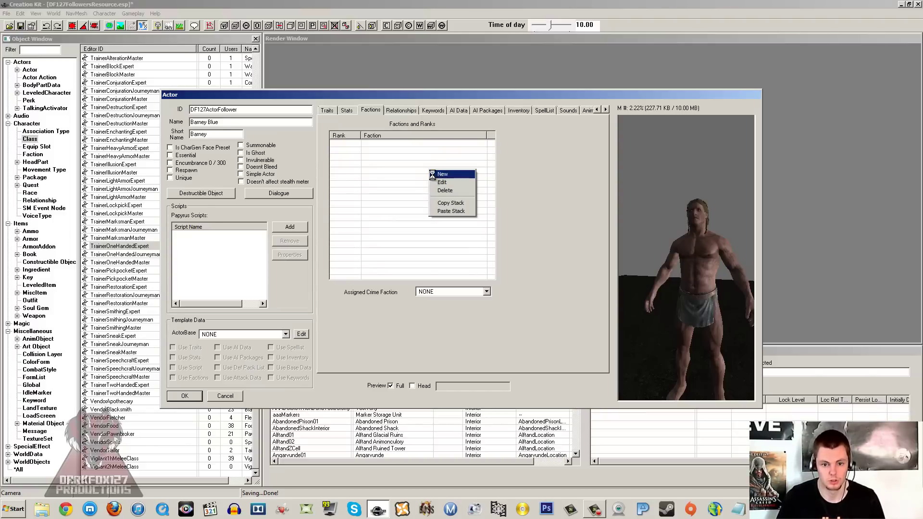
pyautogui.click(436, 173)
pyautogui.moveTo(262, 105); pyautogui.dragTo(287, 129)
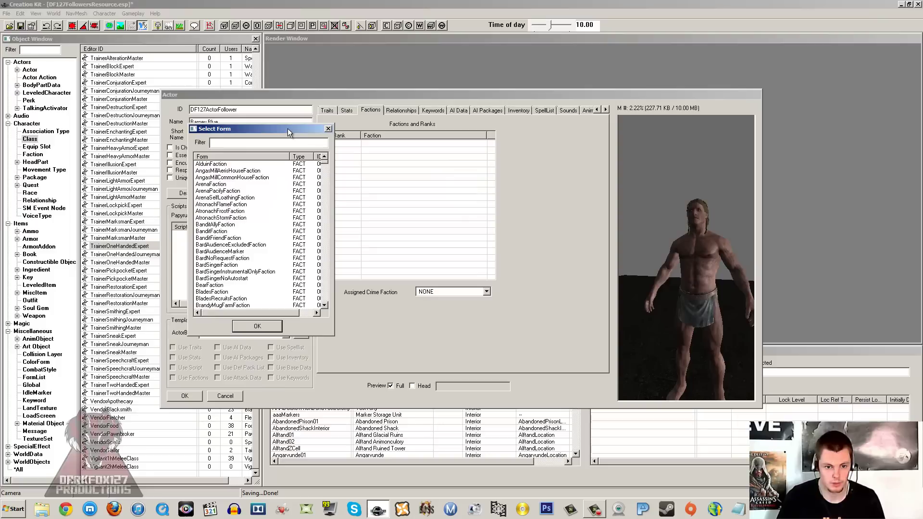
pyautogui.write('foll')
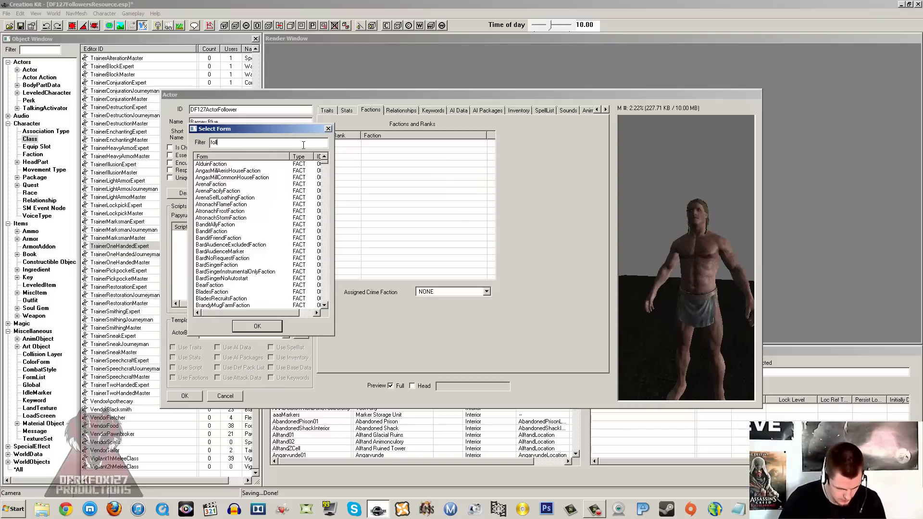
pyautogui.write('ower')
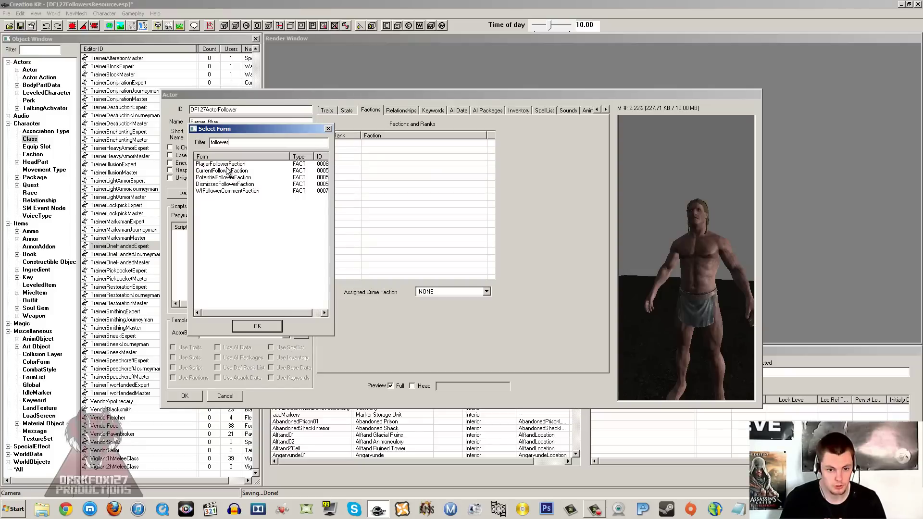
pyautogui.click(224, 190)
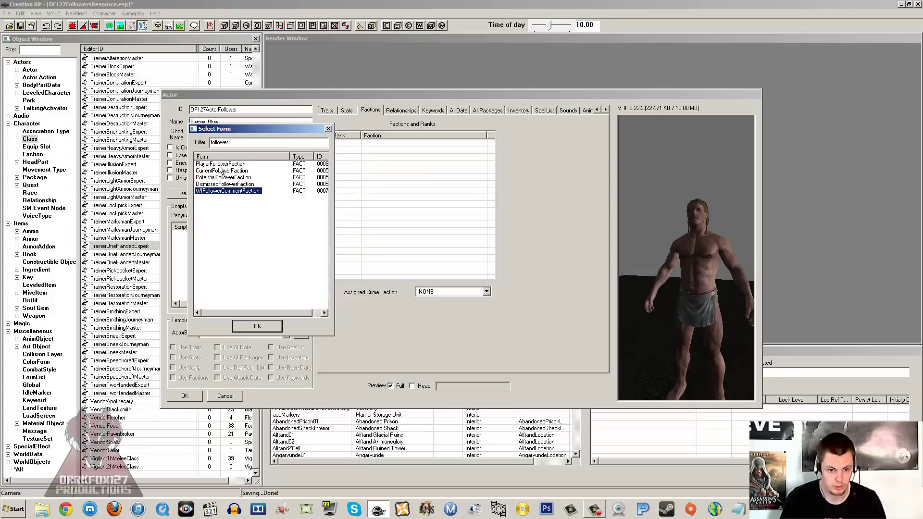
pyautogui.click(214, 165)
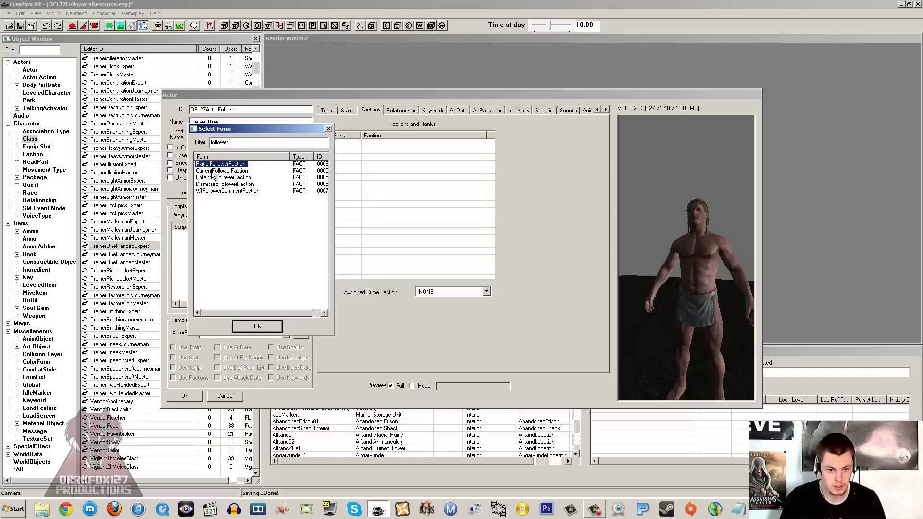
pyautogui.click(212, 171)
pyautogui.click(248, 327)
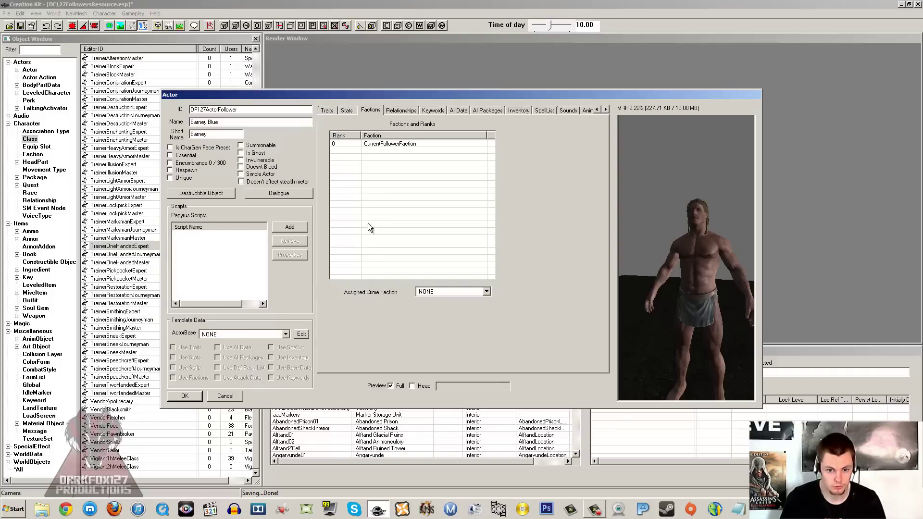
# Add PotentialFollowerFaction to the actor's factions, filtering the faction list by "follower".
pyautogui.rightClick(380, 188)
pyautogui.click(390, 192)
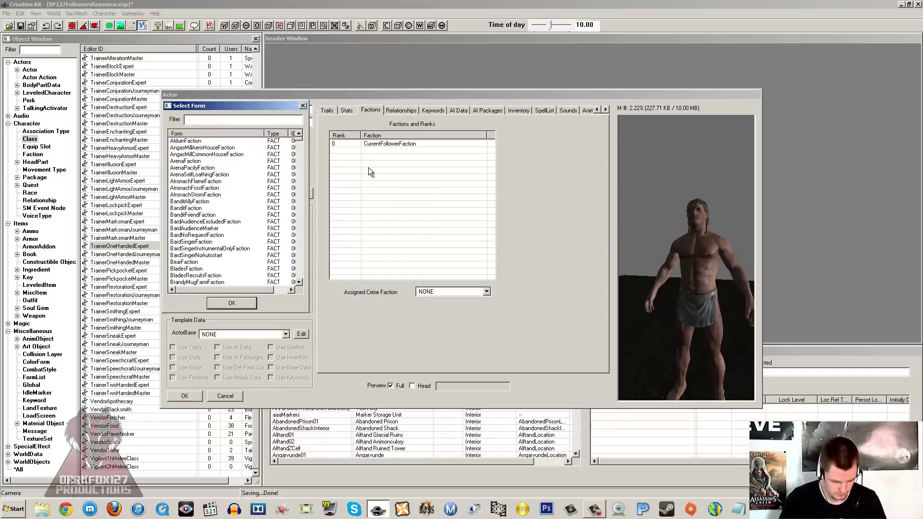
pyautogui.write('follower')
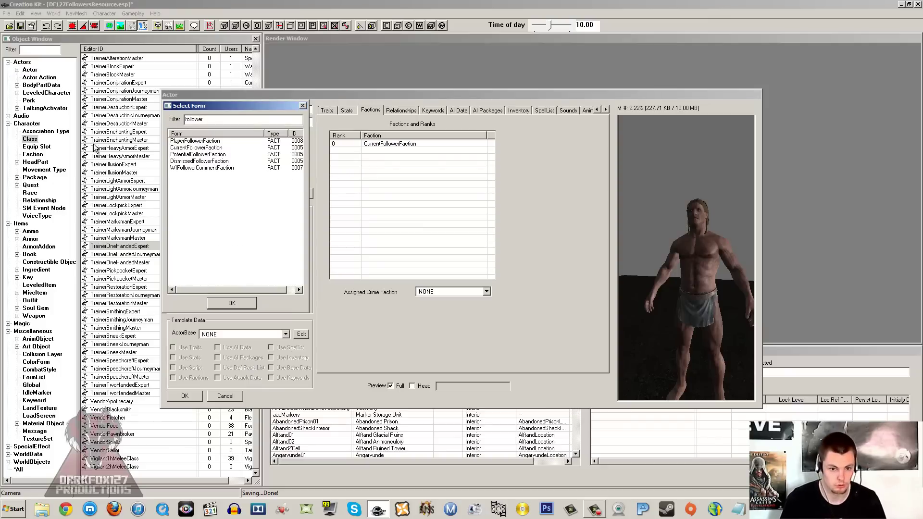
pyautogui.click(187, 155)
pyautogui.click(232, 303)
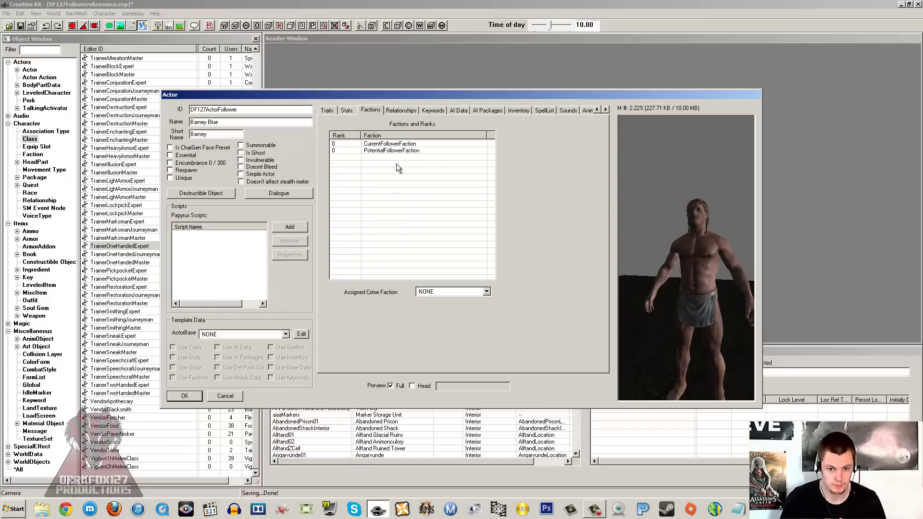
# Set the actor's rank in CurrentFollowerFaction to -1.
pyautogui.click(398, 144)
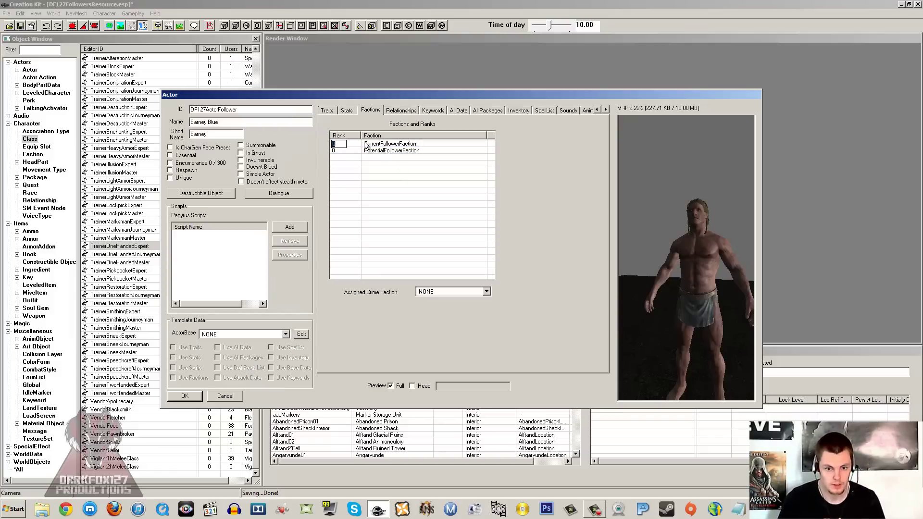
pyautogui.doubleClick(333, 144)
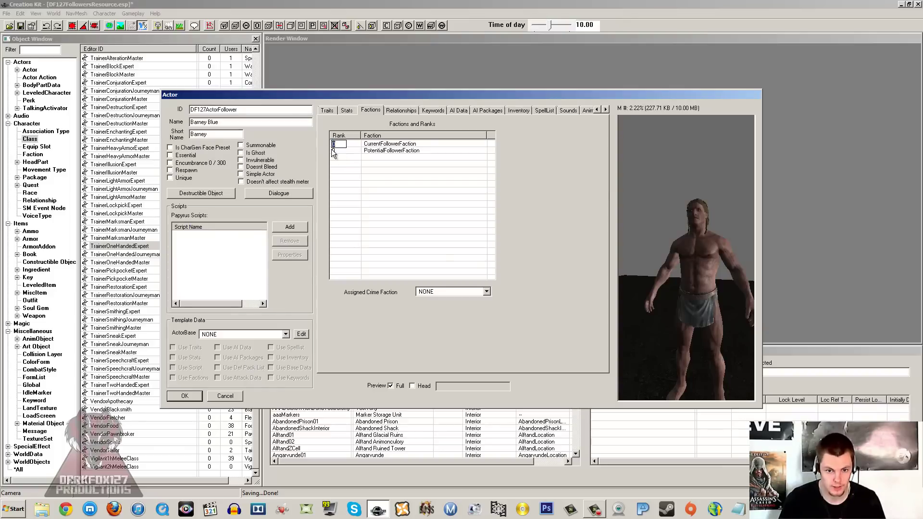
pyautogui.write('-1')
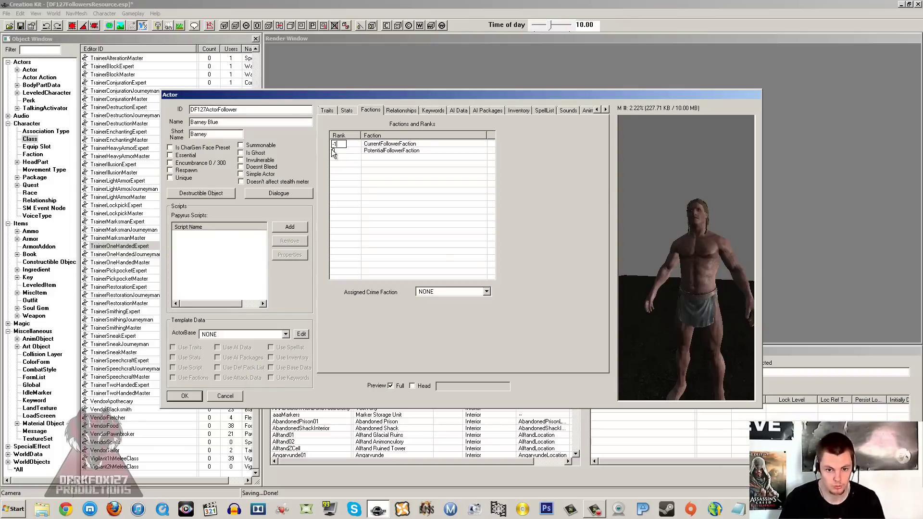
pyautogui.press('Return')
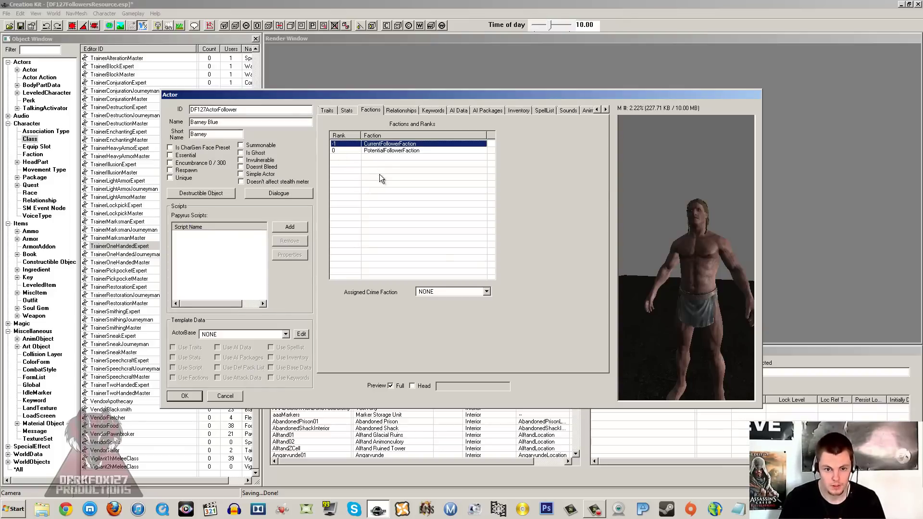
pyautogui.click(389, 152)
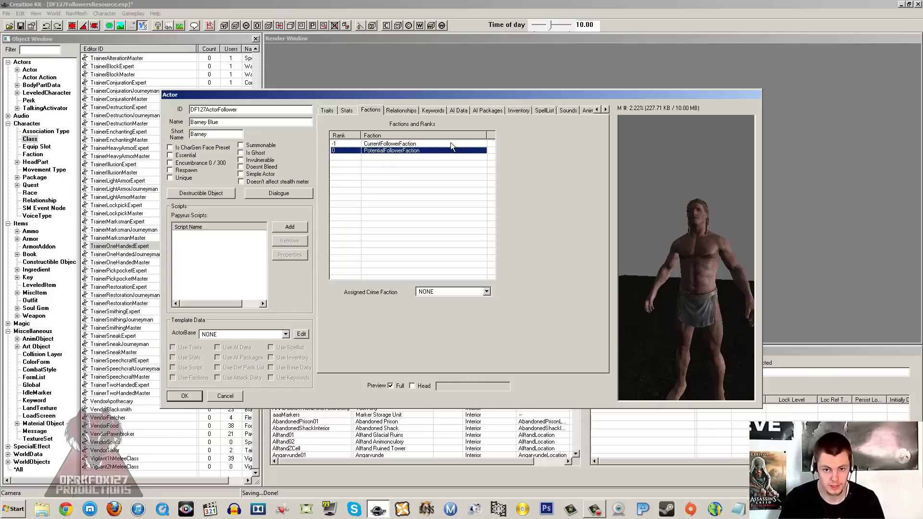
pyautogui.click(413, 172)
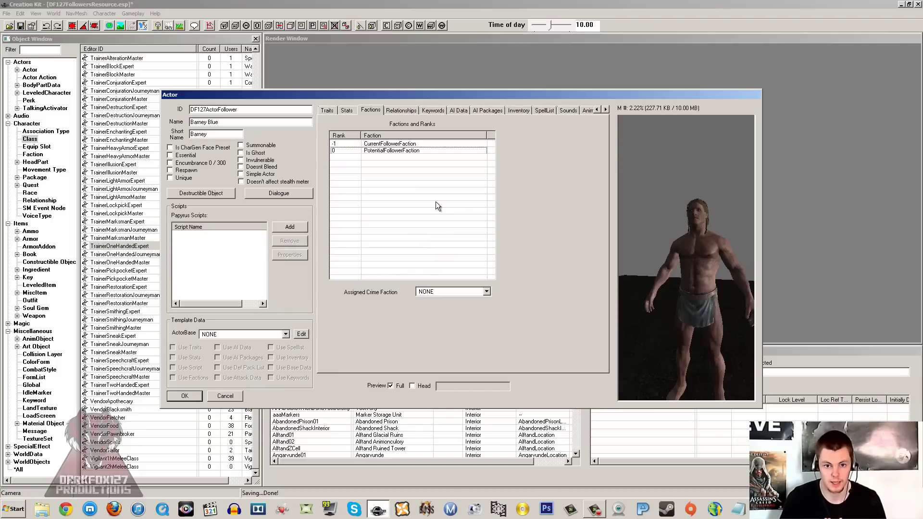
# Check which crime factions can be assigned to the actor.
pyautogui.click(436, 293)
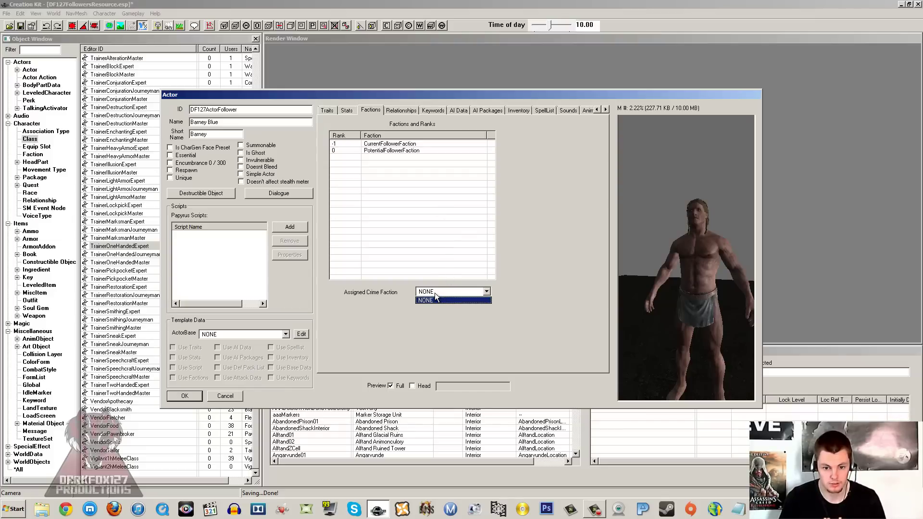
pyautogui.click(435, 293)
pyautogui.click(441, 242)
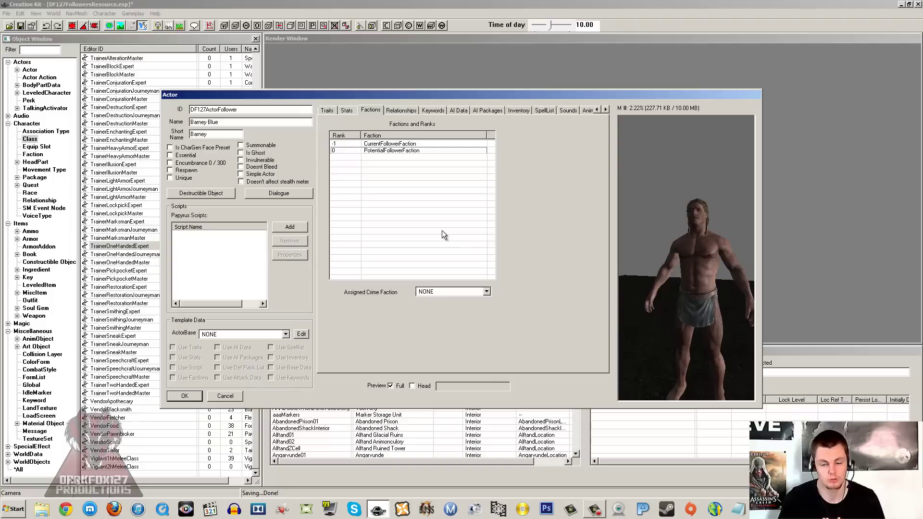
# Search the available factions for "whiterun", browse them, and close the selection without adding any.
pyautogui.rightClick(403, 229)
pyautogui.click(406, 234)
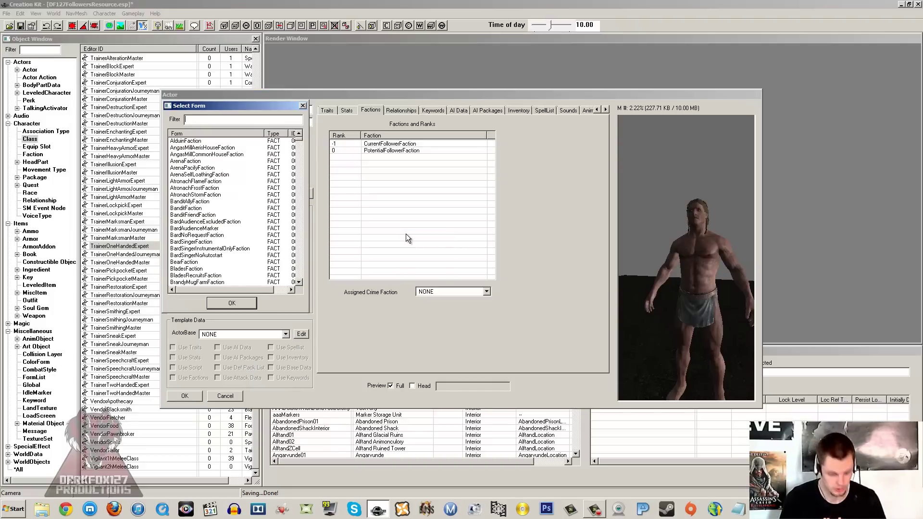
pyautogui.write('whiterun')
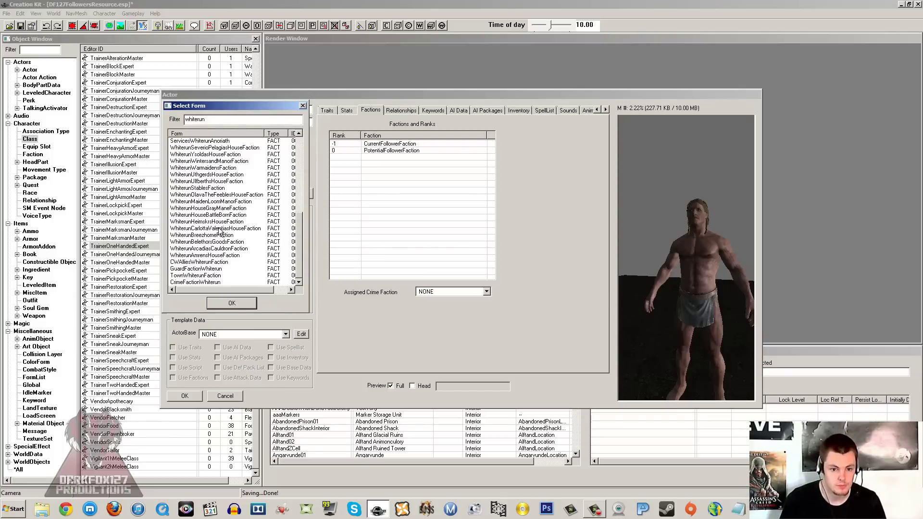
pyautogui.scroll(4, 219, 230)
pyautogui.scroll(1, 219, 231)
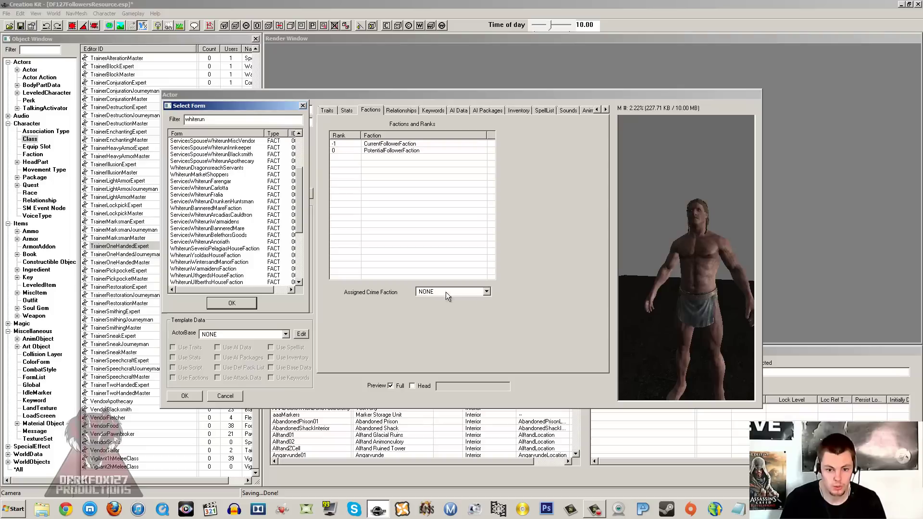
pyautogui.click(302, 106)
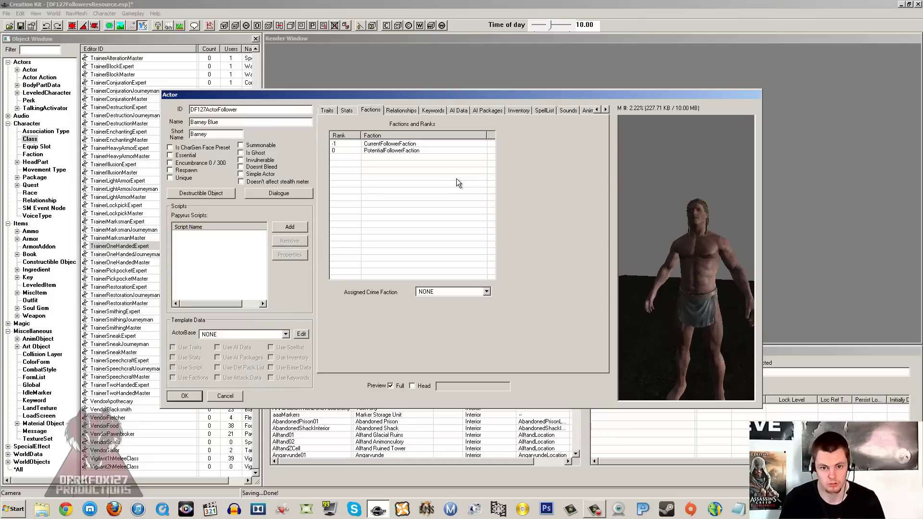
# Check the actor's relationships for a way to add one, mark the actor as Unique, and accept the changes.
pyautogui.click(398, 111)
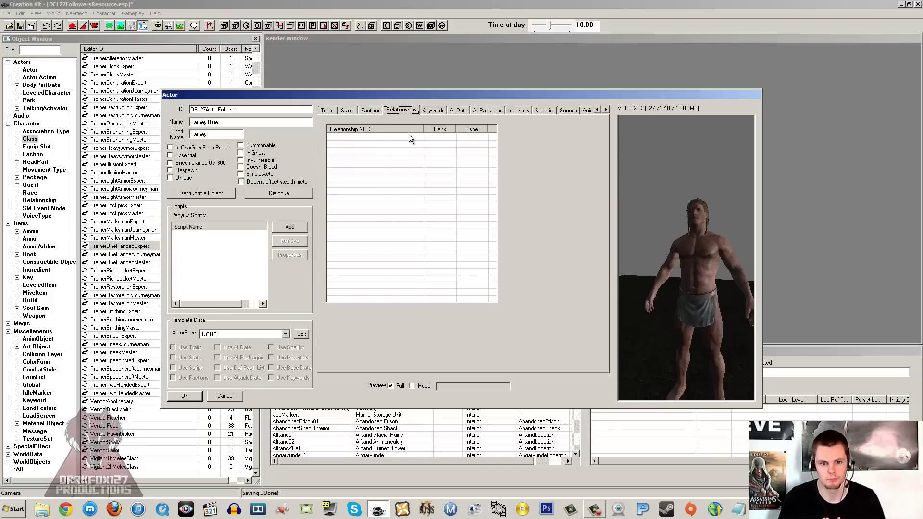
pyautogui.rightClick(398, 172)
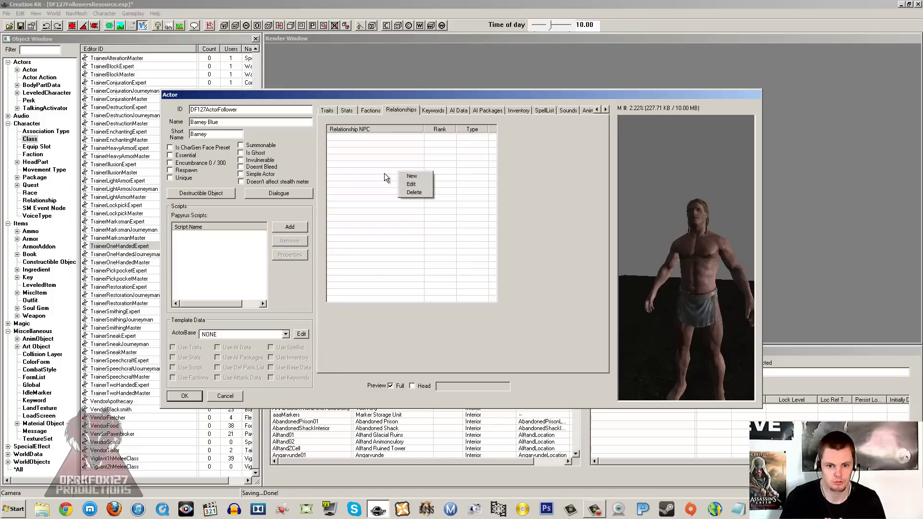
pyautogui.press('Escape')
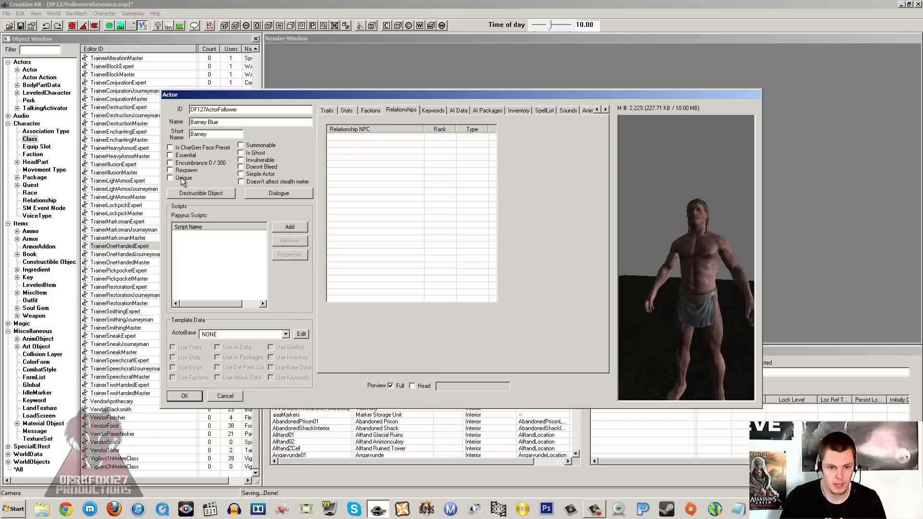
pyautogui.click(182, 179)
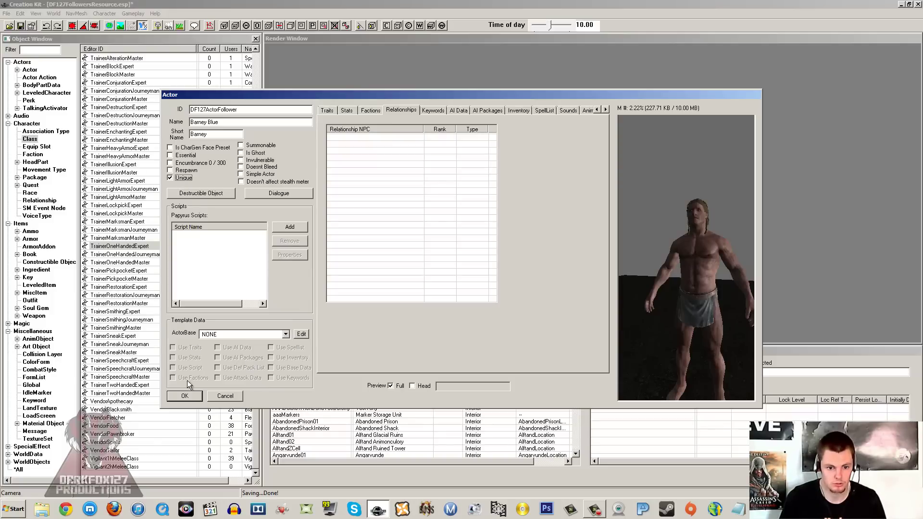
pyautogui.click(189, 397)
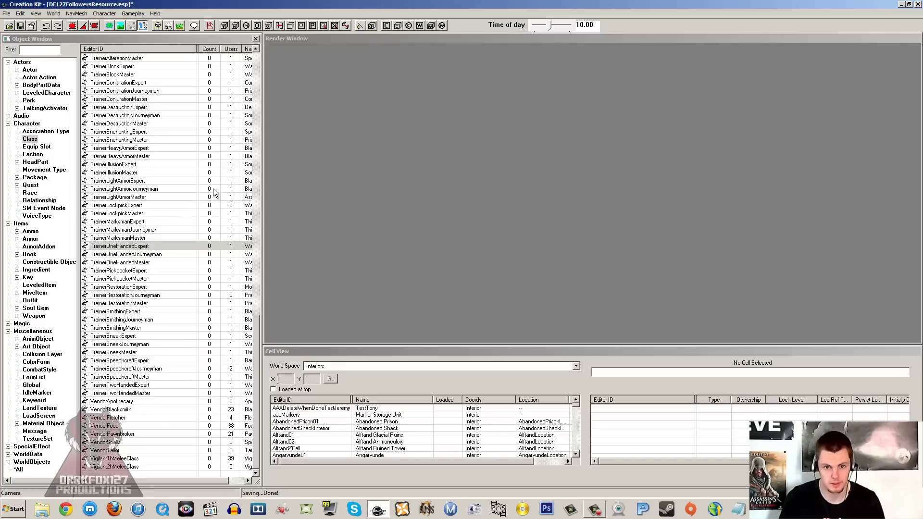
# Filter the actors by "df127" and reopen DF127ActorFollower for editing.
pyautogui.click(183, 190)
pyautogui.click(150, 237)
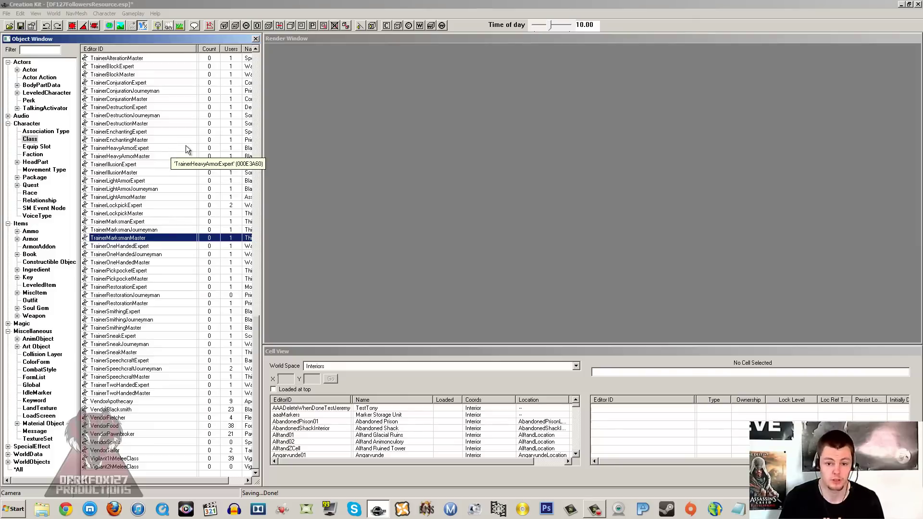
pyautogui.click(171, 131)
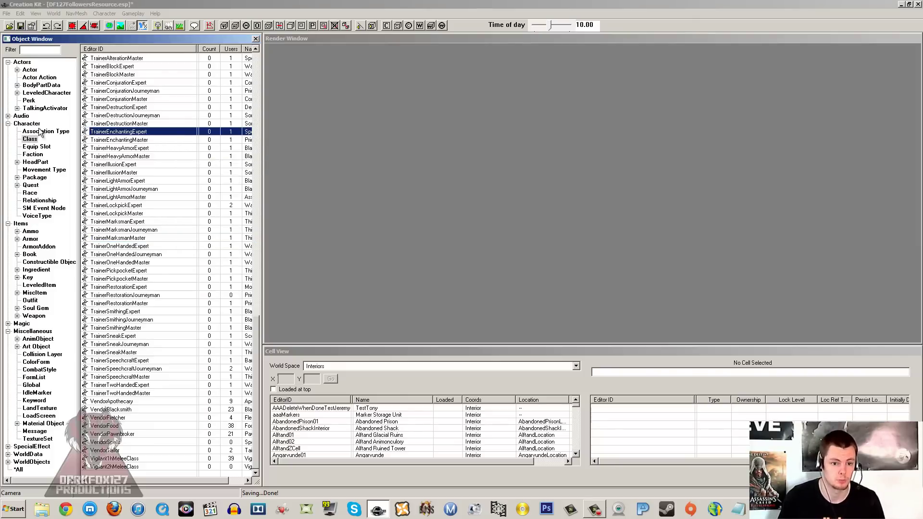
pyautogui.click(30, 71)
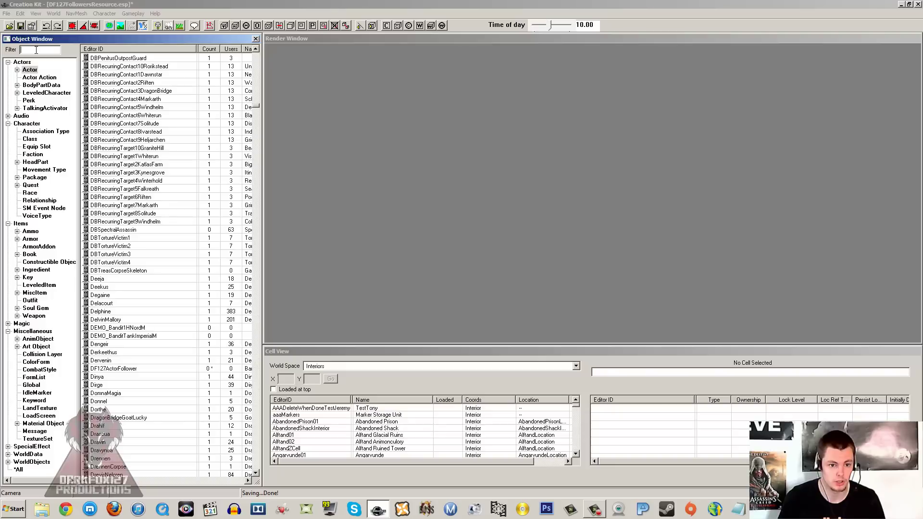
pyautogui.click(36, 50)
pyautogui.write('df127')
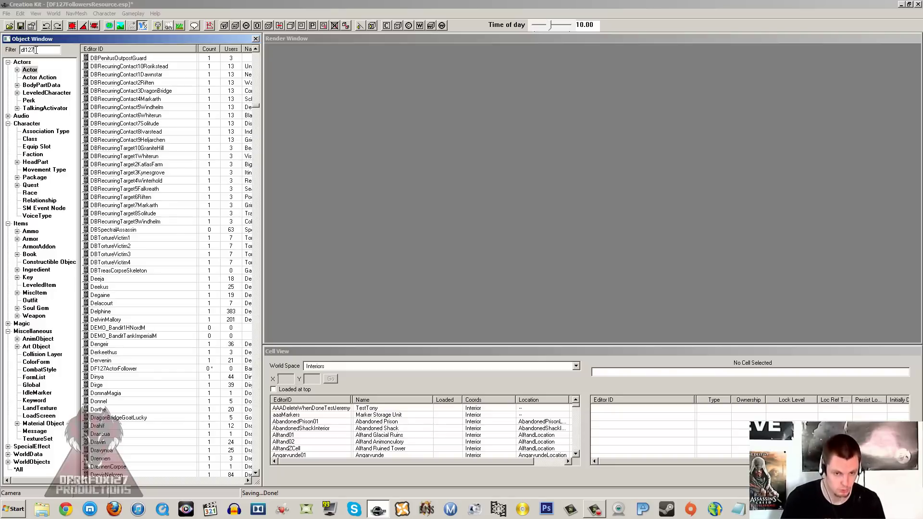
pyautogui.doubleClick(119, 60)
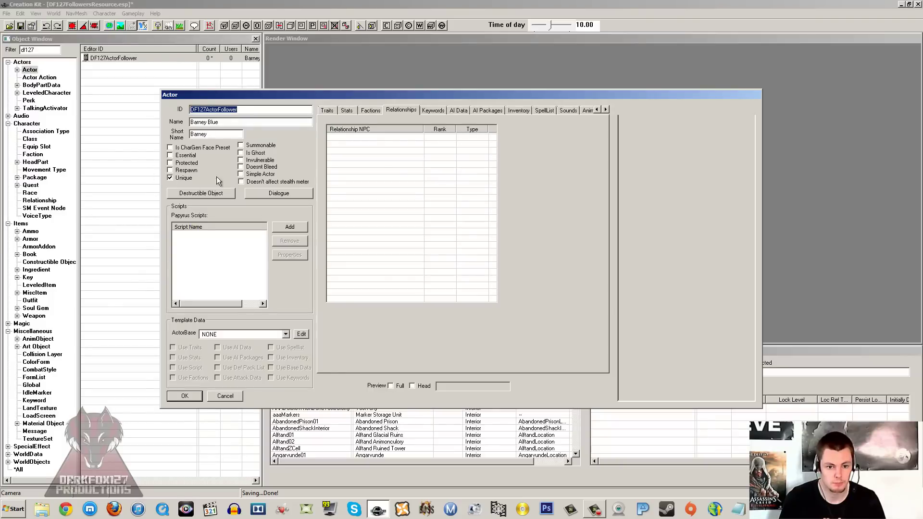
# Start a new relationship for the actor with the ID DF127FollowerRel.
pyautogui.click(434, 109)
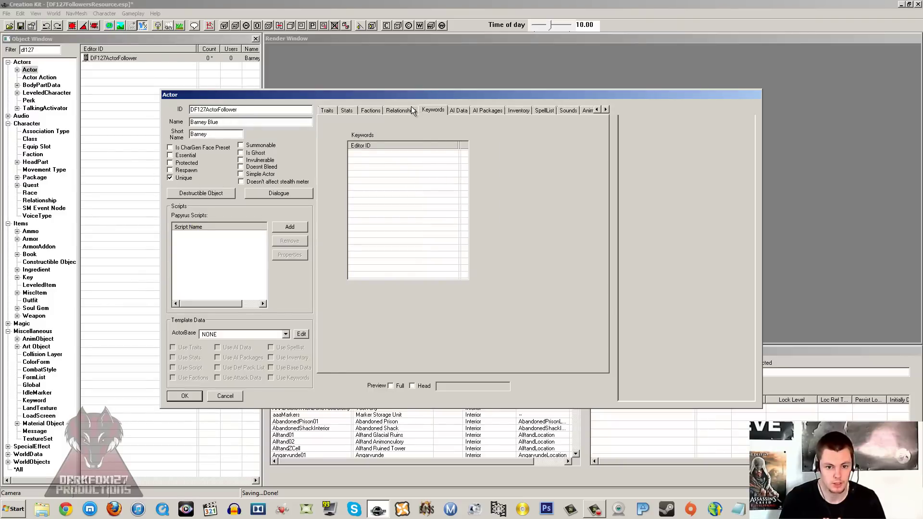
pyautogui.click(411, 106)
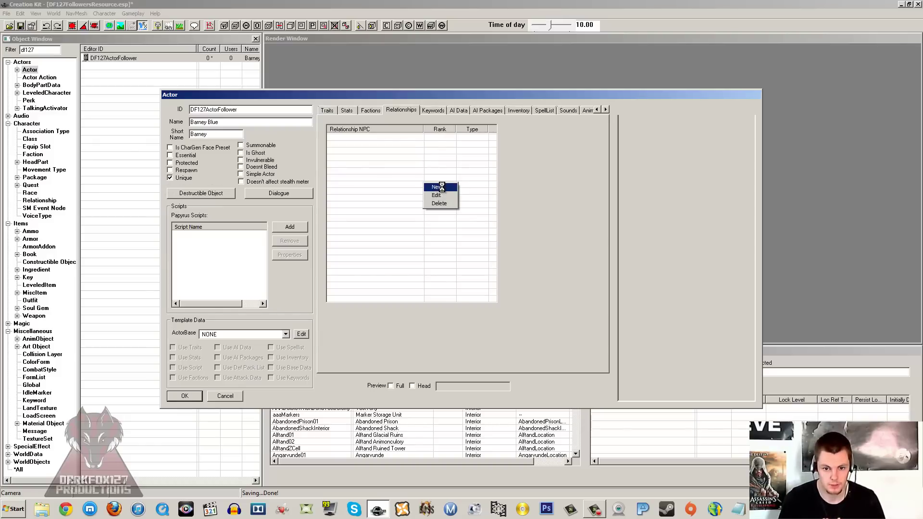
pyautogui.click(435, 188)
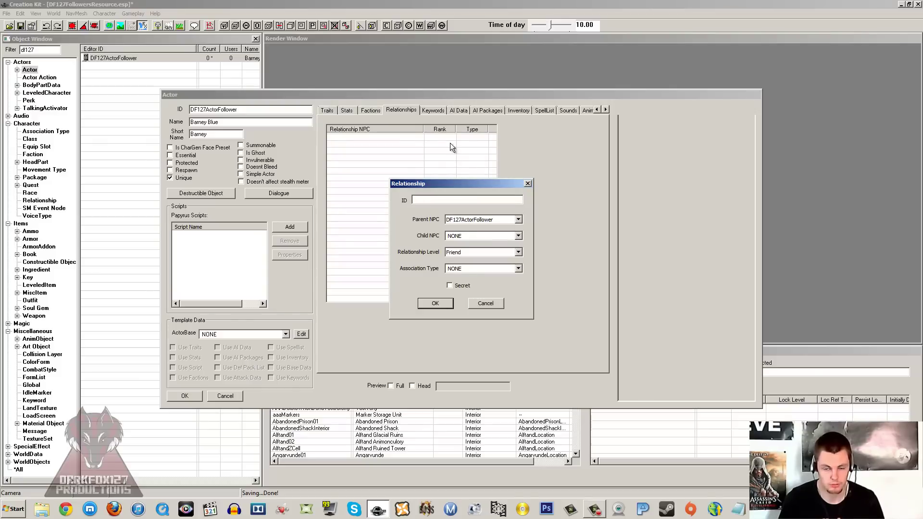
pyautogui.write('DF127')
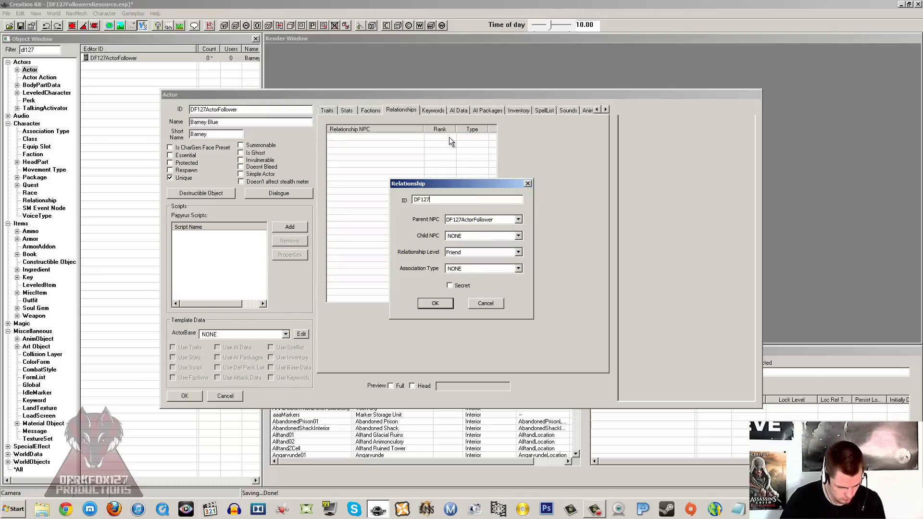
pyautogui.write('FollowerRel')
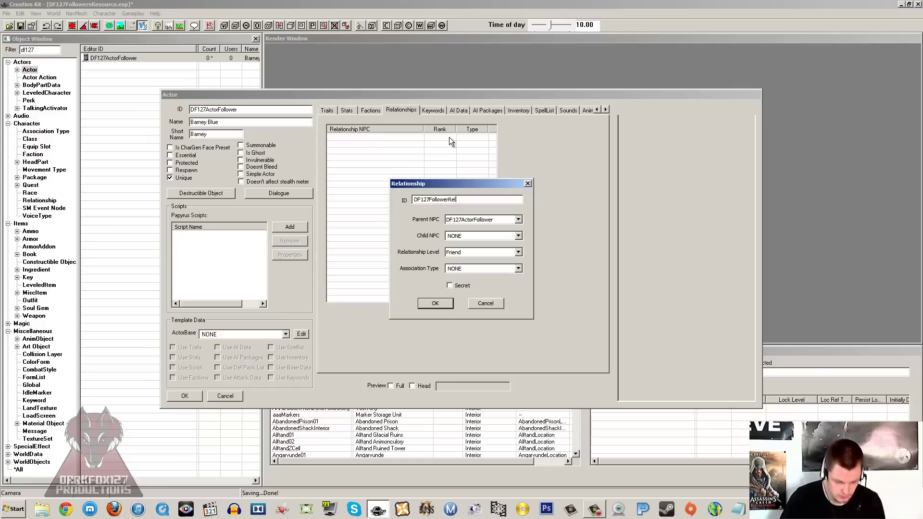
# Keep DF127ActorFollower as the relationship's parent NPC and set the child NPC to Player.
pyautogui.click(486, 236)
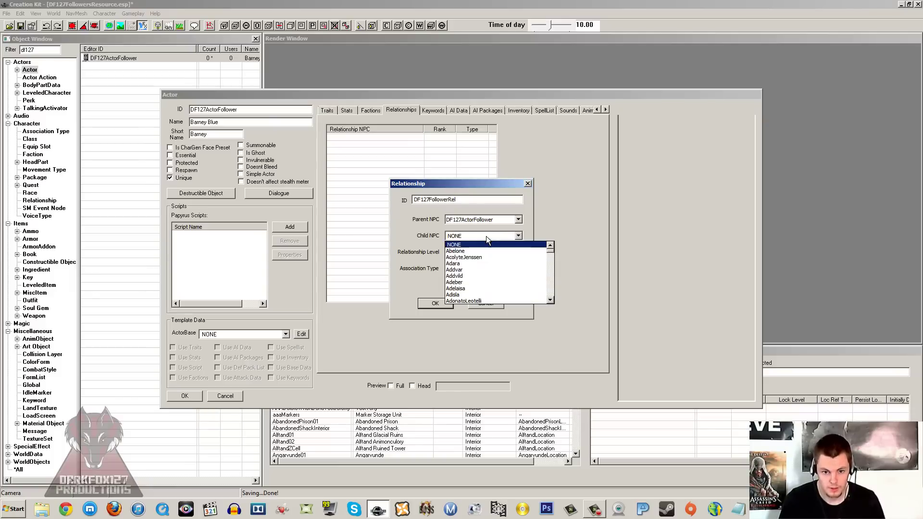
pyautogui.click(480, 235)
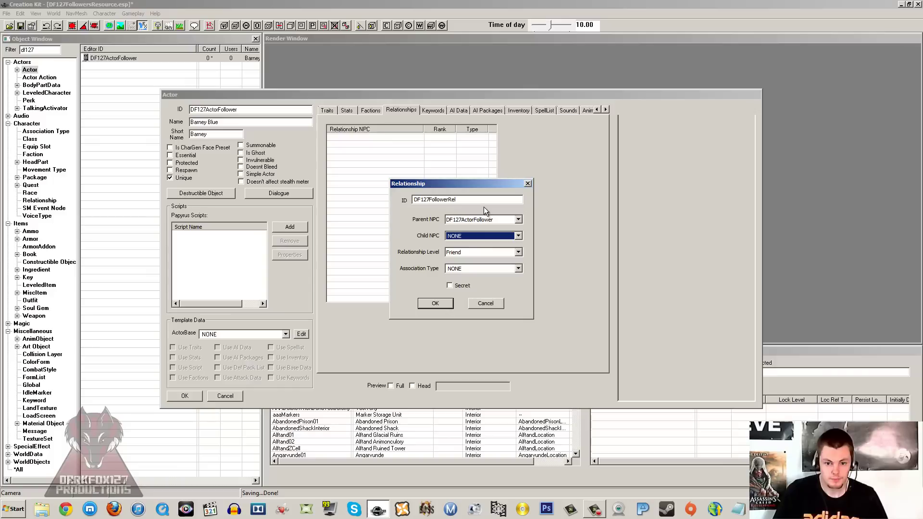
pyautogui.click(482, 222)
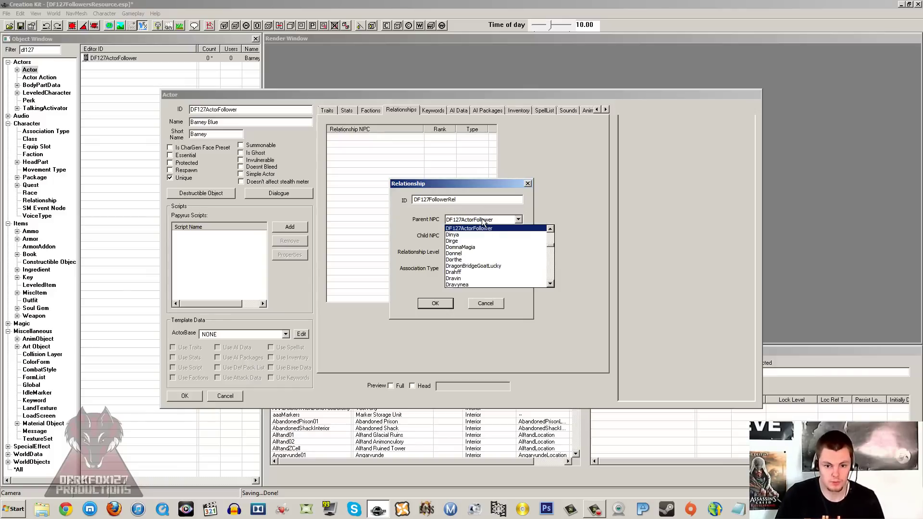
pyautogui.scroll(1, 479, 238)
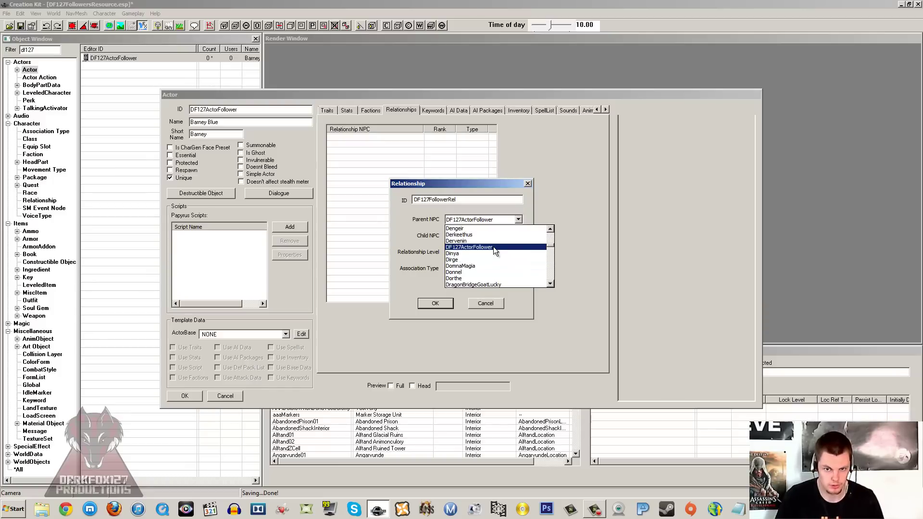
pyautogui.click(524, 209)
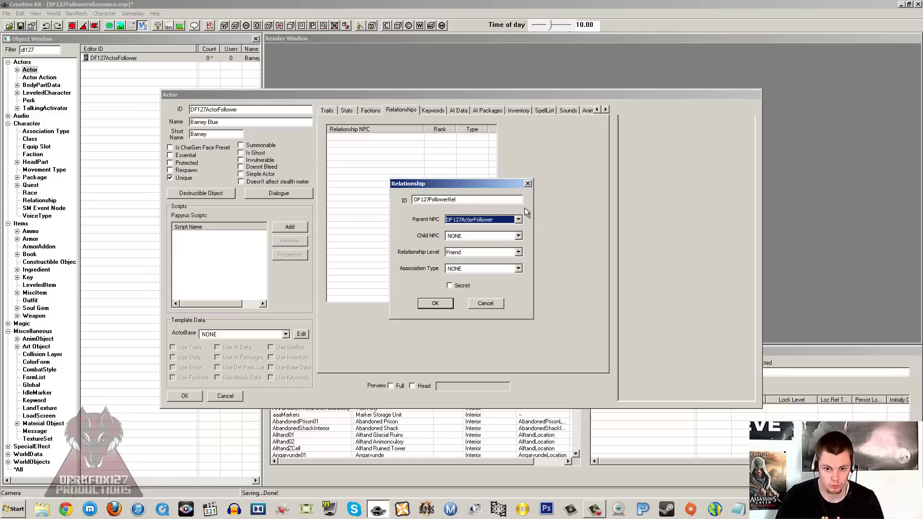
pyautogui.click(472, 234)
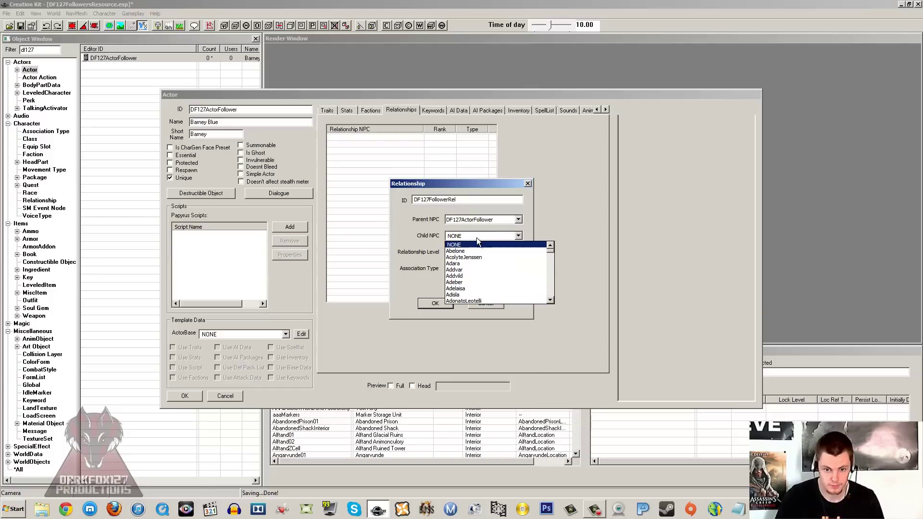
pyautogui.write('player')
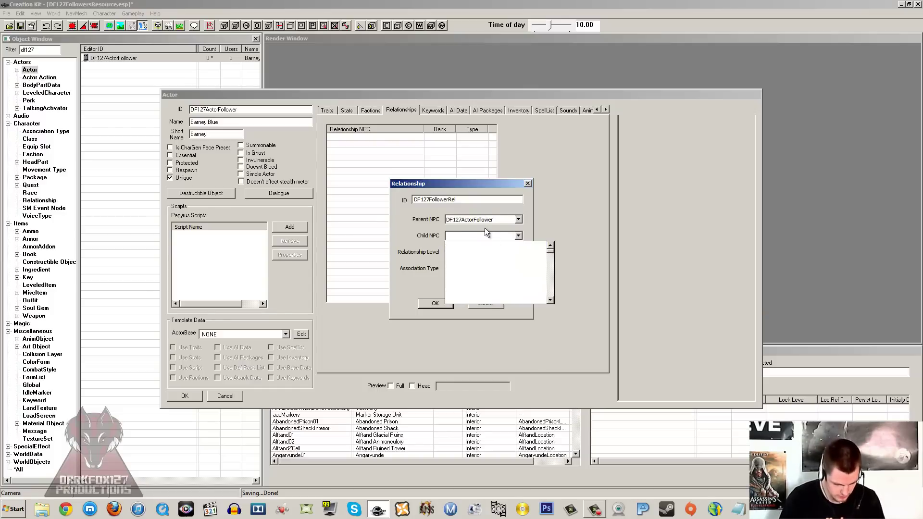
pyautogui.press('Return')
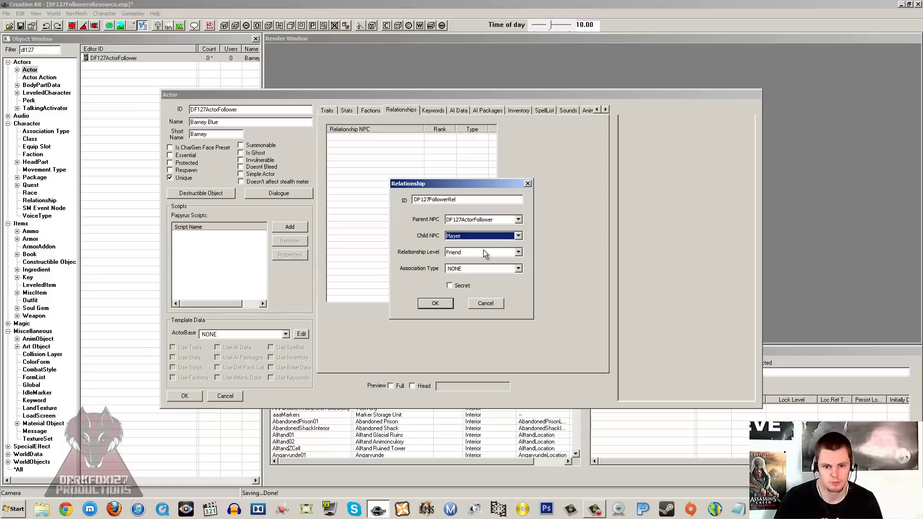
# Set the relationship level to Ally, leave the association type at NONE, and accept the relationship.
pyautogui.click(469, 253)
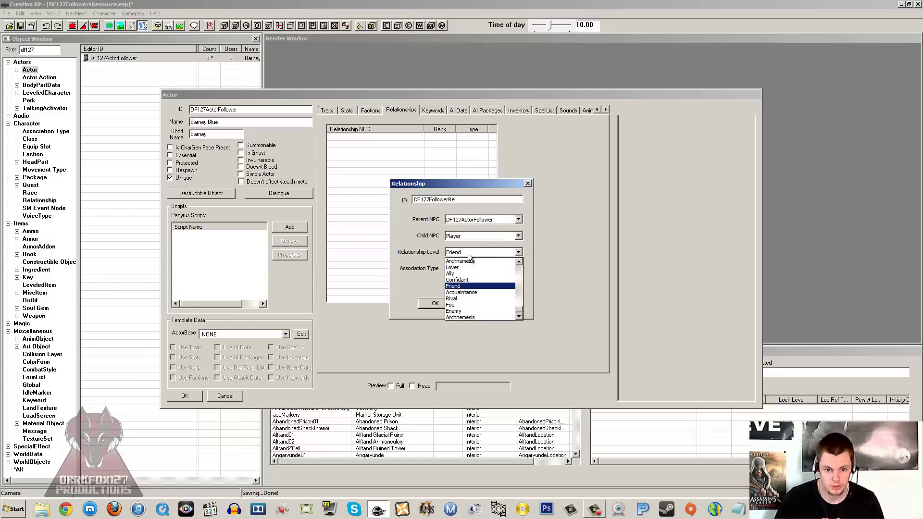
pyautogui.click(469, 253)
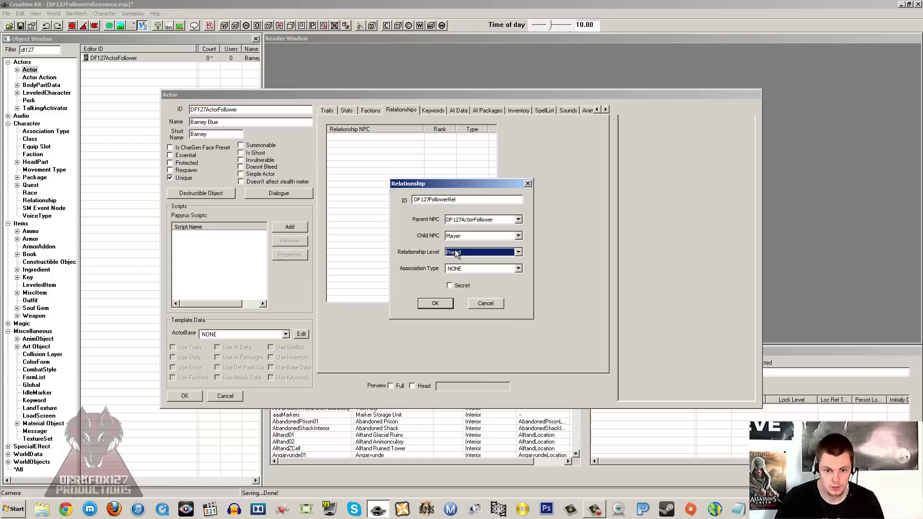
pyautogui.click(461, 251)
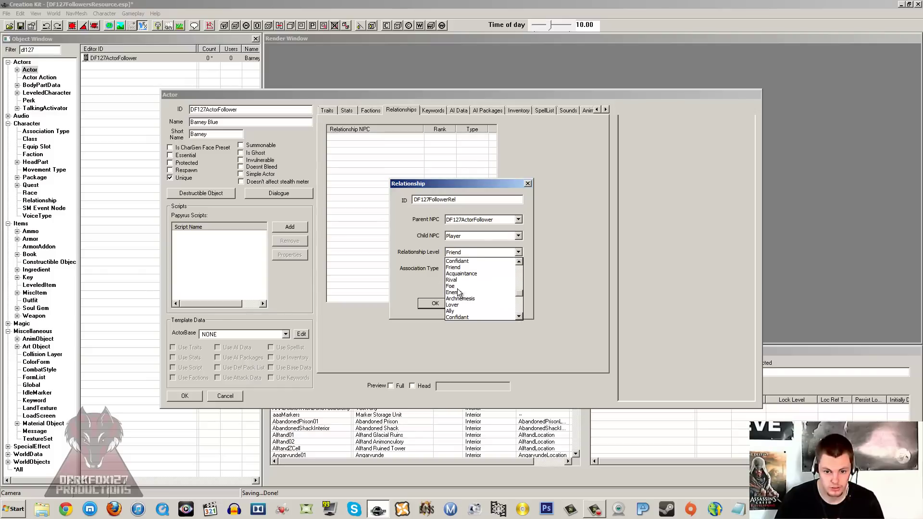
pyautogui.click(456, 311)
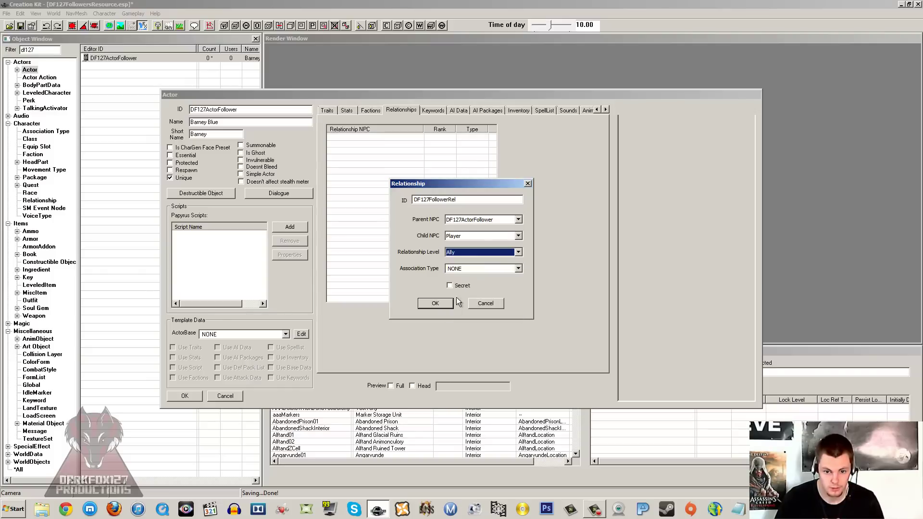
pyautogui.click(459, 270)
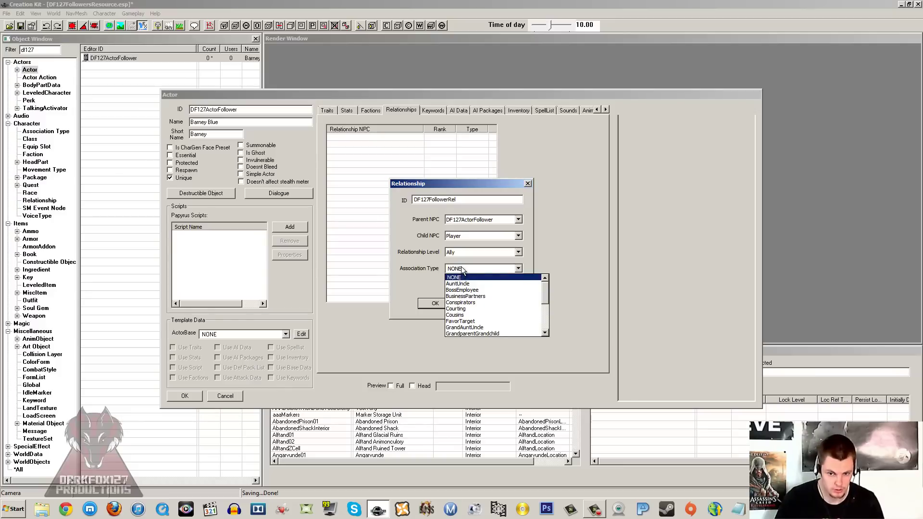
pyautogui.click(463, 270)
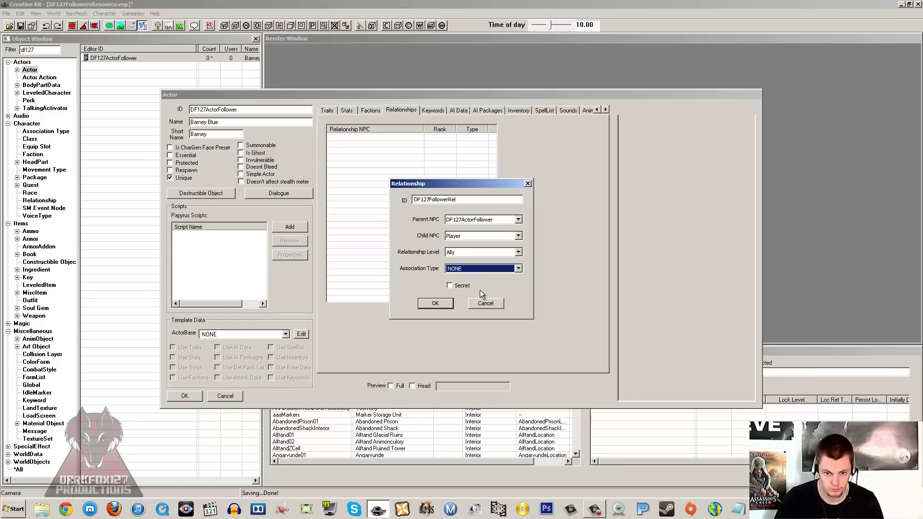
pyautogui.click(442, 306)
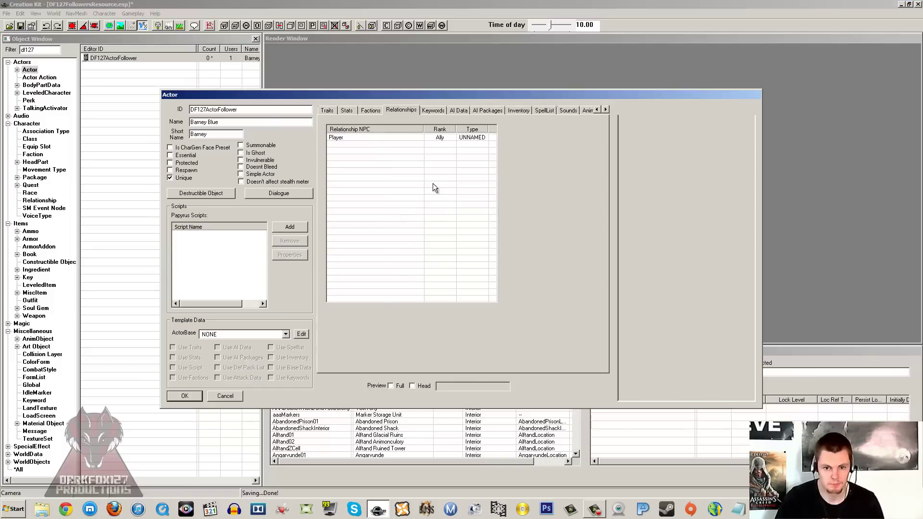
# Open the actor's AI data and choose Unaggressive as the aggression level.
pyautogui.click(433, 112)
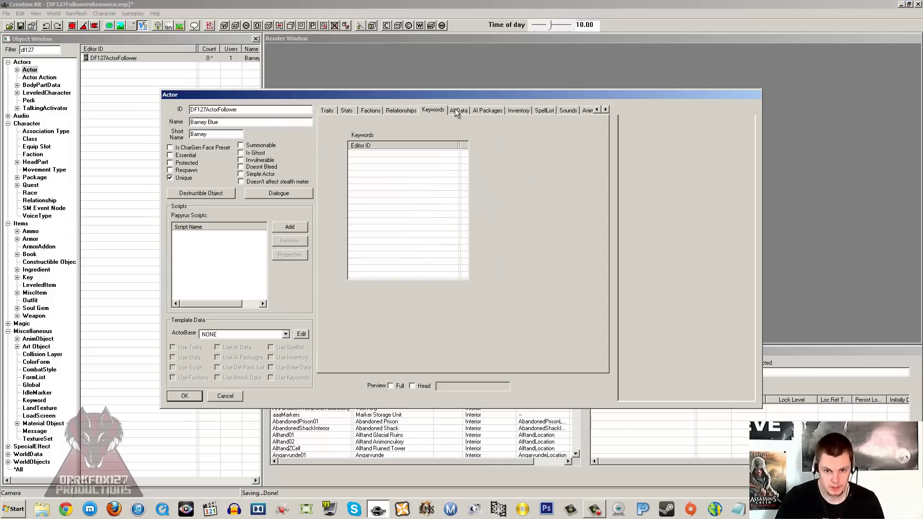
pyautogui.click(457, 112)
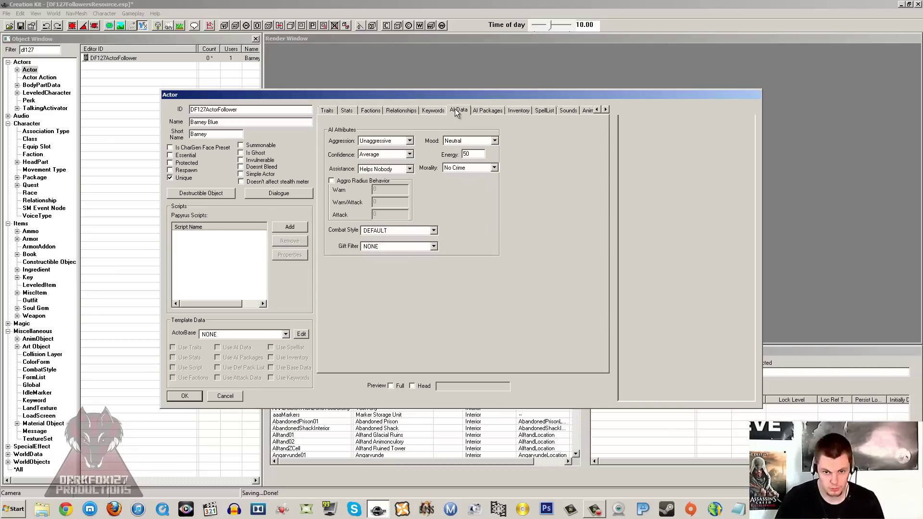
pyautogui.click(383, 141)
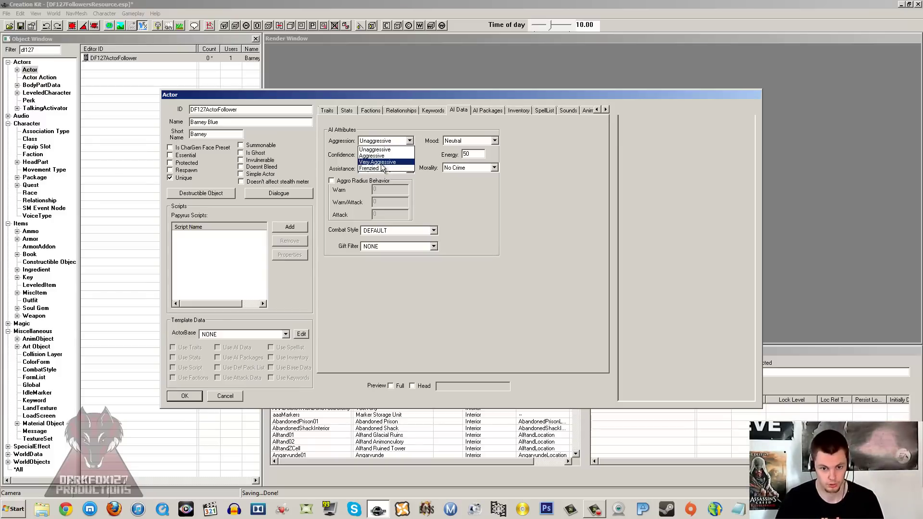
pyautogui.click(381, 151)
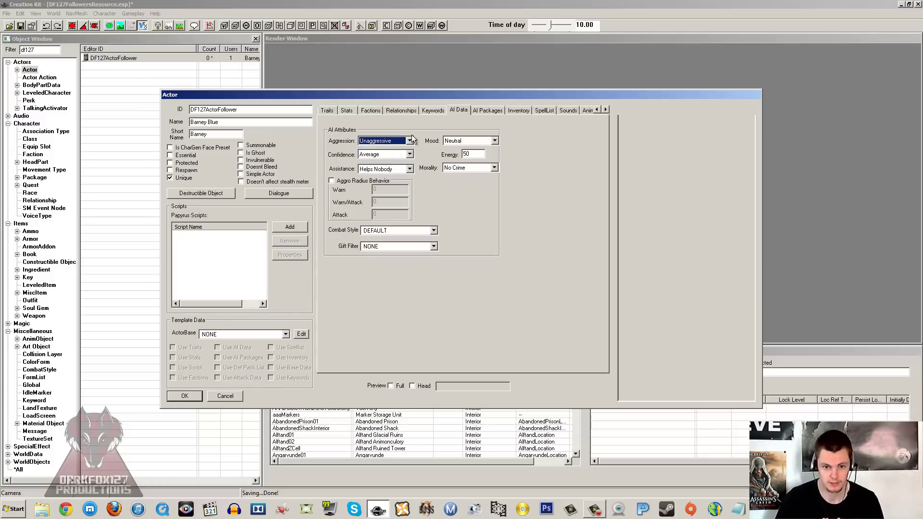
# Try the Aggressive aggression level, and set the actor back to Unaggressive.
pyautogui.click(408, 141)
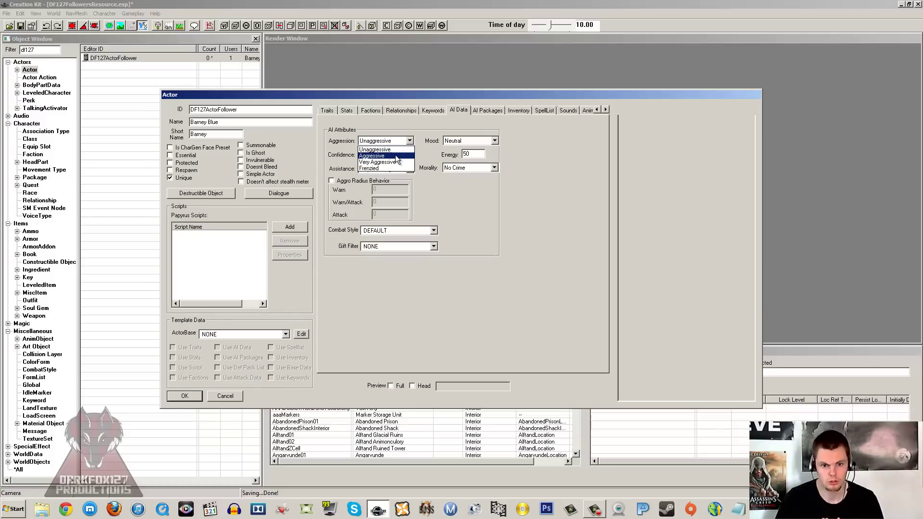
pyautogui.click(402, 155)
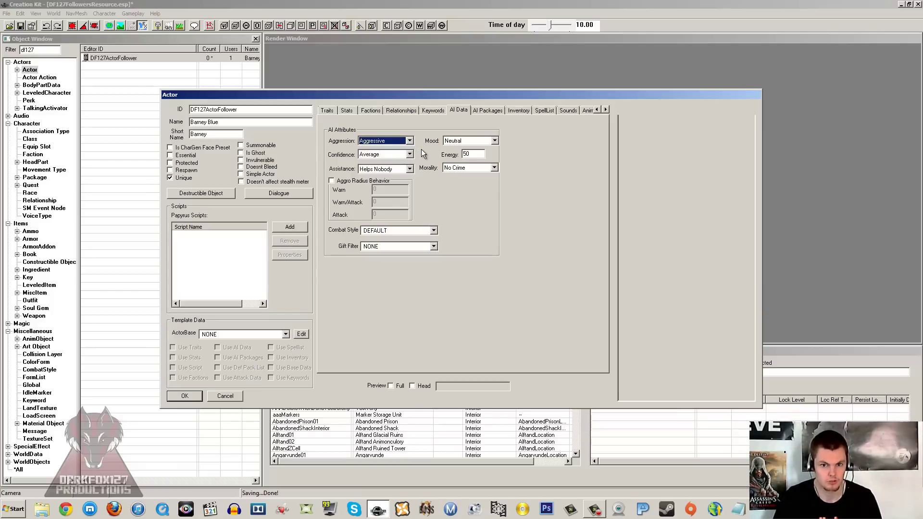
pyautogui.click(398, 140)
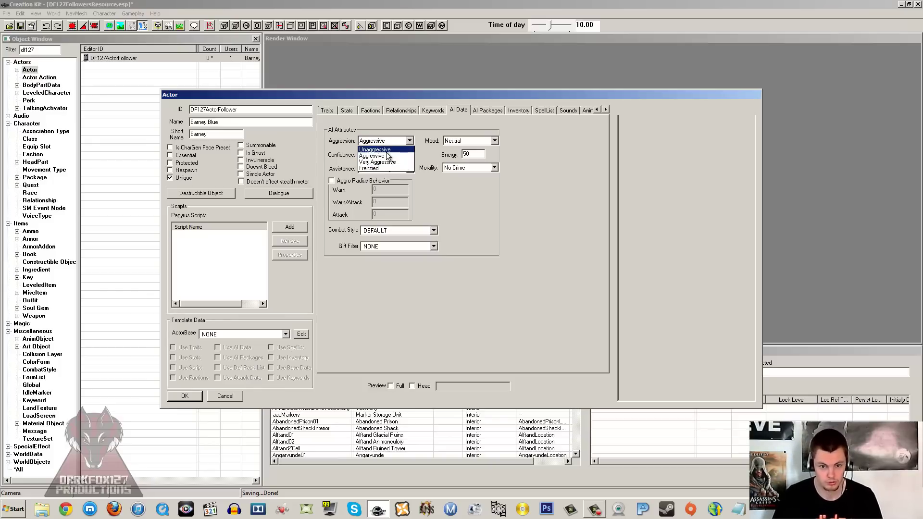
pyautogui.click(399, 150)
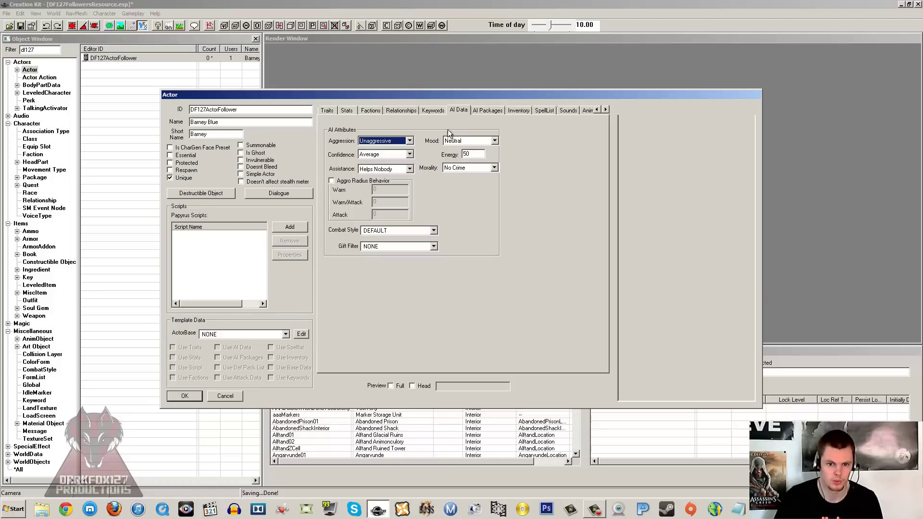
# Choose Neutral as the actor's mood and set the energy to 30.
pyautogui.click(463, 140)
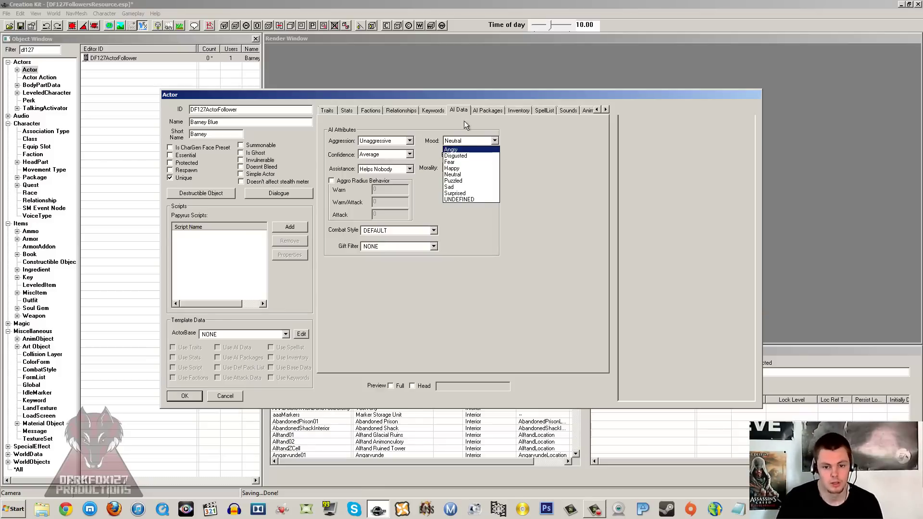
pyautogui.click(474, 174)
pyautogui.press('Tab')
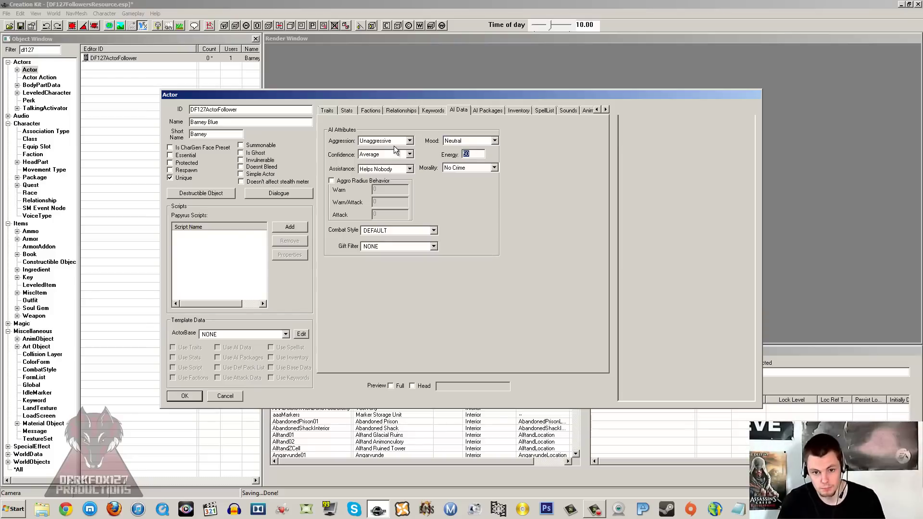
pyautogui.click(475, 153)
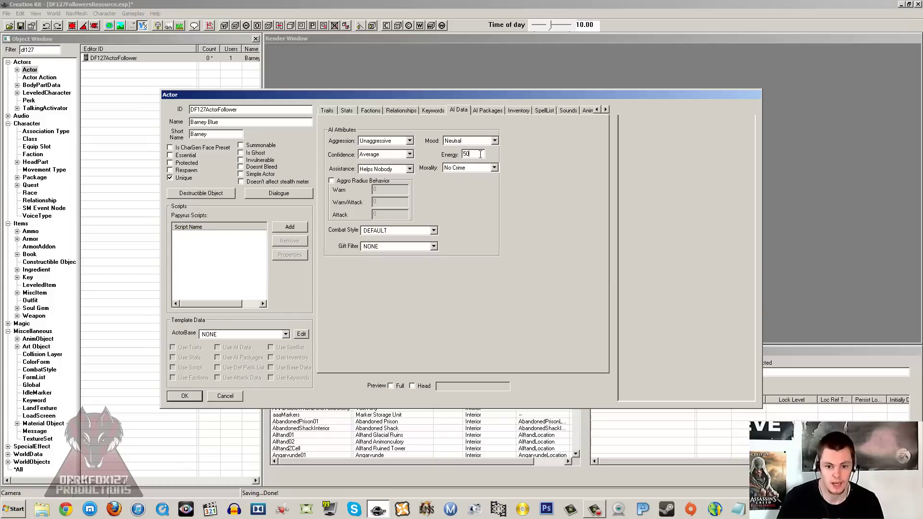
pyautogui.moveTo(480, 154); pyautogui.dragTo(395, 156)
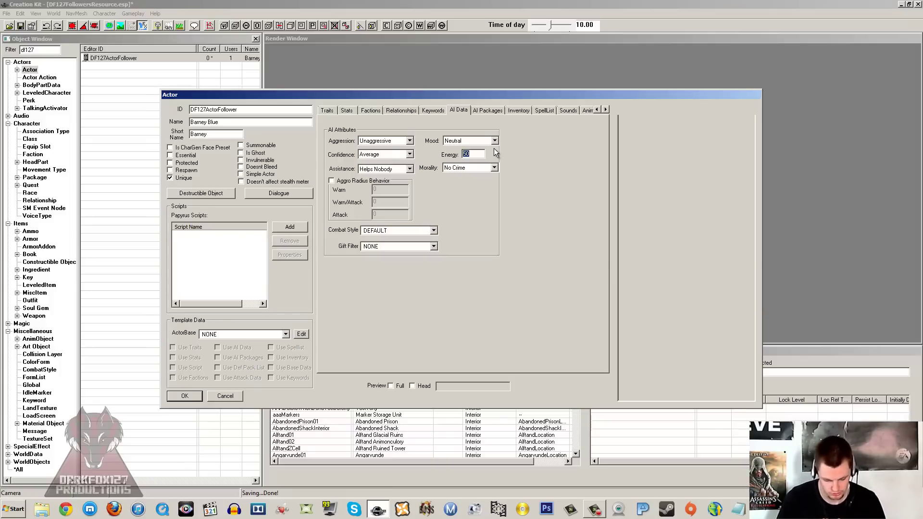
pyautogui.write('00')
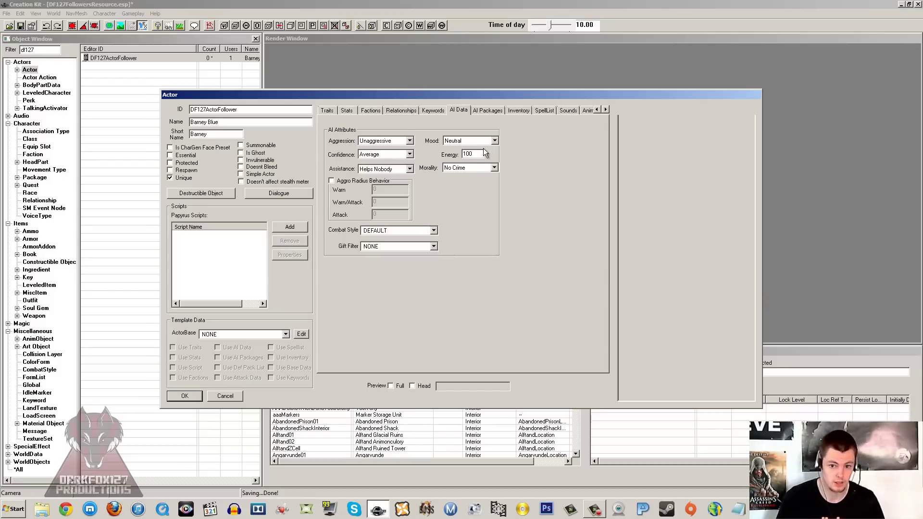
pyautogui.doubleClick(477, 154)
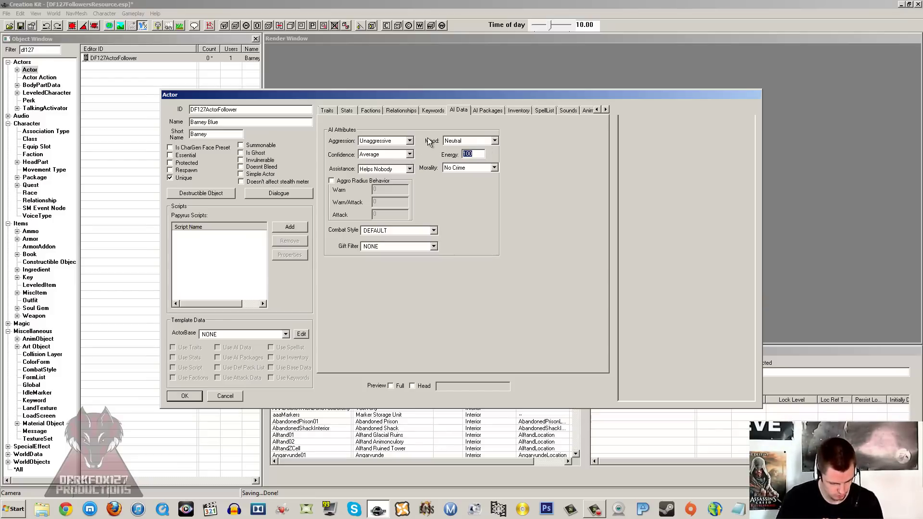
pyautogui.write('30')
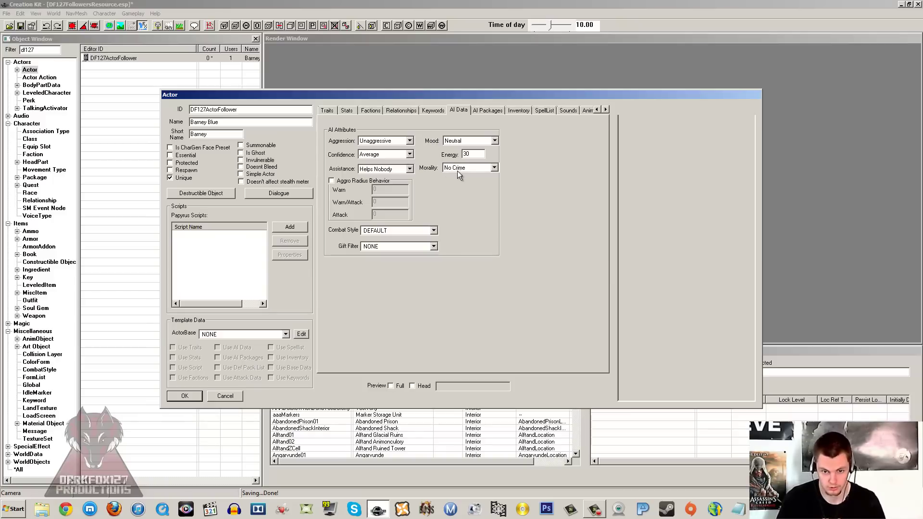
# Set the actor's assistance to Helps Friends and Allies, and keep the morality at No Crime.
pyautogui.click(391, 171)
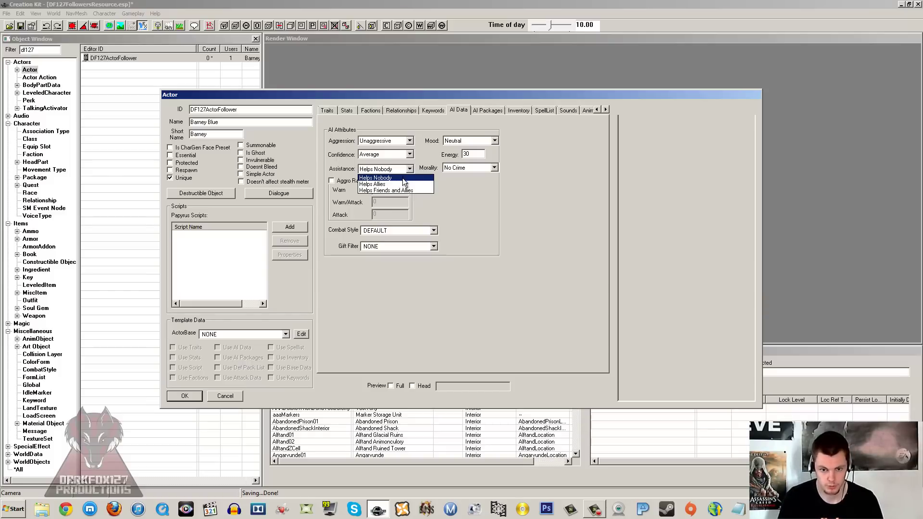
pyautogui.click(400, 185)
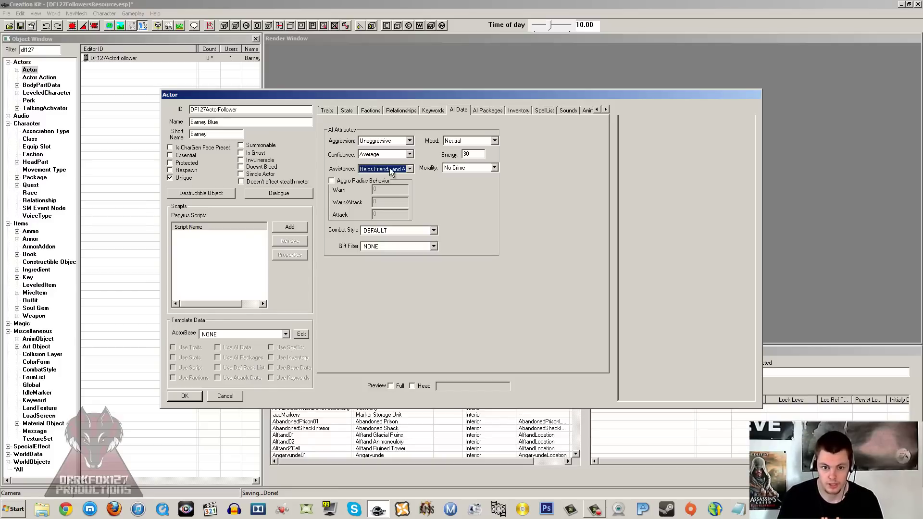
pyautogui.click(389, 168)
pyautogui.click(410, 169)
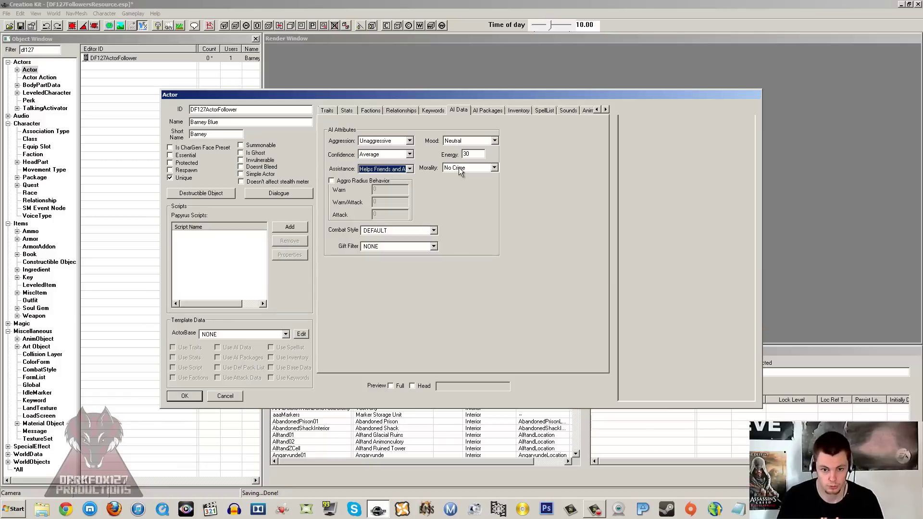
pyautogui.click(477, 166)
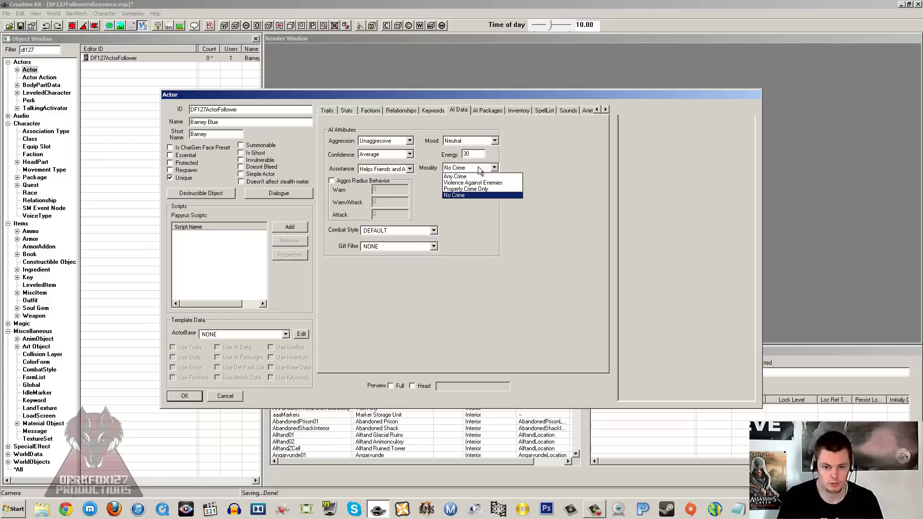
pyautogui.click(477, 166)
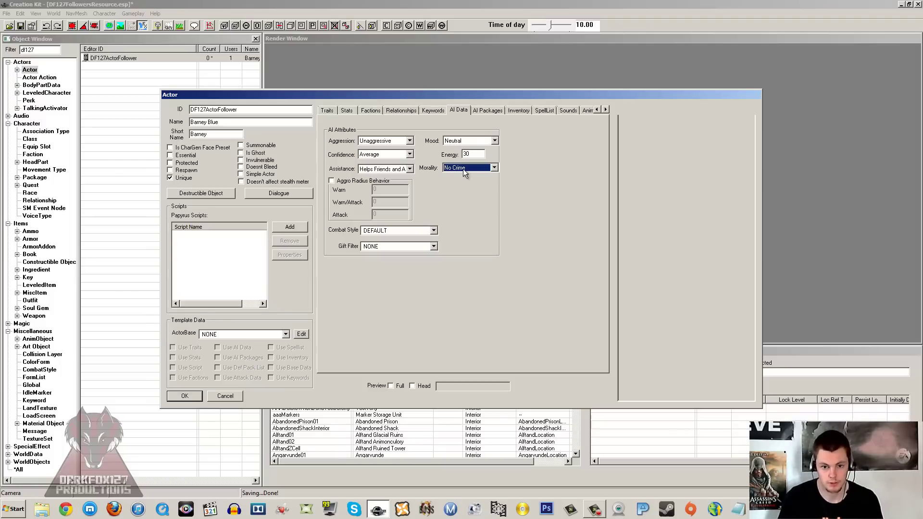
# Keep the actor's Morality at No Crime and look through the available combat styles.
pyautogui.click(493, 167)
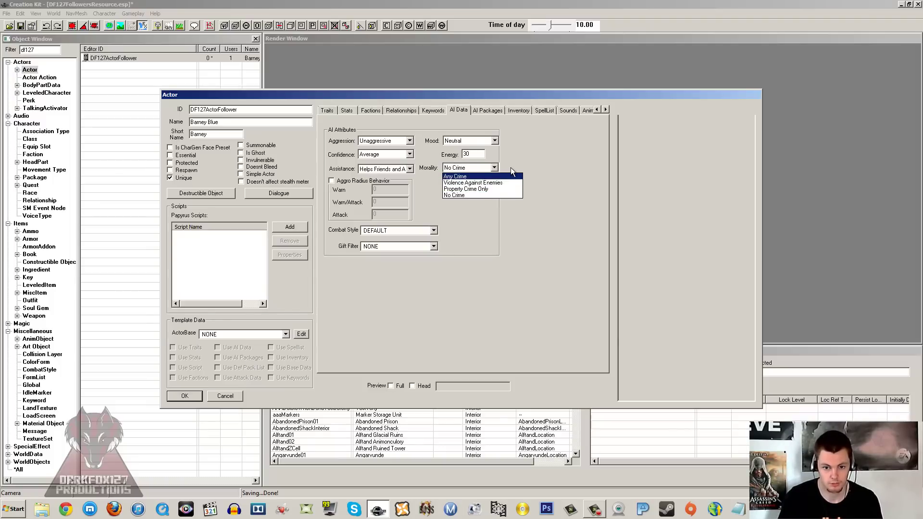
pyautogui.click(507, 195)
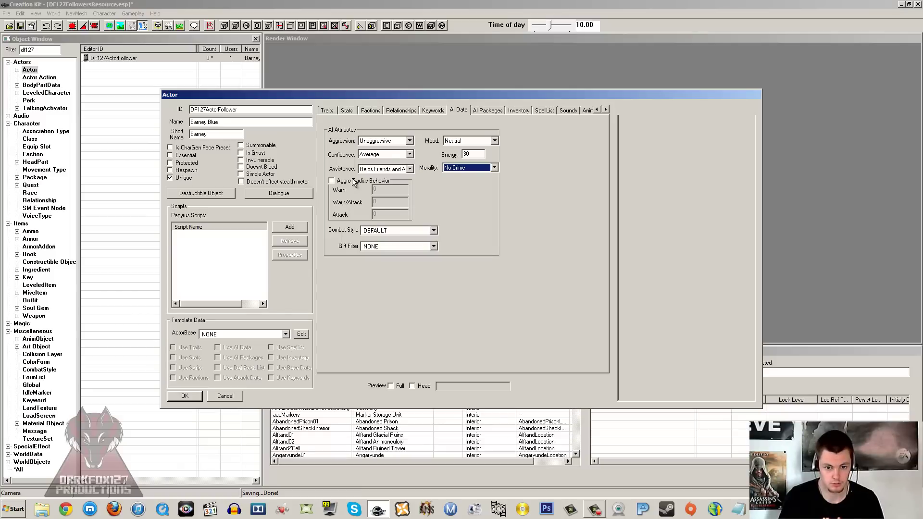
pyautogui.click(400, 230)
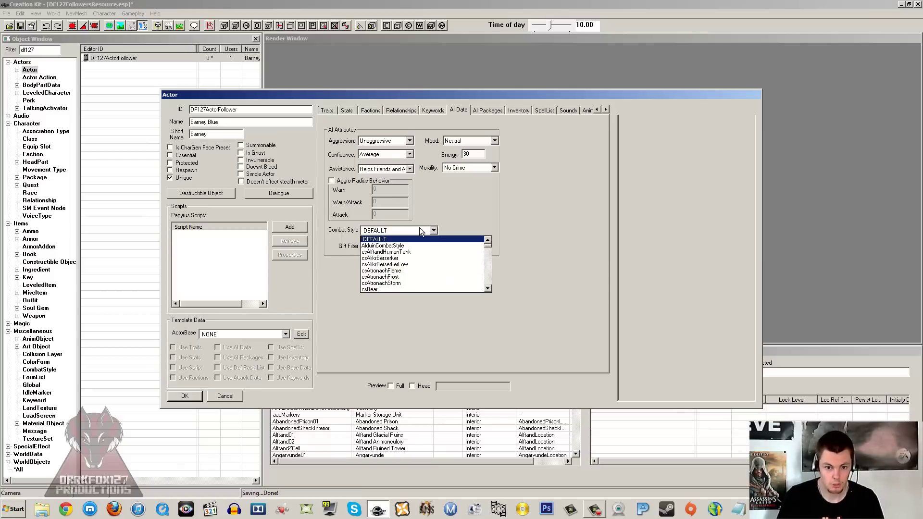
pyautogui.scroll(-1, 443, 252)
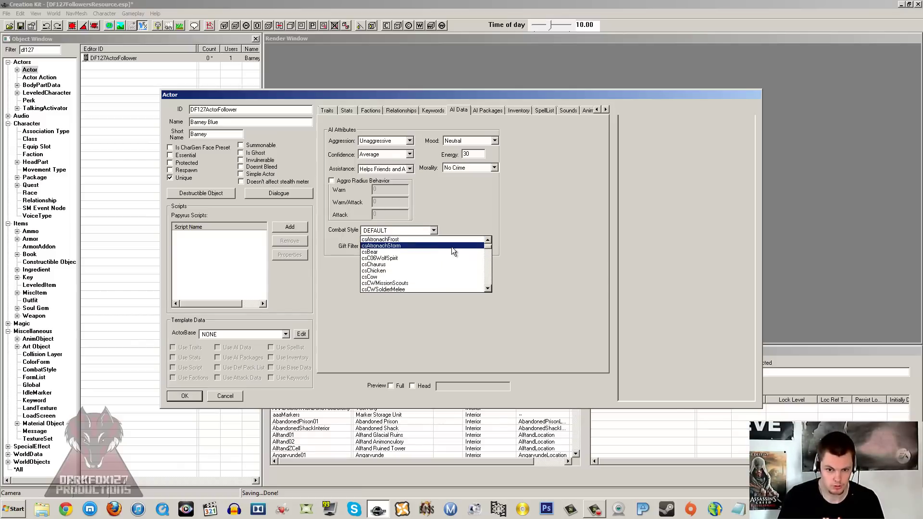
pyautogui.scroll(-1, 453, 267)
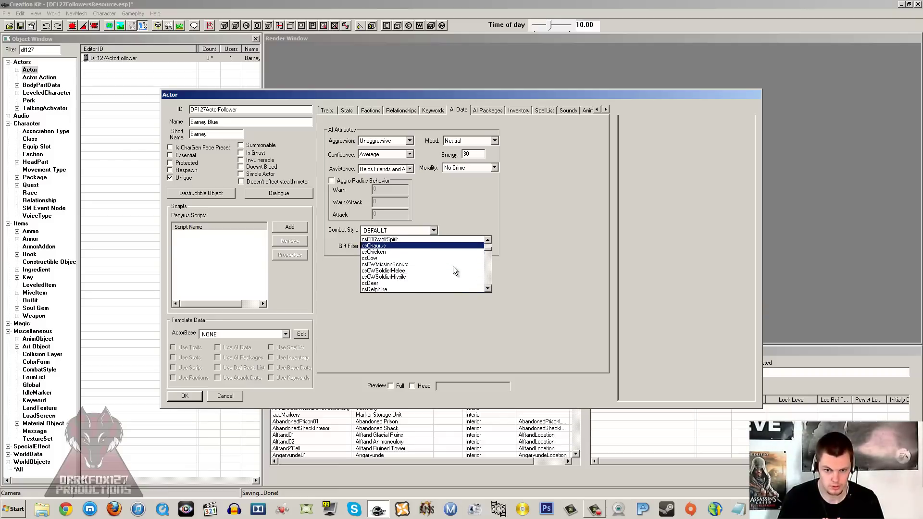
pyautogui.scroll(-3, 452, 267)
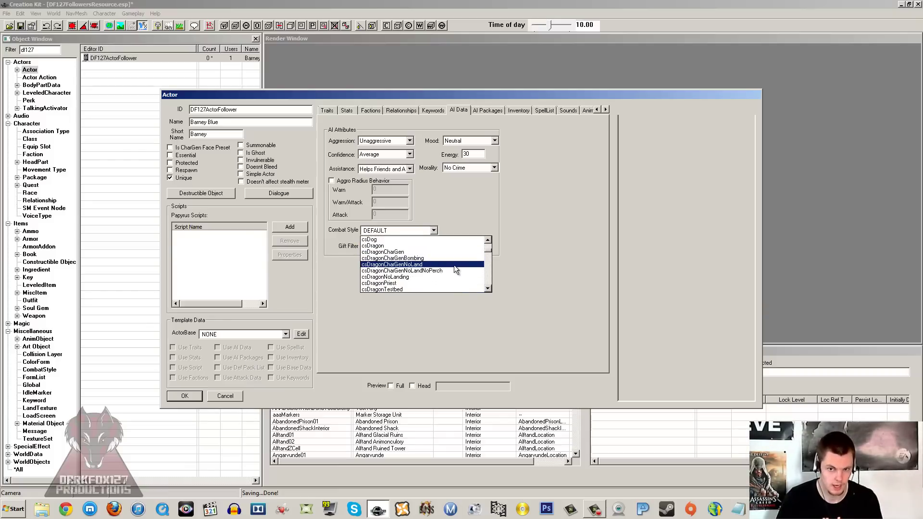
pyautogui.click(441, 230)
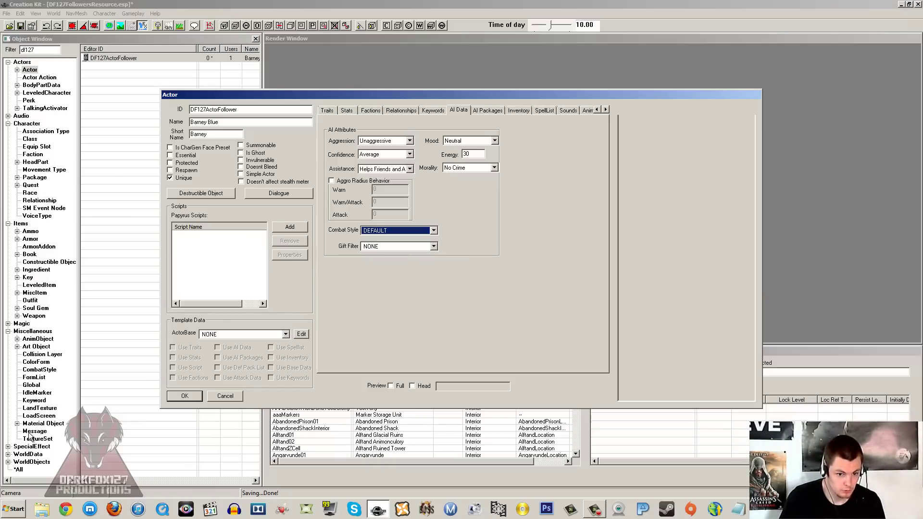
# List every CombatStyle object in the Object Window by clearing the df127 filter.
pyautogui.click(37, 369)
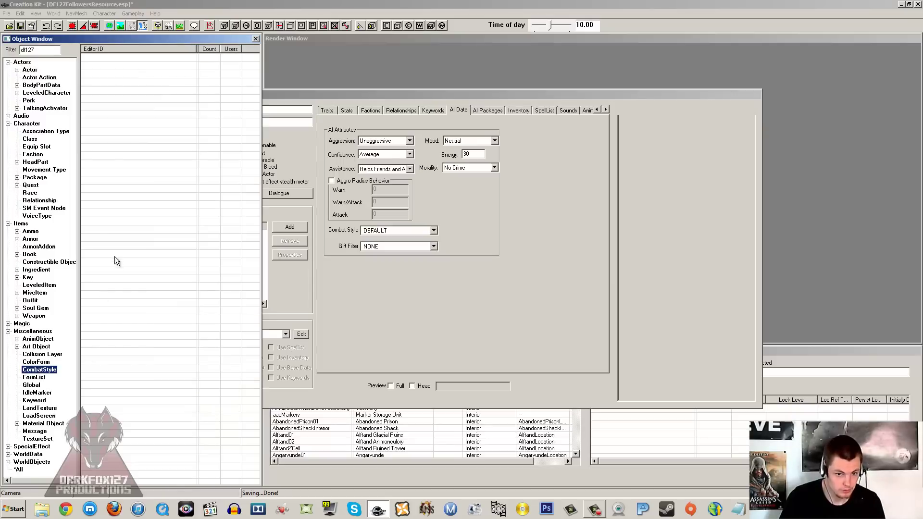
pyautogui.doubleClick(48, 50)
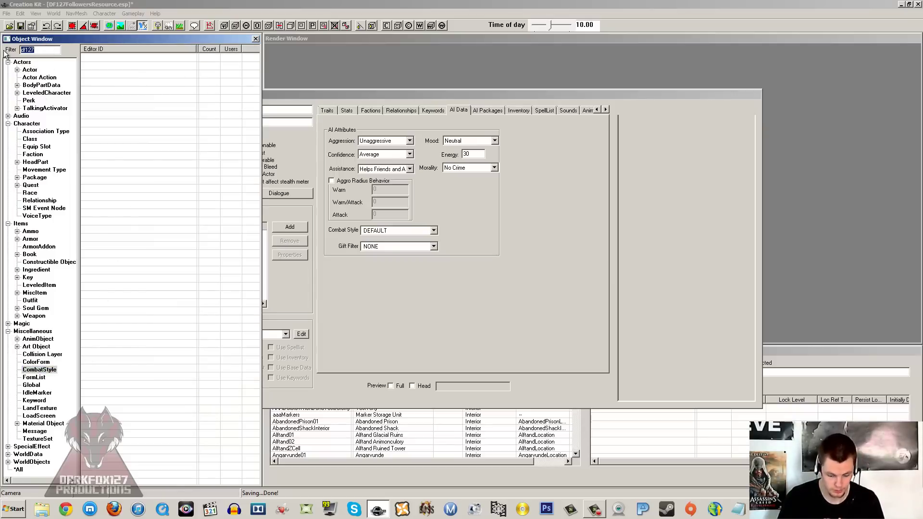
pyautogui.press('BackSpace')
pyautogui.rightClick(159, 157)
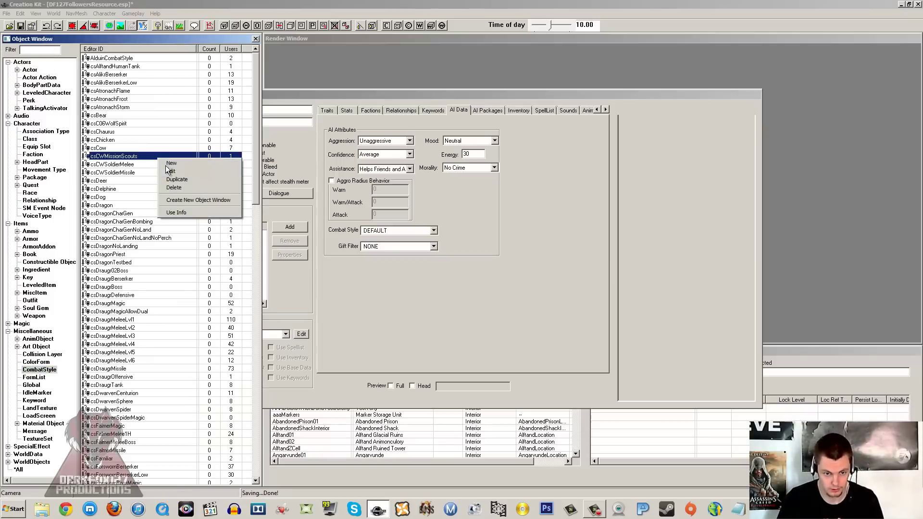
pyautogui.click(122, 141)
# Open the csCow combat style, examine its general, melee, close range, long range and flight settings, and close it.
pyautogui.doubleClick(113, 148)
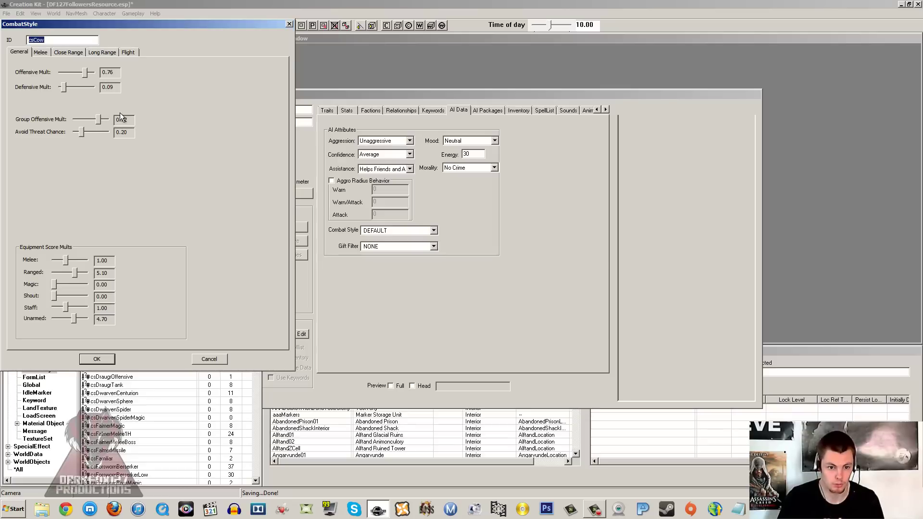
pyautogui.click(41, 52)
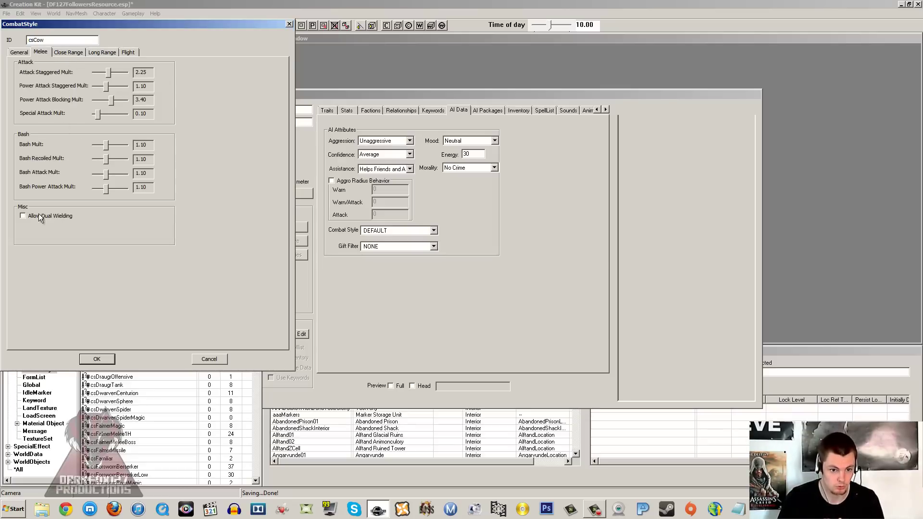
pyautogui.click(68, 52)
pyautogui.click(100, 51)
pyautogui.click(126, 53)
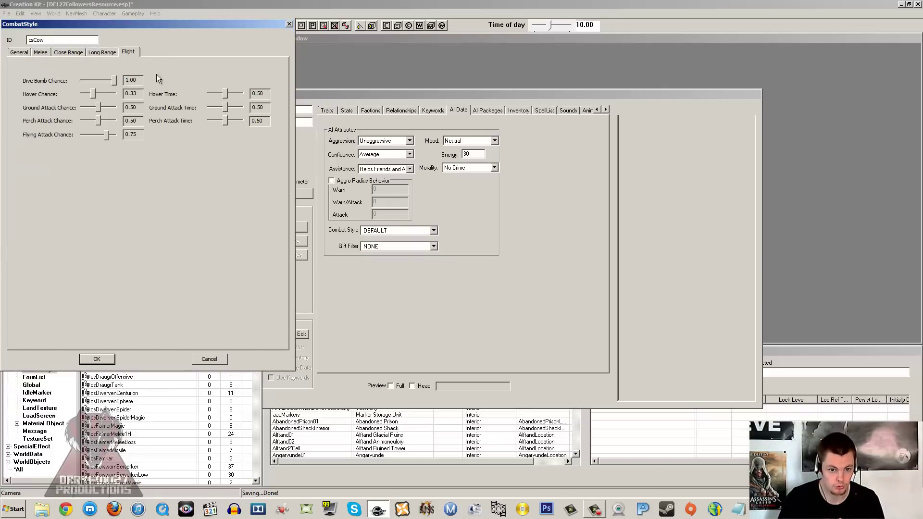
pyautogui.click(289, 25)
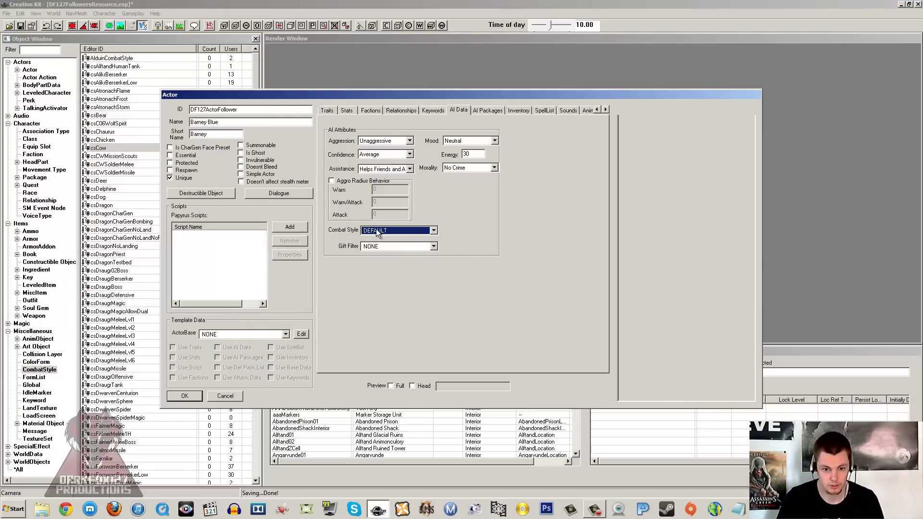
# Look through the actor's combat style and gift filter options, leaving them at DEFAULT and NONE.
pyautogui.click(412, 235)
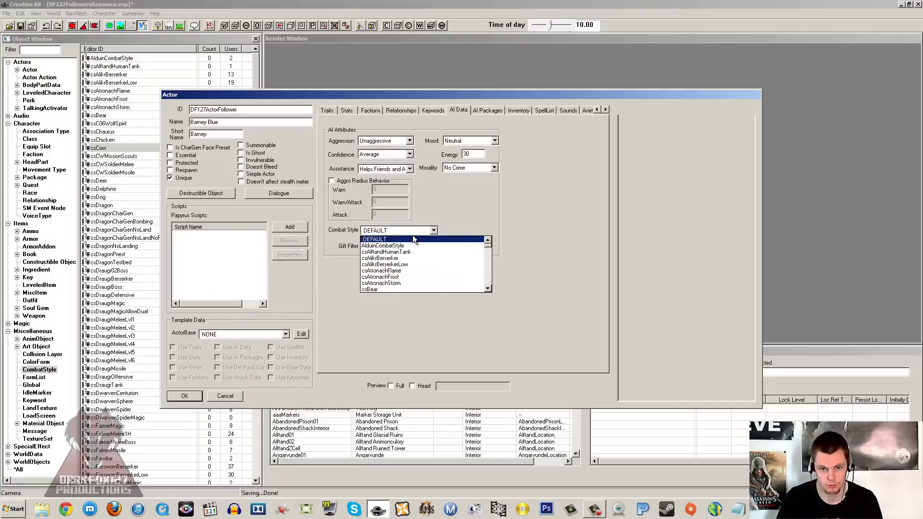
pyautogui.click(413, 235)
pyautogui.click(403, 246)
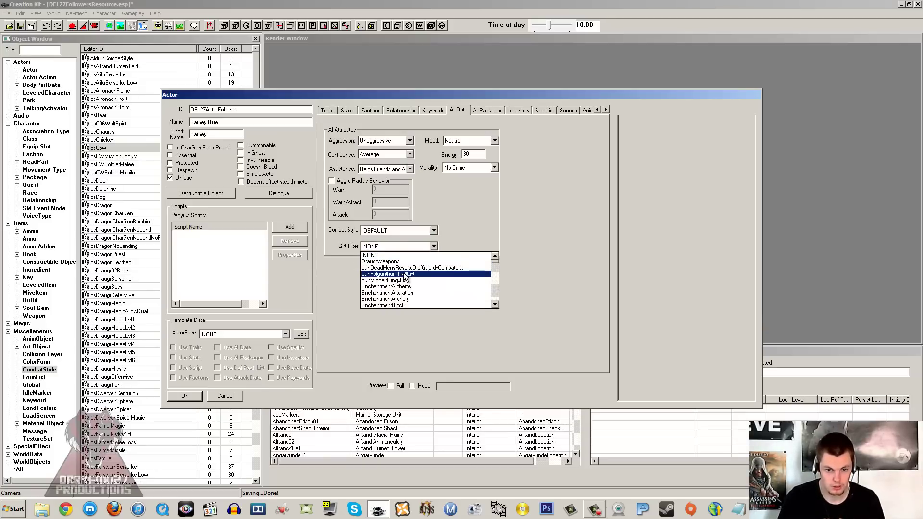
pyautogui.scroll(-3, 404, 273)
pyautogui.scroll(3, 404, 274)
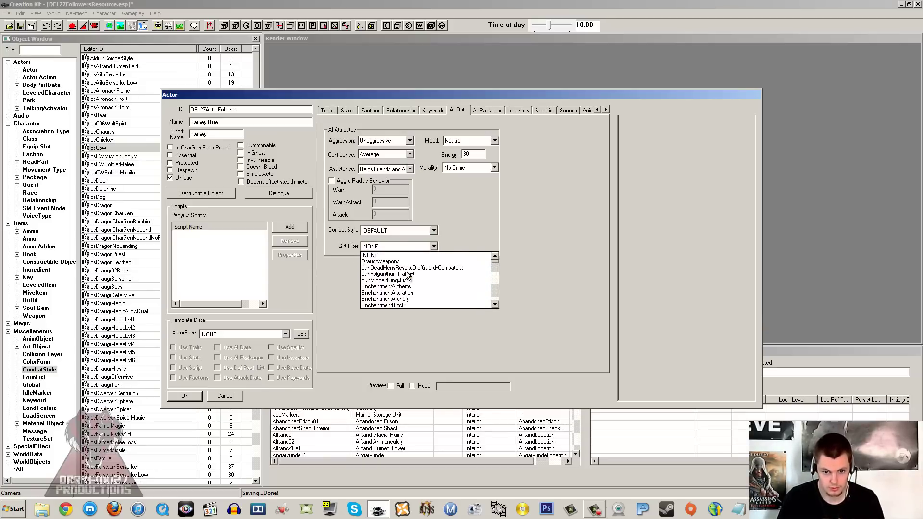
pyautogui.click(445, 246)
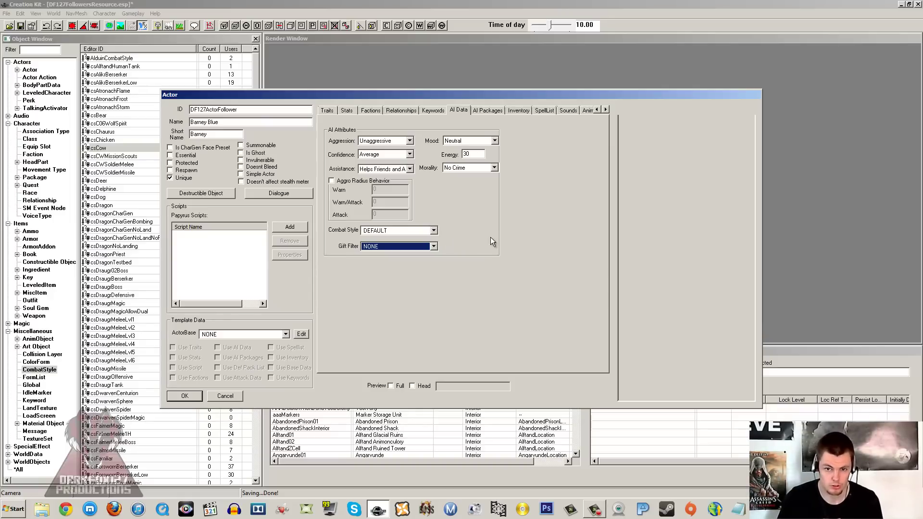
pyautogui.click(400, 246)
pyautogui.scroll(-2, 393, 273)
pyautogui.scroll(-6, 393, 274)
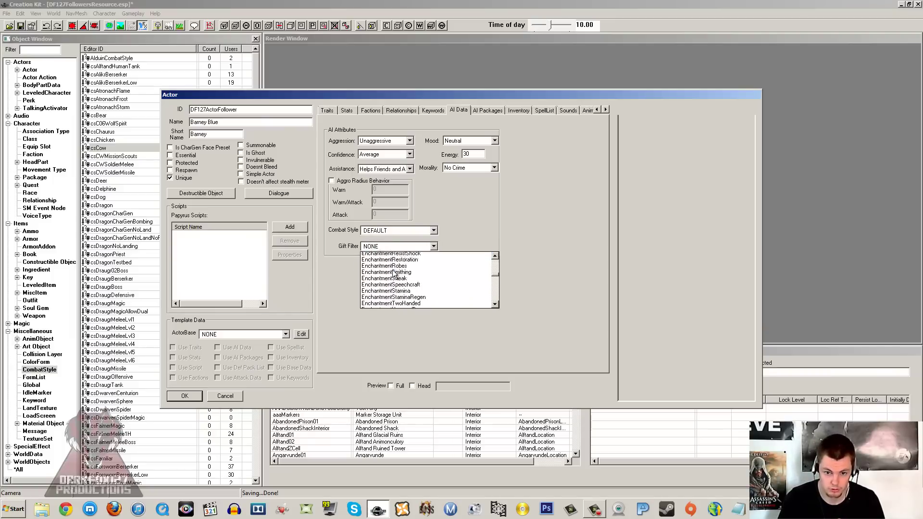
pyautogui.click(469, 223)
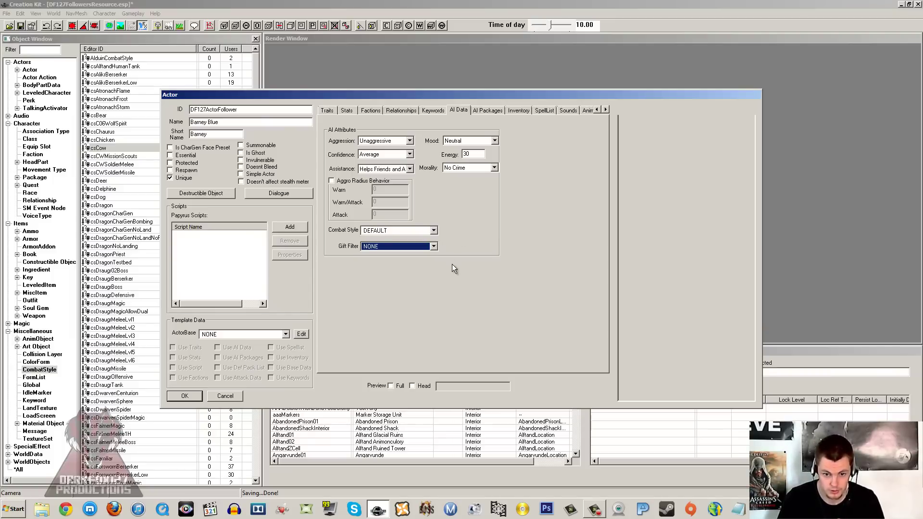
# Set the actor's sleep outfit to DefaultSleepOutfit in the inventory settings.
pyautogui.click(491, 110)
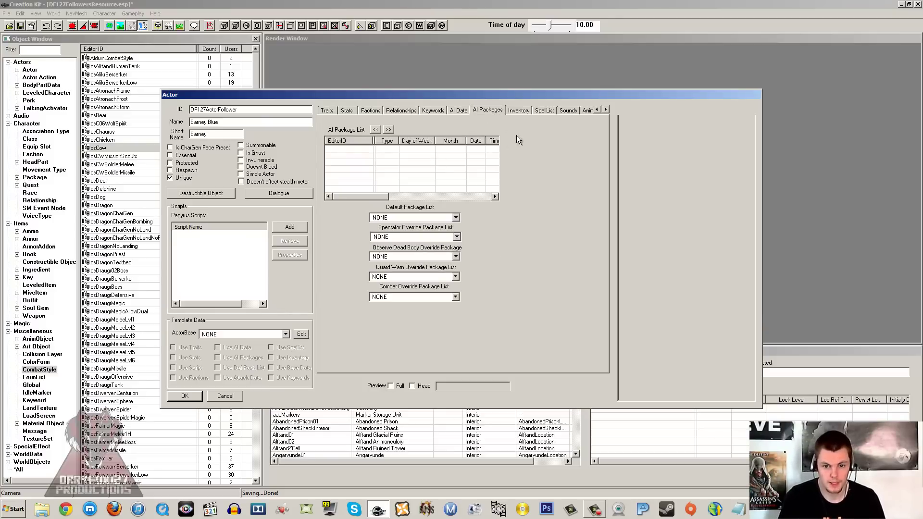
pyautogui.click(522, 110)
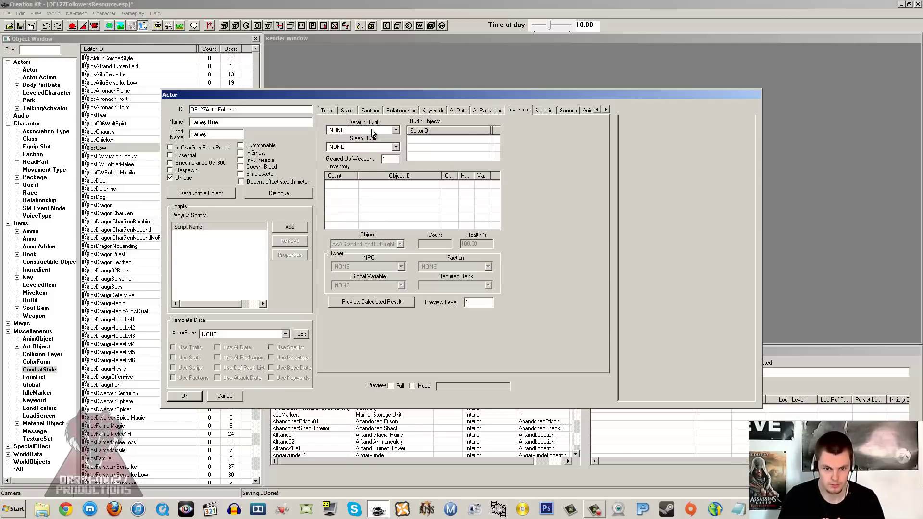
pyautogui.click(371, 129)
pyautogui.click(374, 130)
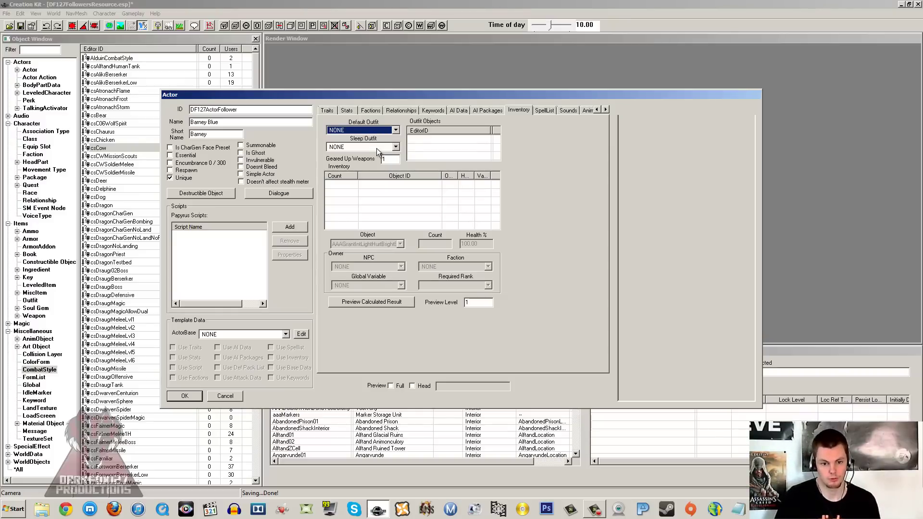
pyautogui.click(377, 148)
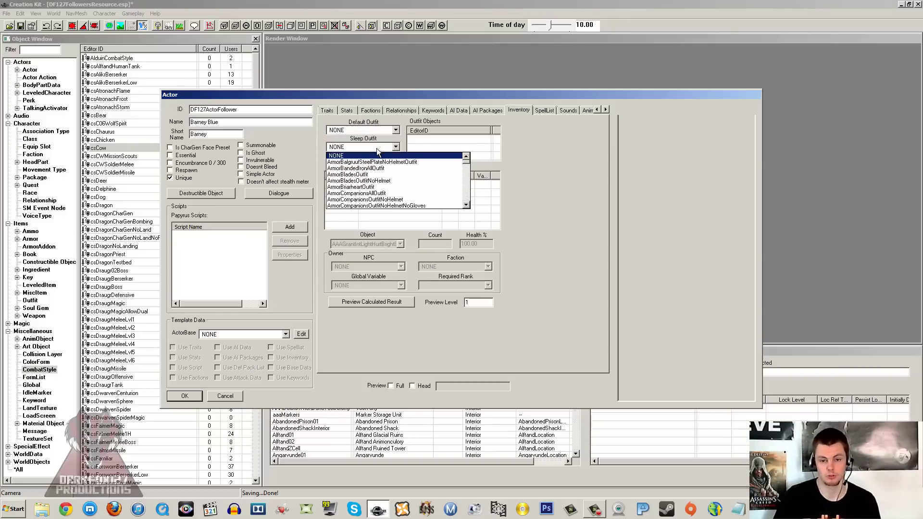
pyautogui.write('d')
pyautogui.press('Return')
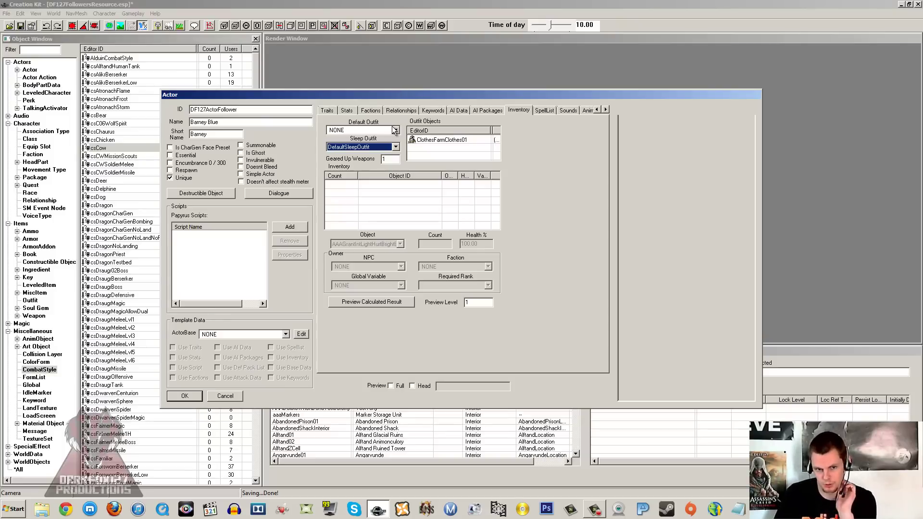
# Set the actor's default outfit to ArmorEbonyAllOutfit.
pyautogui.click(392, 178)
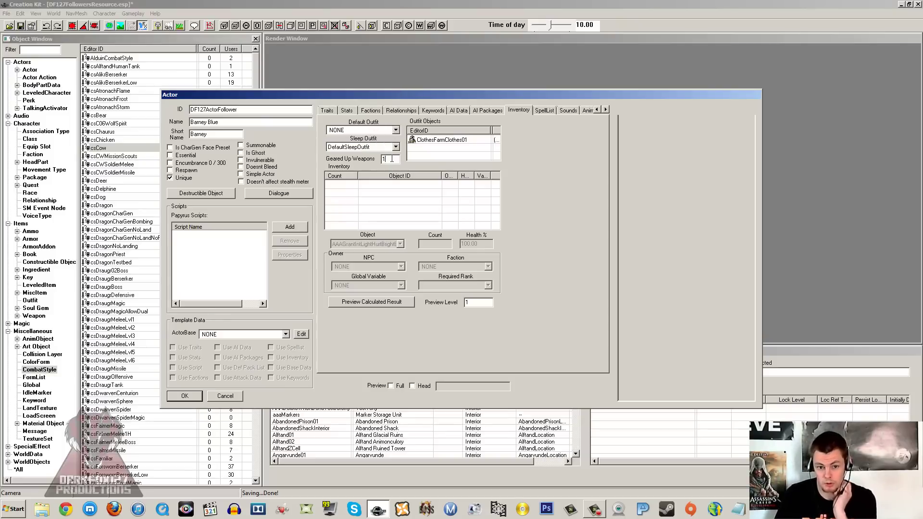
pyautogui.click(370, 127)
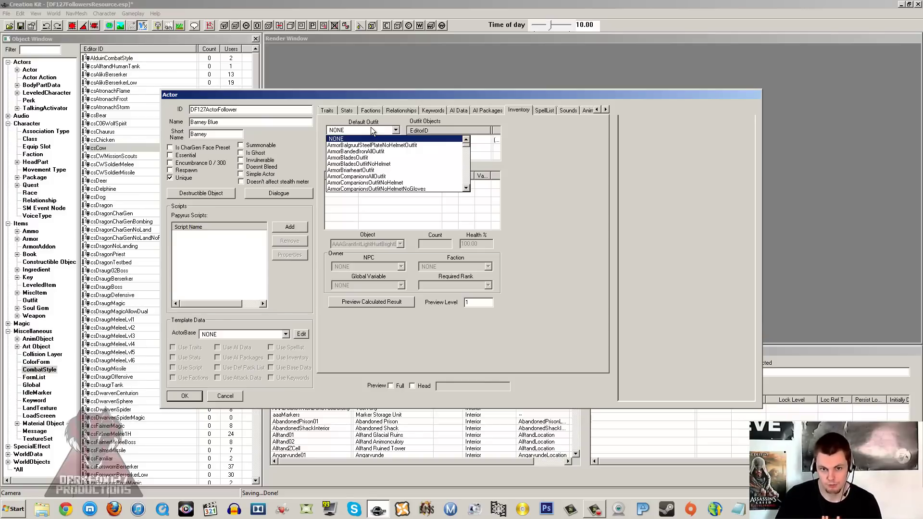
pyautogui.click(370, 127)
pyautogui.click(373, 196)
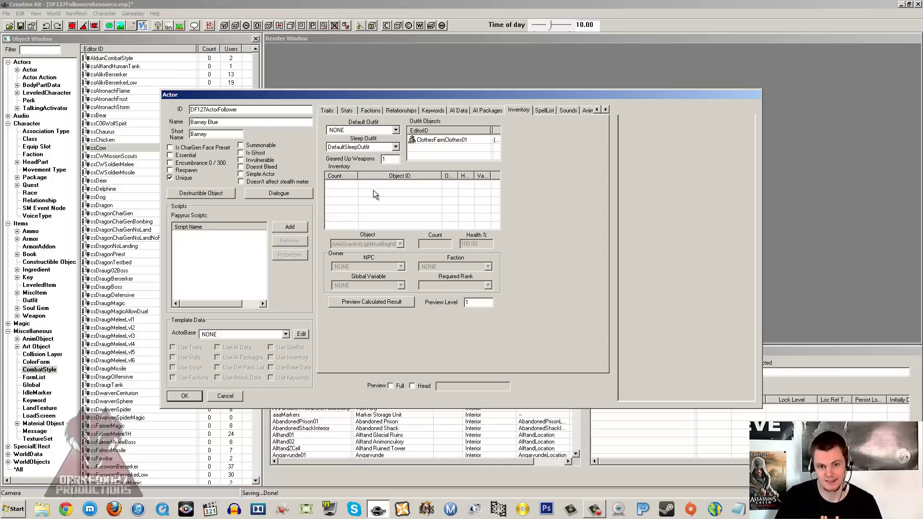
pyautogui.click(370, 130)
pyautogui.press('Down')
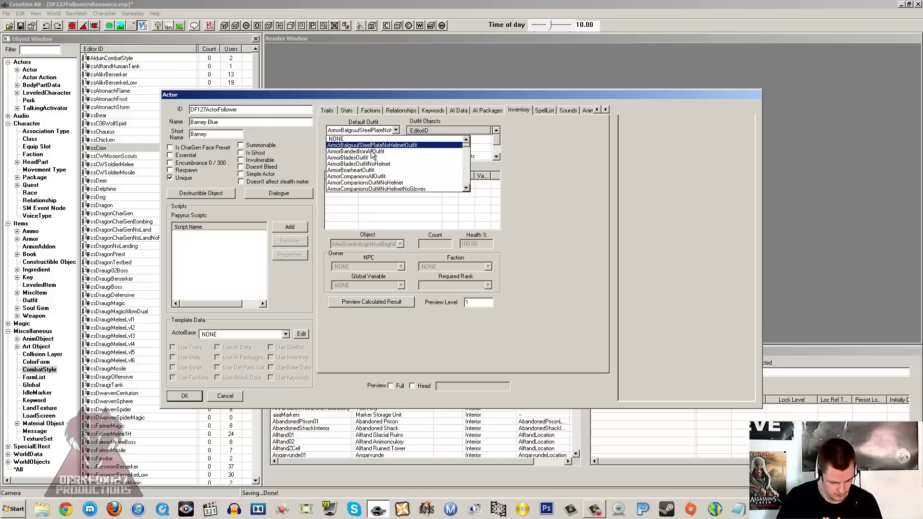
pyautogui.press('Down')
pyautogui.press('Down')
pyautogui.press('Down')
pyautogui.press('Down')
pyautogui.press('Down')
pyautogui.press('Down')
pyautogui.press('Down')
pyautogui.press('Down')
pyautogui.press('Down')
pyautogui.press('Down')
pyautogui.press('Down')
pyautogui.press('Down')
pyautogui.press('Down')
pyautogui.press('Down')
pyautogui.press('Down')
pyautogui.press('Down')
pyautogui.press('Return')
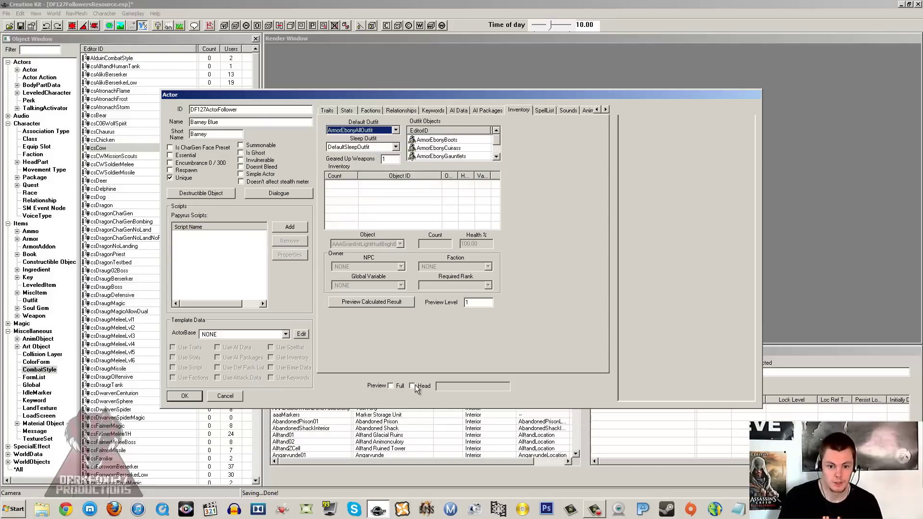
# Enable the full-body preview of the actor and inspect the equipped outfit from different angles.
pyautogui.click(399, 386)
pyautogui.moveTo(661, 227); pyautogui.dragTo(732, 246)
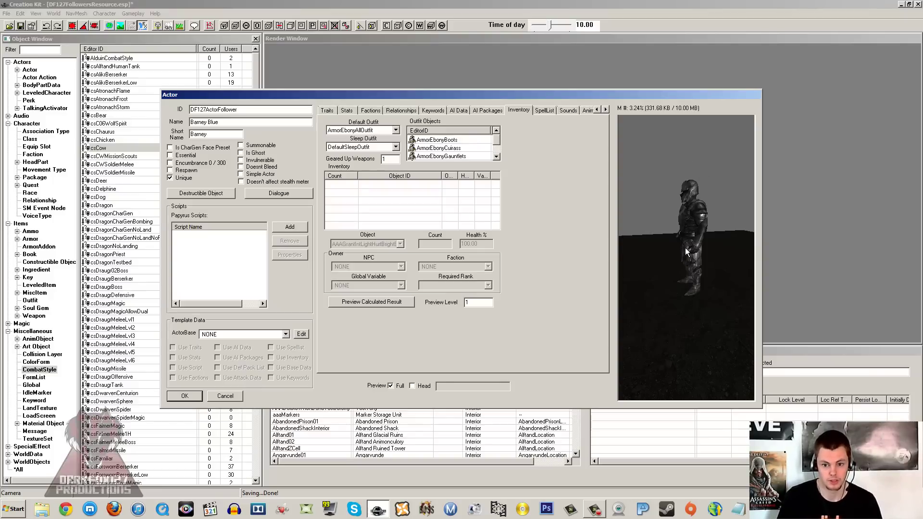
pyautogui.moveTo(685, 247)
pyautogui.mouseDown()
pyautogui.moveTo(675, 255)
pyautogui.moveTo(740, 241)
pyautogui.moveTo(685, 243)
pyautogui.mouseUp()
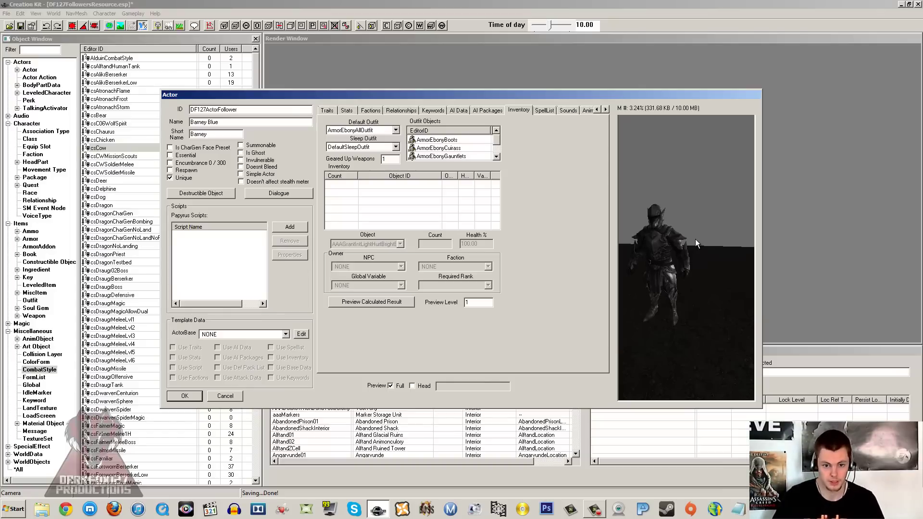
# Change the actor's default outfit to the MerchantClothesOutfit01 variant without the merchant hat.
pyautogui.click(350, 130)
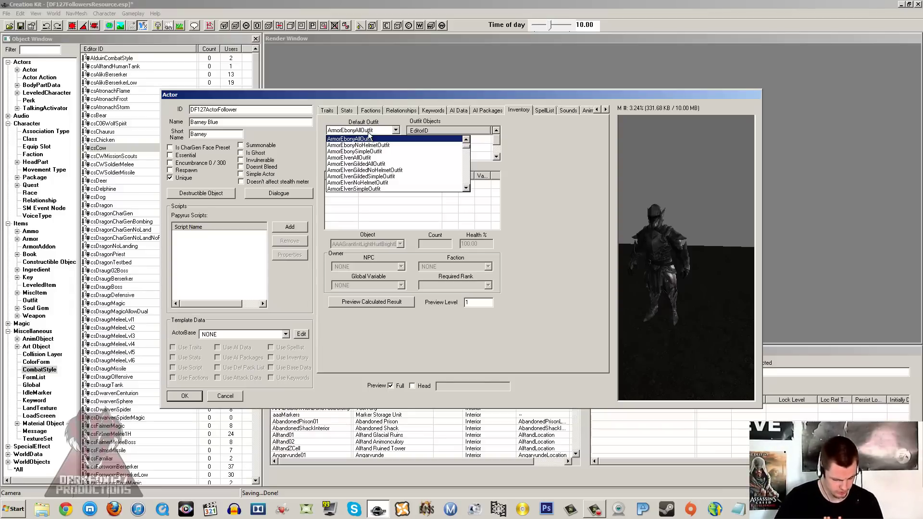
pyautogui.write('merchant')
pyautogui.press('Return')
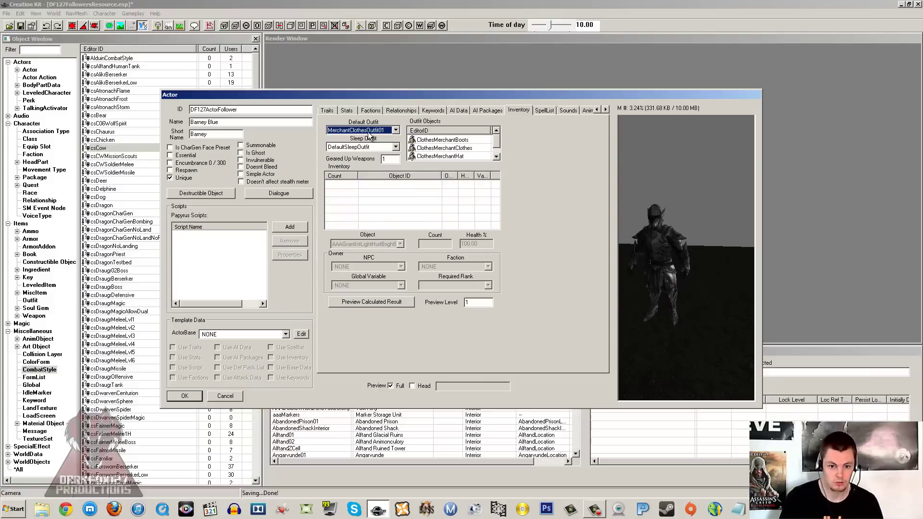
pyautogui.press('Down')
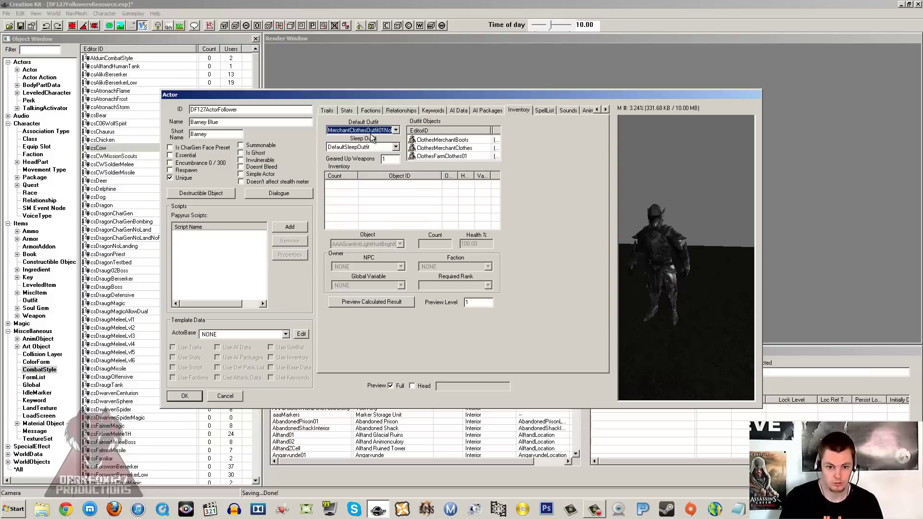
# Turn on the full-body preview and inspect the merchant clothes on the actor up close.
pyautogui.click(392, 386)
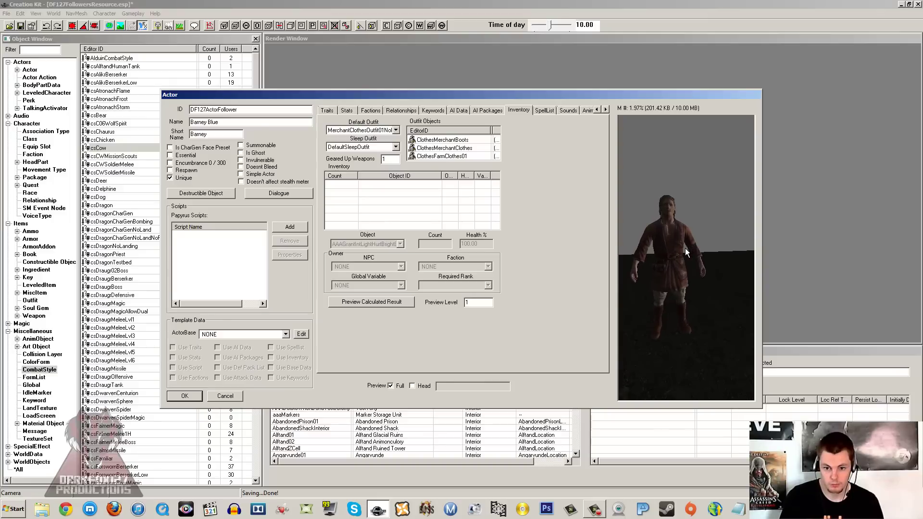
pyautogui.scroll(3, 685, 248)
pyautogui.moveTo(684, 248); pyautogui.dragTo(696, 261)
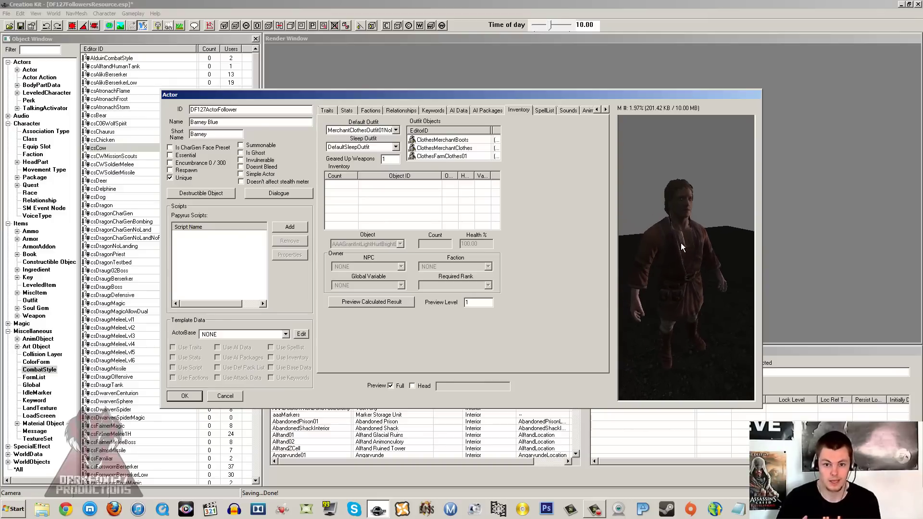
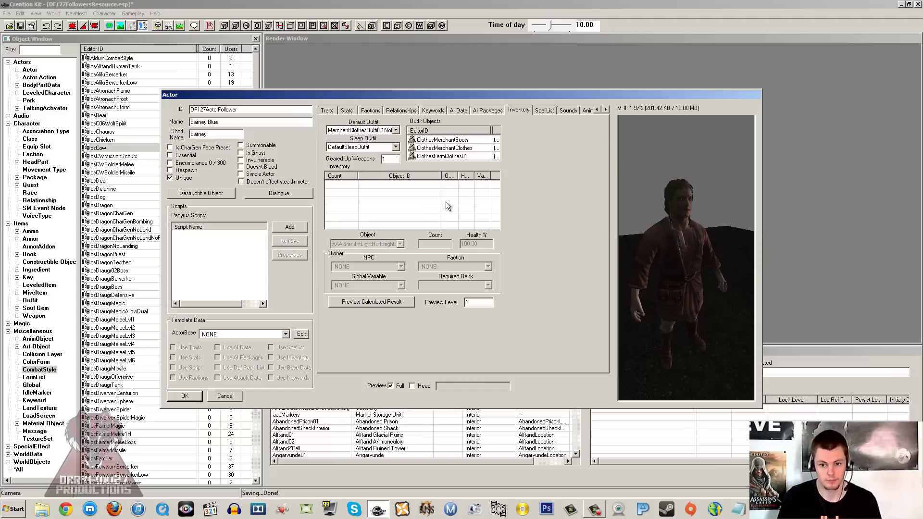
# Add a new entry to the actor's inventory list and set its object to ArmorEbonyCuirass.
pyautogui.rightClick(410, 193)
pyautogui.click(420, 196)
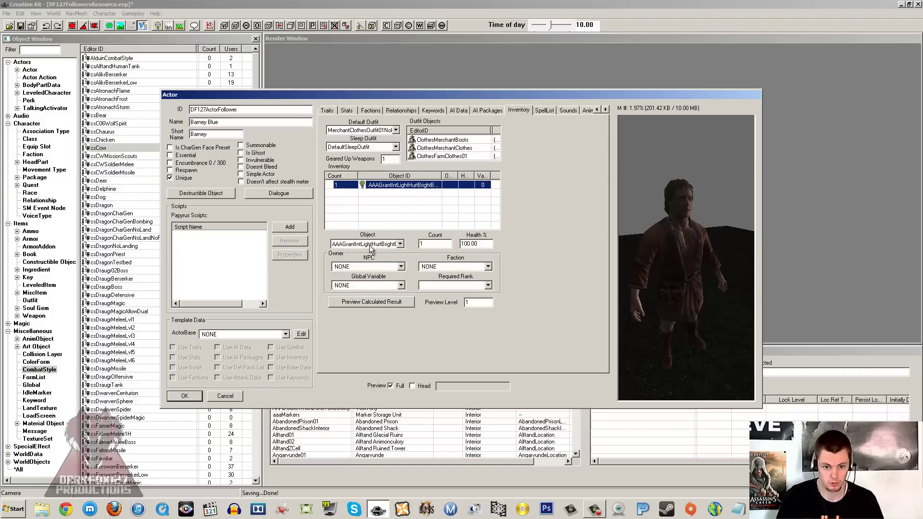
pyautogui.click(390, 244)
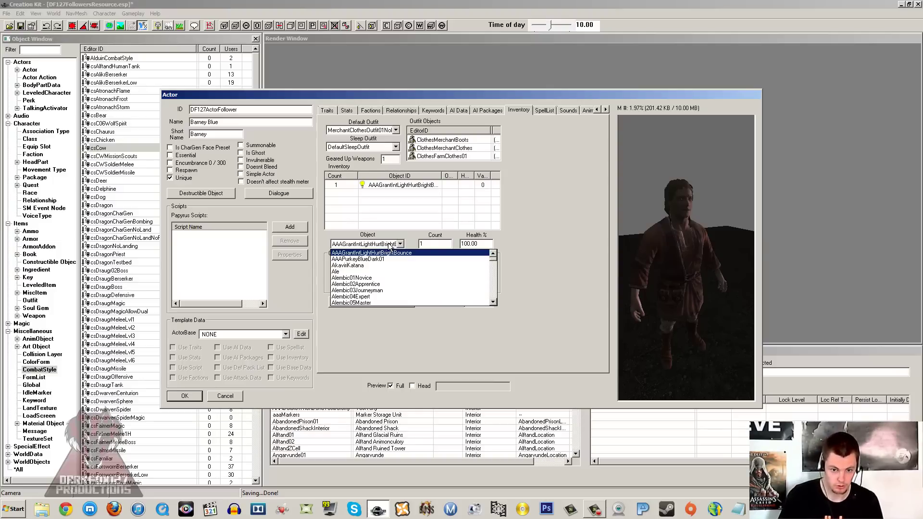
pyautogui.write('armorebony')
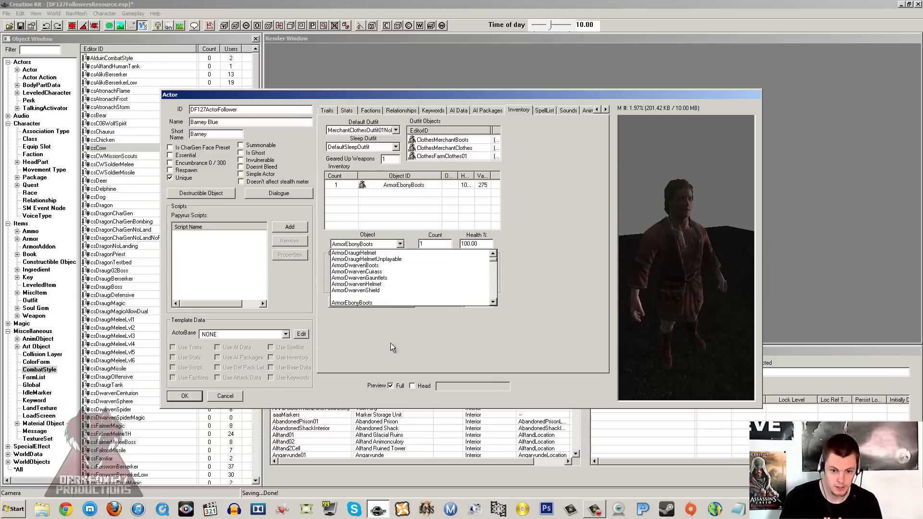
pyautogui.scroll(-1, 396, 295)
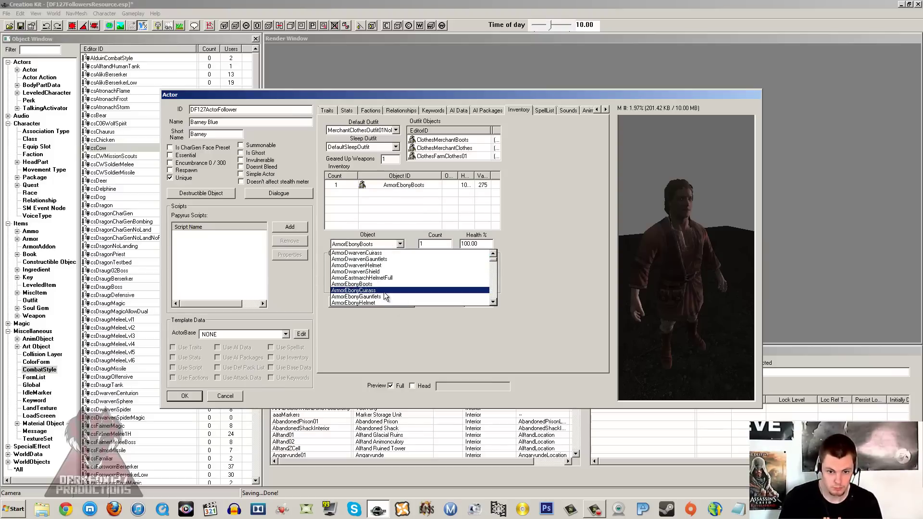
pyautogui.click(383, 290)
# Add two more inventory entries, ArmorEbonyGauntlets and ArmorEbonyBoots, to go with the ebony cuirass.
pyautogui.rightClick(398, 186)
pyautogui.click(408, 192)
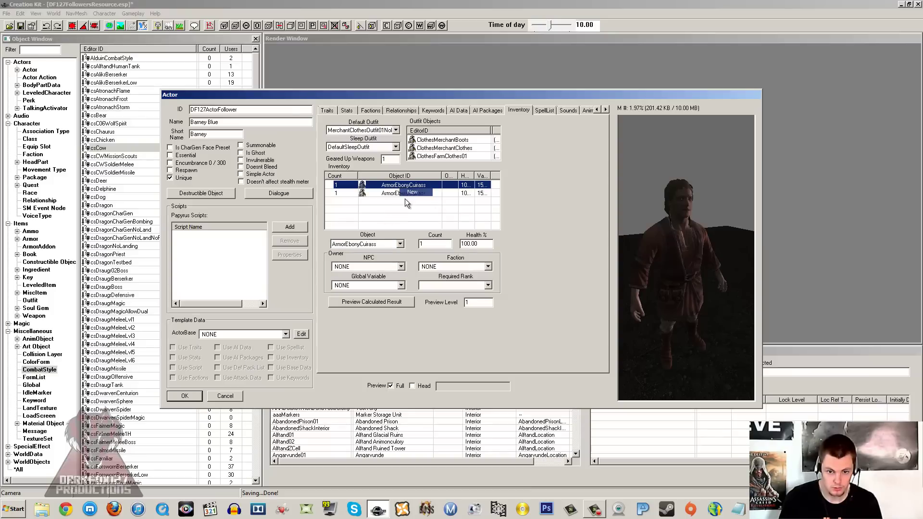
pyautogui.click(377, 244)
pyautogui.click(385, 260)
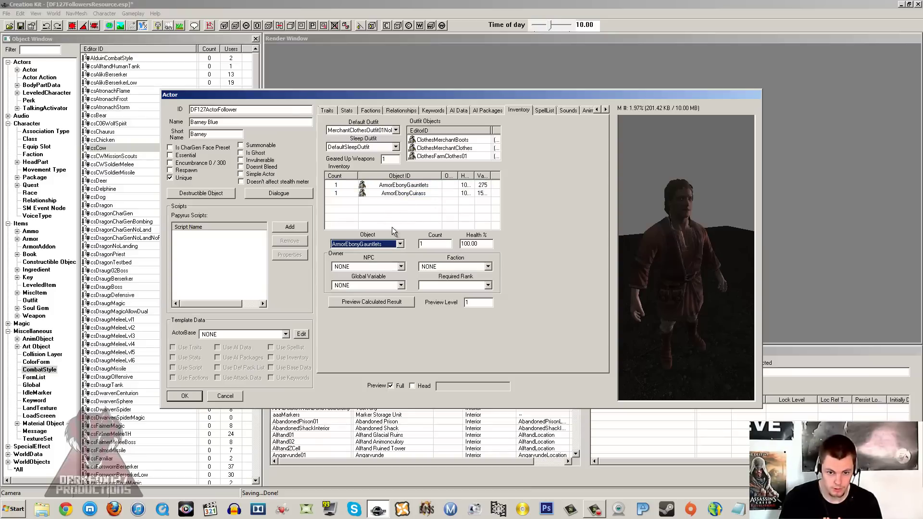
pyautogui.rightClick(408, 192)
pyautogui.click(416, 197)
pyautogui.scroll(1, 385, 249)
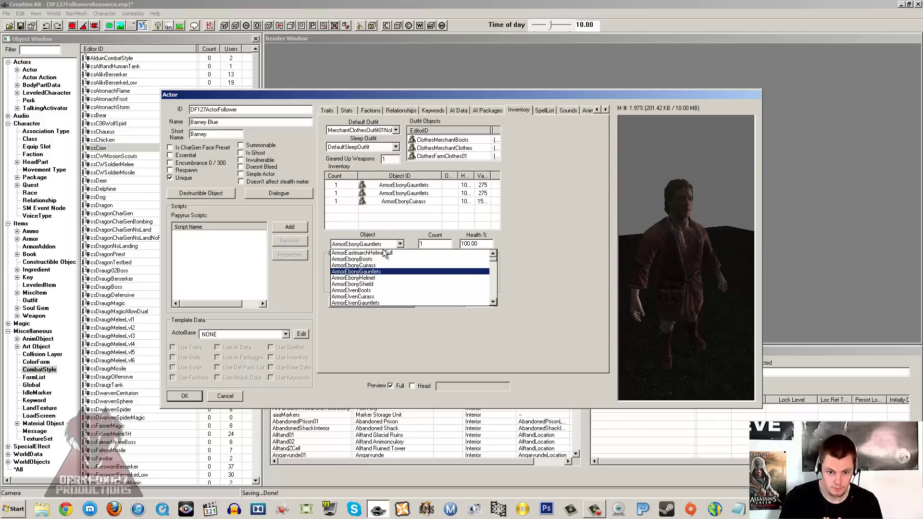
pyautogui.click(380, 259)
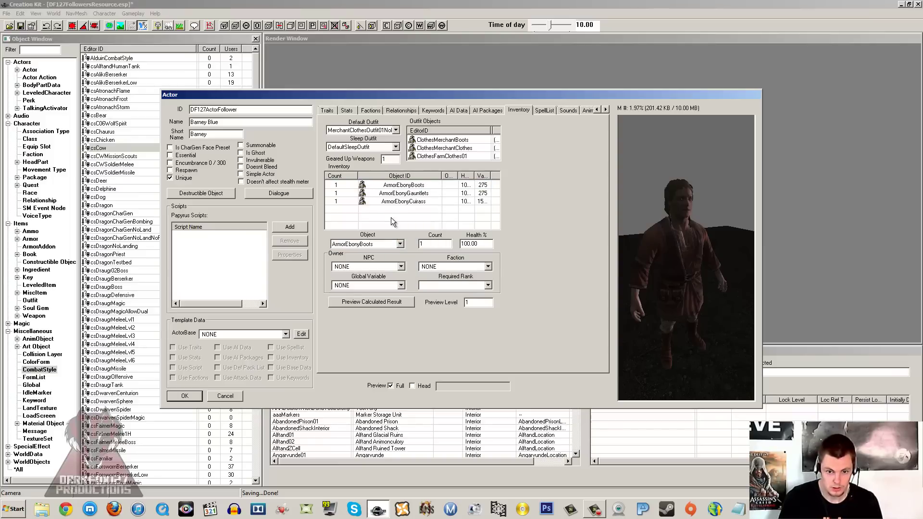
# Add a new inventory entry and set its object to Torch01.
pyautogui.rightClick(391, 217)
pyautogui.click(403, 222)
pyautogui.click(388, 245)
pyautogui.write('torch')
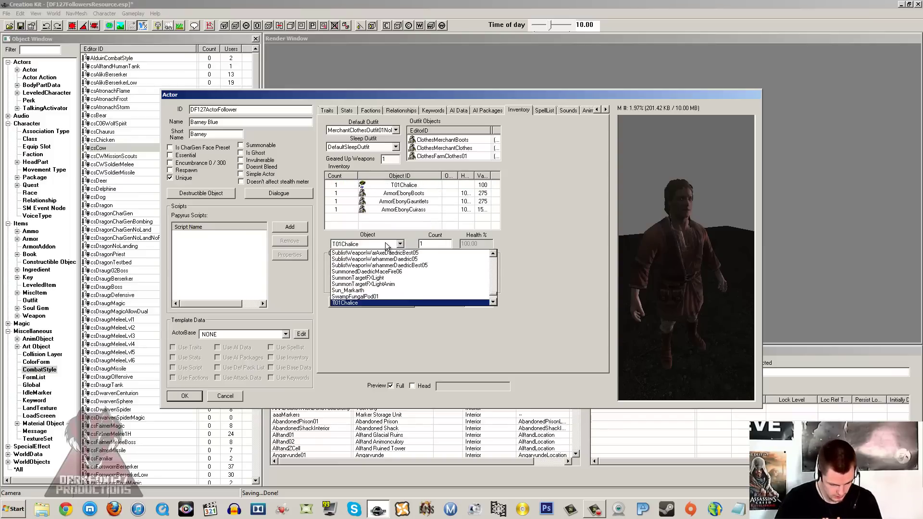
pyautogui.press('Return')
# Add a new inventory entry and set its object to Gold001.
pyautogui.rightClick(430, 229)
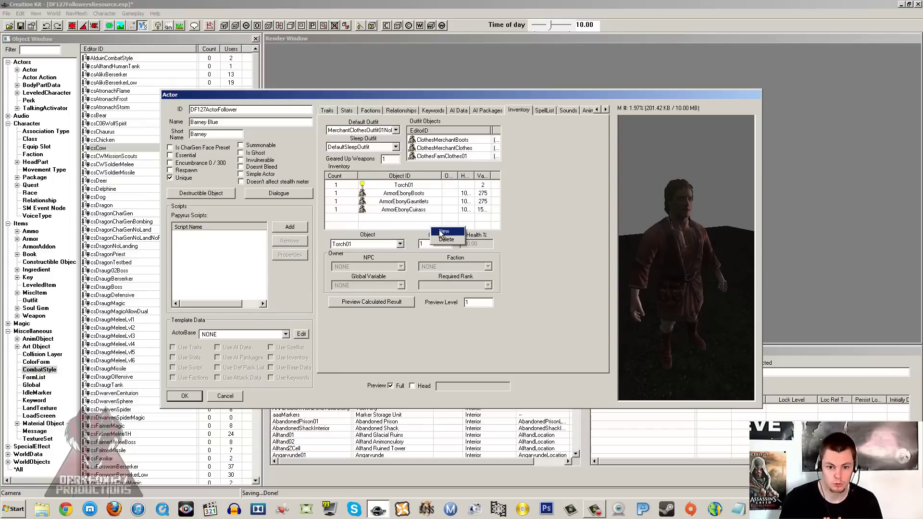
pyautogui.click(442, 235)
pyautogui.click(400, 244)
pyautogui.write('garlicgold')
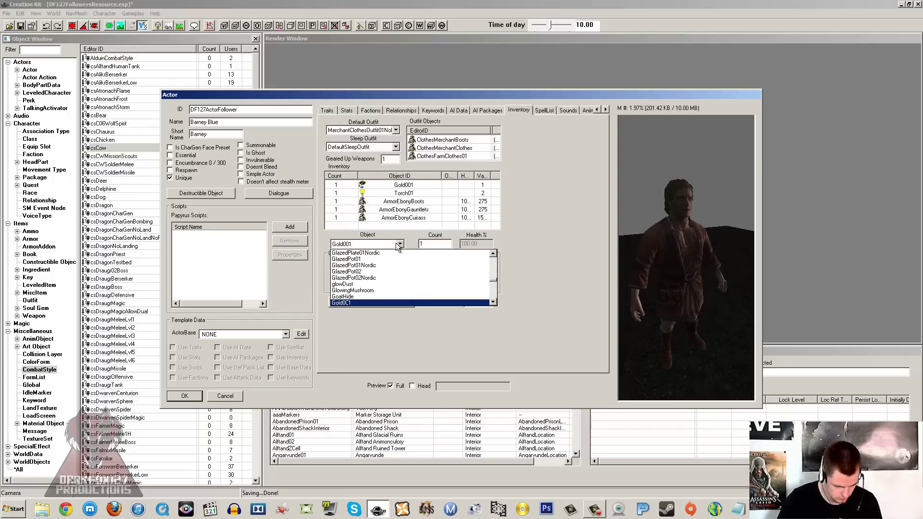
pyautogui.press('Return')
pyautogui.click(412, 218)
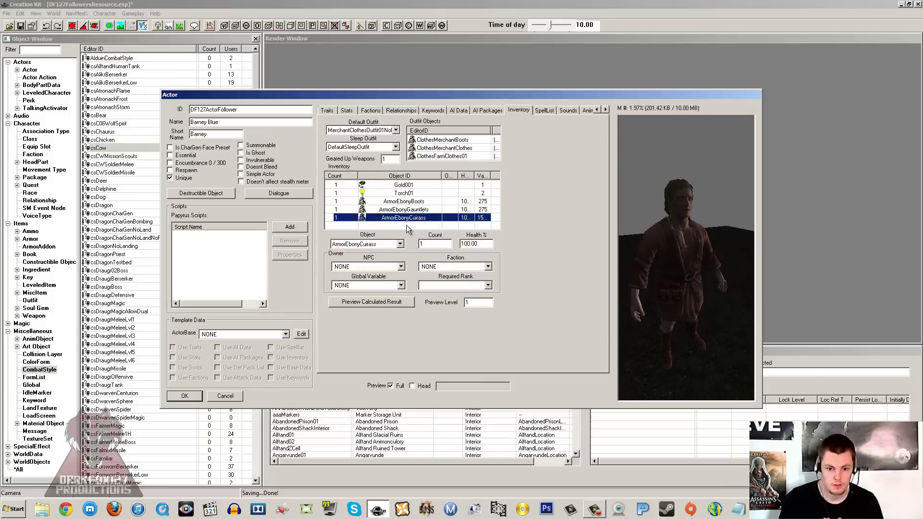
pyautogui.click(409, 227)
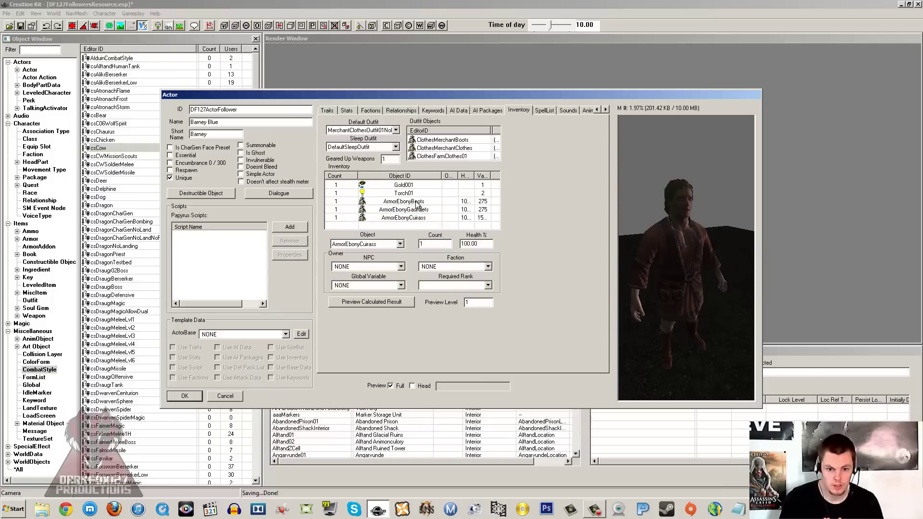
pyautogui.rightClick(389, 228)
pyautogui.click(402, 234)
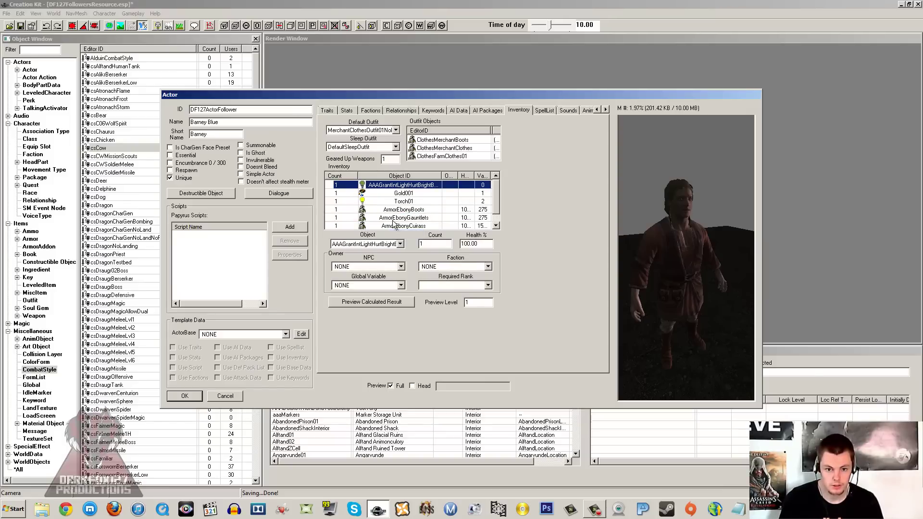
pyautogui.click(379, 255)
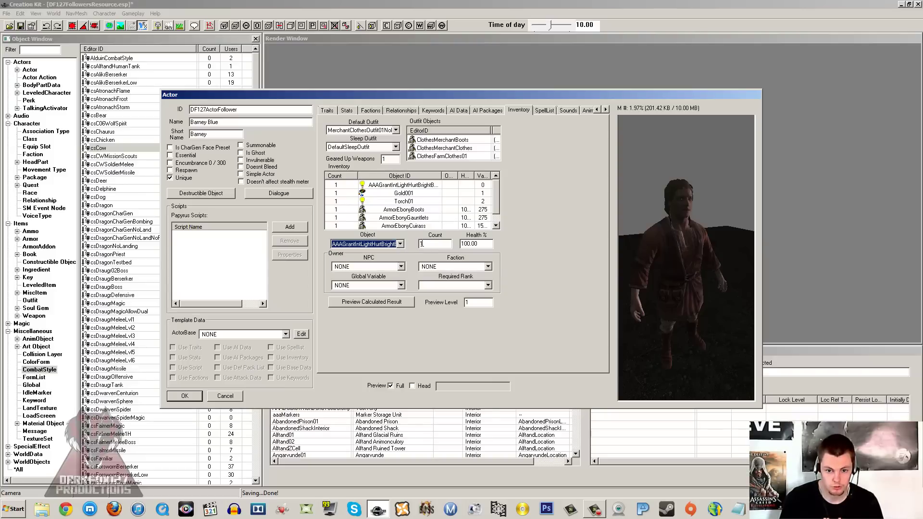
pyautogui.click(406, 201)
pyautogui.click(409, 187)
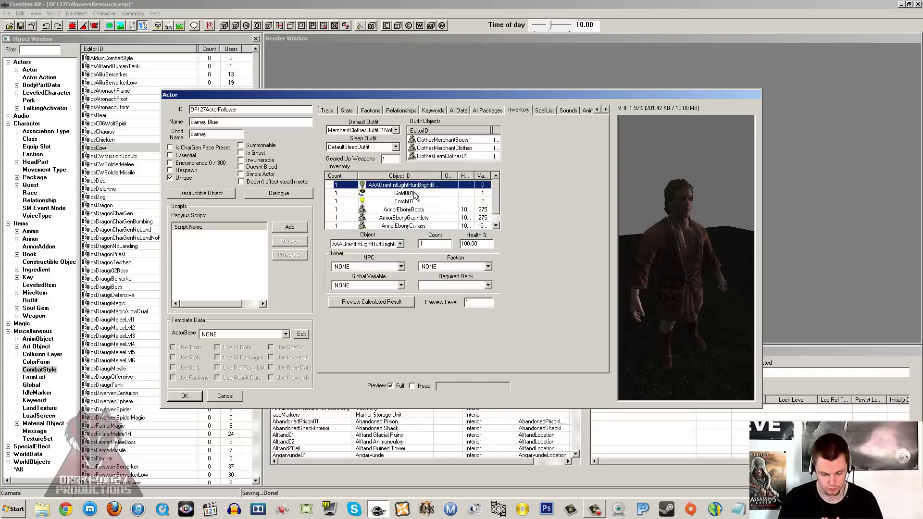
pyautogui.press('Delete')
# Examine the health percentage and the NPC and faction owner settings of the Torch01 inventory entry.
pyautogui.click(410, 202)
pyautogui.click(403, 193)
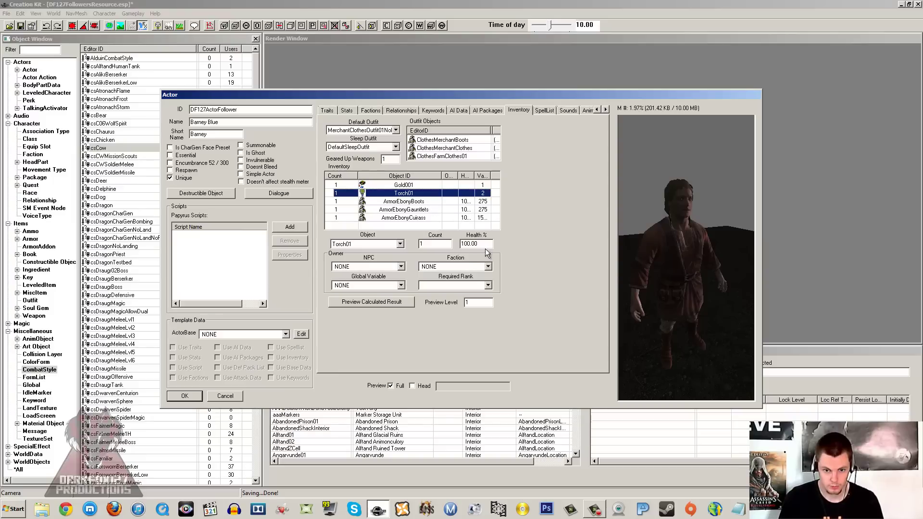
pyautogui.doubleClick(470, 244)
pyautogui.click(470, 244)
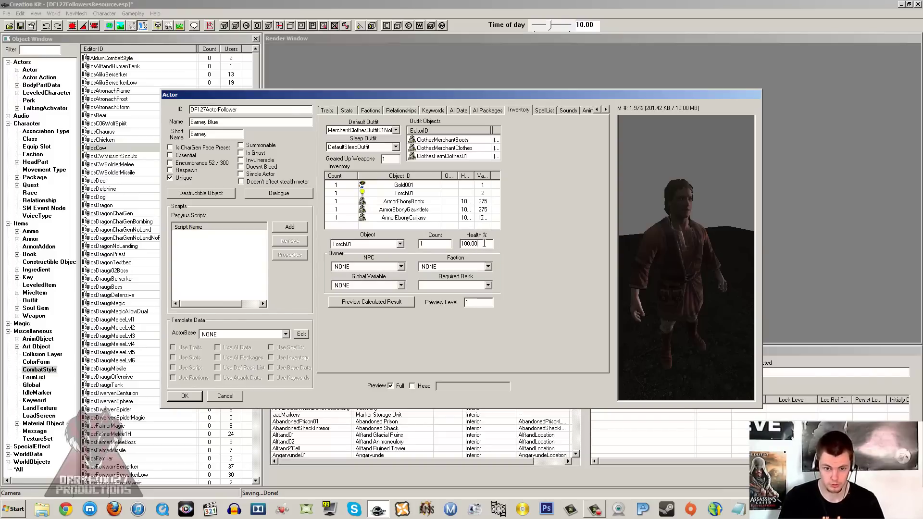
pyautogui.click(355, 267)
pyautogui.click(355, 267)
pyautogui.click(482, 268)
pyautogui.click(434, 202)
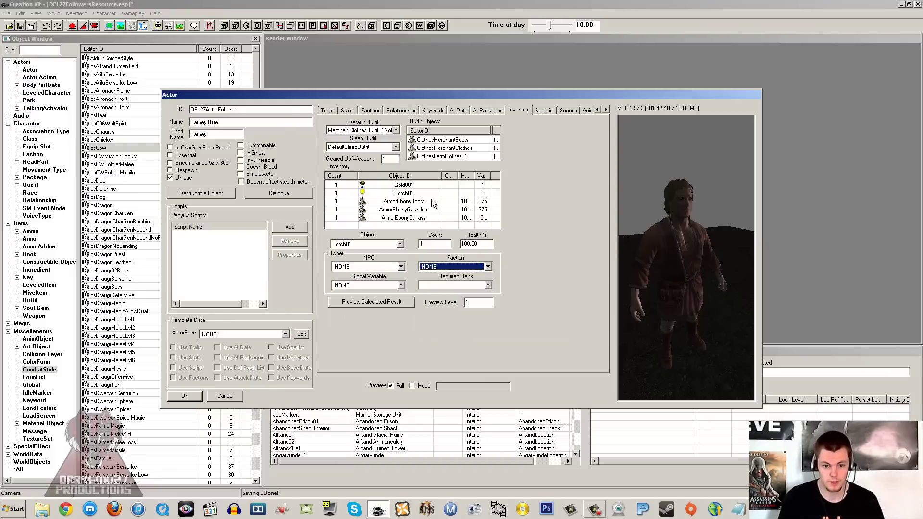
# Examine the required rank and preview level settings with the ArmorEbonyGauntlets inventory entry selected.
pyautogui.click(434, 202)
pyautogui.click(423, 210)
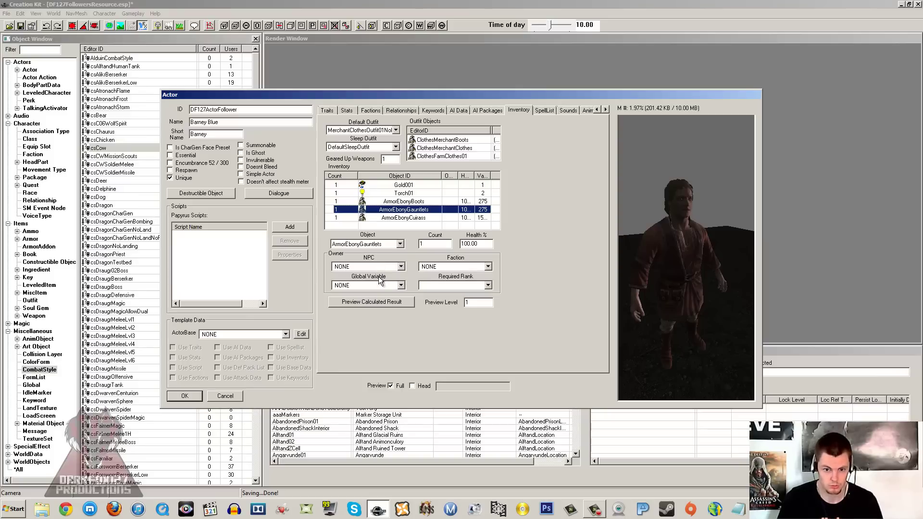
pyautogui.click(434, 287)
pyautogui.click(434, 286)
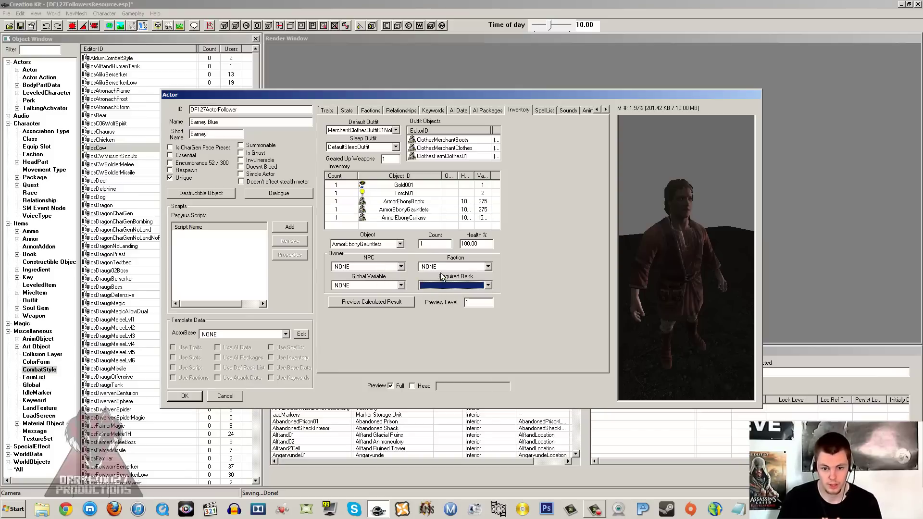
pyautogui.click(399, 209)
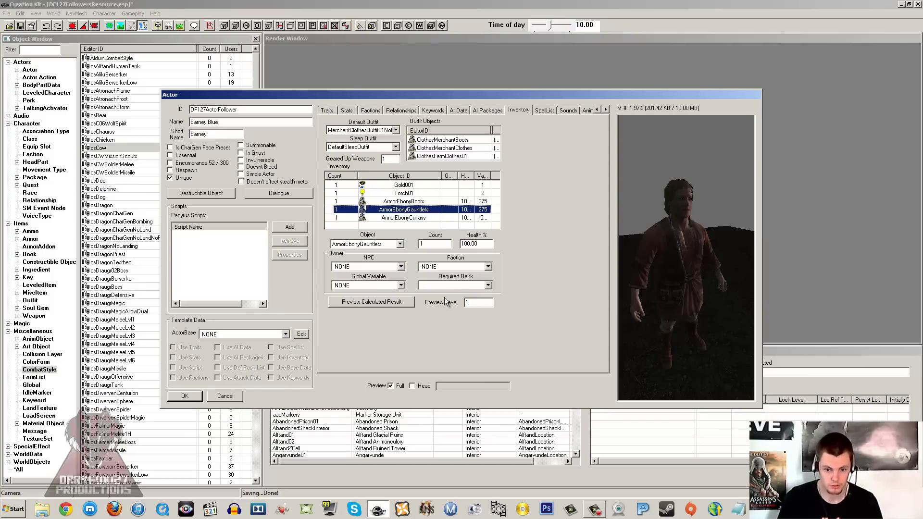
pyautogui.doubleClick(474, 303)
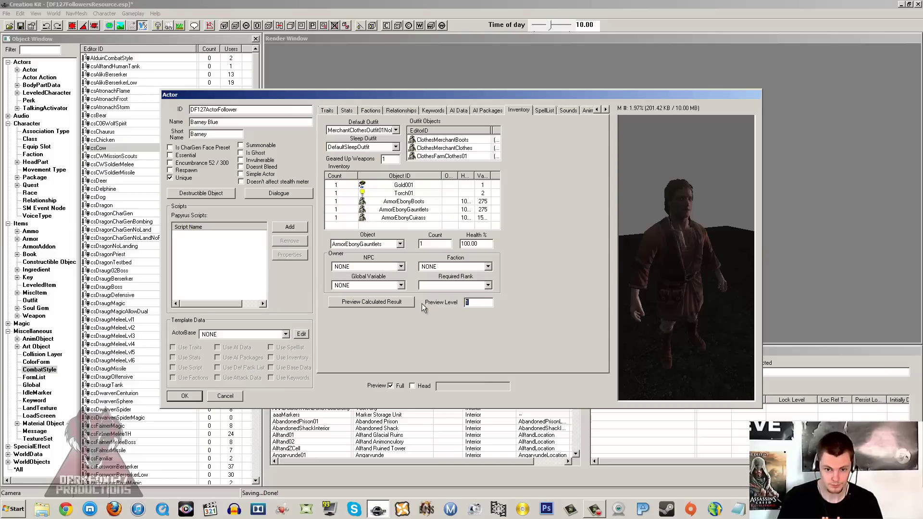
pyautogui.click(389, 210)
pyautogui.click(397, 194)
# Add a new inventory entry and set its object to the leveled list LItemPotionAll.
pyautogui.rightClick(394, 226)
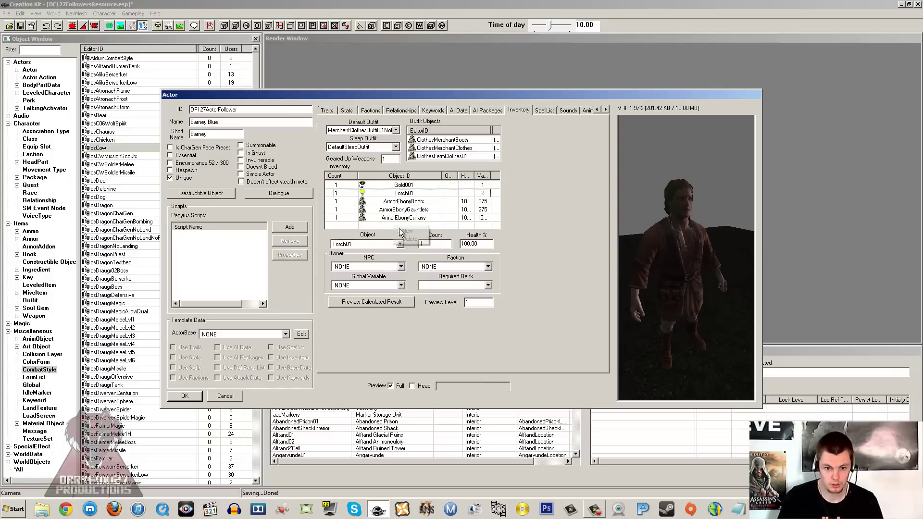
pyautogui.click(401, 231)
pyautogui.click(373, 245)
pyautogui.write('litem')
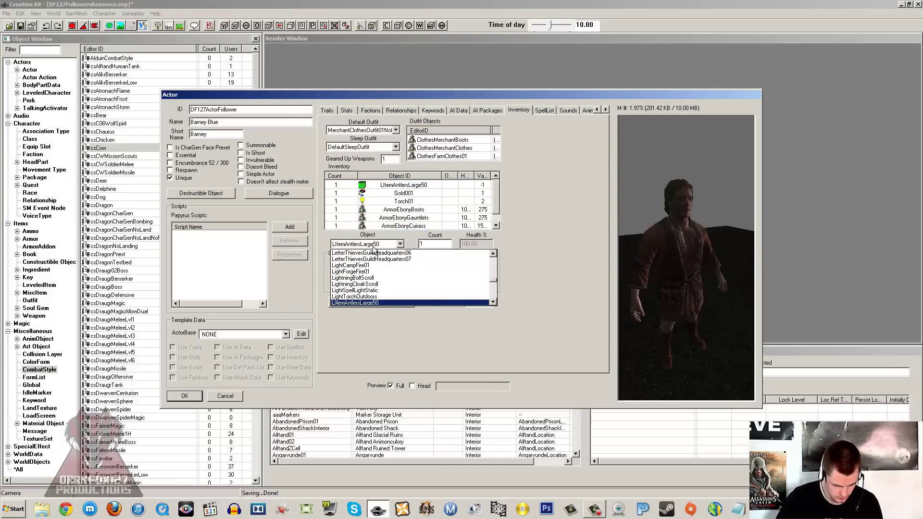
pyautogui.scroll(-3, 377, 276)
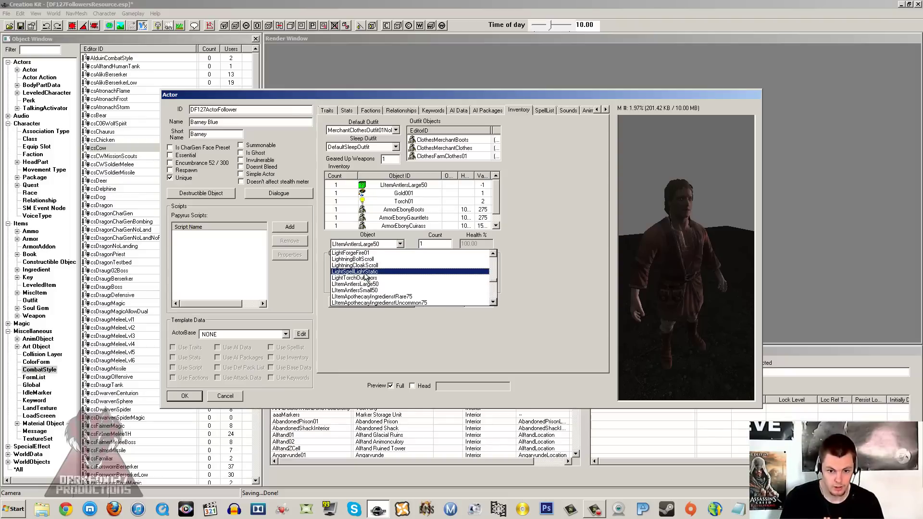
pyautogui.scroll(-10, 380, 279)
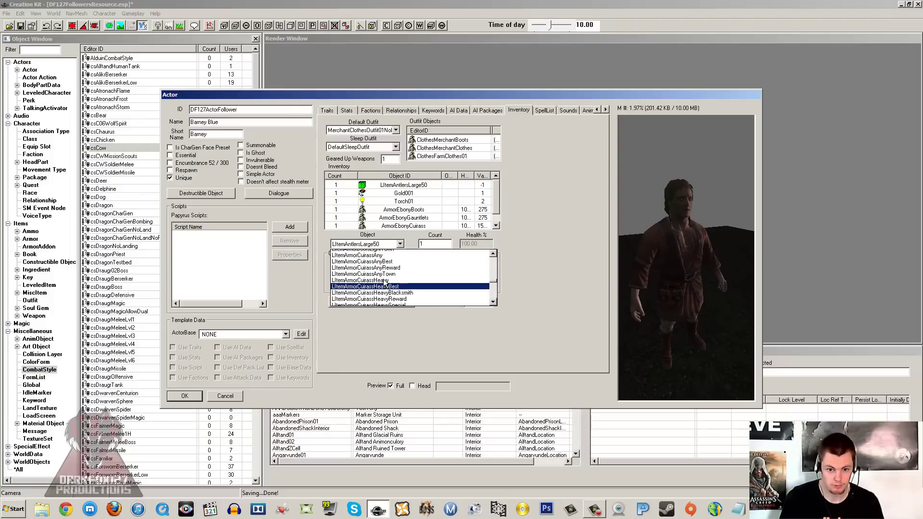
pyautogui.scroll(-6, 384, 283)
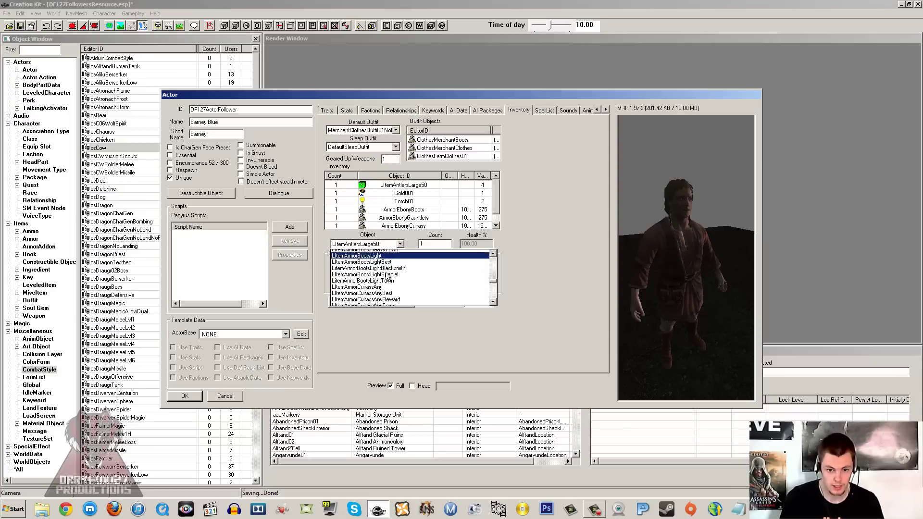
pyautogui.scroll(20, 387, 276)
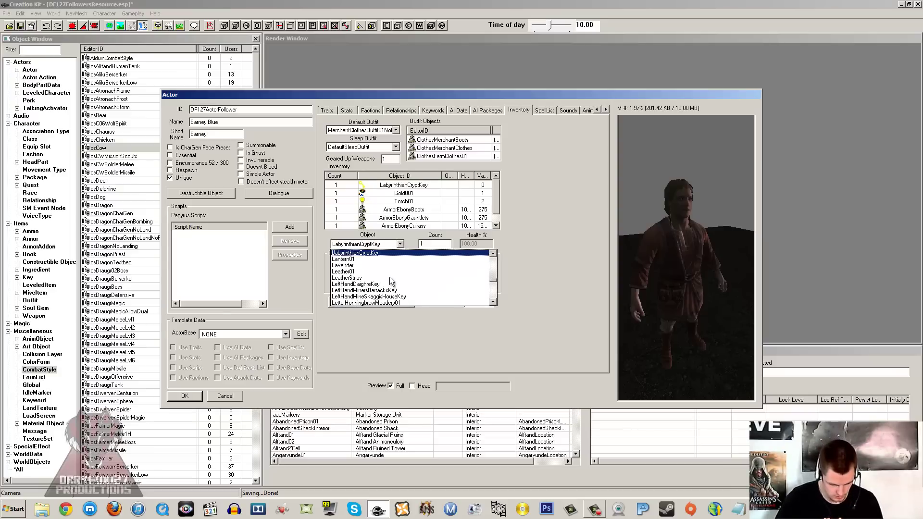
pyautogui.write('pot')
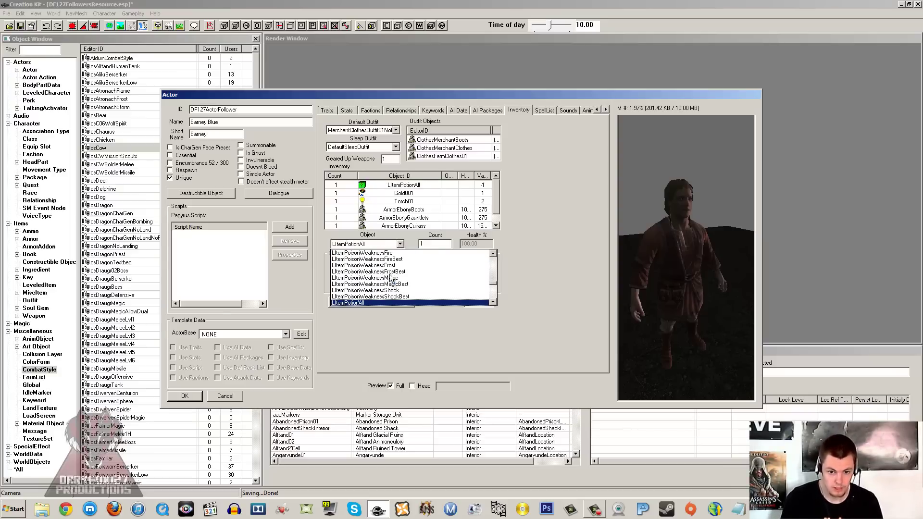
pyautogui.click(369, 290)
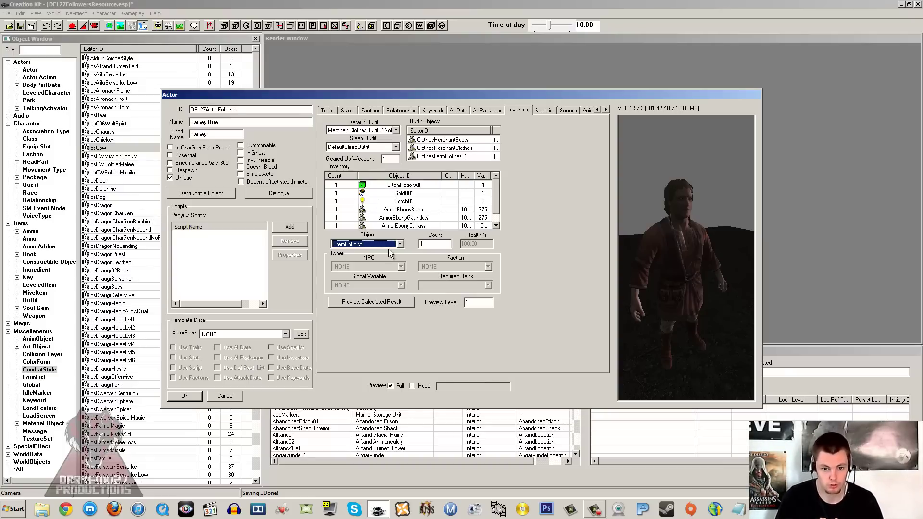
# Set the count of the LItemPotionAll inventory entry to 5.
pyautogui.doubleClick(443, 244)
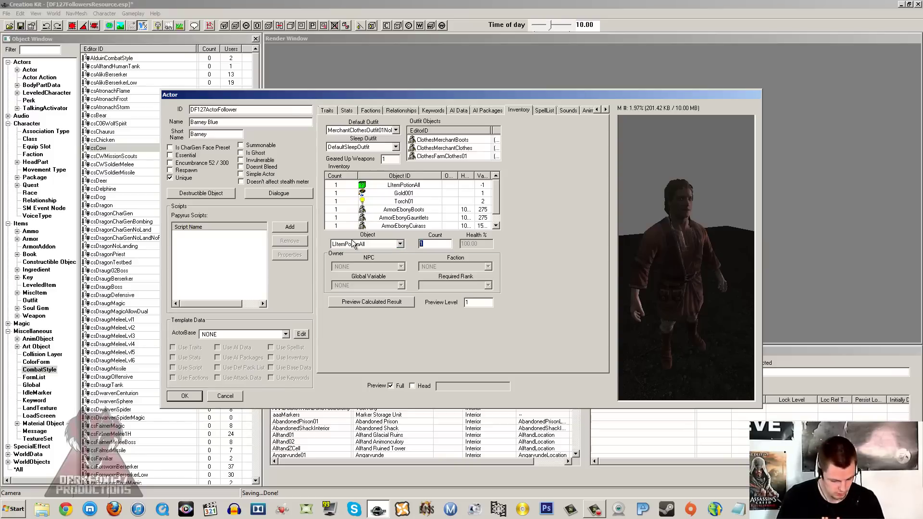
pyautogui.write('5')
pyautogui.click(386, 198)
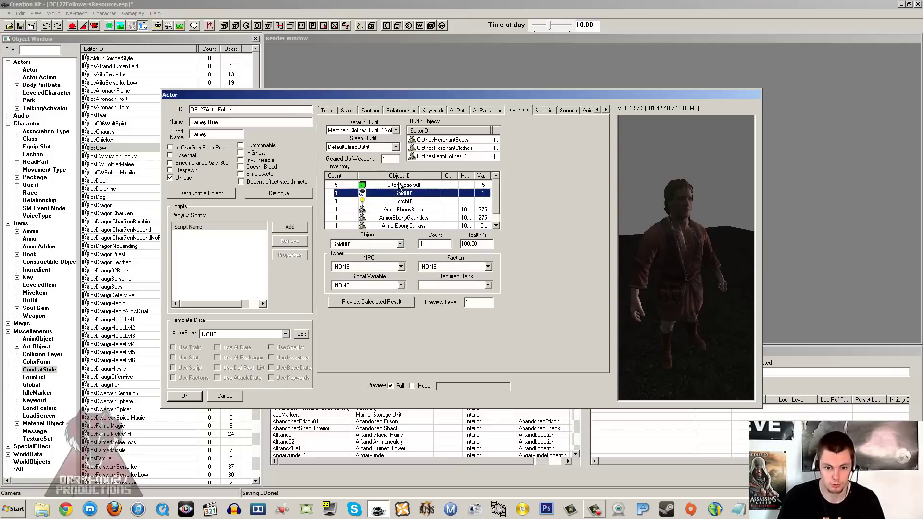
pyautogui.click(399, 185)
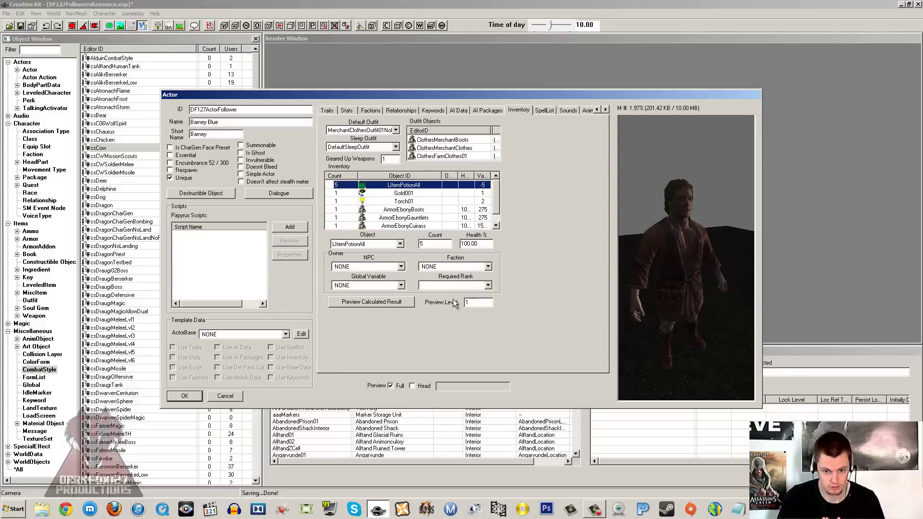
# Preview the calculated inventory result twice at preview level 1 and compare the generated potions.
pyautogui.doubleClick(468, 302)
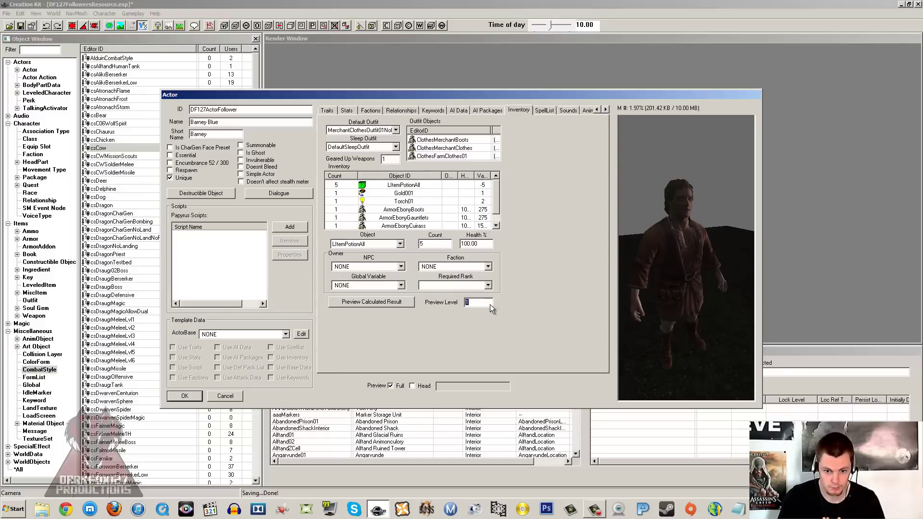
pyautogui.click(397, 302)
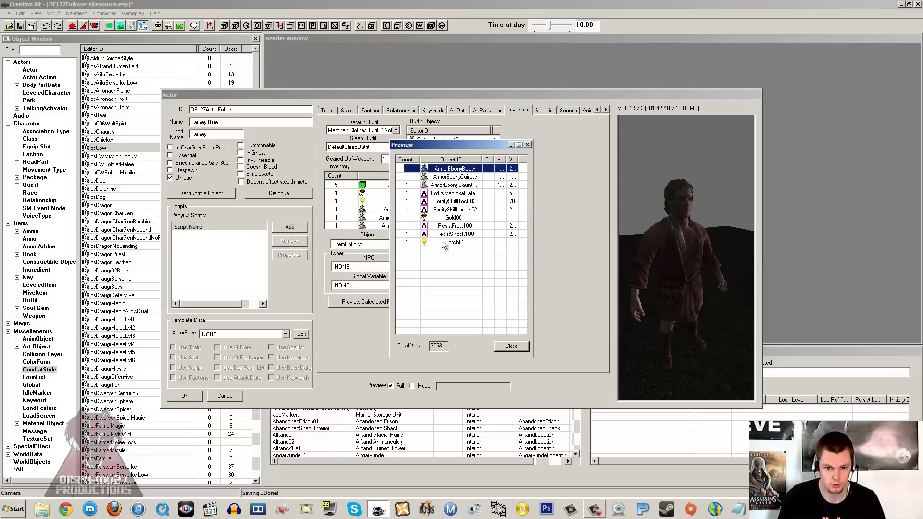
pyautogui.moveTo(454, 213); pyautogui.dragTo(460, 234)
pyautogui.click(511, 346)
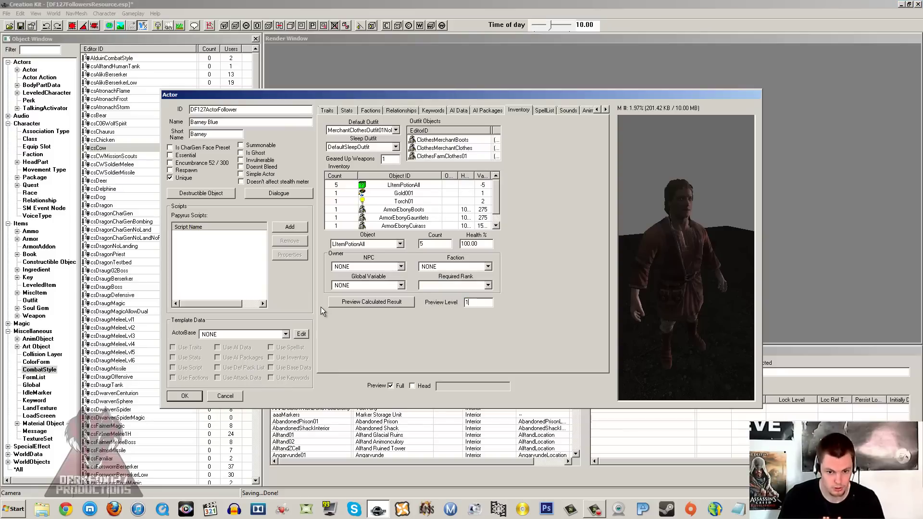
pyautogui.click(372, 302)
pyautogui.moveTo(457, 210)
pyautogui.mouseDown()
pyautogui.moveTo(473, 210)
pyautogui.moveTo(459, 226)
pyautogui.mouseUp()
pyautogui.click(511, 347)
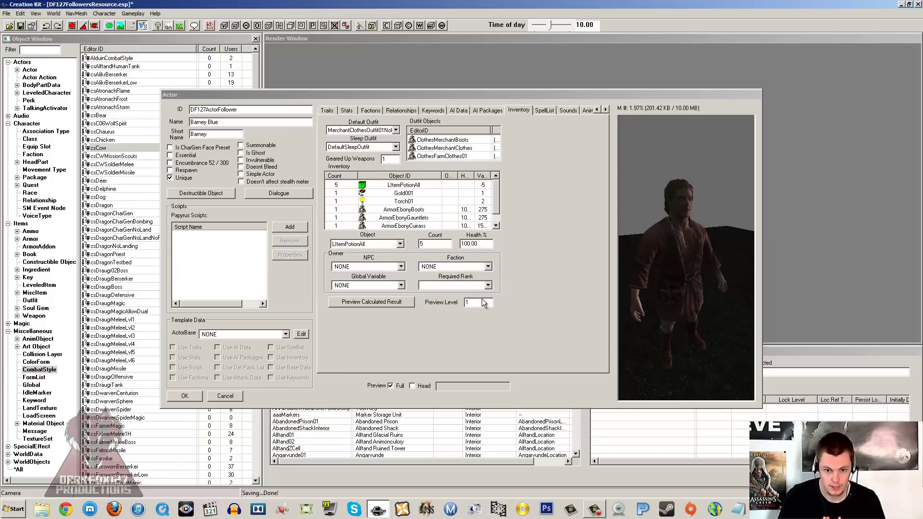
# Preview the calculated inventory result at preview level 100, widening the Object ID column to read the potion names in full.
pyautogui.click(353, 303)
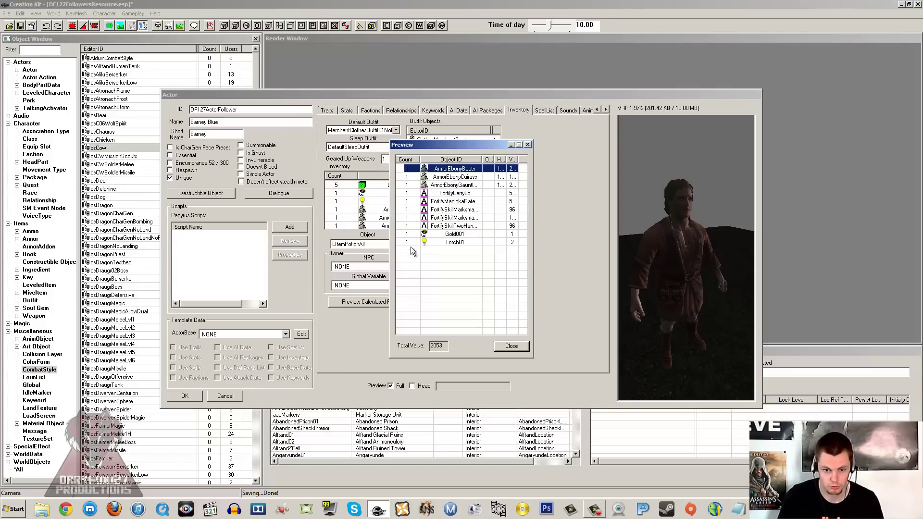
pyautogui.click(470, 202)
pyautogui.moveTo(482, 159); pyautogui.dragTo(500, 160)
pyautogui.click(492, 210)
pyautogui.click(491, 217)
pyautogui.click(488, 242)
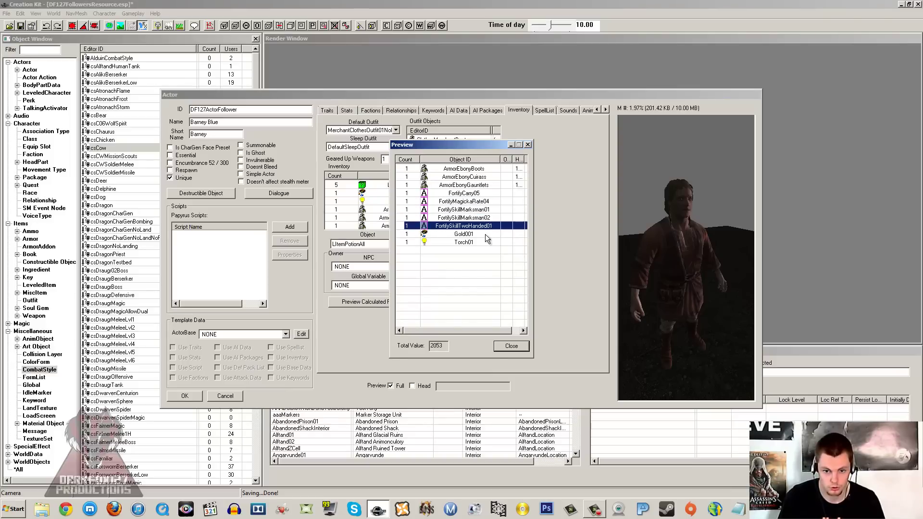
pyautogui.click(511, 346)
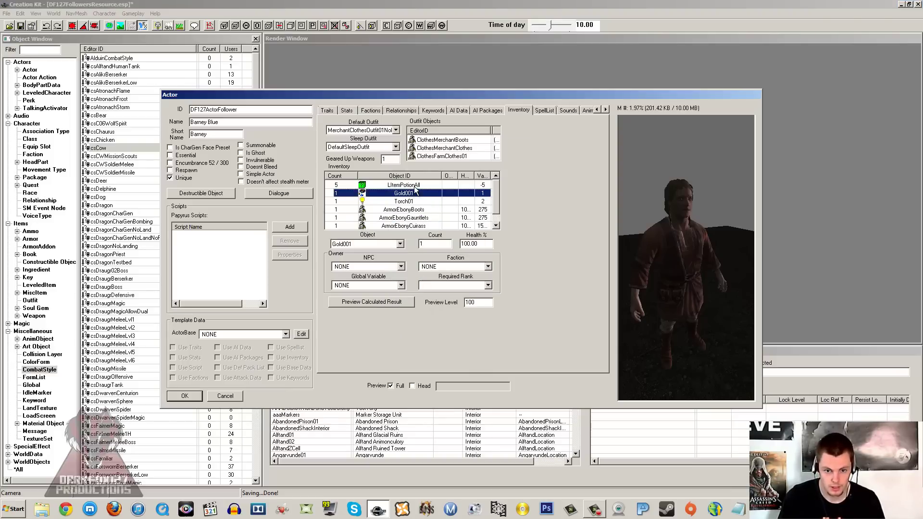
# Accept the actor's inventory changes and save the plugin.
pyautogui.click(416, 186)
pyautogui.click(430, 244)
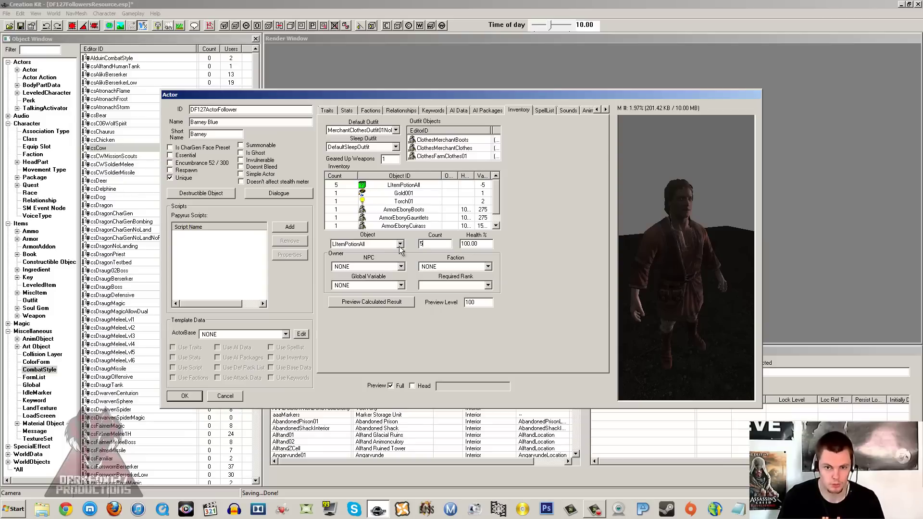
pyautogui.click(403, 211)
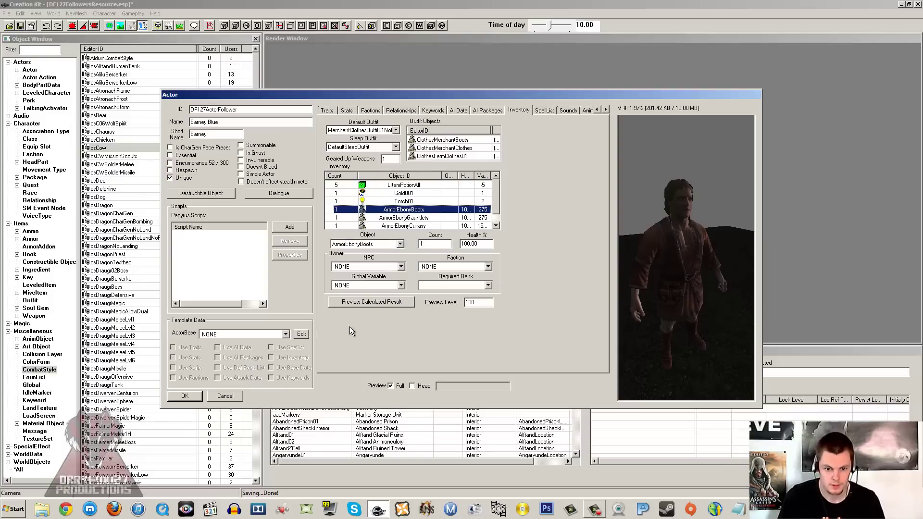
pyautogui.click(192, 396)
pyautogui.click(21, 26)
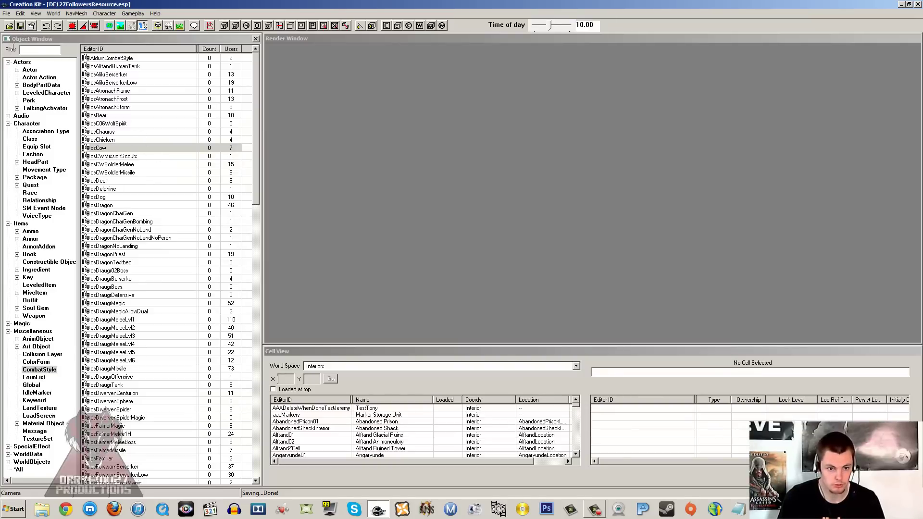
# Filter the Actor category by "df127" and reopen DF127ActorFollower for editing.
pyautogui.click(38, 78)
pyautogui.click(30, 69)
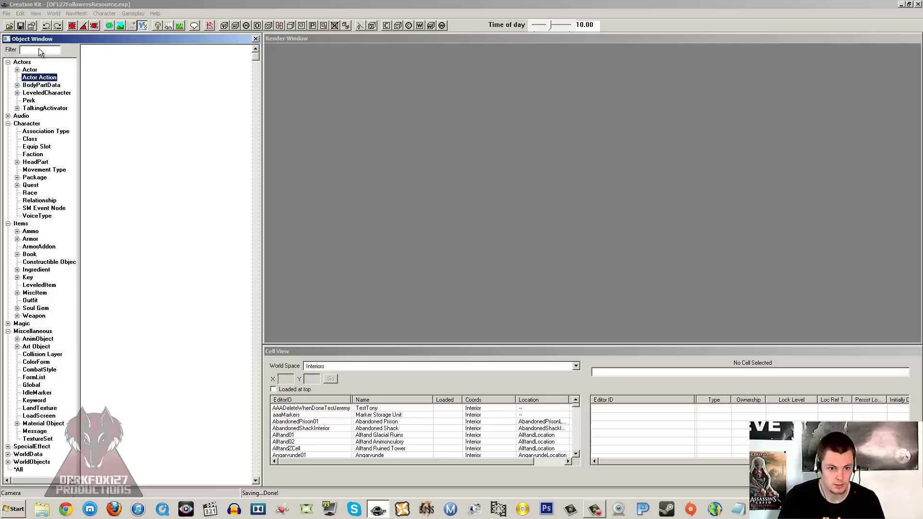
pyautogui.click(39, 50)
pyautogui.write('df127')
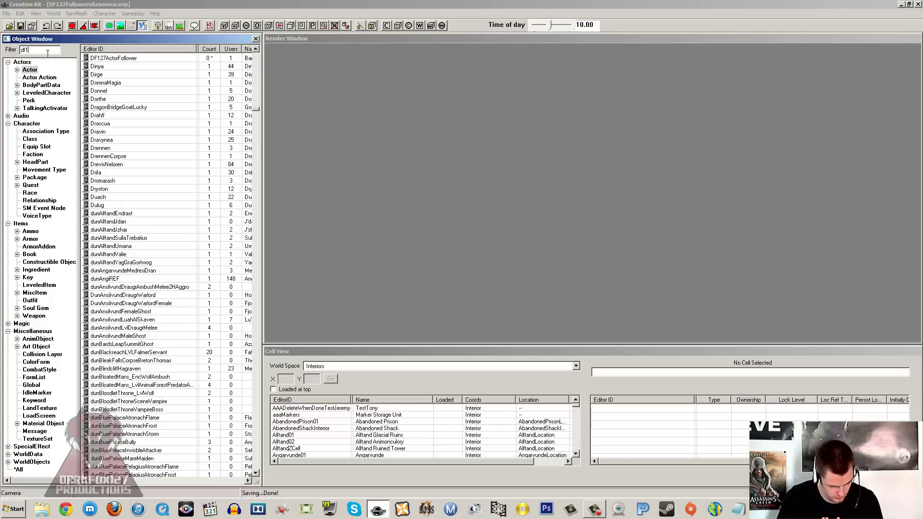
pyautogui.doubleClick(109, 62)
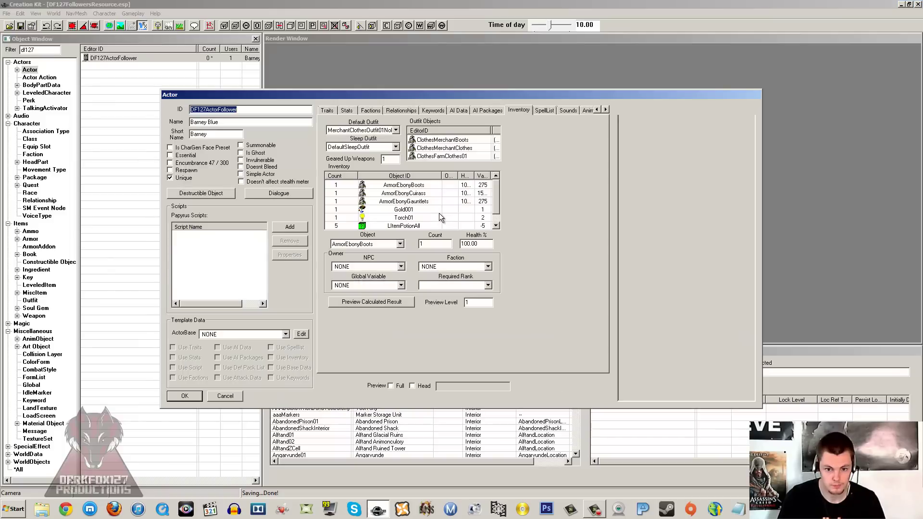
pyautogui.click(439, 212)
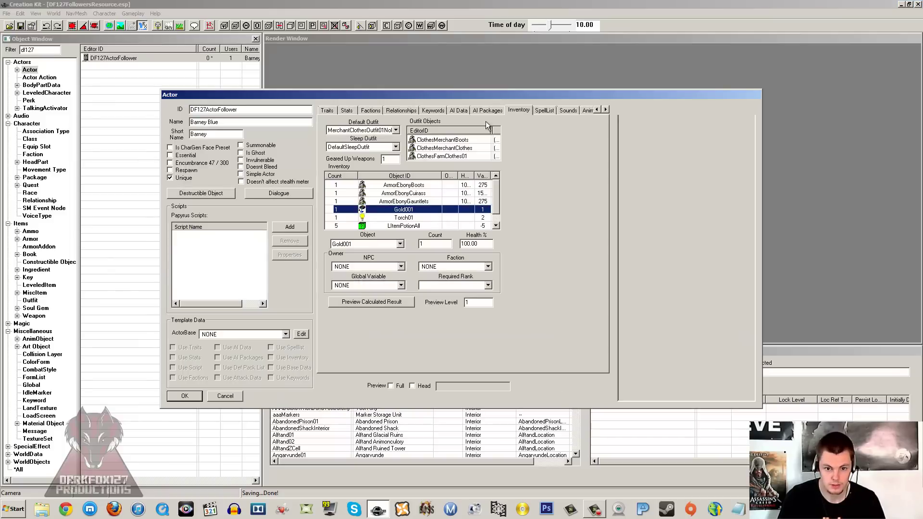
# Examine the follower's spell list and the spells available to add, without adding any.
pyautogui.click(546, 109)
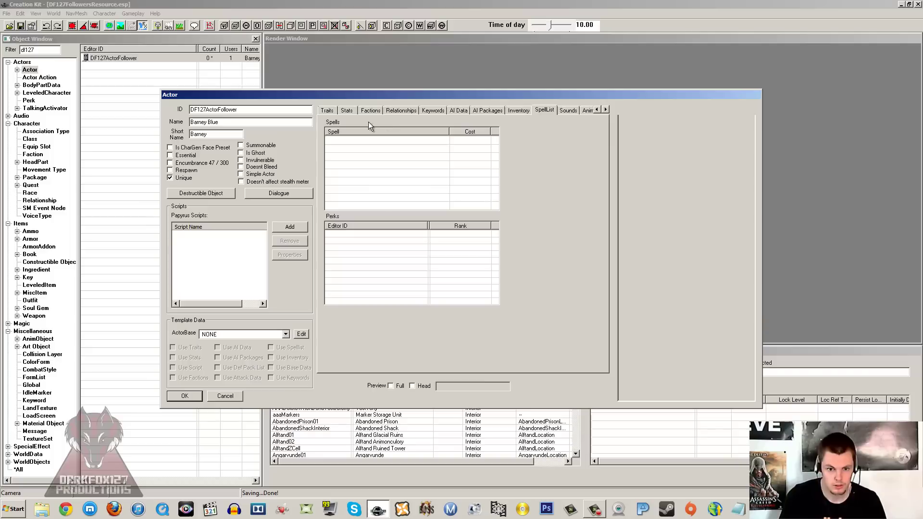
pyautogui.rightClick(377, 170)
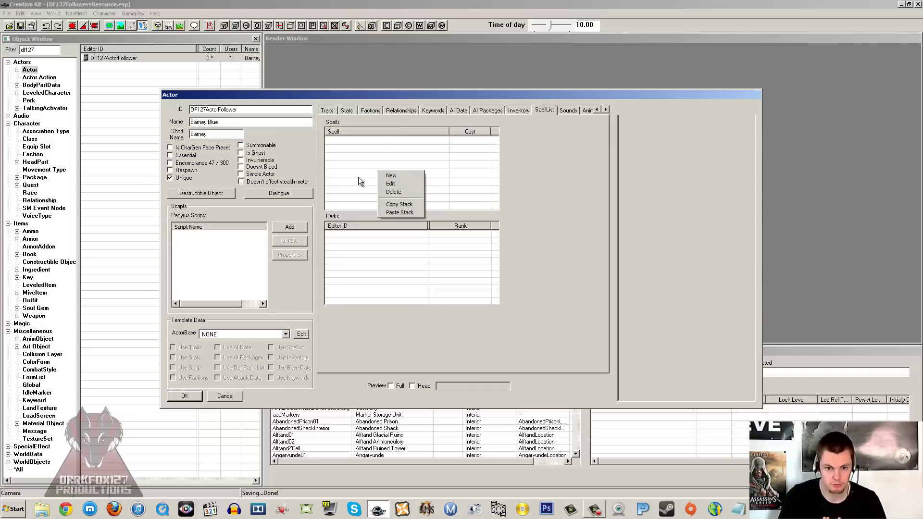
pyautogui.rightClick(361, 170)
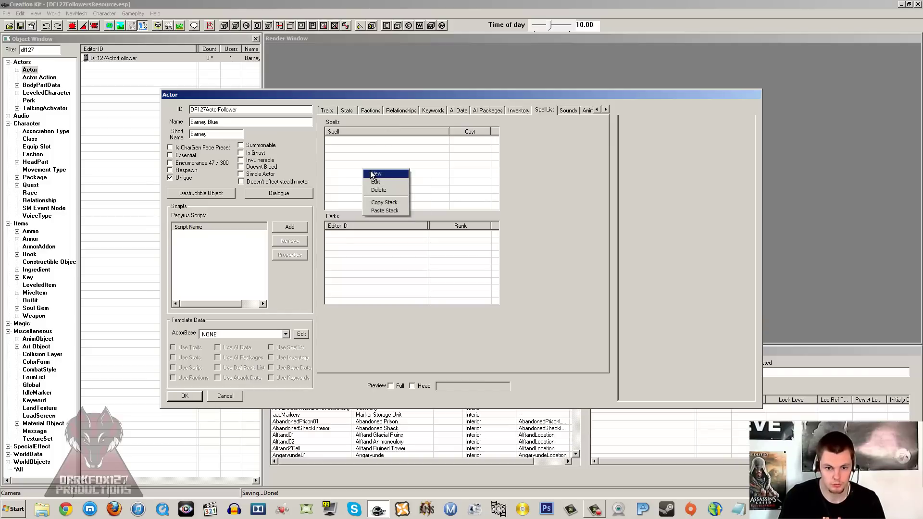
pyautogui.click(385, 174)
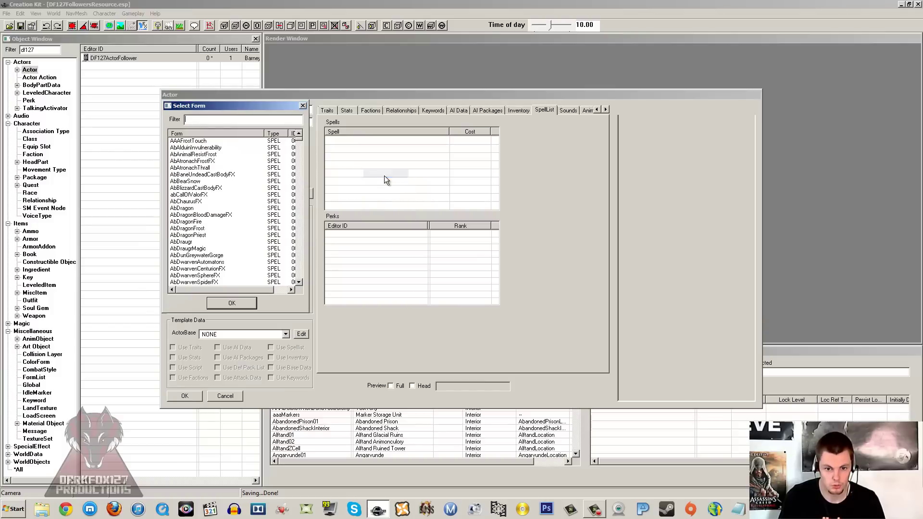
pyautogui.click(303, 106)
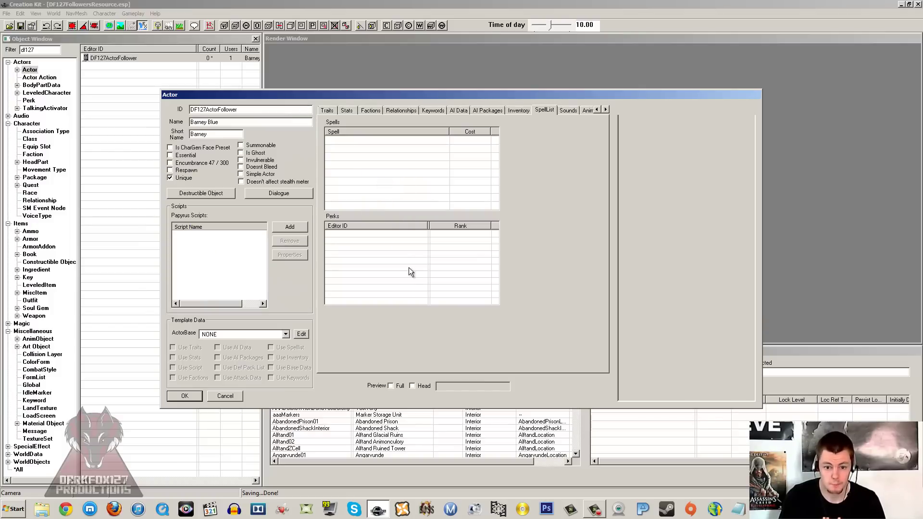
# Examine the blank form for creating a new perk and dismiss it.
pyautogui.rightClick(409, 267)
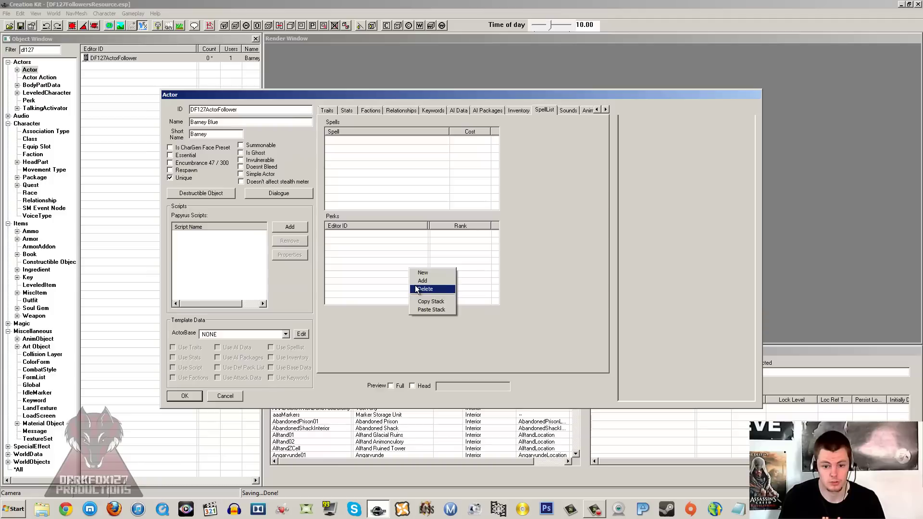
pyautogui.click(418, 273)
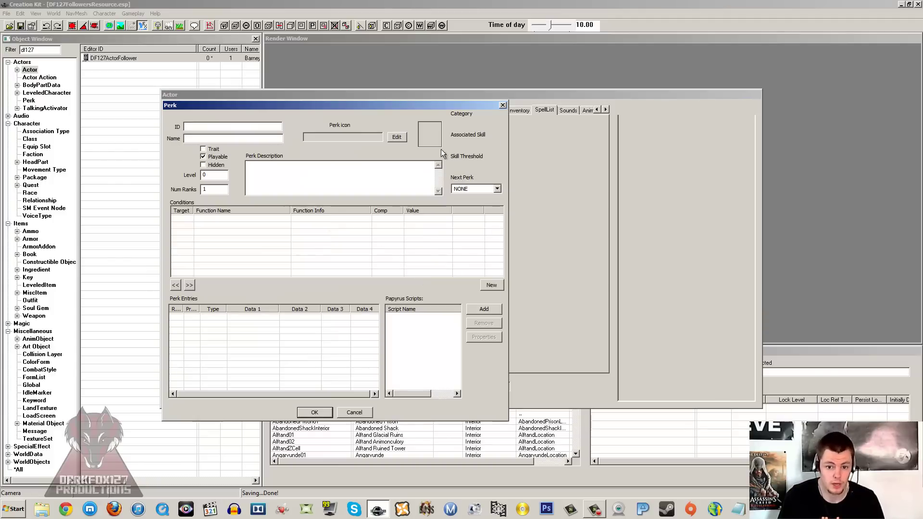
pyautogui.press('Escape')
# Add the LightFoot perk to the follower's perk list.
pyautogui.rightClick(384, 263)
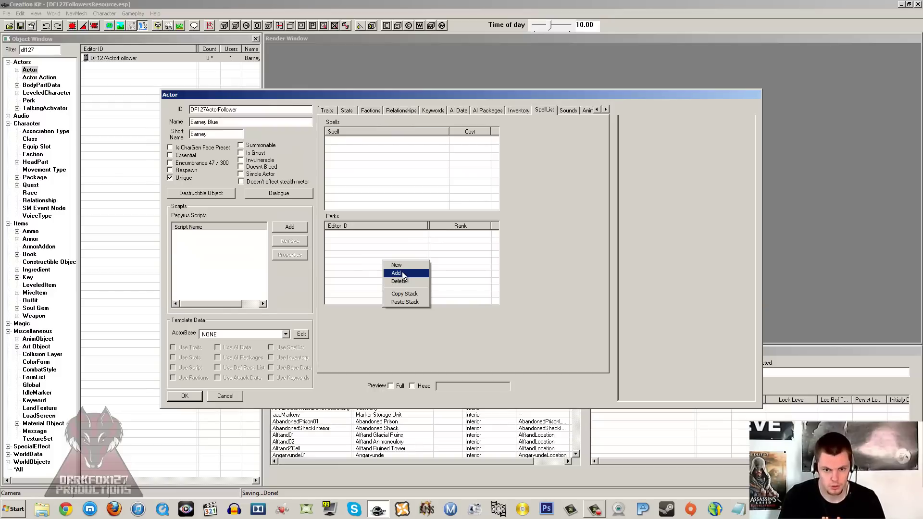
pyautogui.click(401, 273)
pyautogui.moveTo(242, 108); pyautogui.dragTo(226, 118)
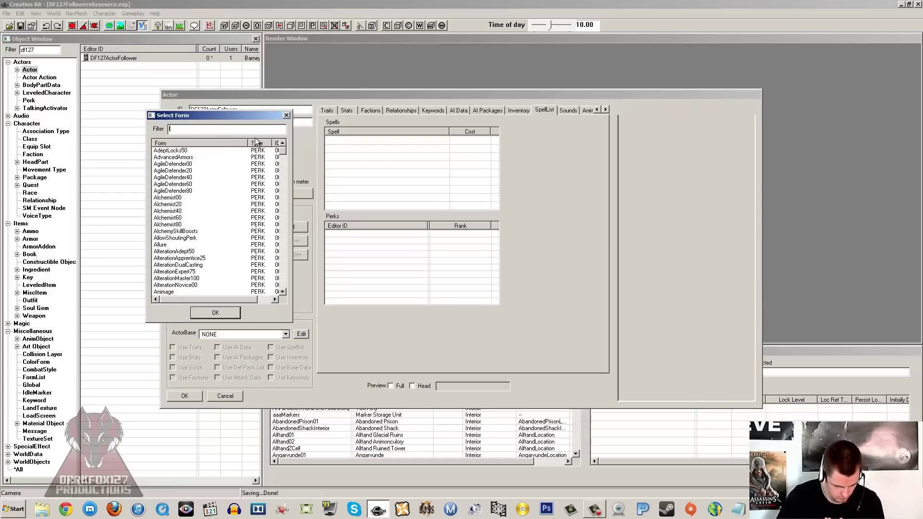
pyautogui.write('lightf')
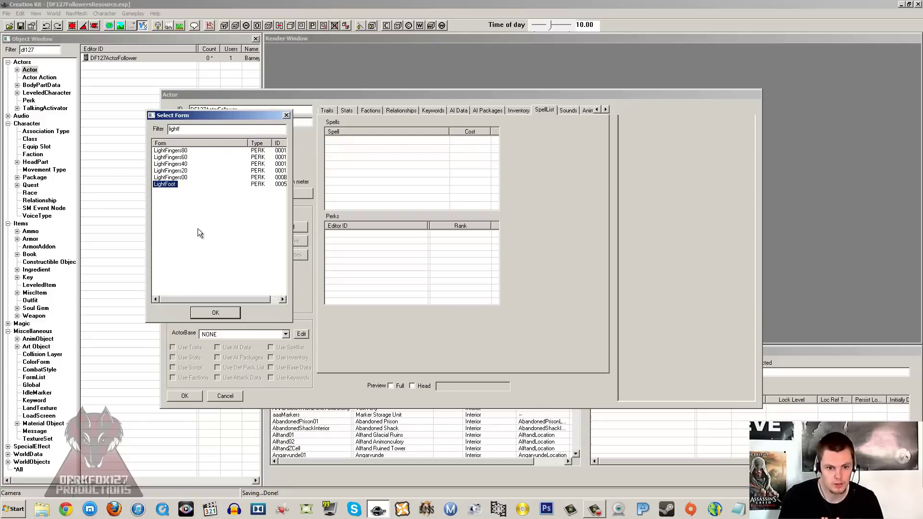
pyautogui.click(215, 313)
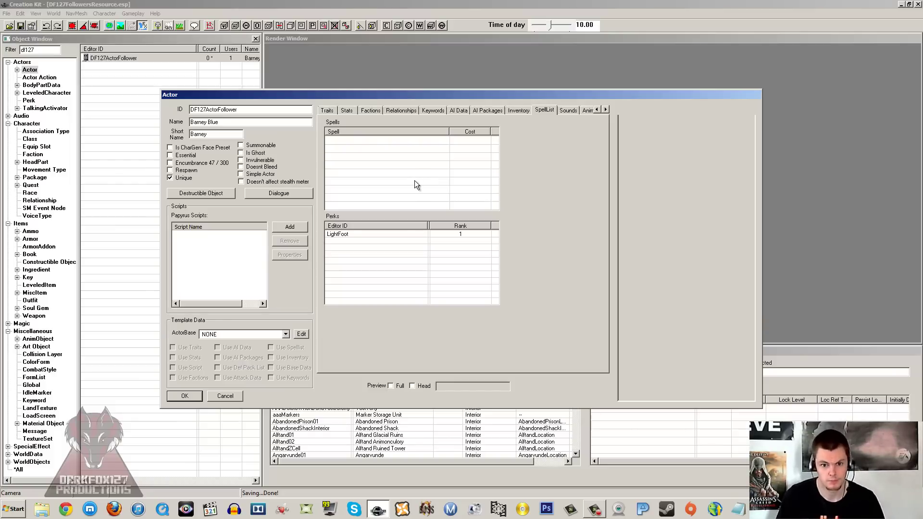
# Add the Flames spell to the follower's spell list, filtering the available spells by "flames".
pyautogui.rightClick(394, 165)
pyautogui.click(408, 169)
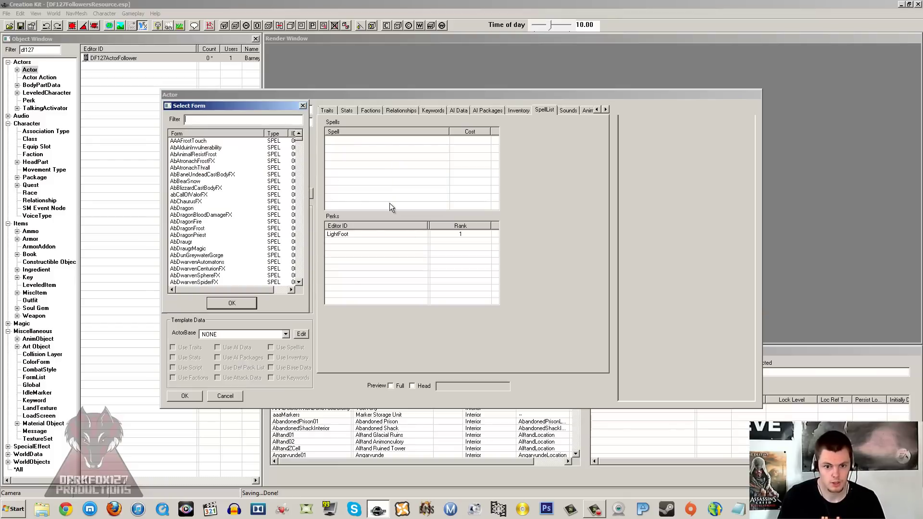
pyautogui.click(220, 162)
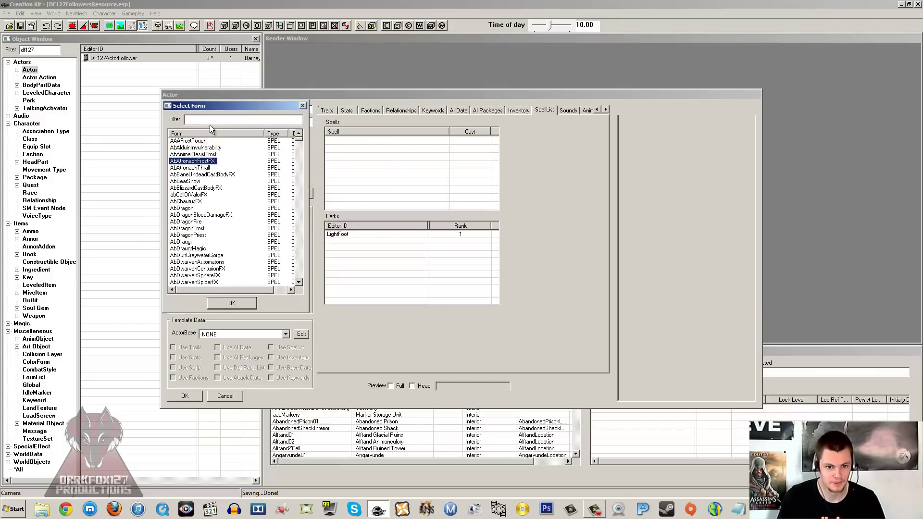
pyautogui.click(210, 123)
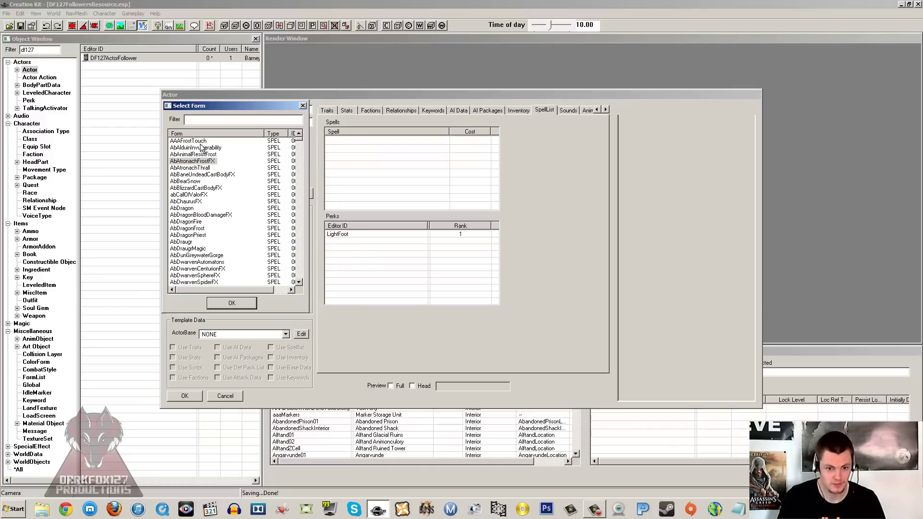
pyautogui.click(225, 121)
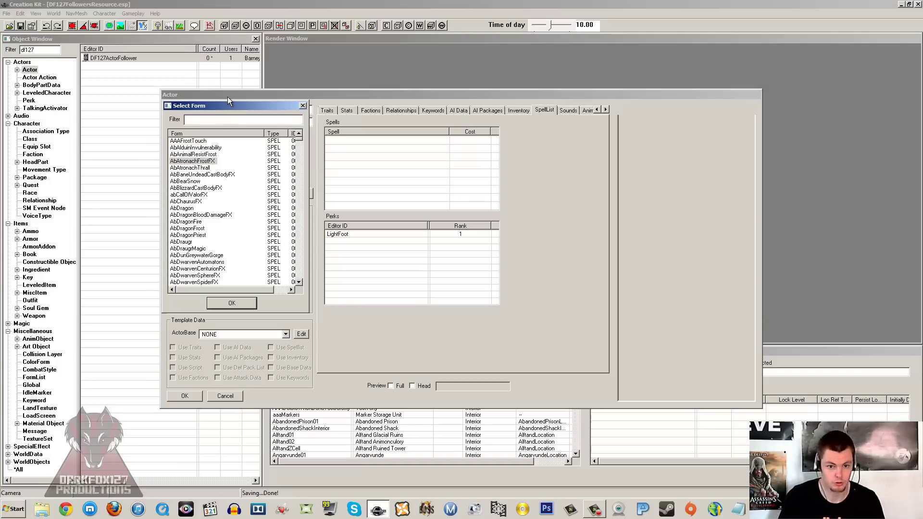
pyautogui.moveTo(221, 105); pyautogui.dragTo(245, 114)
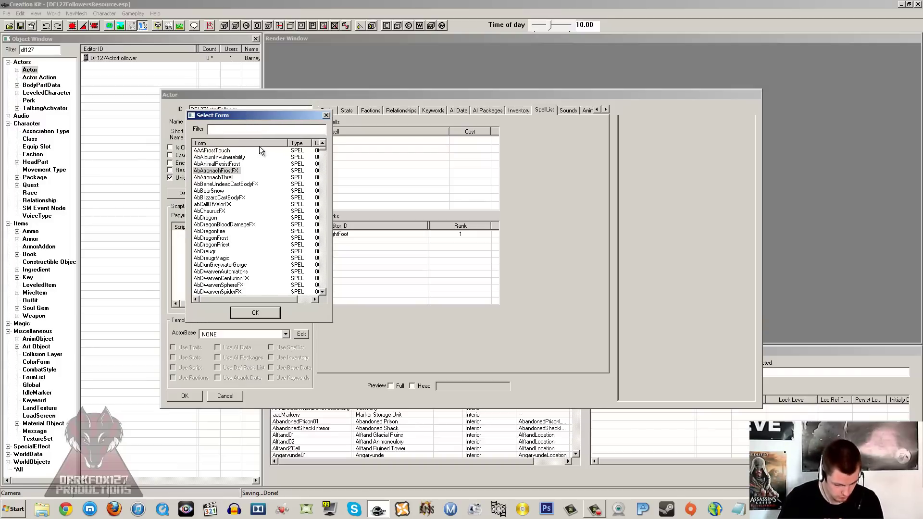
pyautogui.write('flames')
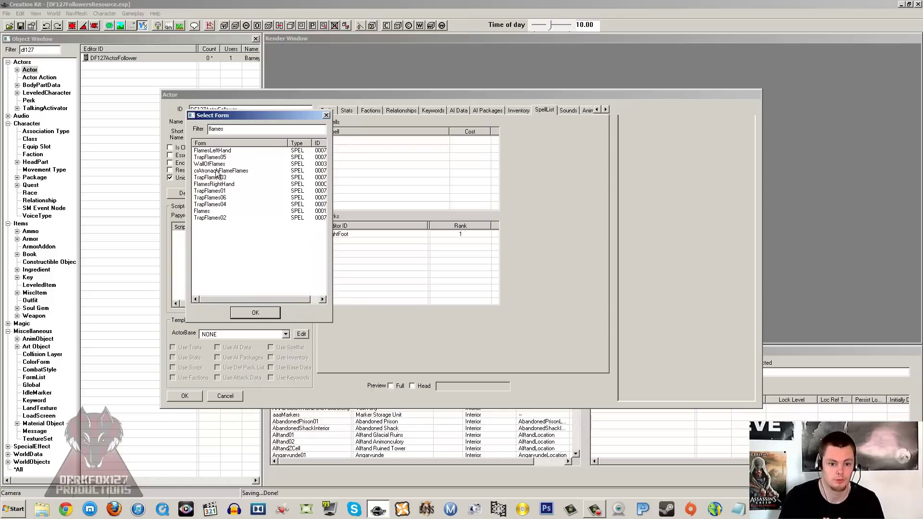
pyautogui.doubleClick(200, 211)
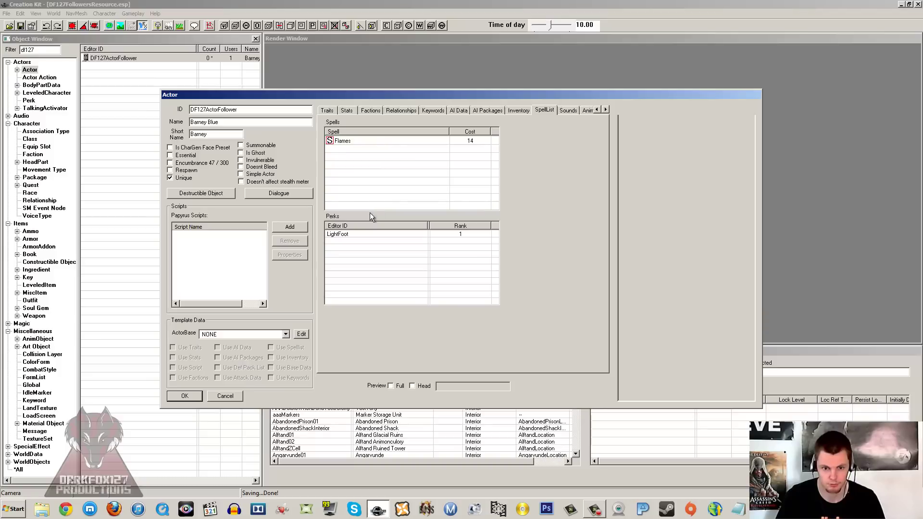
# Examine the follower's sound, animation, attack data and character generation parts settings, including the MaleHead_Cheeks2 and MaleLowerEyeSocket tint layers.
pyautogui.click(563, 109)
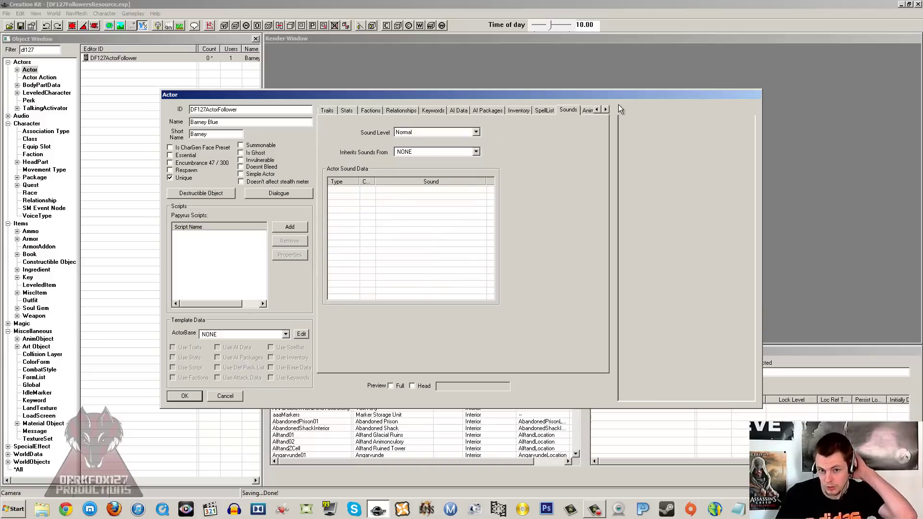
pyautogui.click(605, 109)
pyautogui.click(606, 109)
pyautogui.click(606, 109)
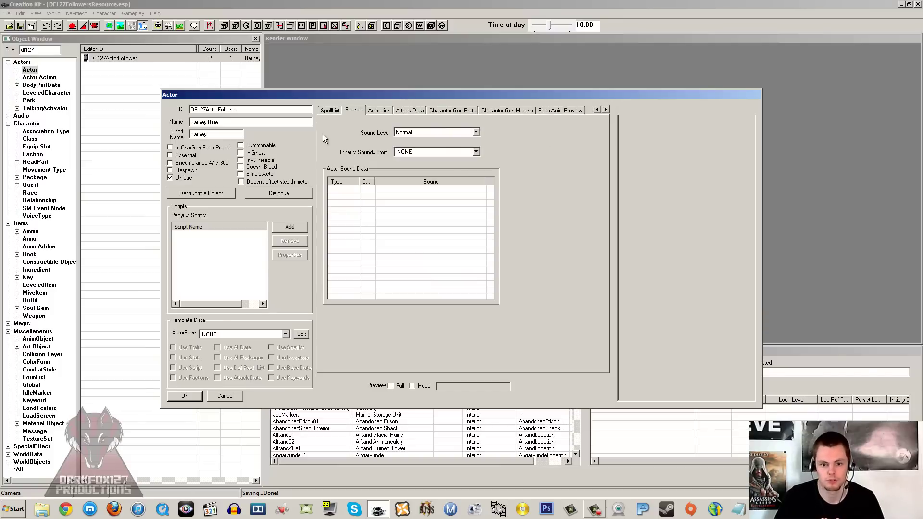
pyautogui.click(380, 111)
pyautogui.click(408, 110)
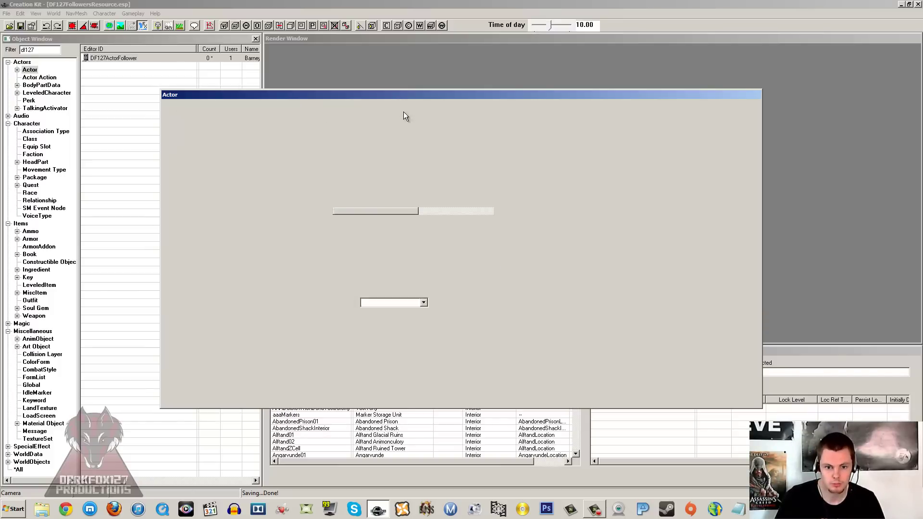
pyautogui.click(446, 112)
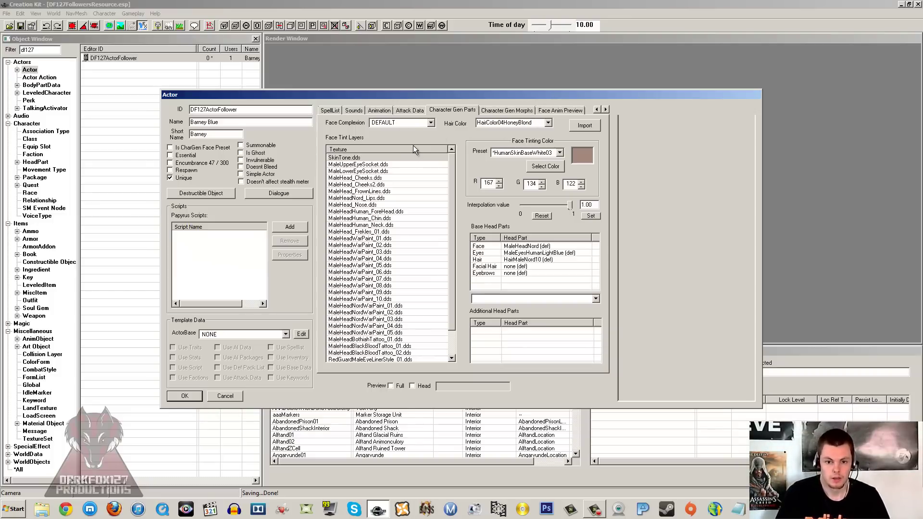
pyautogui.click(397, 184)
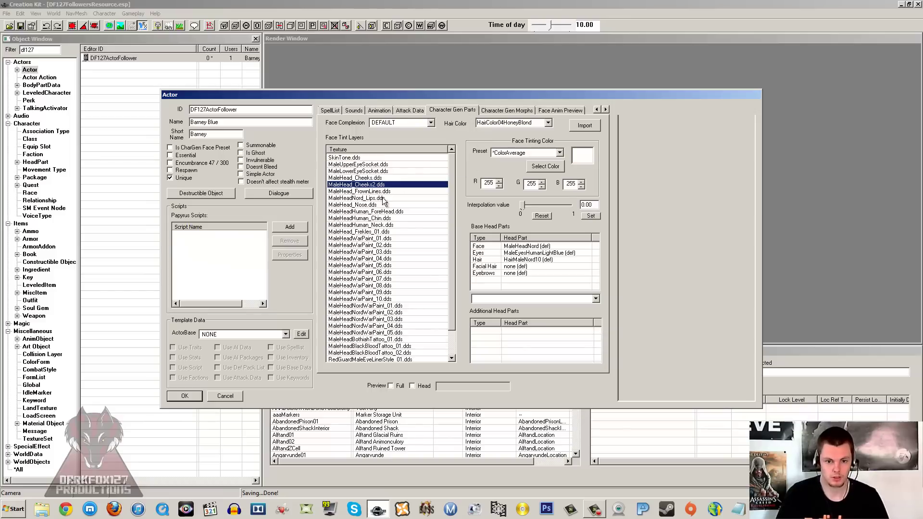
pyautogui.click(368, 171)
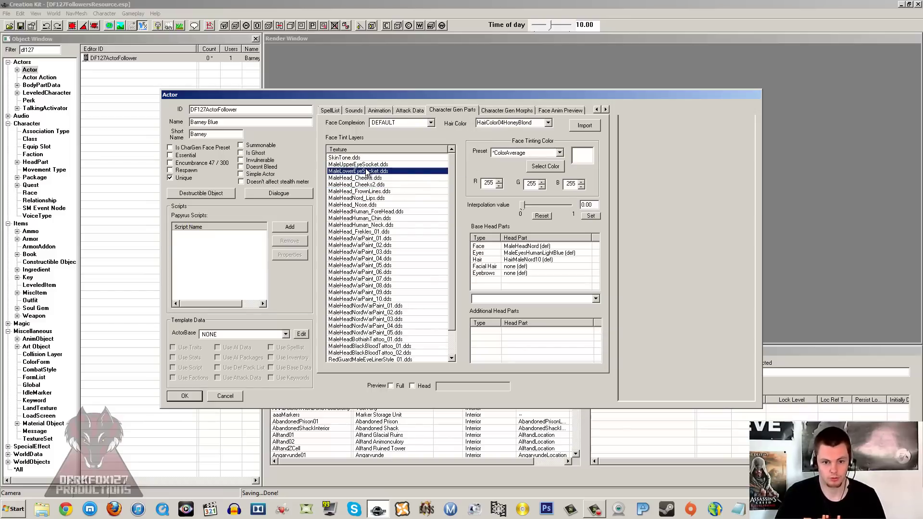
# Show the head preview of the follower and inspect the face up close from an angle.
pyautogui.click(412, 386)
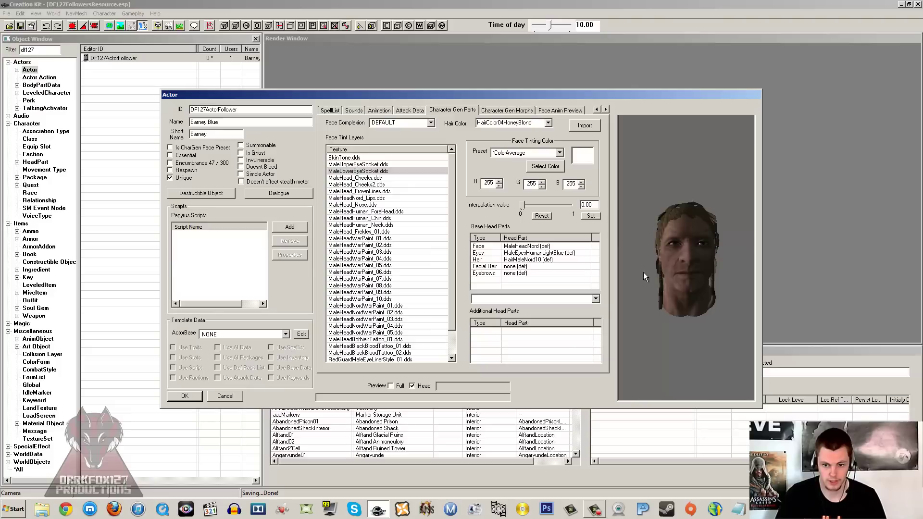
pyautogui.scroll(3, 678, 255)
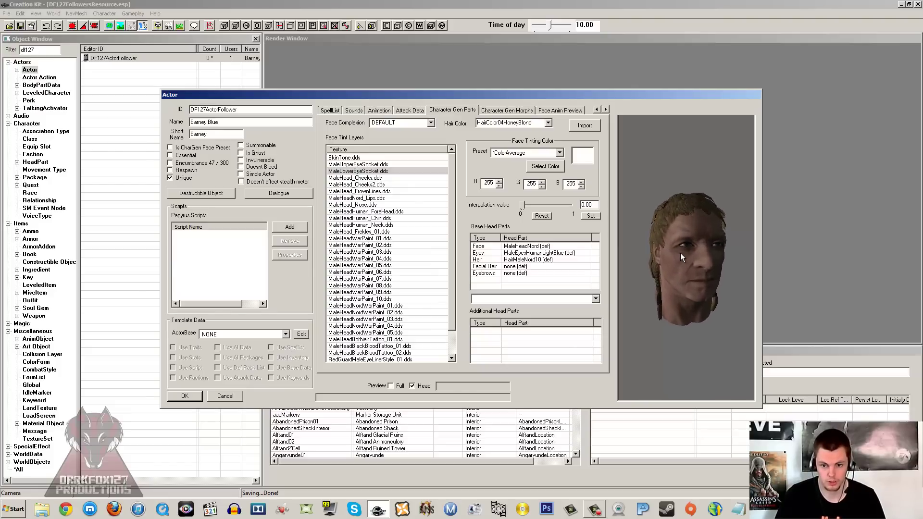
pyautogui.scroll(3, 702, 249)
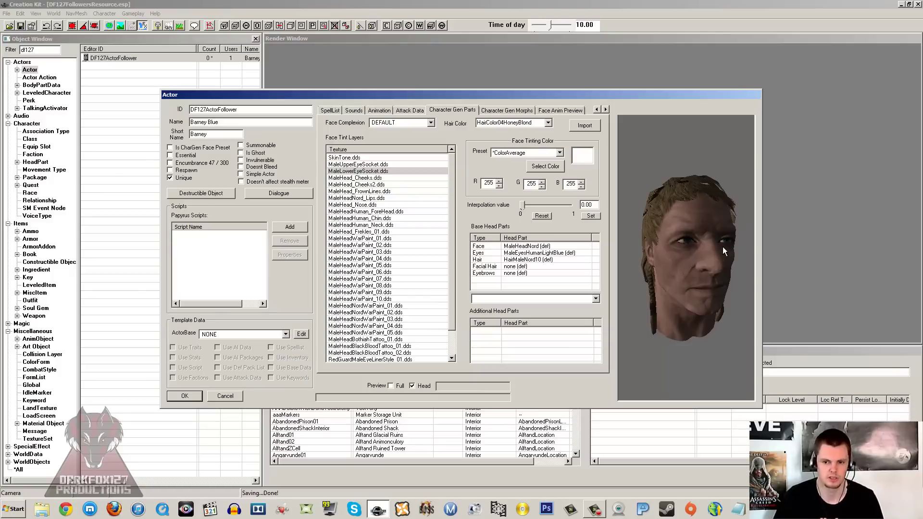
pyautogui.moveTo(716, 247); pyautogui.dragTo(713, 244)
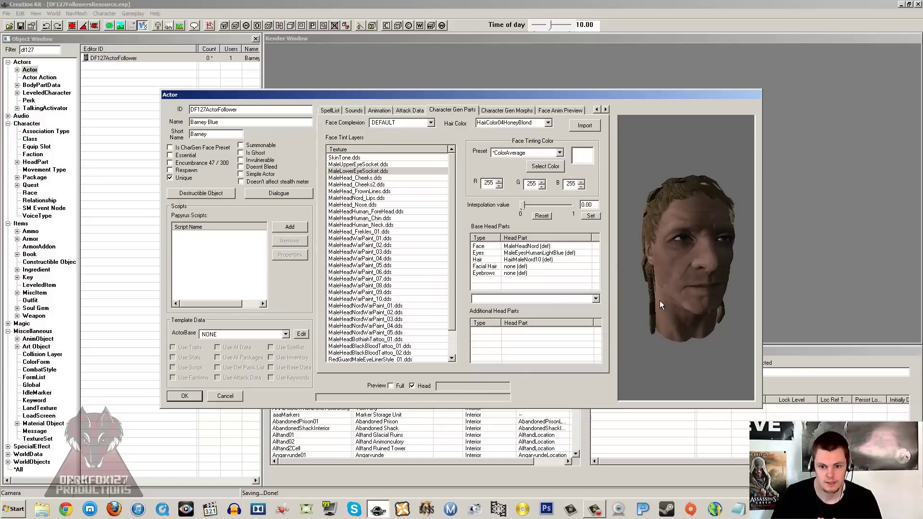
pyautogui.moveTo(659, 301); pyautogui.dragTo(670, 298)
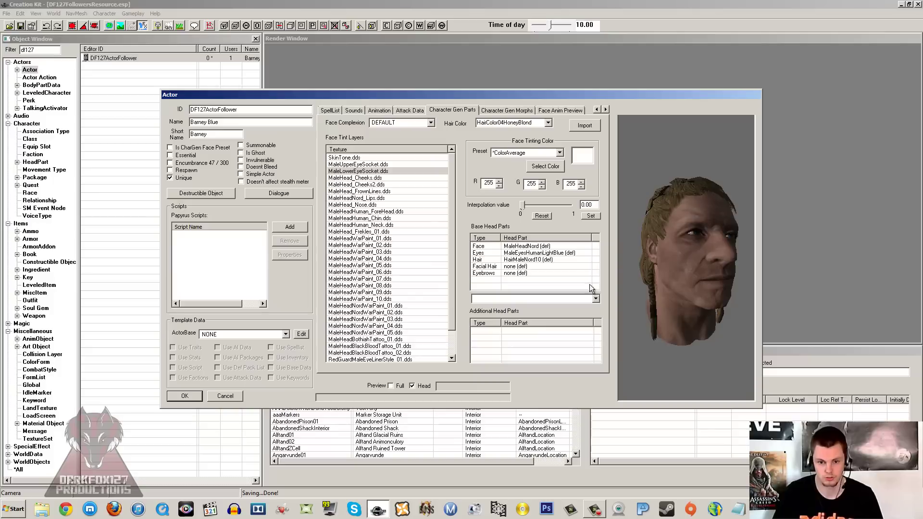
# Set the follower's facial hair base head part to HumanBeard22 and check it on the head preview.
pyautogui.click(506, 266)
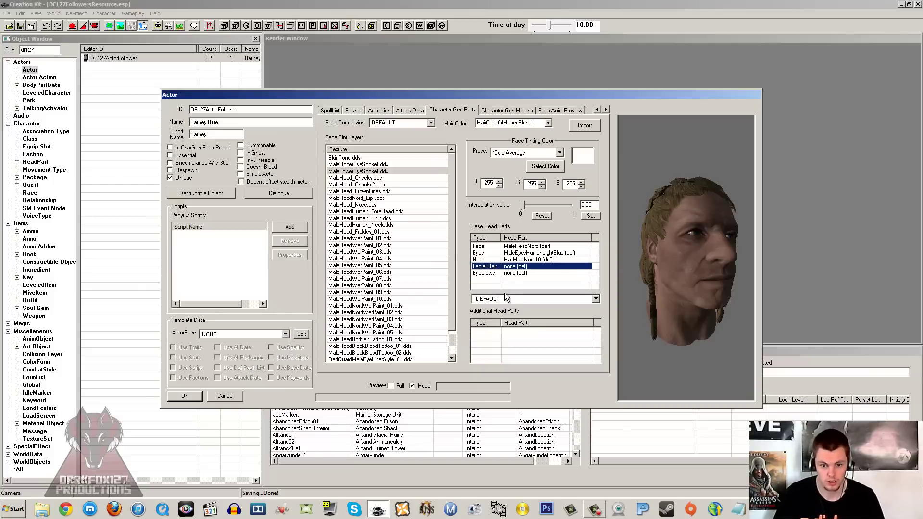
pyautogui.click(503, 296)
pyautogui.scroll(-2, 501, 296)
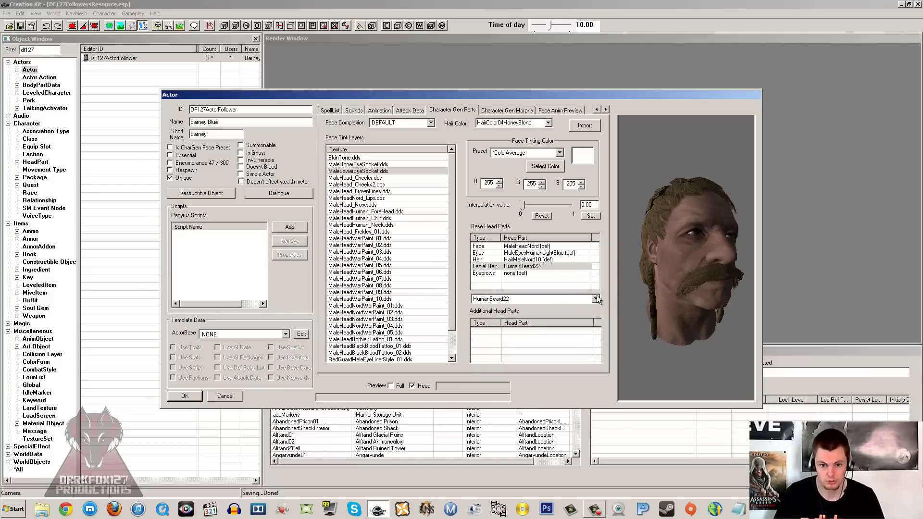
pyautogui.moveTo(712, 267); pyautogui.dragTo(595, 252)
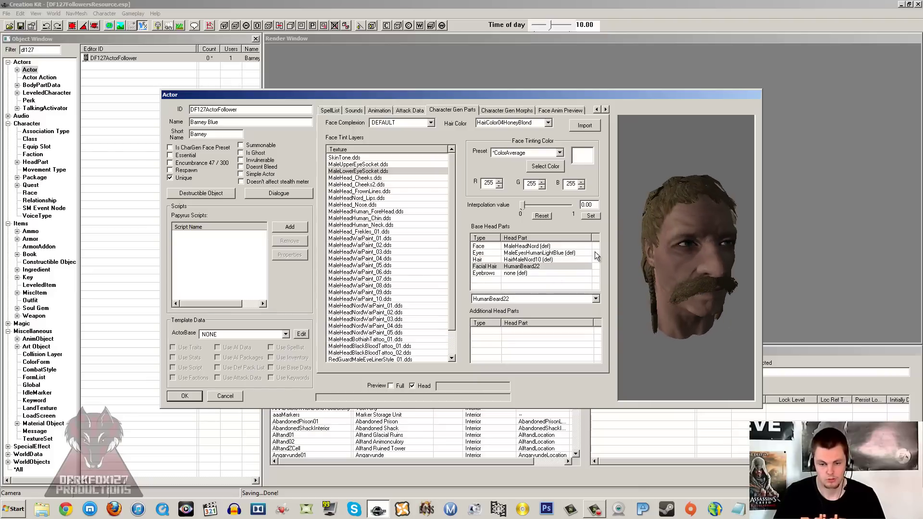
# Inspect the follower in the full-body preview, turned around and enlarged, and return to the head preview.
pyautogui.click(400, 386)
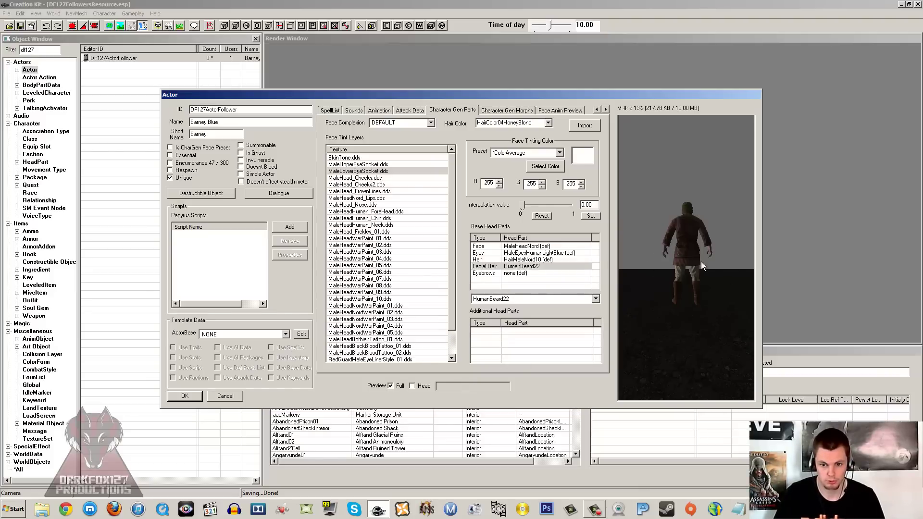
pyautogui.moveTo(701, 262); pyautogui.dragTo(682, 267)
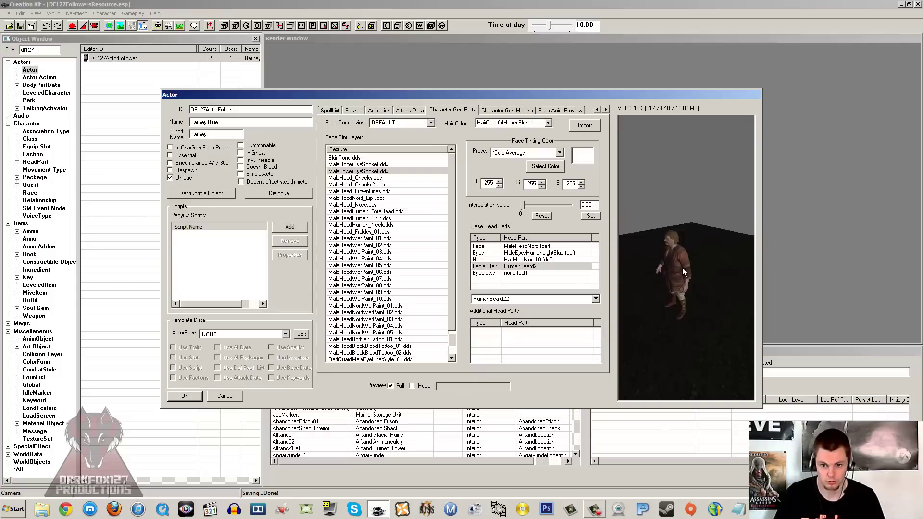
pyautogui.scroll(-10, 682, 267)
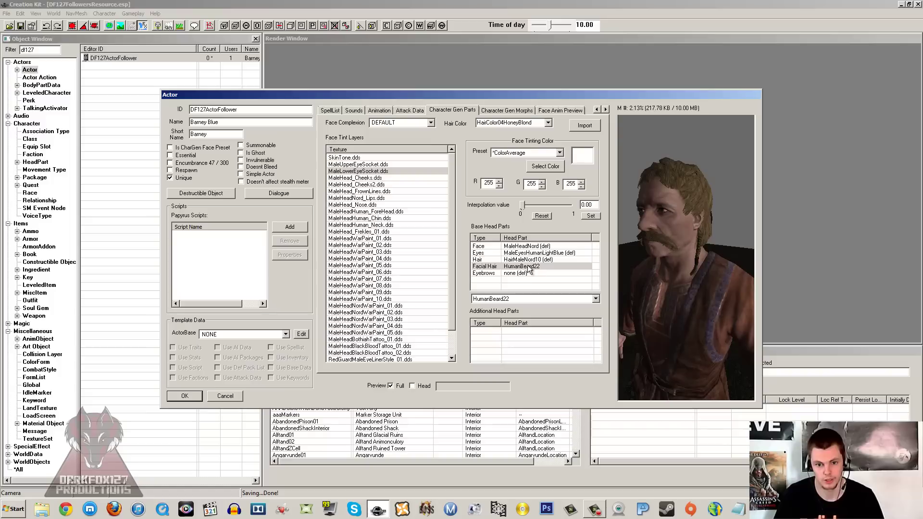
pyautogui.click(416, 386)
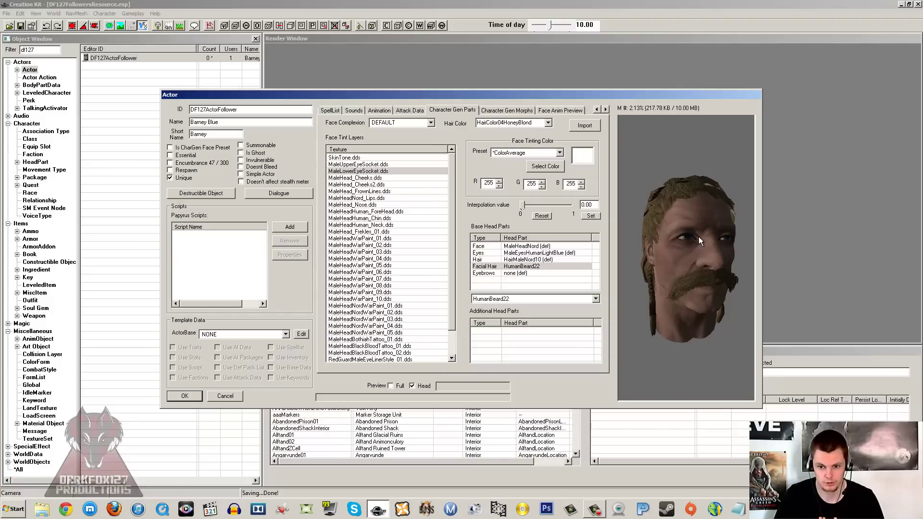
# Examine the face, eyes, hair, facial hair and eyebrows entries of the base head parts without changing them.
pyautogui.click(531, 252)
pyautogui.click(514, 246)
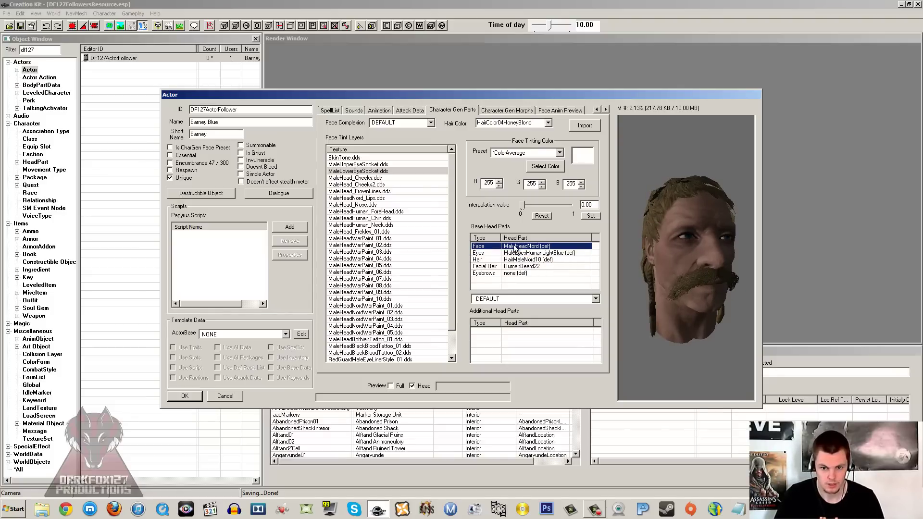
pyautogui.click(511, 253)
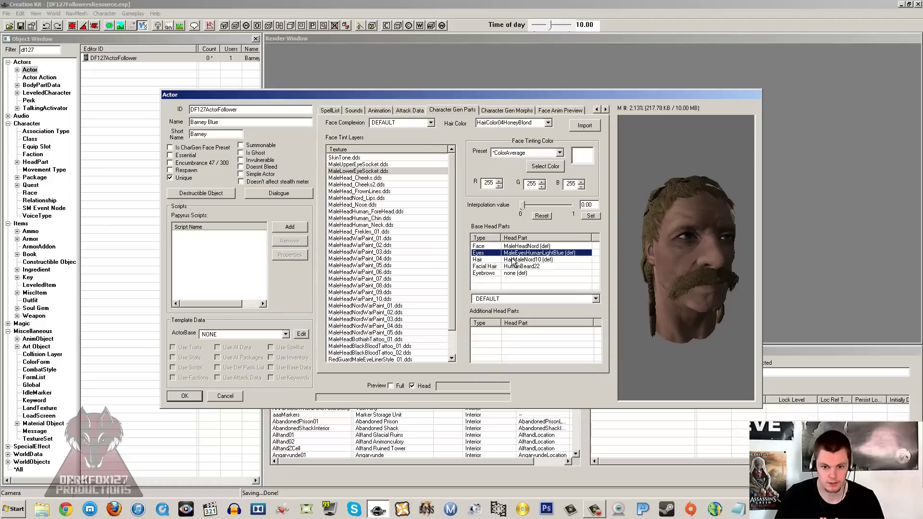
pyautogui.click(510, 260)
pyautogui.click(512, 266)
pyautogui.click(520, 273)
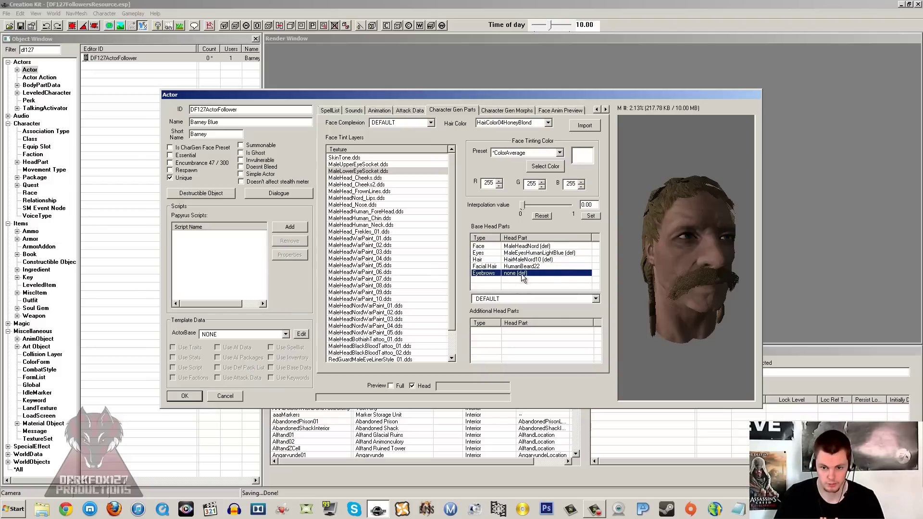
pyautogui.click(639, 261)
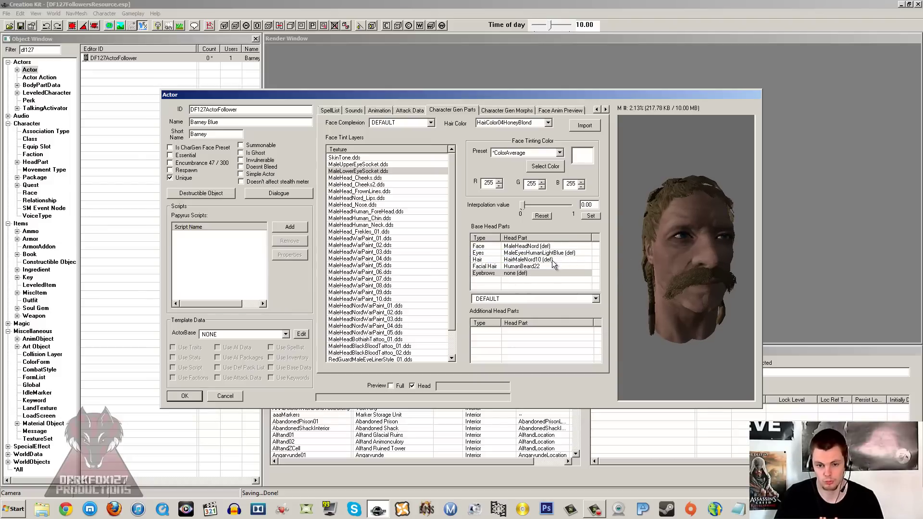
pyautogui.click(538, 259)
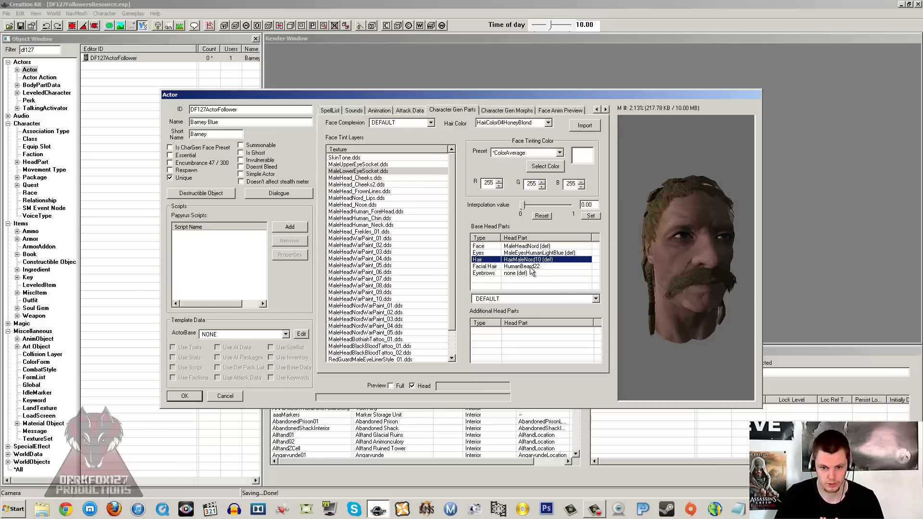
pyautogui.click(519, 267)
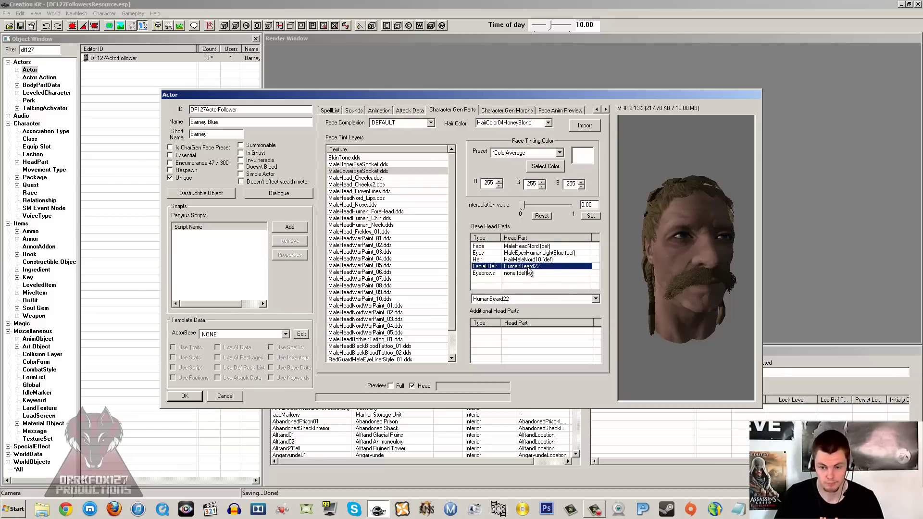
pyautogui.click(527, 272)
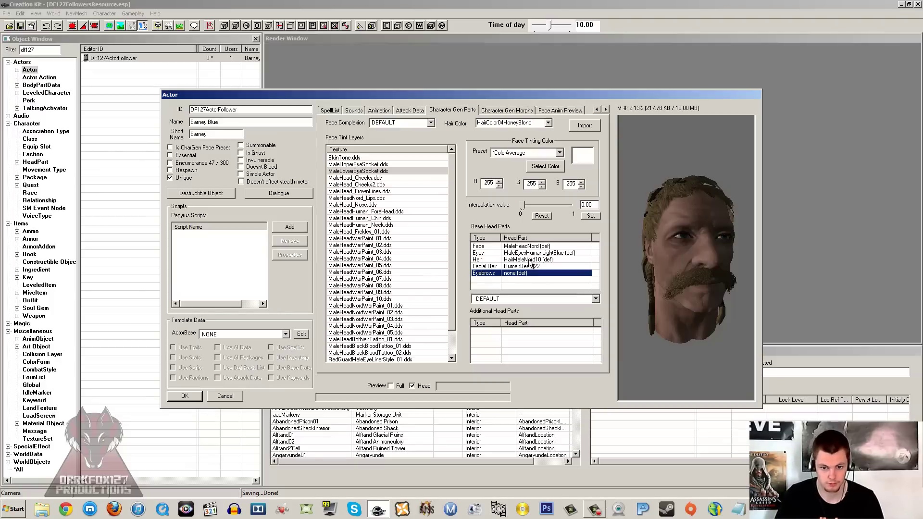
pyautogui.click(523, 247)
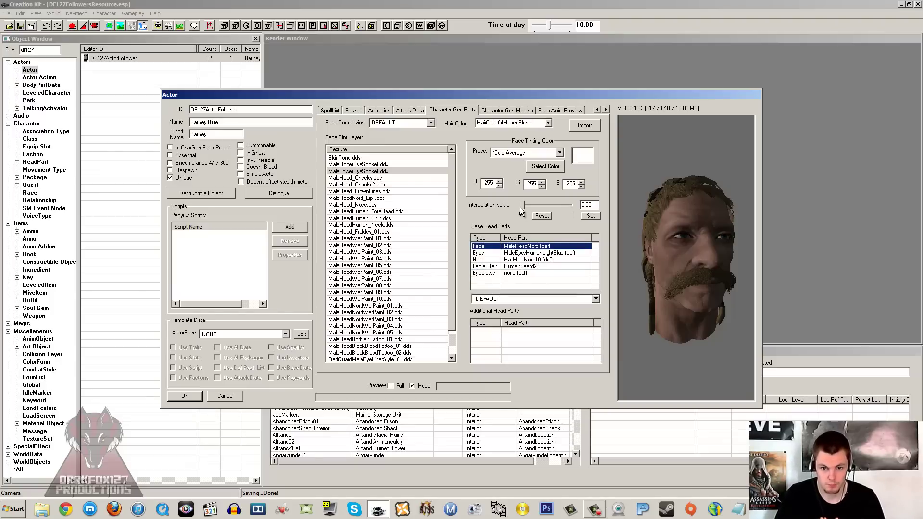
pyautogui.click(525, 337)
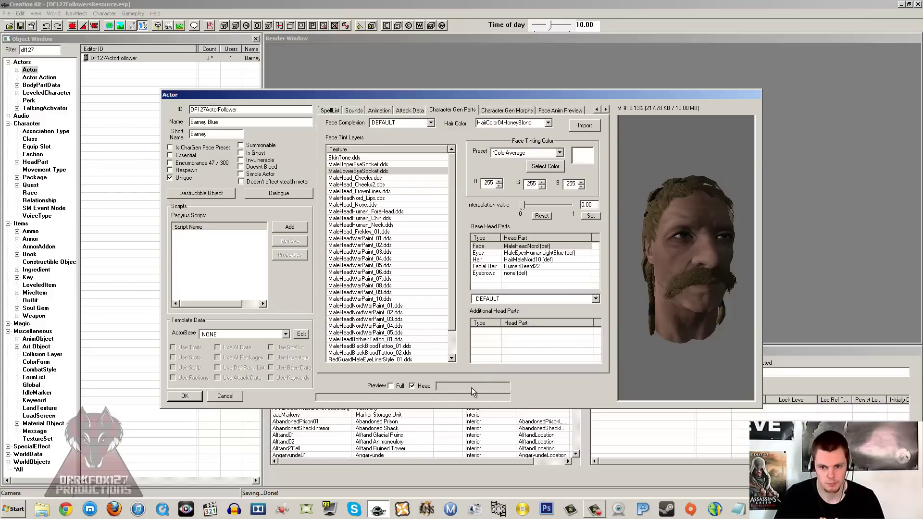
pyautogui.moveTo(652, 284); pyautogui.dragTo(671, 282)
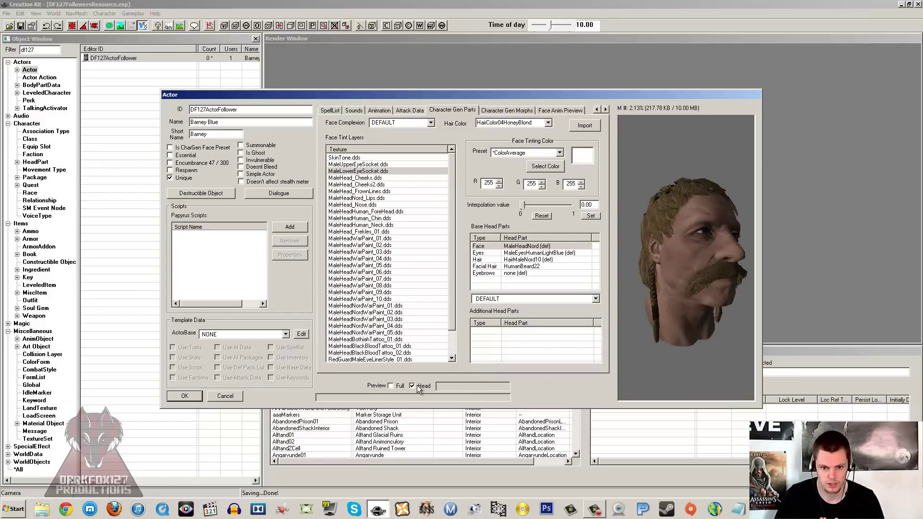
# Set the follower's hair base head part to HairMaleElder4 and check it on the head preview.
pyautogui.click(525, 260)
pyautogui.click(515, 296)
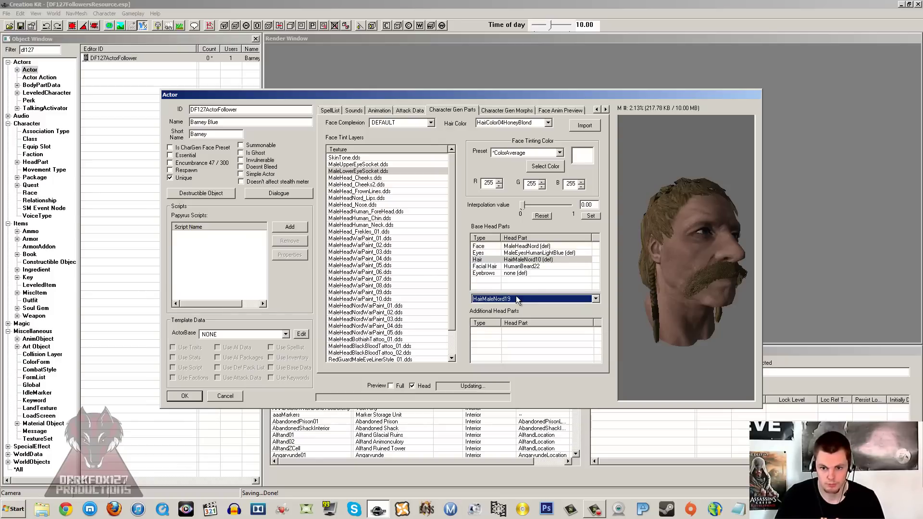
pyautogui.scroll(5, 529, 301)
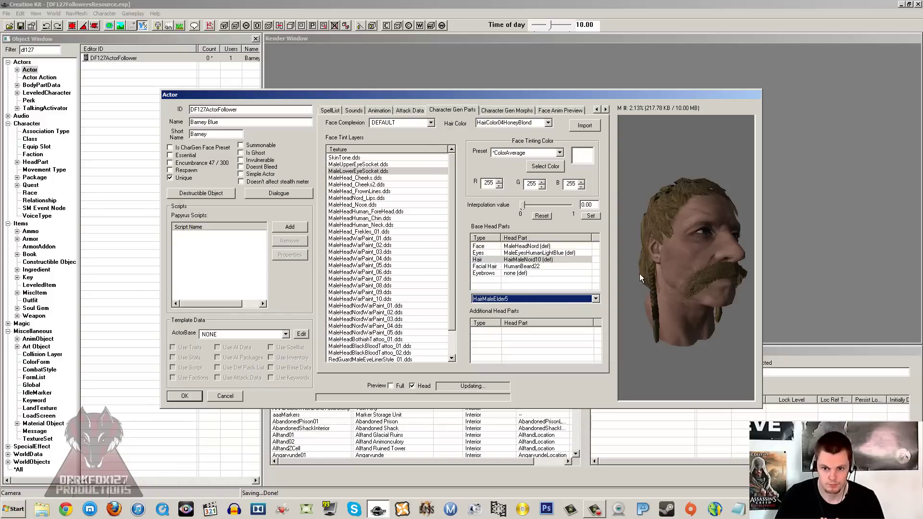
pyautogui.moveTo(653, 294); pyautogui.dragTo(676, 263)
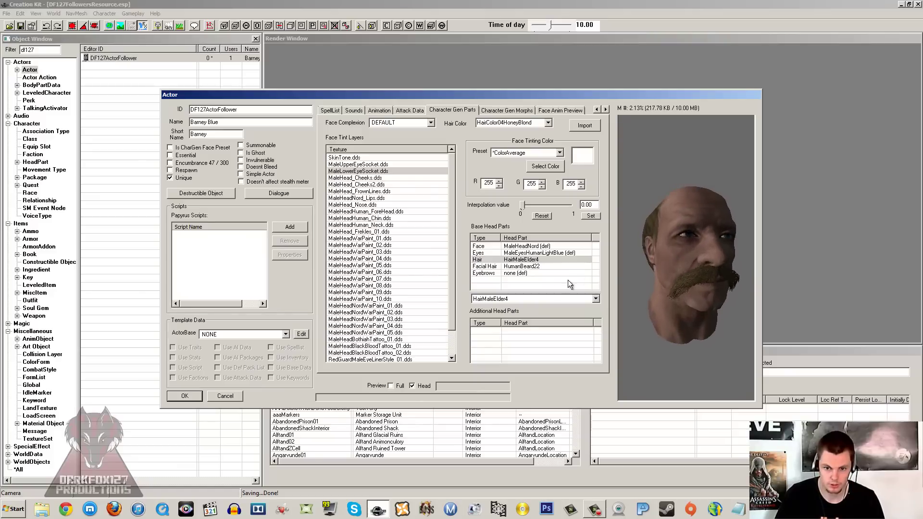
# Set the follower's eyebrows base head part to BrowsMaleHumanoid08 and check them on the head preview.
pyautogui.click(516, 267)
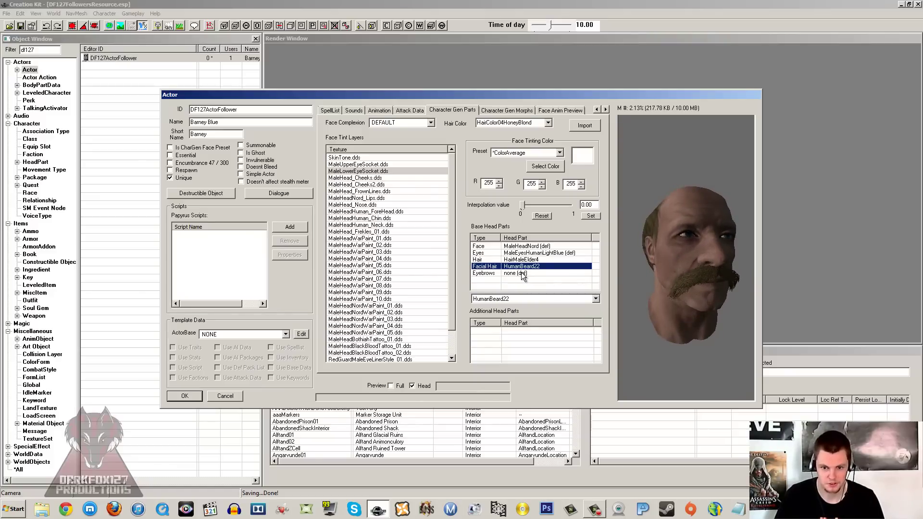
pyautogui.click(517, 274)
pyautogui.click(518, 298)
pyautogui.scroll(4, 518, 297)
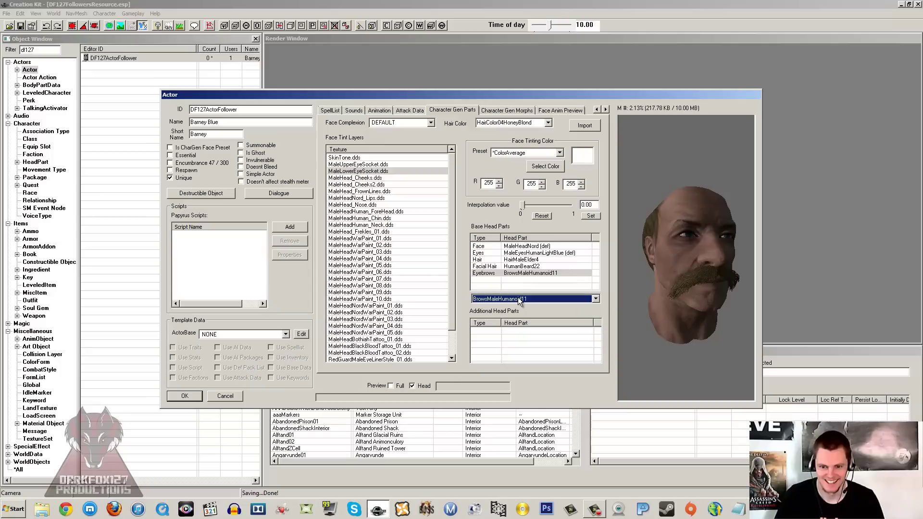
pyautogui.scroll(1, 518, 297)
pyautogui.moveTo(631, 281); pyautogui.dragTo(647, 252)
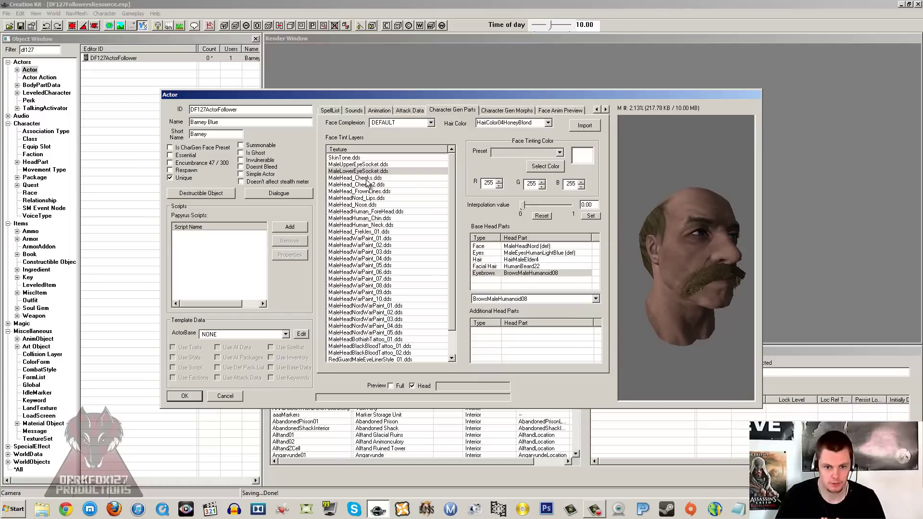
# Set the face tinting colour preset of the SkinTone.dds layer to HumanSkinBaseWhite02 and check the face close up.
pyautogui.click(368, 179)
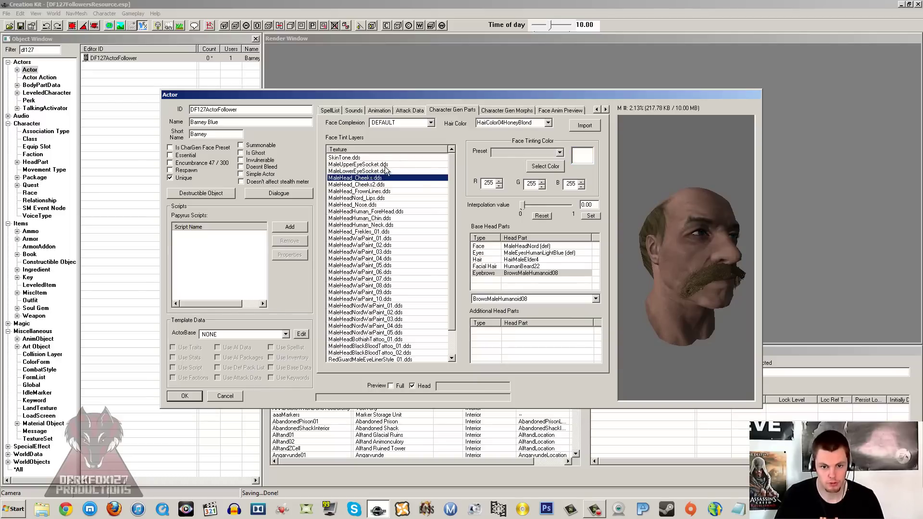
pyautogui.click(366, 171)
pyautogui.click(362, 158)
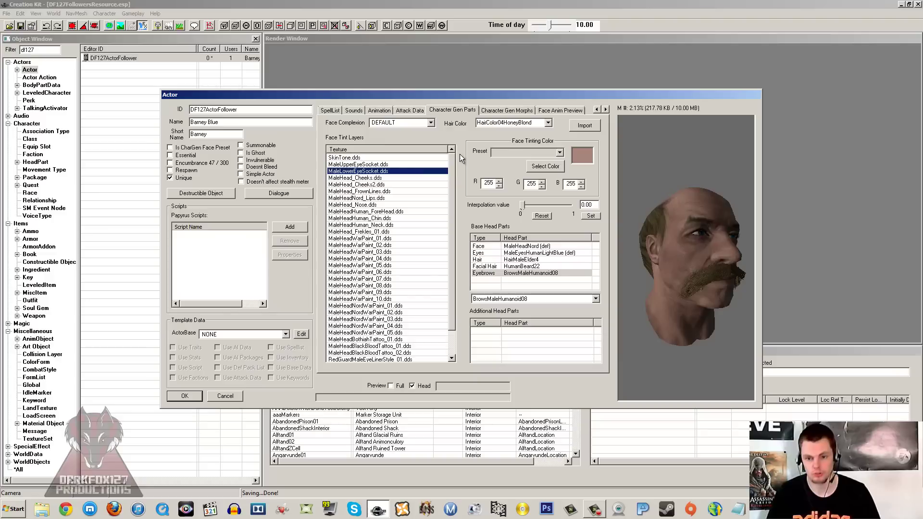
pyautogui.scroll(-4, 519, 154)
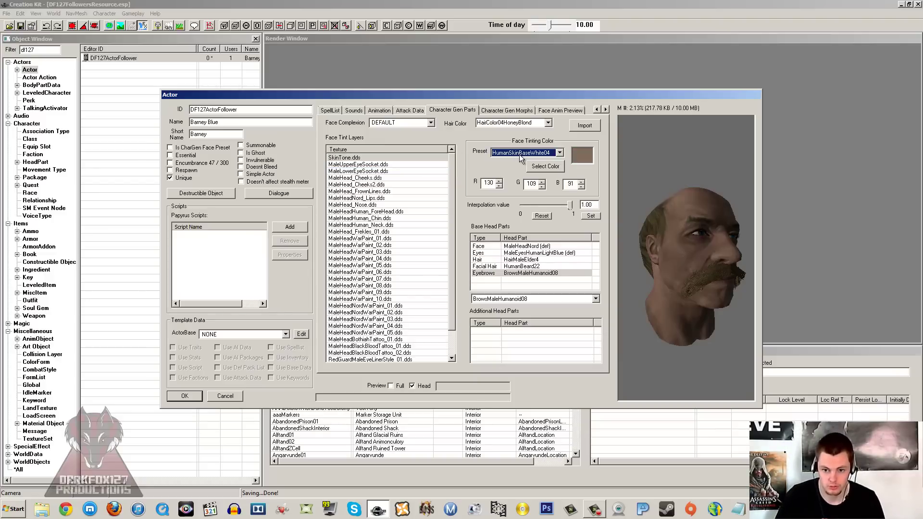
pyautogui.scroll(3, 518, 154)
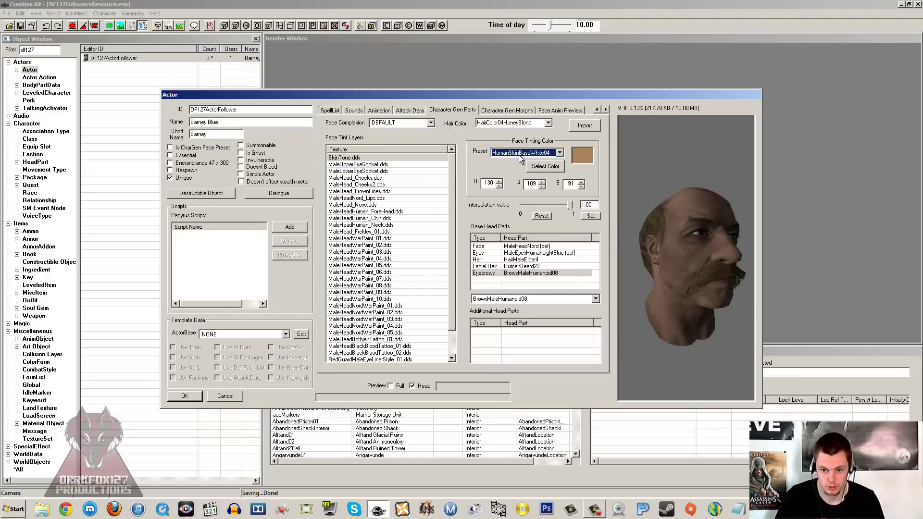
pyautogui.moveTo(699, 244)
pyautogui.mouseDown()
pyautogui.moveTo(656, 227)
pyautogui.moveTo(687, 245)
pyautogui.mouseUp()
# View the colour picker for a custom tint on the MaleUpperEyeSocket.dds layer and leave it without choosing a colour.
pyautogui.click(358, 165)
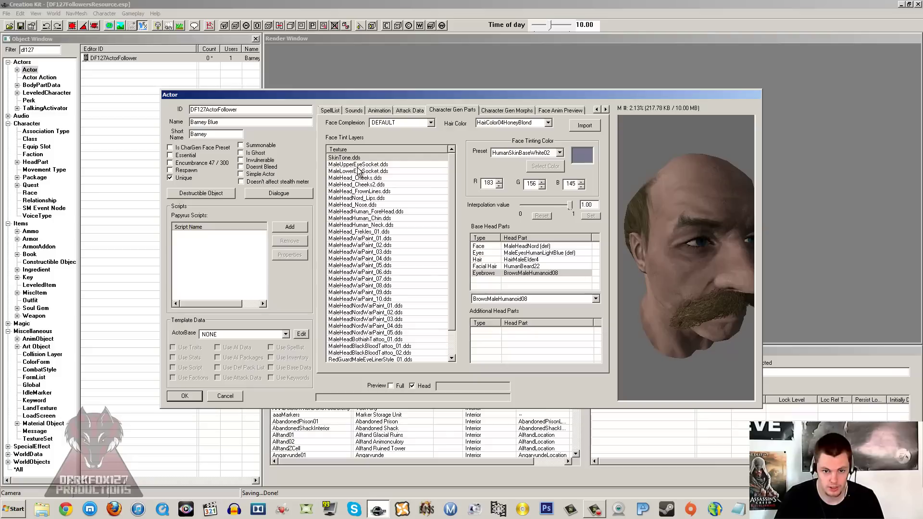
pyautogui.click(516, 155)
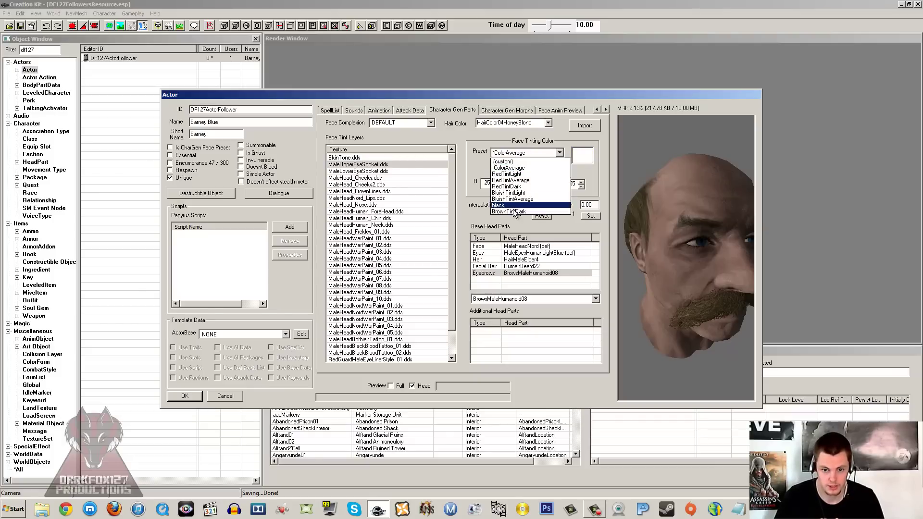
pyautogui.click(515, 162)
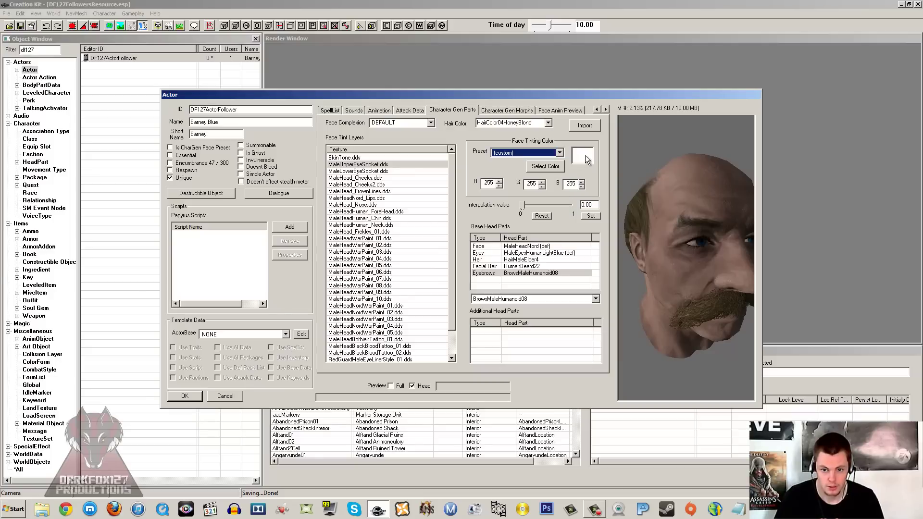
pyautogui.click(548, 167)
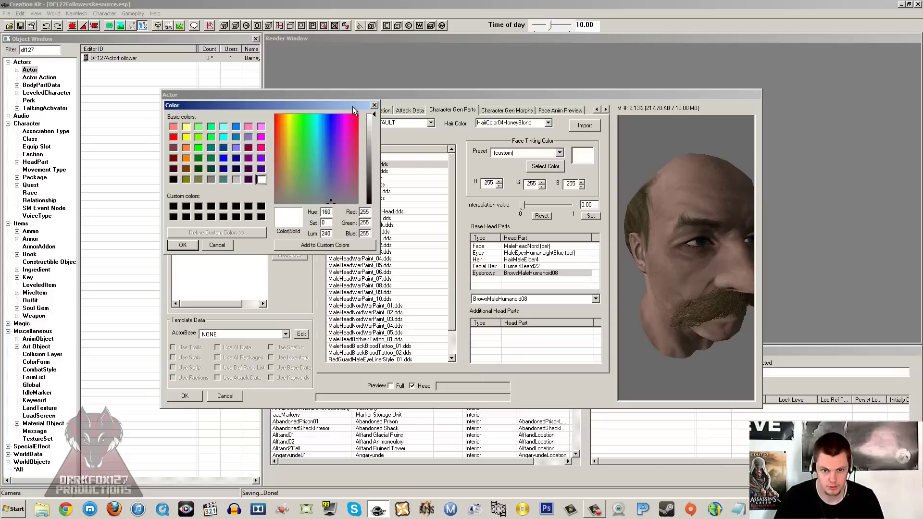
pyautogui.click(375, 105)
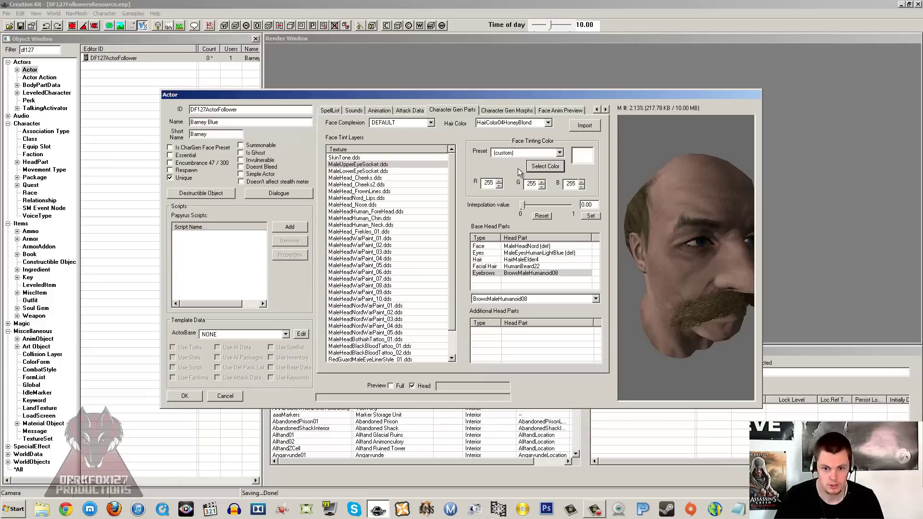
# Set the tint preset of the MaleUpperEyeSocket.dds layer to RedTintLight and check the eyes on the head preview.
pyautogui.click(510, 153)
pyautogui.click(508, 154)
pyautogui.scroll(-3, 508, 163)
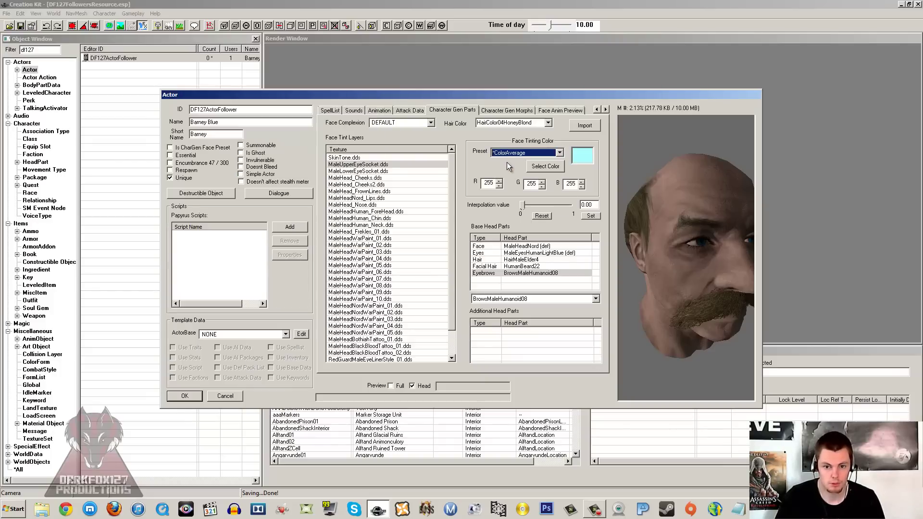
pyautogui.click(634, 211)
pyautogui.moveTo(634, 211); pyautogui.dragTo(663, 238)
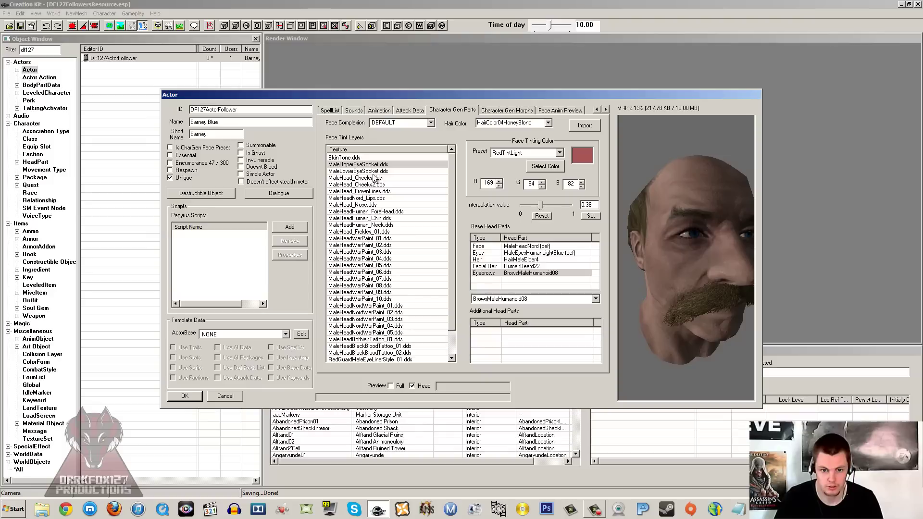
# Set the tint preset of the MaleLowerEyeSocket.dds layer to RedTintLight.
pyautogui.scroll(3, 507, 155)
pyautogui.scroll(-1, 506, 153)
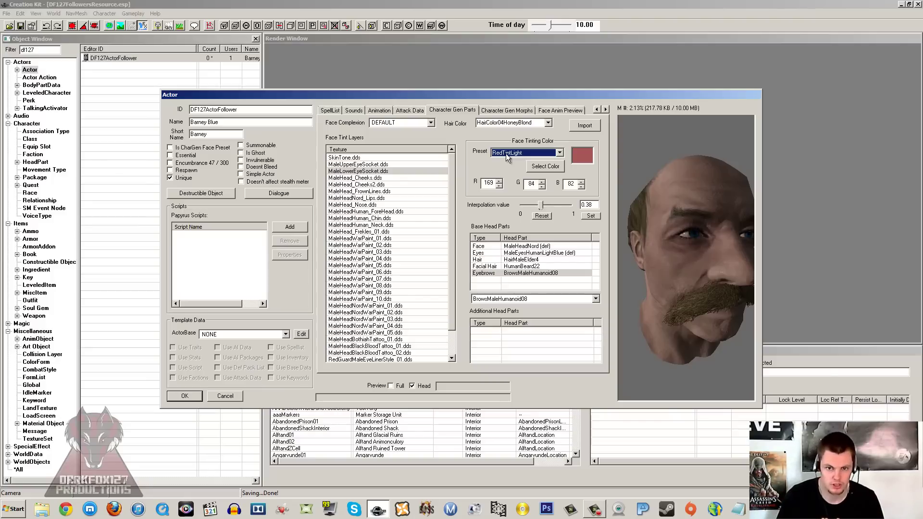
pyautogui.scroll(-3, 365, 189)
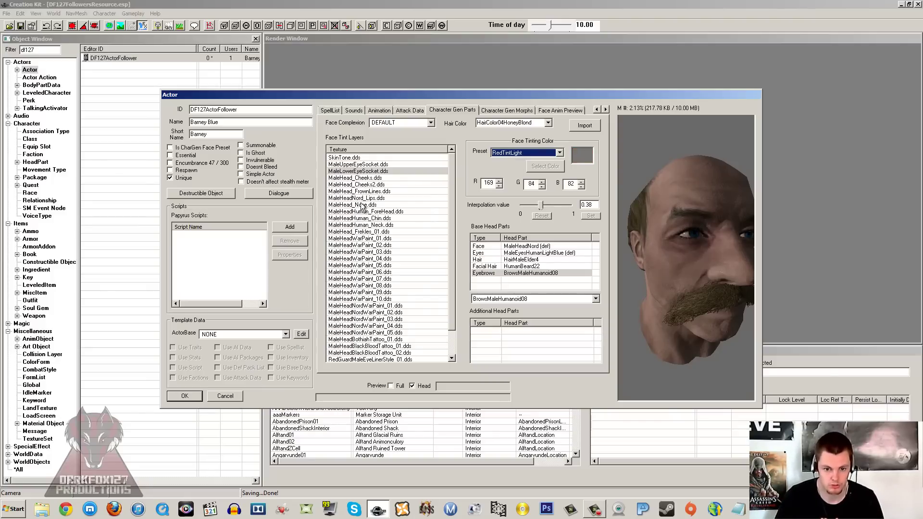
# Apply the MaleHeadWarPaint_03.dds tint layer with the black preset and check it on the face.
pyautogui.scroll(-11, 368, 242)
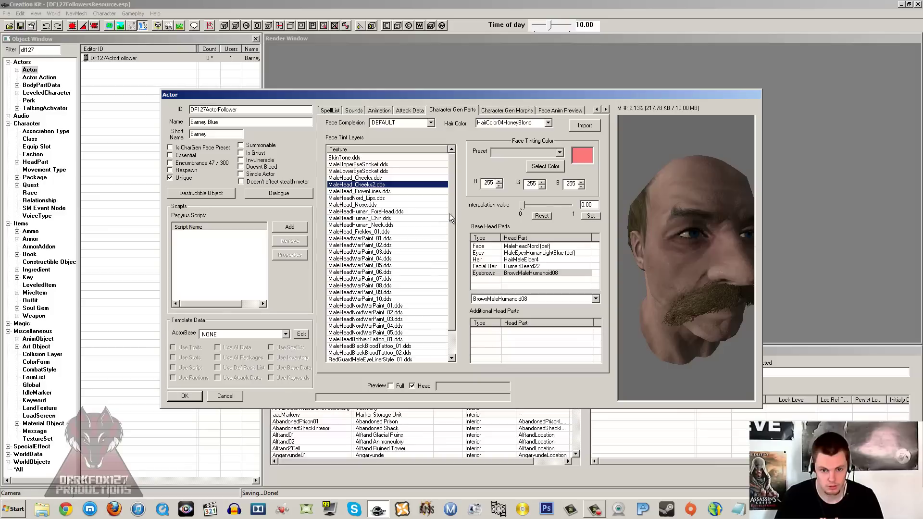
pyautogui.click(511, 154)
pyautogui.scroll(1, 509, 152)
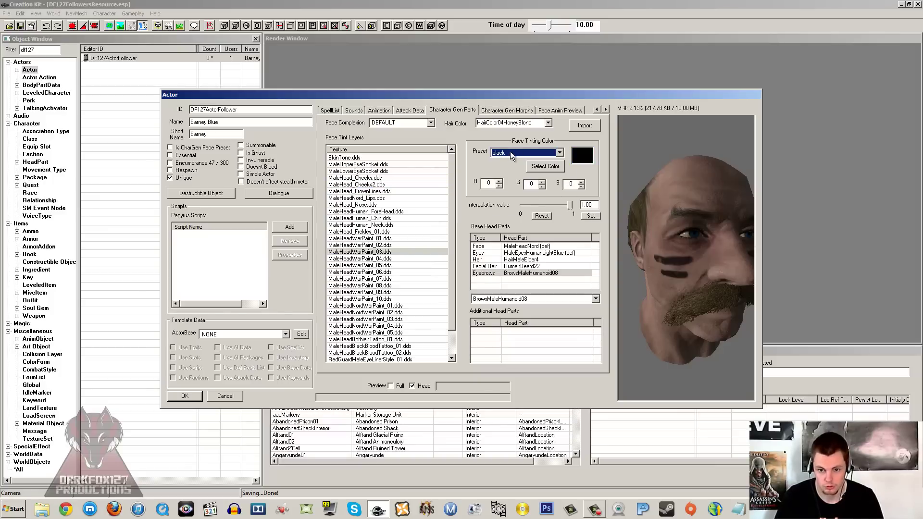
pyautogui.moveTo(631, 266)
pyautogui.mouseDown()
pyautogui.moveTo(665, 260)
pyautogui.moveTo(630, 269)
pyautogui.mouseUp()
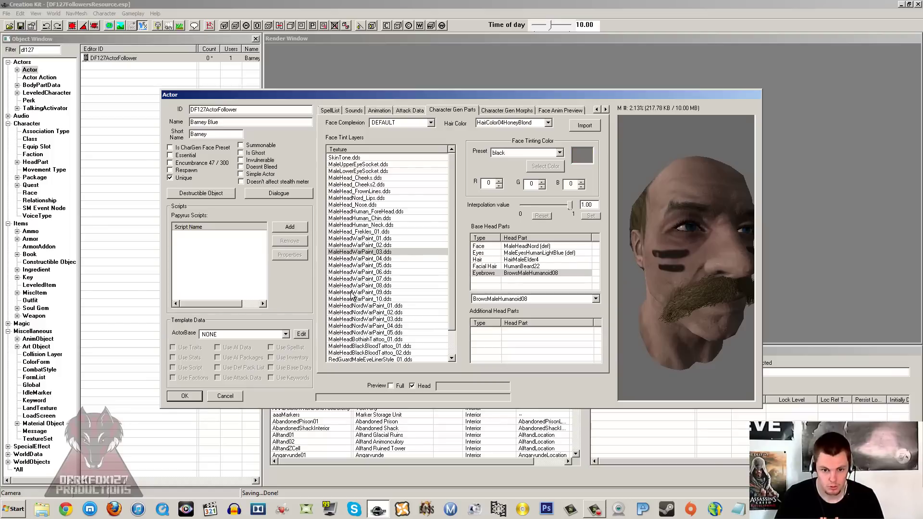
# Look through the Nord war paint and dirt face tint layers, including MaleHeadNordWarPaint_02.dds and MaleHeadDirt_01.dds.
pyautogui.click(370, 312)
pyautogui.scroll(-2, 373, 312)
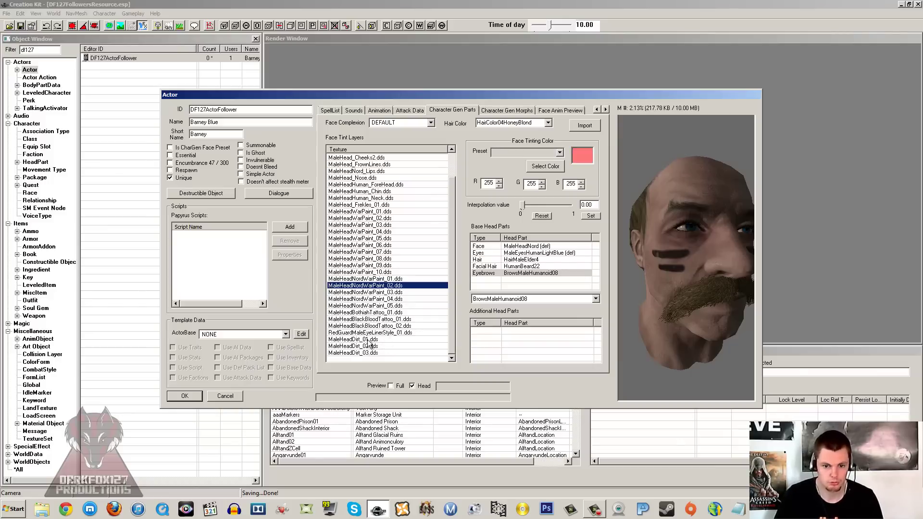
pyautogui.click(405, 340)
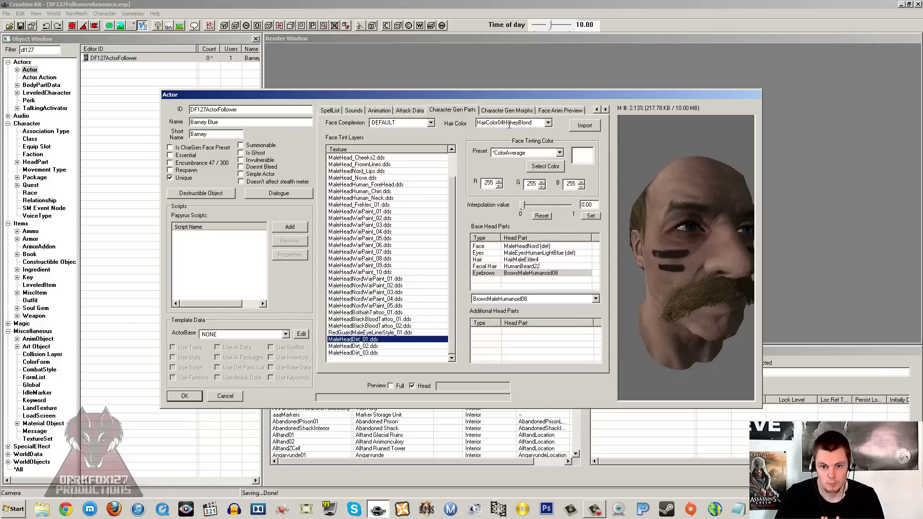
# Set the follower's hair colour to HairColor06Auburn and check it on the head preview.
pyautogui.click(526, 123)
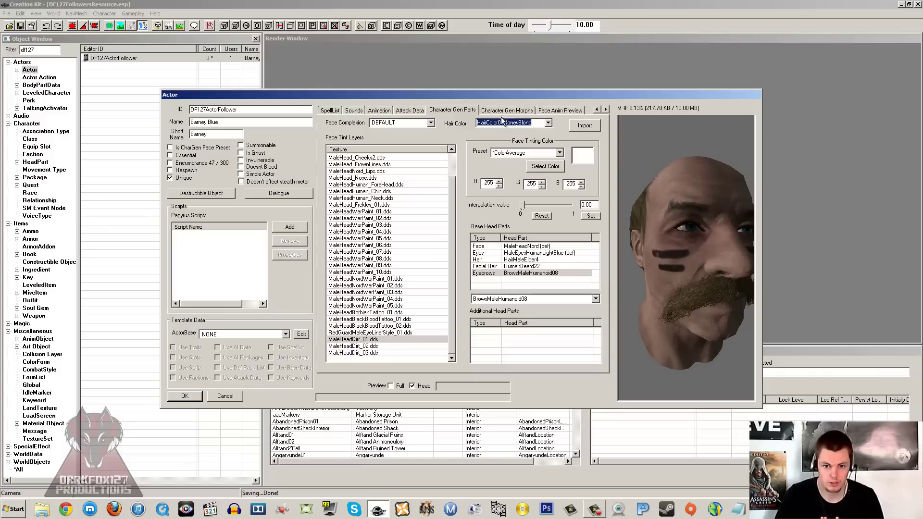
pyautogui.scroll(-1, 515, 122)
pyautogui.scroll(-1, 515, 123)
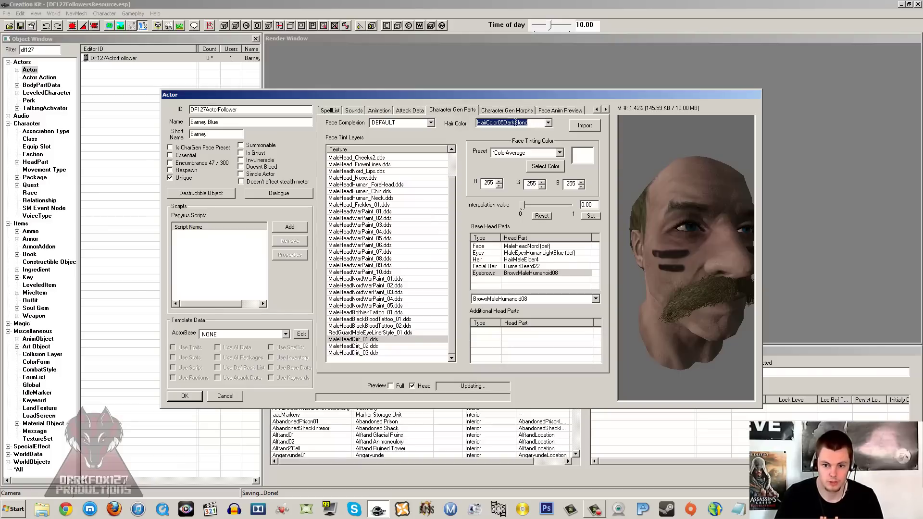
pyautogui.moveTo(696, 259); pyautogui.dragTo(658, 230)
# Set the face complexion to SkinHeadMaleNordComplexion_Age50 and inspect the face from another angle.
pyautogui.click(430, 124)
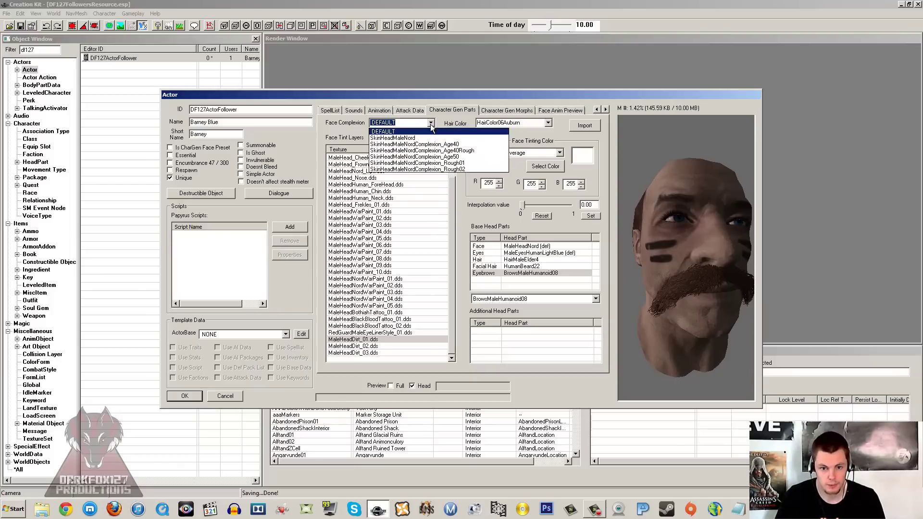
pyautogui.click(431, 156)
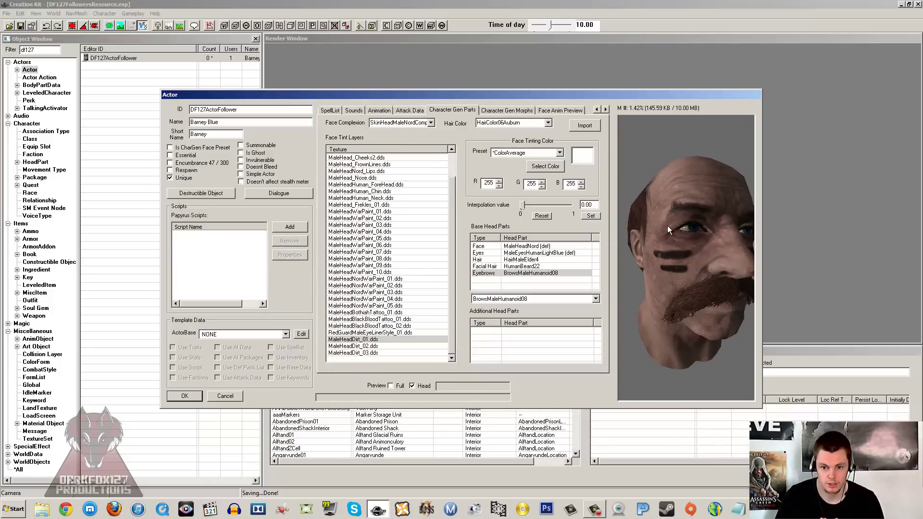
pyautogui.moveTo(667, 226); pyautogui.dragTo(625, 223)
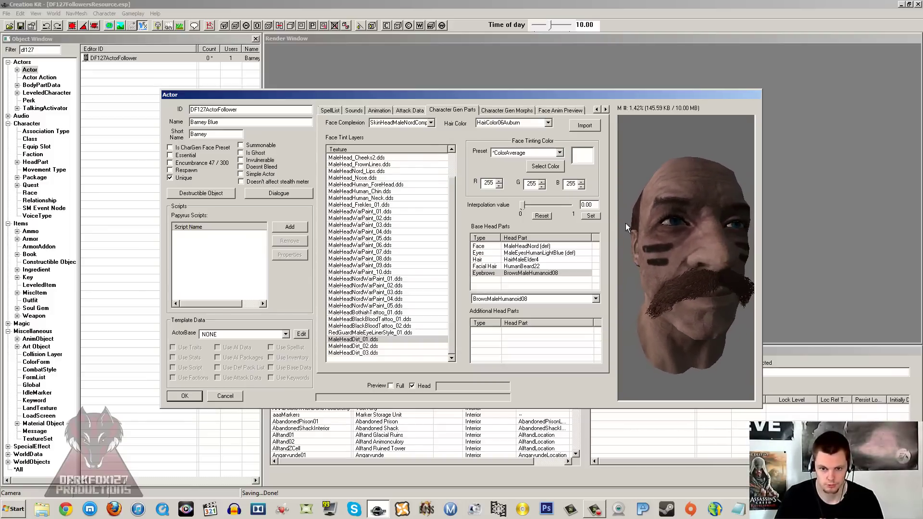
# Set the eyes morph type of the follower's face to EyesType13.
pyautogui.click(507, 112)
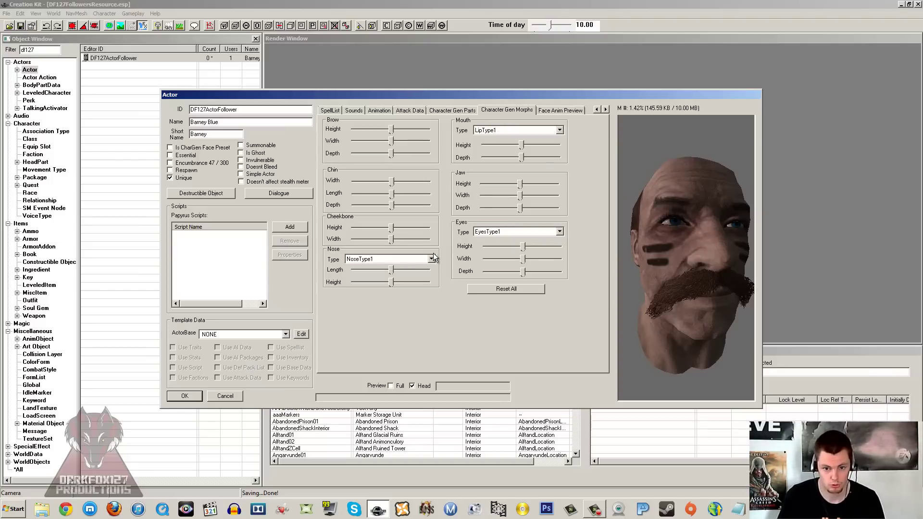
pyautogui.click(523, 232)
pyautogui.scroll(-3, 523, 232)
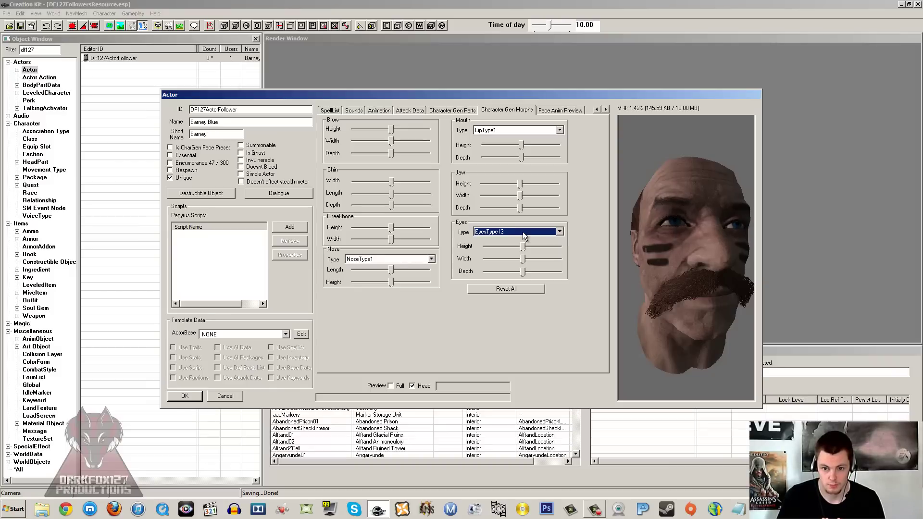
# Set the follower's eyes morph type to EyesType12 and the nose morph type to NoseType10.
pyautogui.moveTo(664, 279); pyautogui.dragTo(673, 284)
pyautogui.click(366, 259)
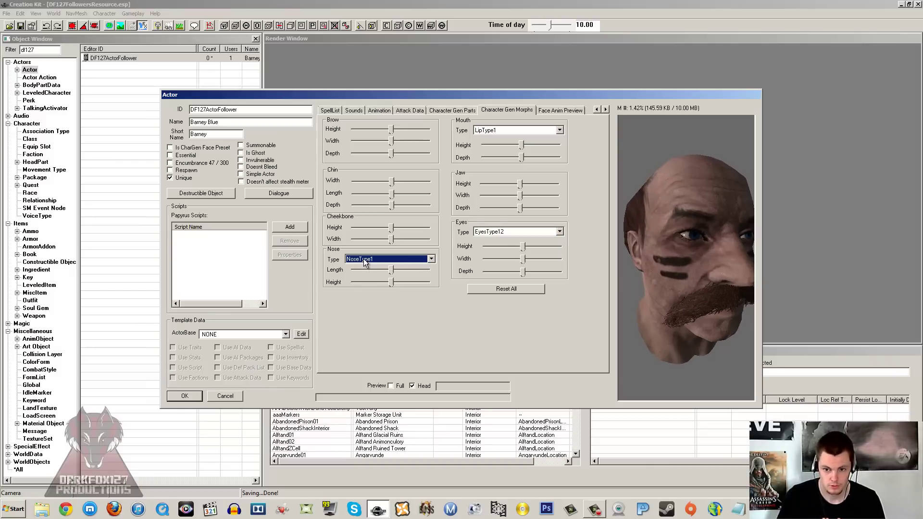
pyautogui.scroll(-1, 367, 259)
pyautogui.moveTo(699, 300)
pyautogui.mouseDown()
pyautogui.moveTo(670, 295)
pyautogui.moveTo(716, 301)
pyautogui.moveTo(700, 301)
pyautogui.mouseUp()
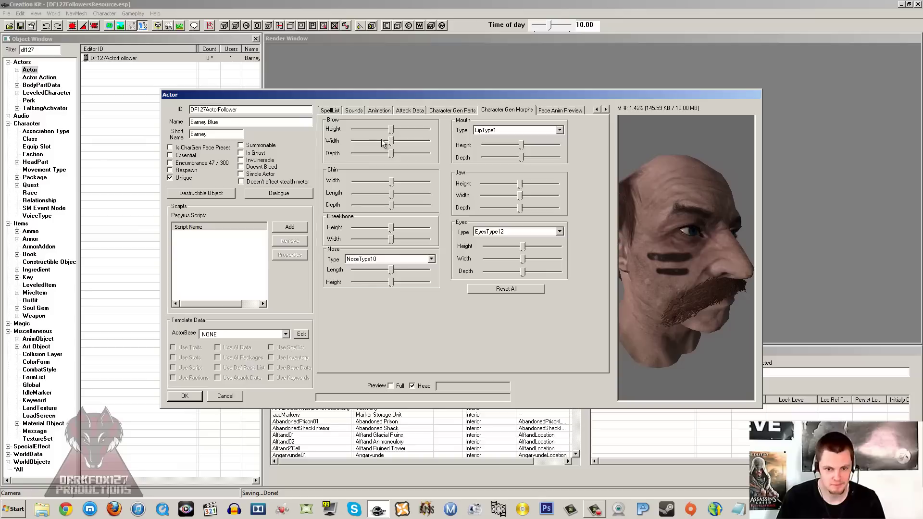
# Lower the follower's brow height to the slider's minimum, view the face animation preview and accept the actor's changes.
pyautogui.moveTo(391, 130); pyautogui.dragTo(355, 130)
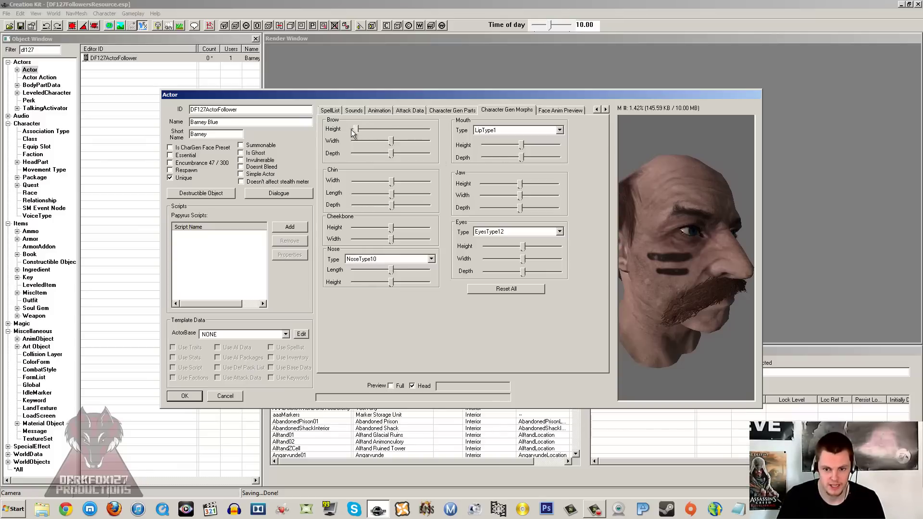
pyautogui.moveTo(705, 237); pyautogui.dragTo(652, 204)
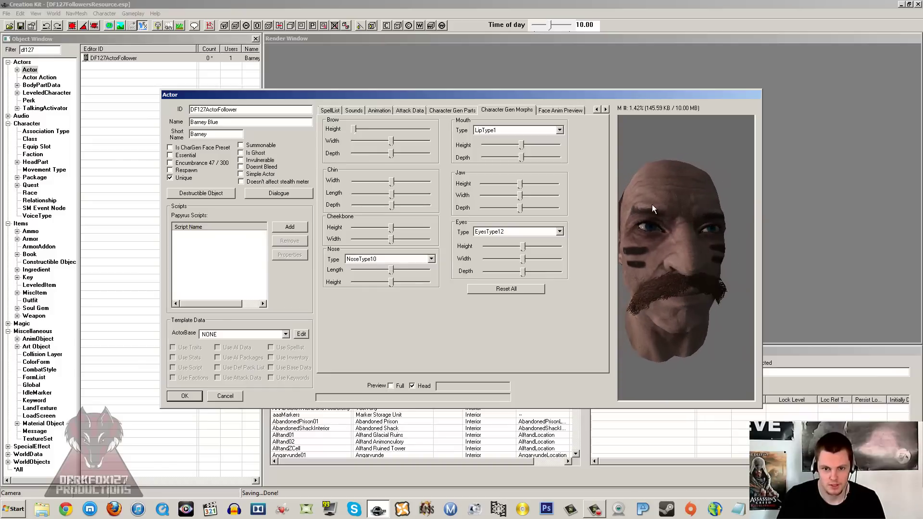
pyautogui.click(559, 111)
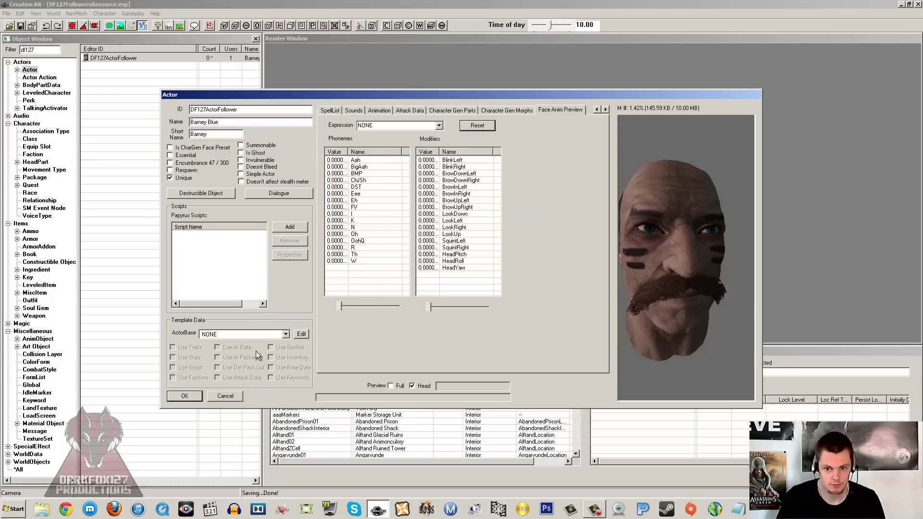
pyautogui.click(184, 396)
pyautogui.click(152, 117)
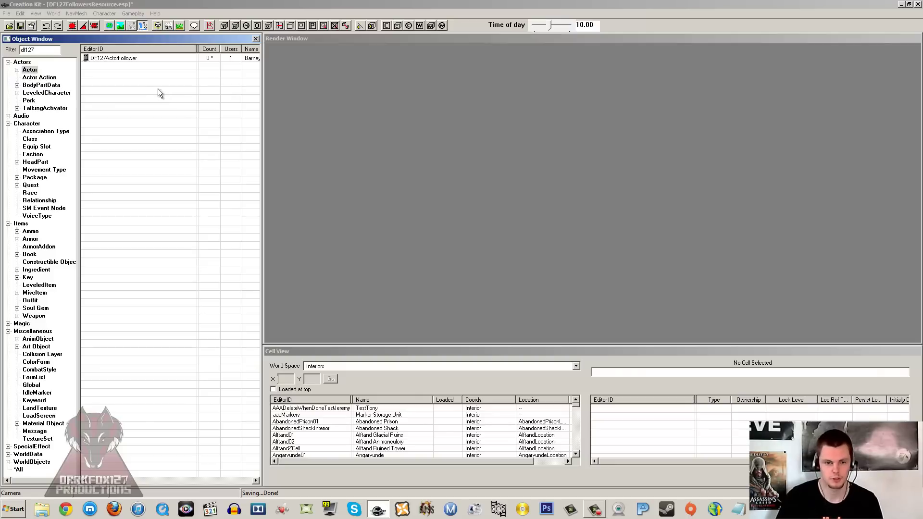
# Export the face gen data for the DF127ActorFollower actor.
pyautogui.click(112, 59)
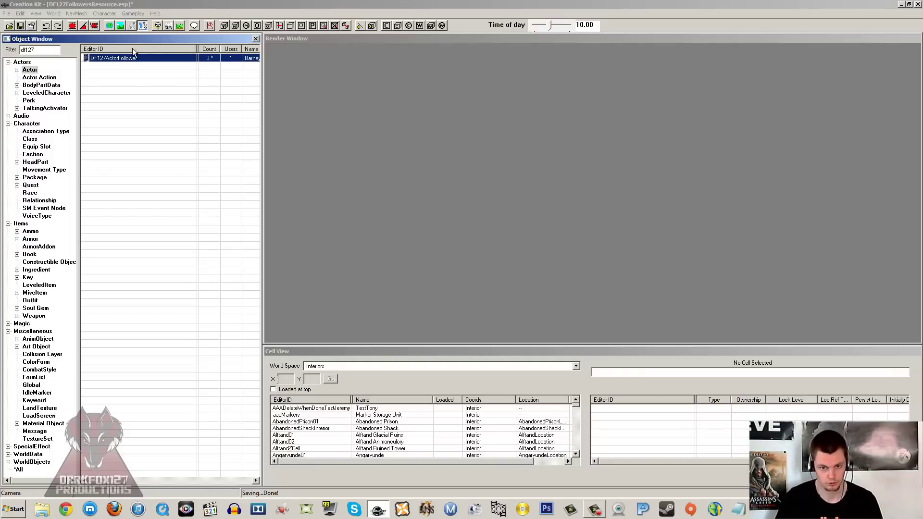
pyautogui.click(135, 80)
pyautogui.click(117, 59)
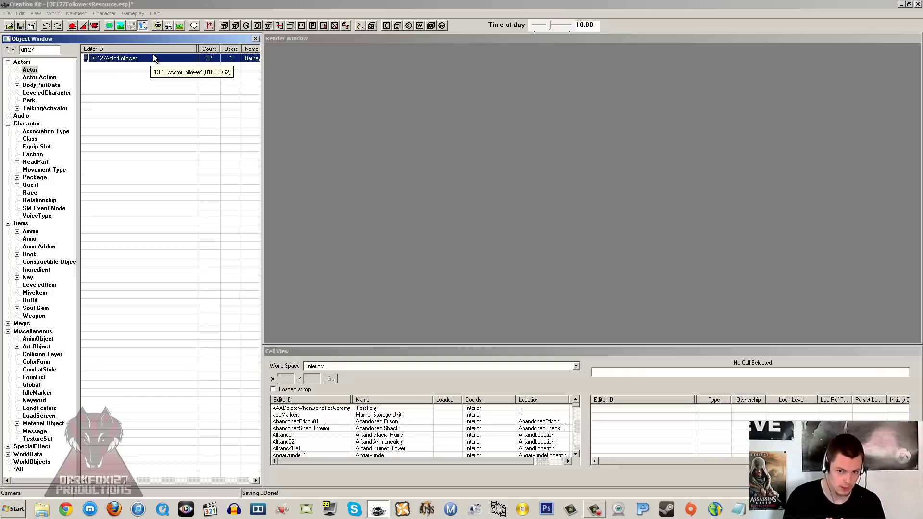
pyautogui.hotkey('ctrl', 'F4')
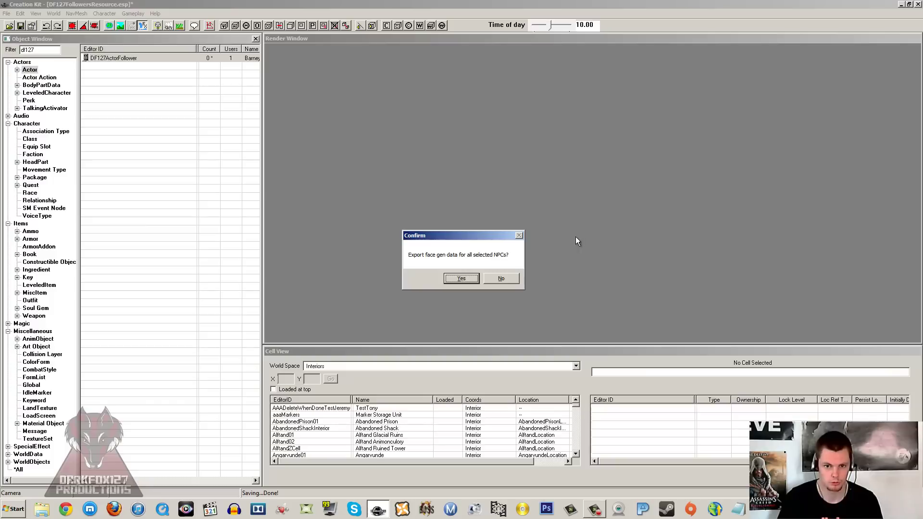
pyautogui.click(467, 280)
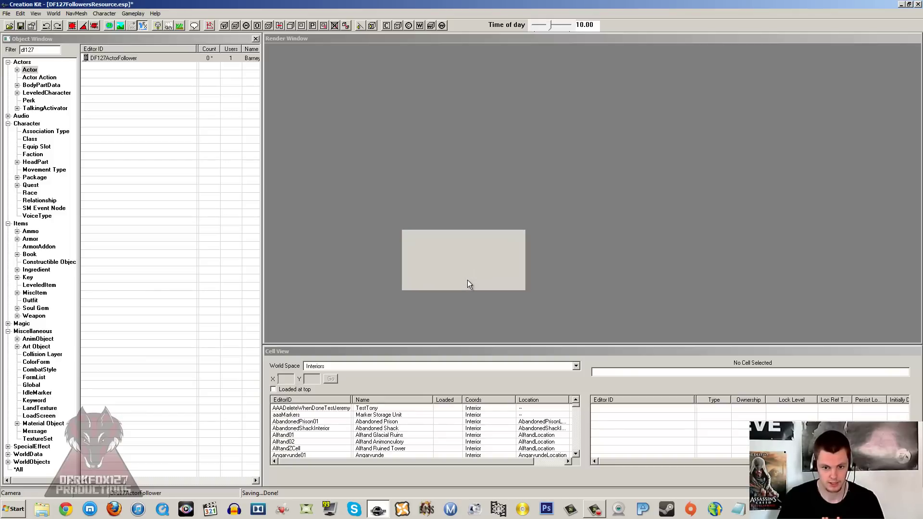
pyautogui.click(466, 280)
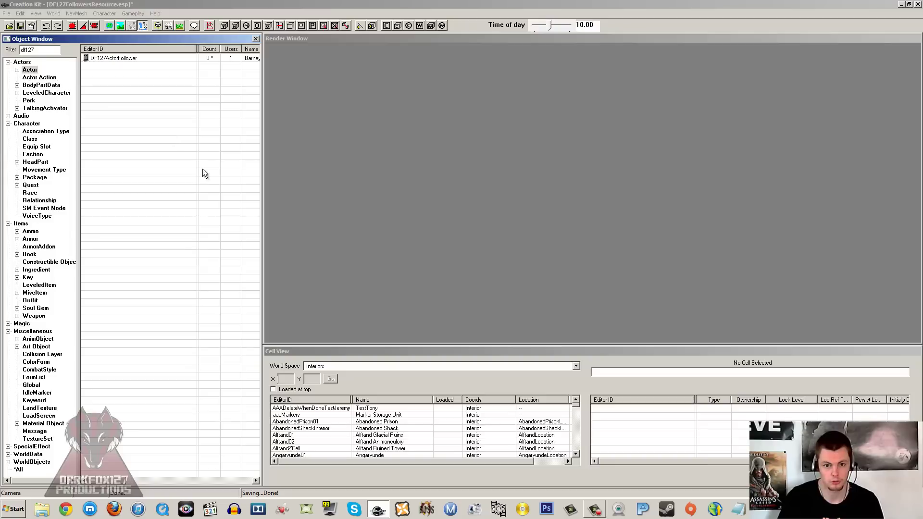
# Switch to Windows Explorer and open the SteamLibrary folder on Storage Drive (E:).
pyautogui.click(51, 515)
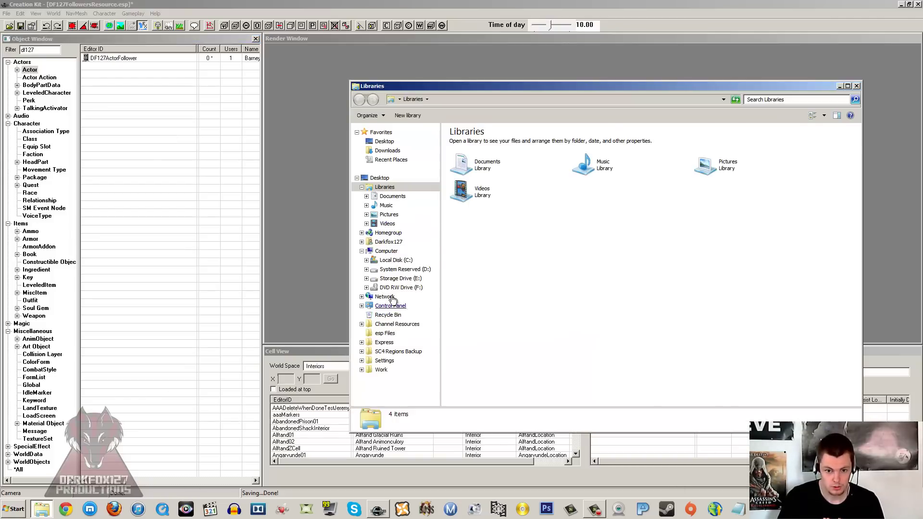
pyautogui.click(400, 287)
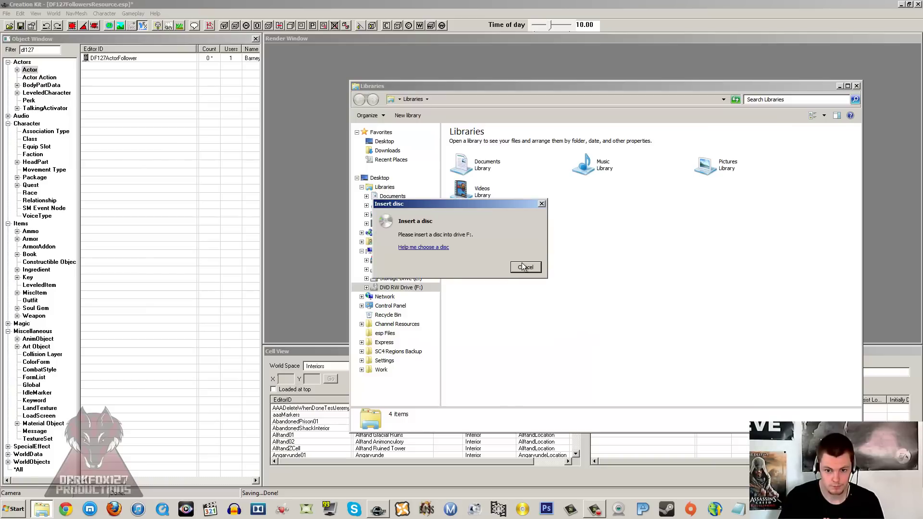
pyautogui.click(524, 267)
pyautogui.click(411, 279)
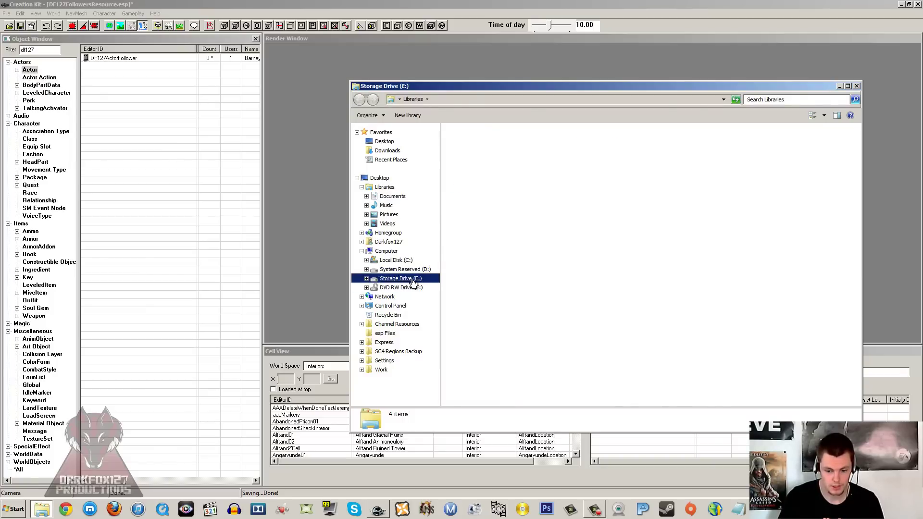
pyautogui.click(511, 216)
pyautogui.click(517, 163)
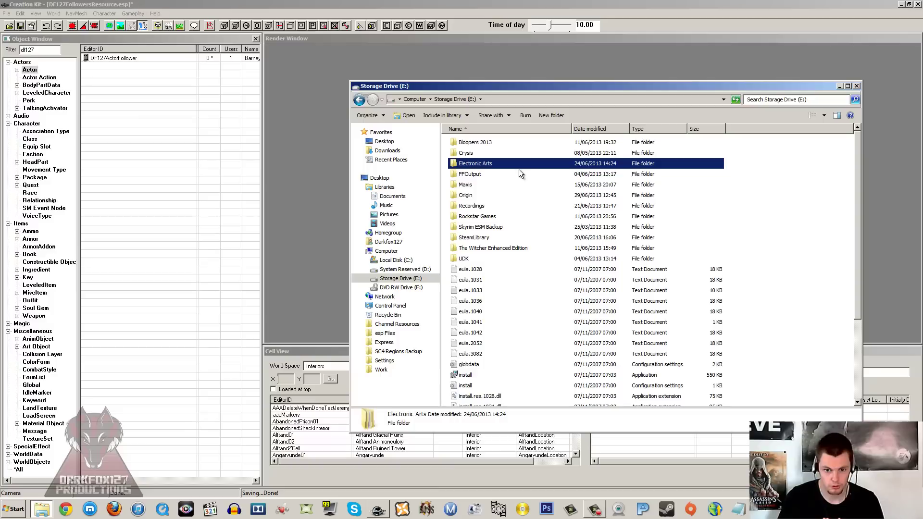
pyautogui.doubleClick(483, 238)
# Open the Data folder of the Skyrim installation under SteamApps\common.
pyautogui.doubleClick(498, 201)
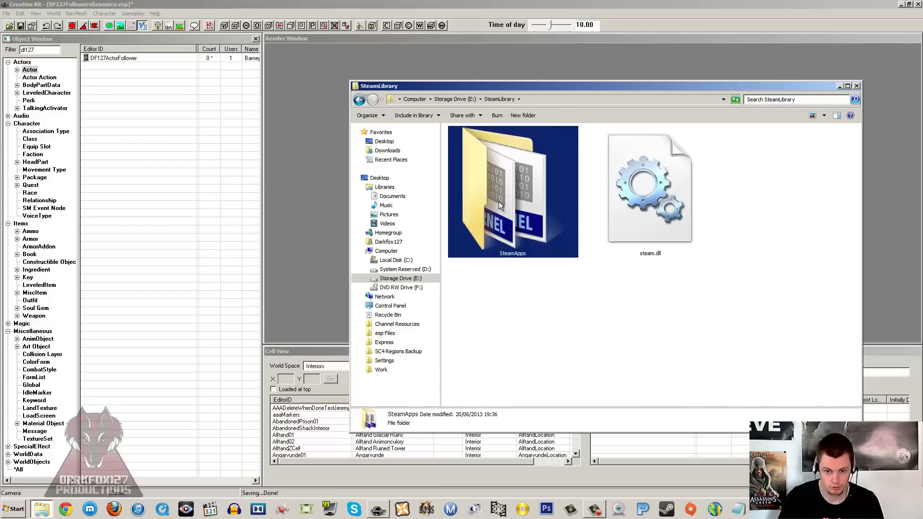
pyautogui.doubleClick(529, 190)
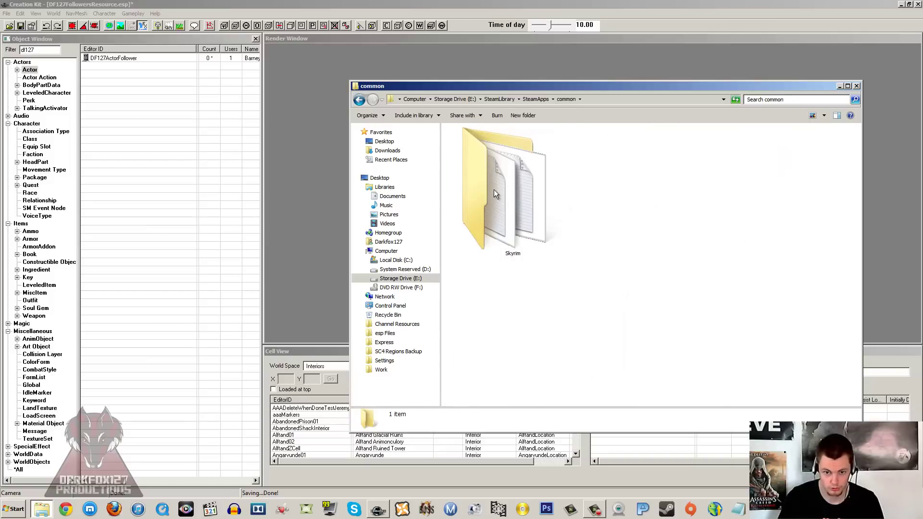
pyautogui.doubleClick(501, 197)
pyautogui.doubleClick(464, 153)
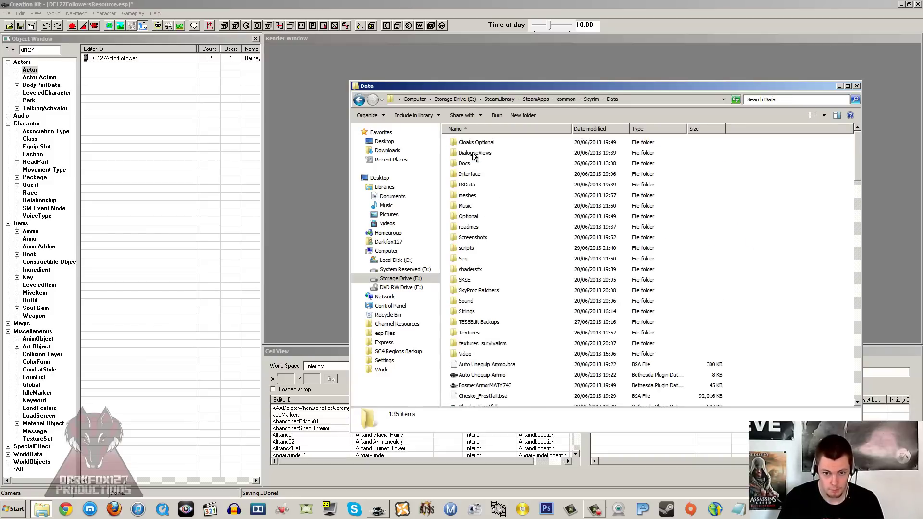
# Show the meshes folder in Details view and go into its actors\character subfolder.
pyautogui.doubleClick(474, 196)
pyautogui.click(657, 213)
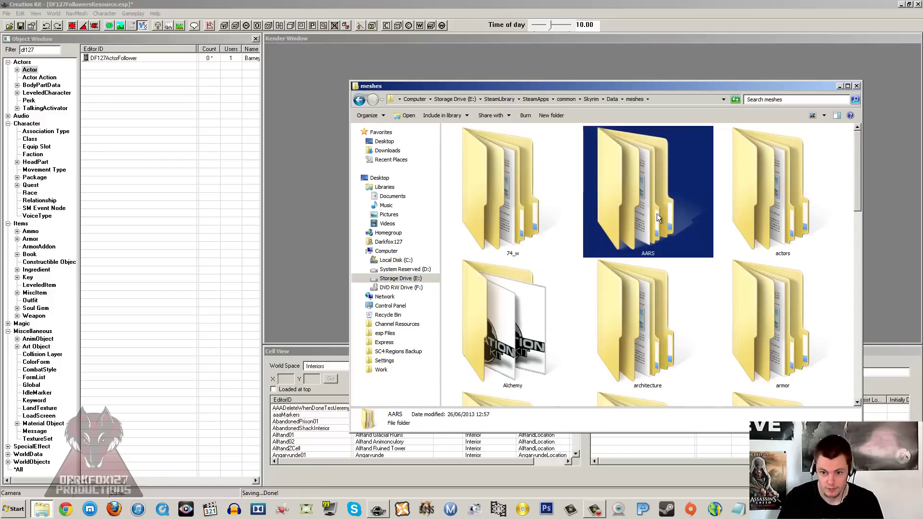
pyautogui.click(824, 116)
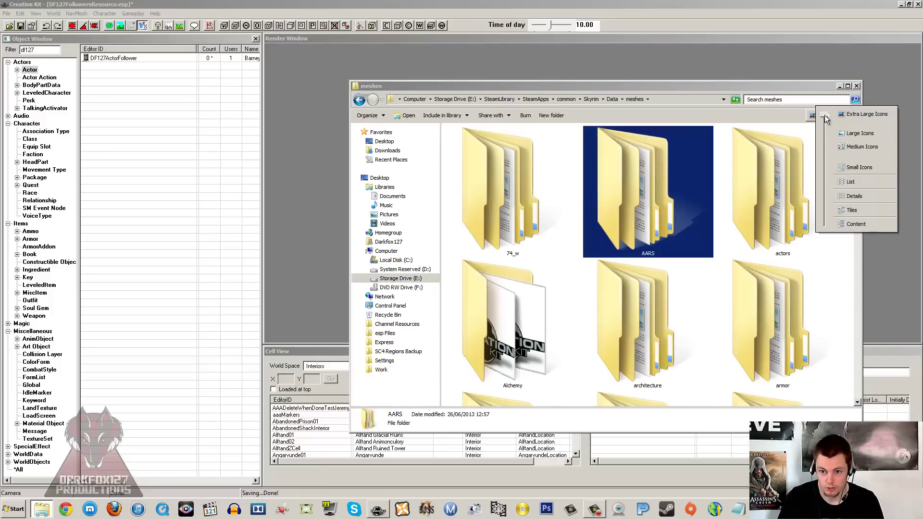
pyautogui.click(851, 196)
pyautogui.click(476, 165)
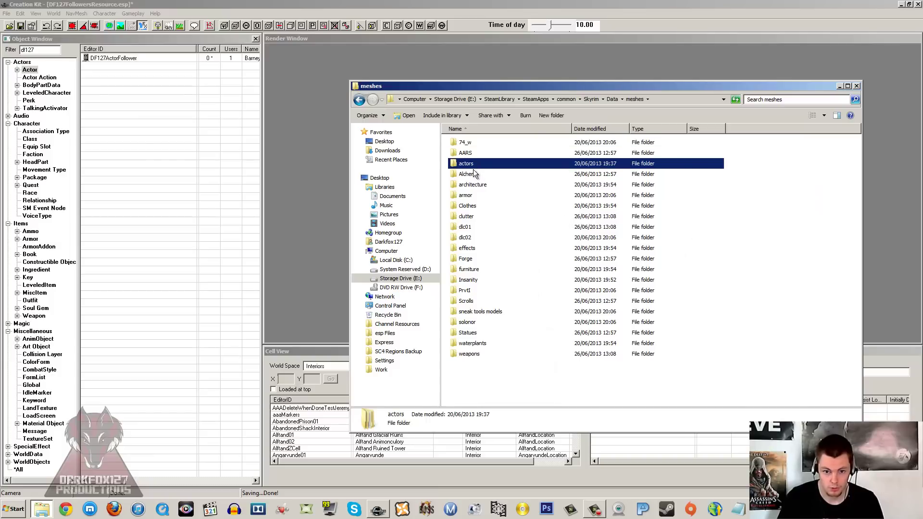
pyautogui.doubleClick(466, 164)
pyautogui.doubleClick(494, 180)
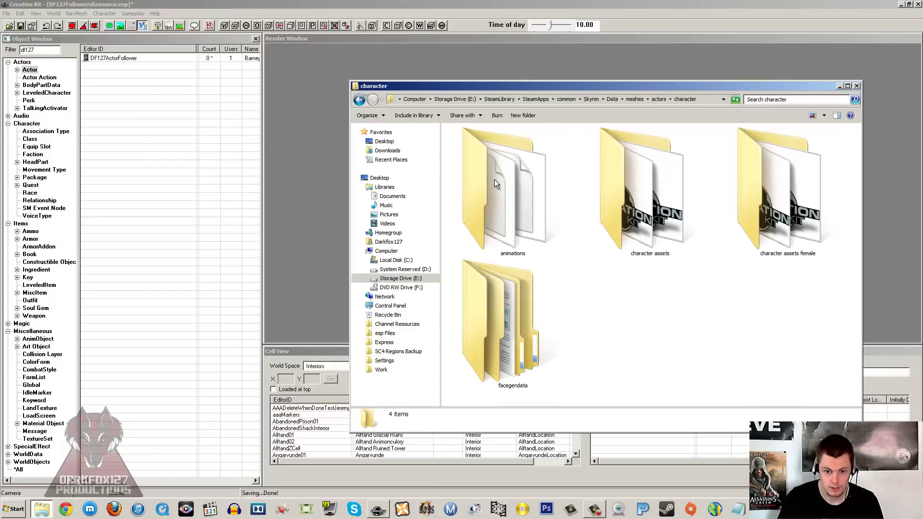
# Open facegendata\facegeom\DF127FollowersResource.esp, showing the facegeom folder in Details view.
pyautogui.doubleClick(516, 336)
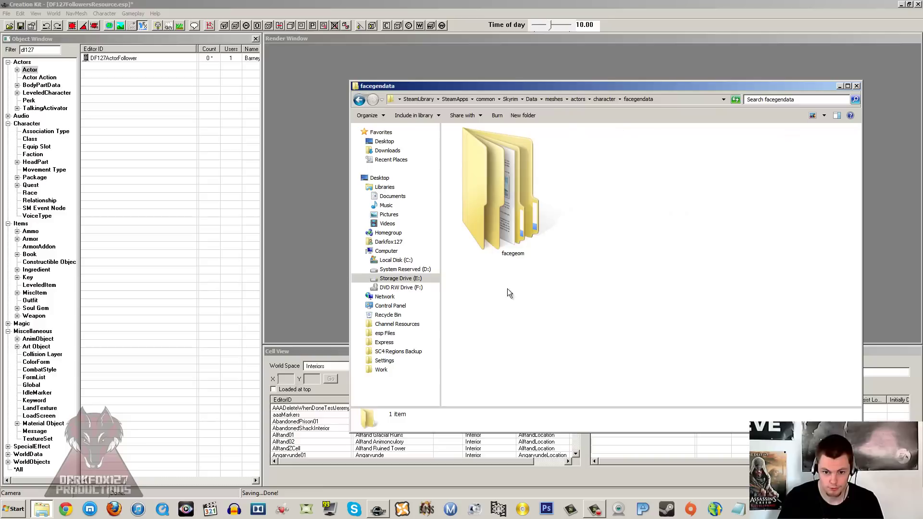
pyautogui.doubleClick(503, 201)
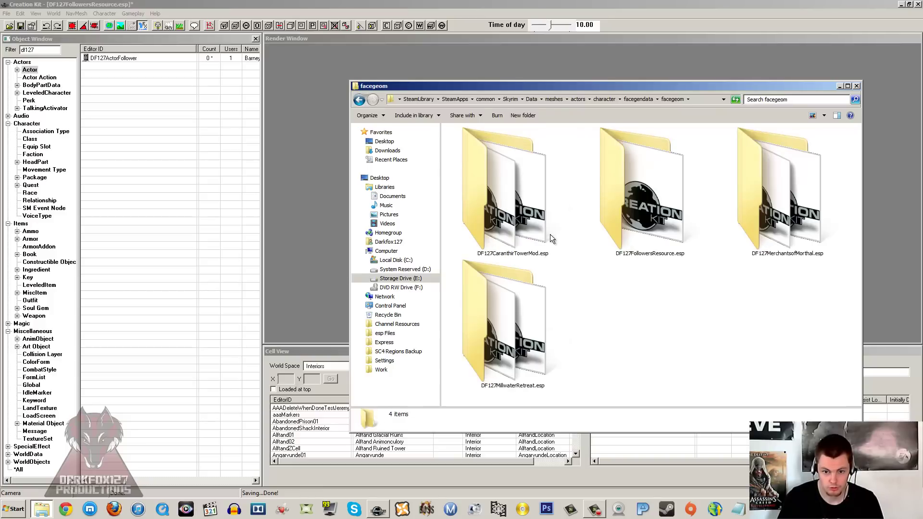
pyautogui.click(824, 115)
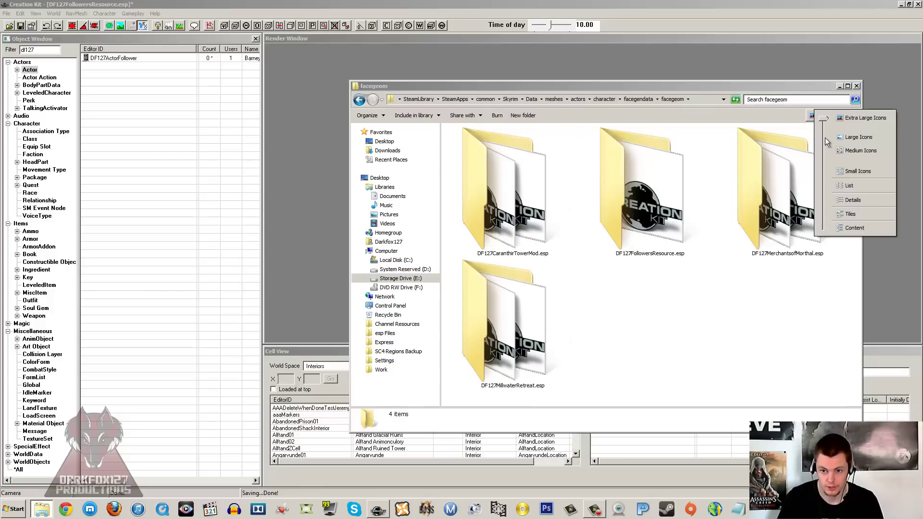
pyautogui.click(848, 197)
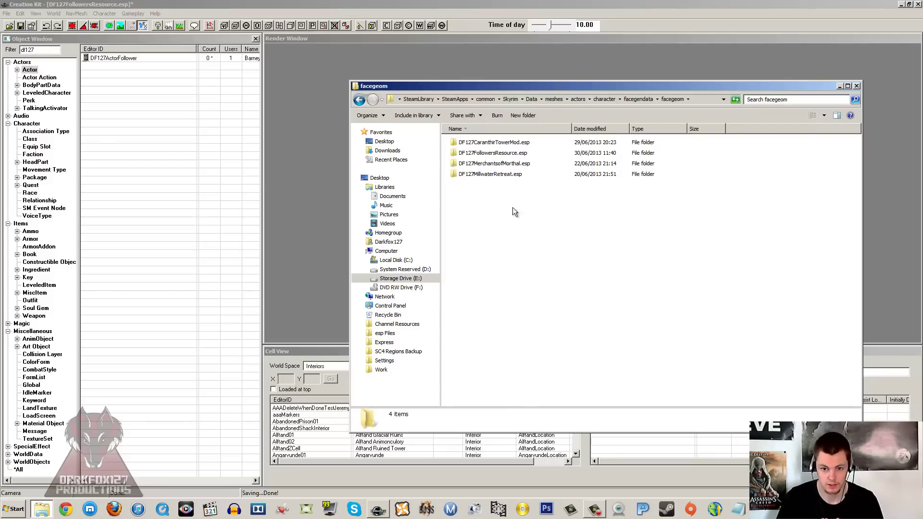
pyautogui.click(487, 163)
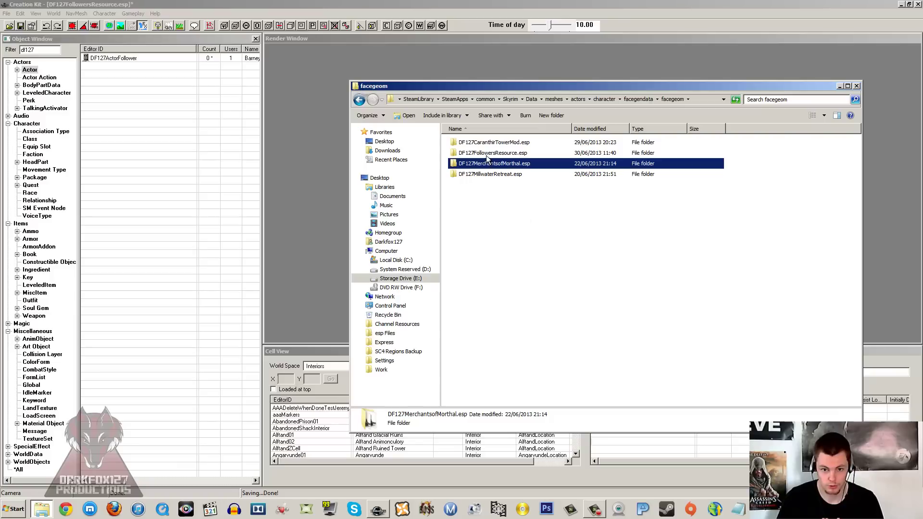
pyautogui.doubleClick(487, 154)
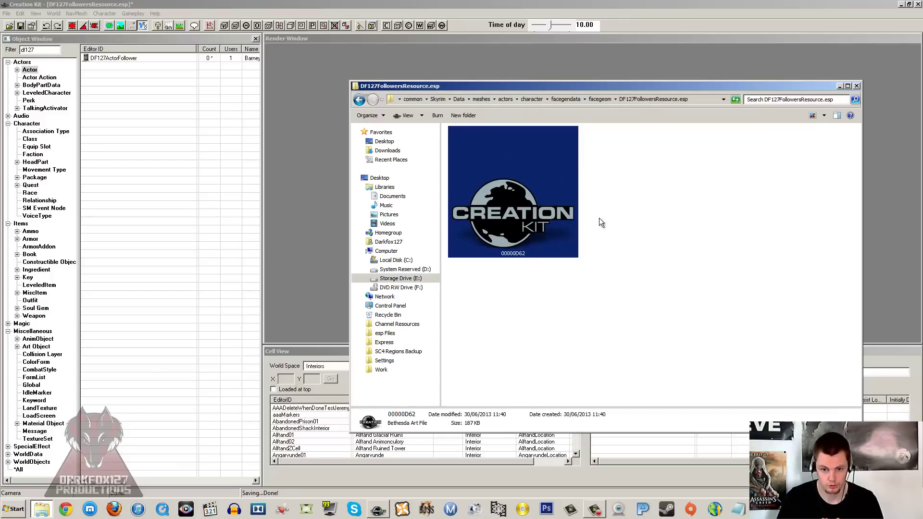
# Inspect the exported face mesh file 00000D62 and close the folder window.
pyautogui.click(675, 227)
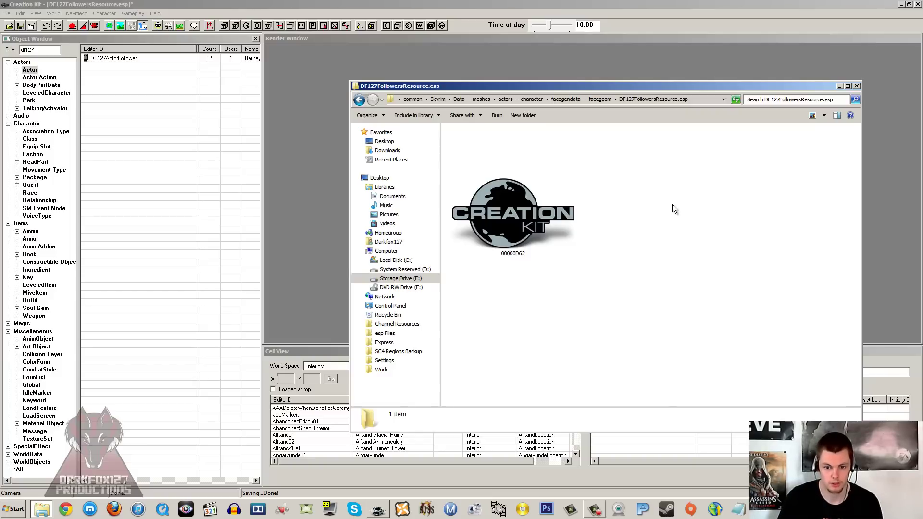
pyautogui.click(529, 189)
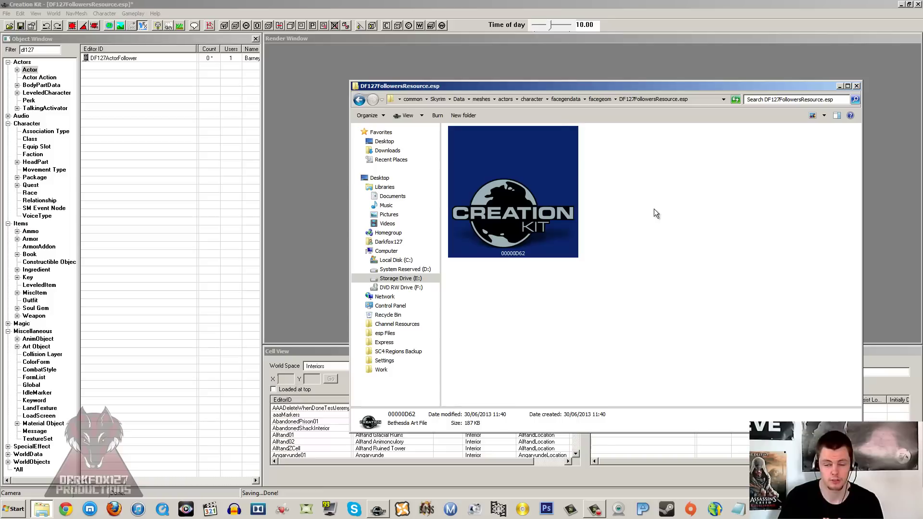
pyautogui.click(619, 209)
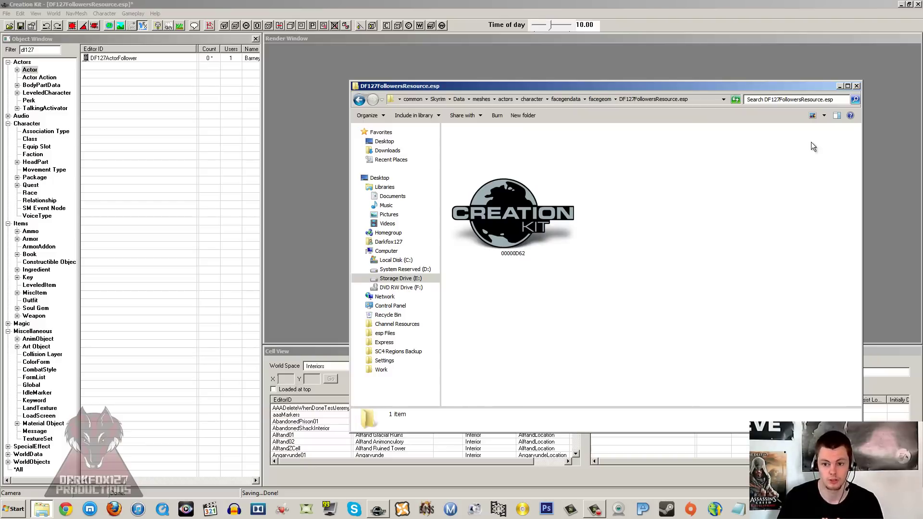
pyautogui.click(856, 86)
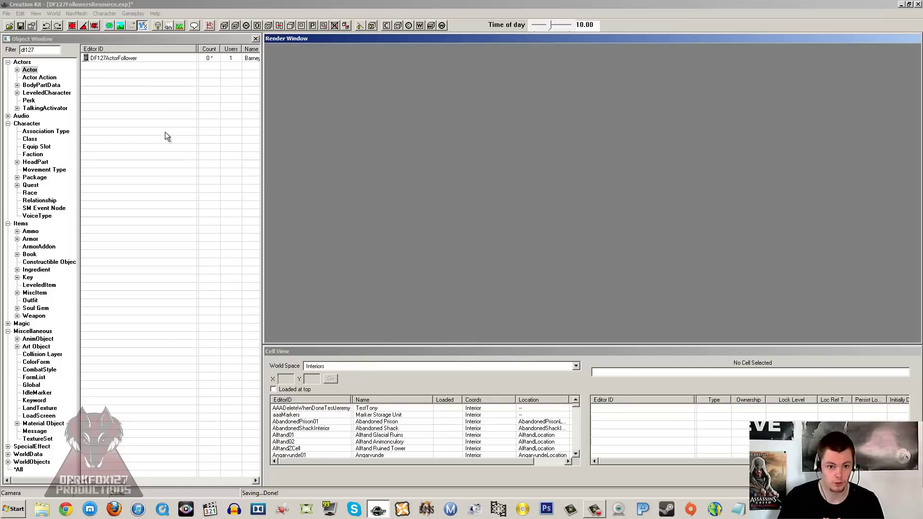
# Switch the cell list's world space to Tamriel.
pyautogui.click(129, 59)
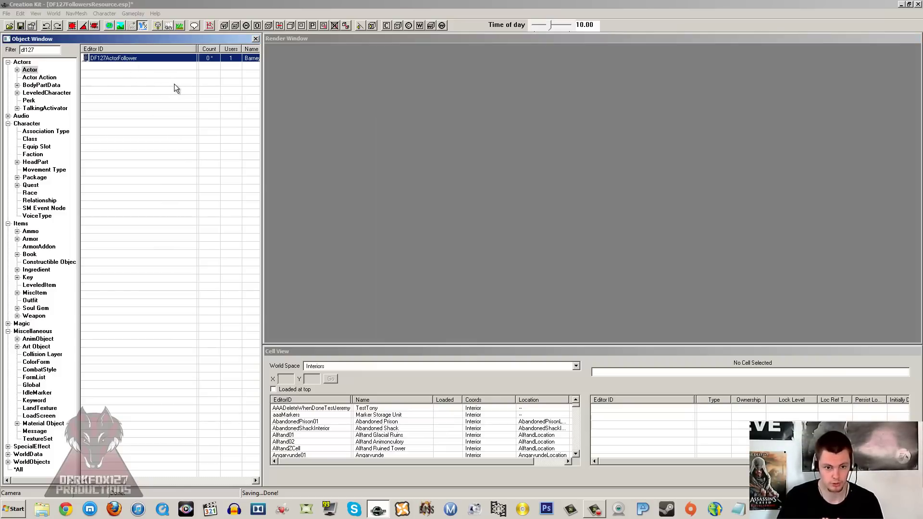
pyautogui.click(155, 85)
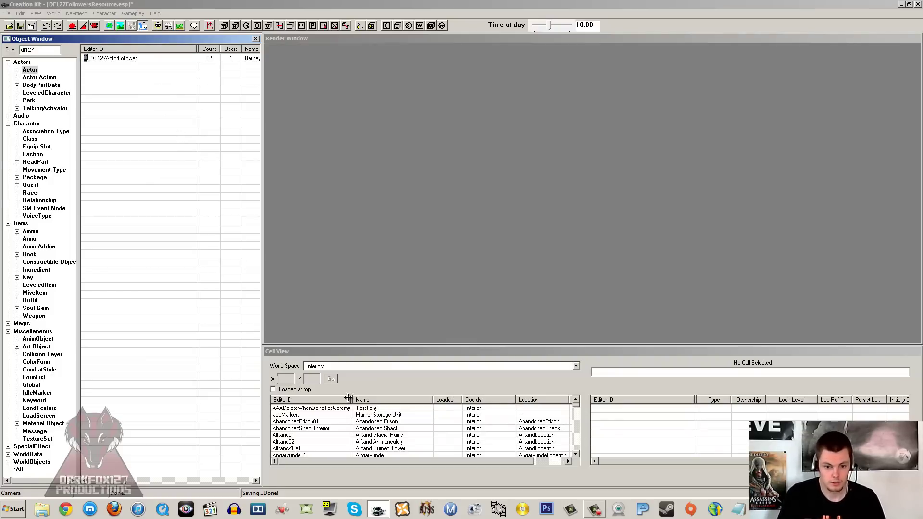
pyautogui.click(339, 370)
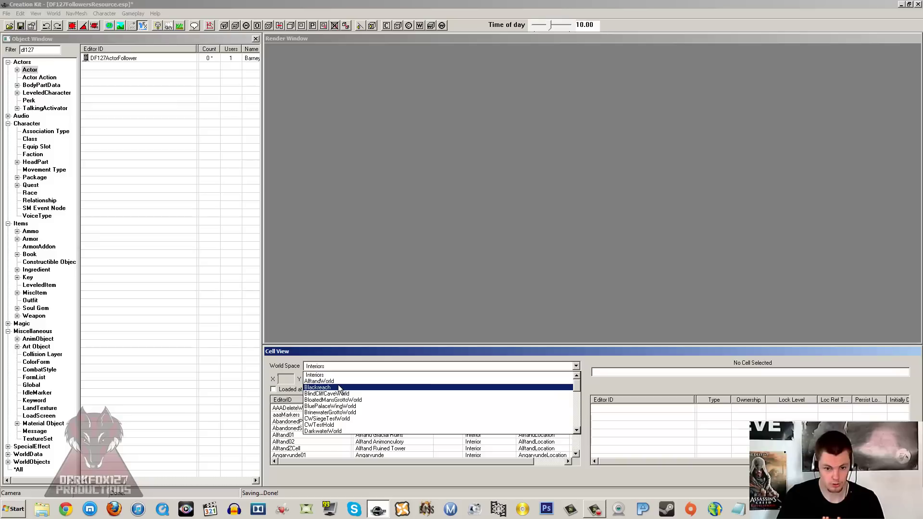
pyautogui.press('t')
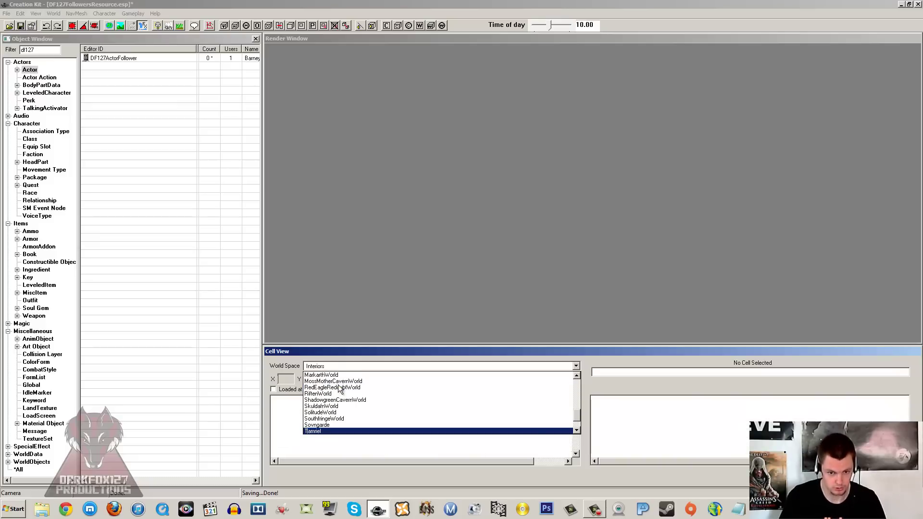
pyautogui.press('Return')
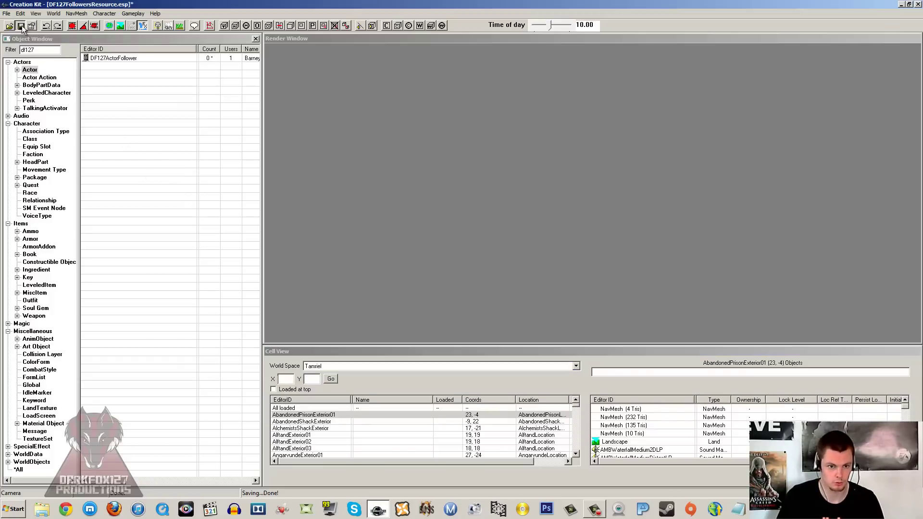
# Find the Riverwood cell in the Tamriel cell list and load it for editing.
pyautogui.click(343, 446)
pyautogui.write('riverwood')
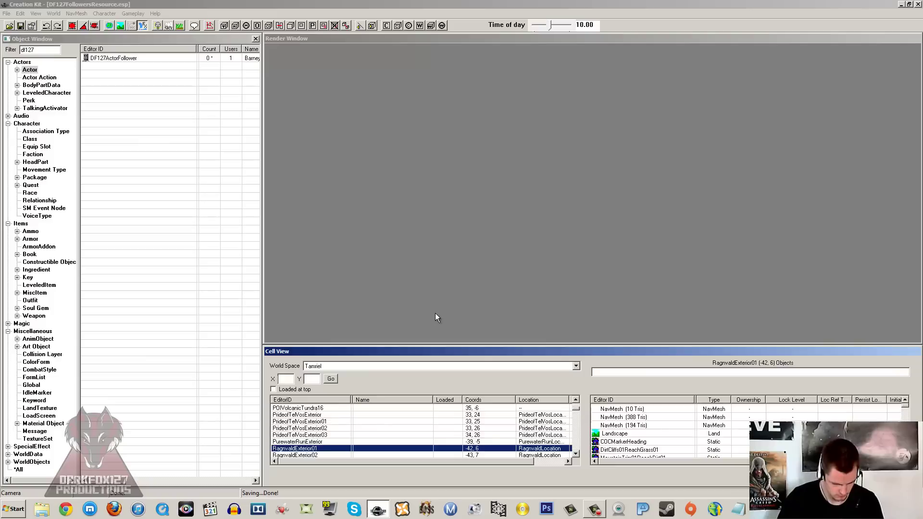
pyautogui.press('Return')
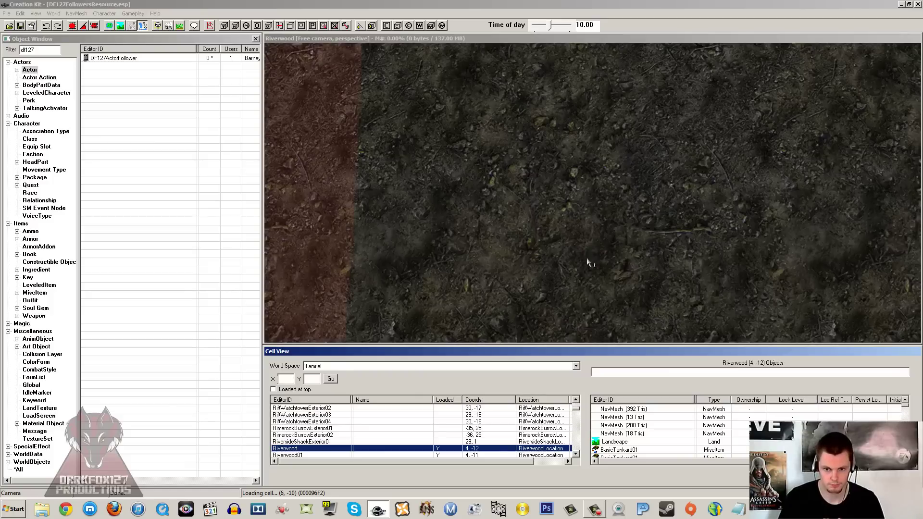
# Examine the road and walled gateway at the Riverwood entrance for a spot to place the follower.
pyautogui.click(528, 297)
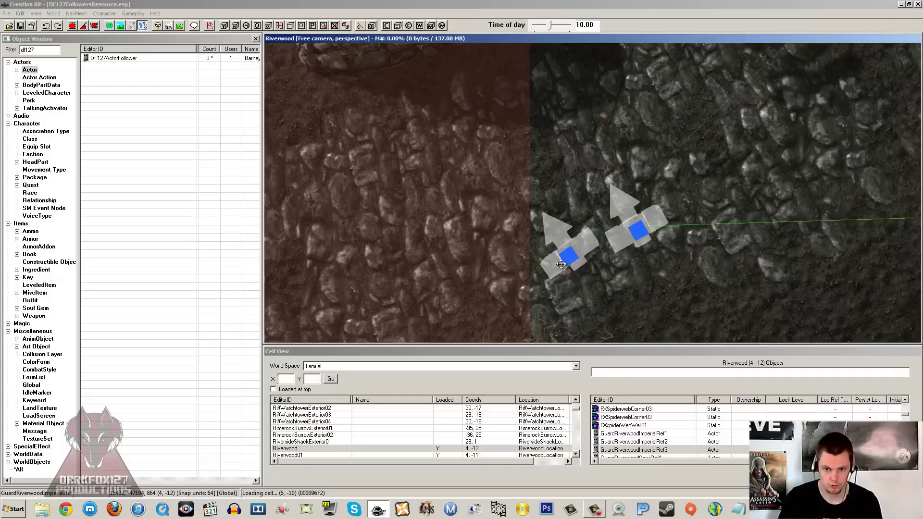
pyautogui.moveTo(562, 241); pyautogui.dragTo(563, 179, button='middle')
pyautogui.press('m')
pyautogui.scroll(10, 560, 179)
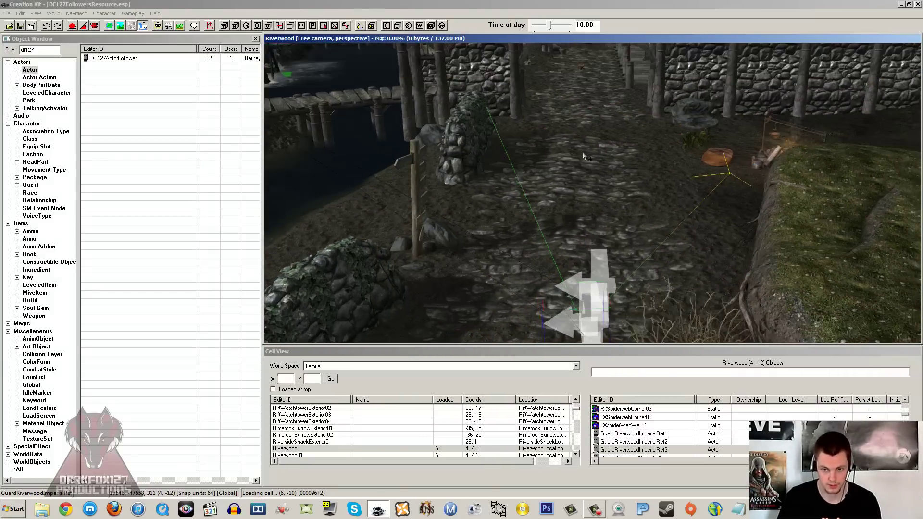
pyautogui.scroll(5, 557, 178)
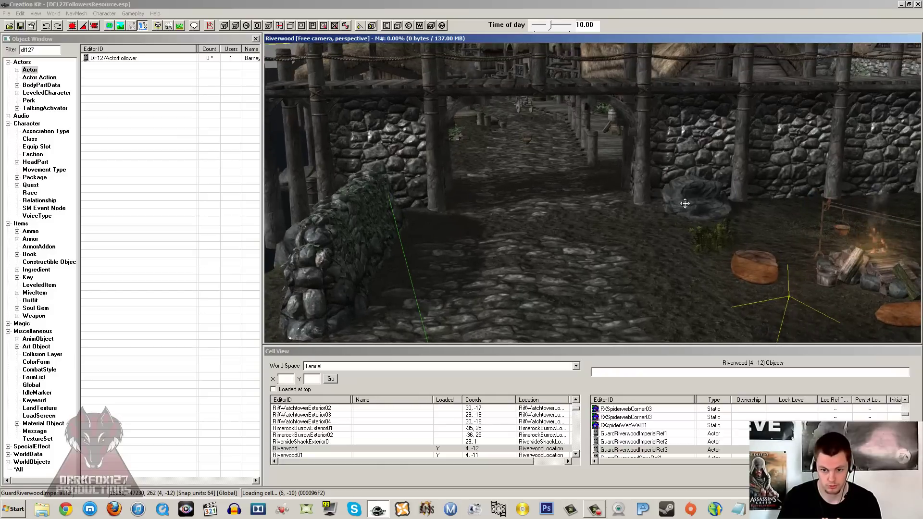
pyautogui.scroll(5, 559, 206)
pyautogui.moveTo(560, 205); pyautogui.dragTo(615, 188, button='middle')
pyautogui.scroll(-10, 503, 161)
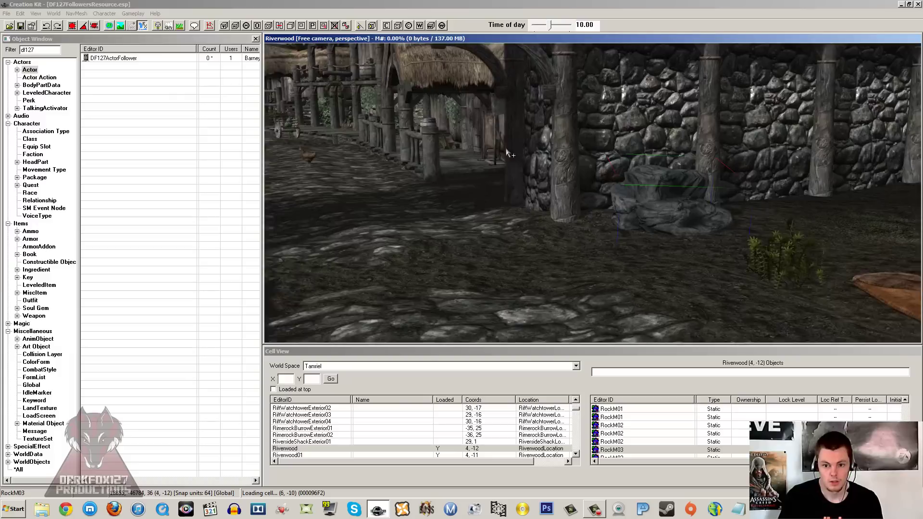
pyautogui.scroll(-6, 502, 162)
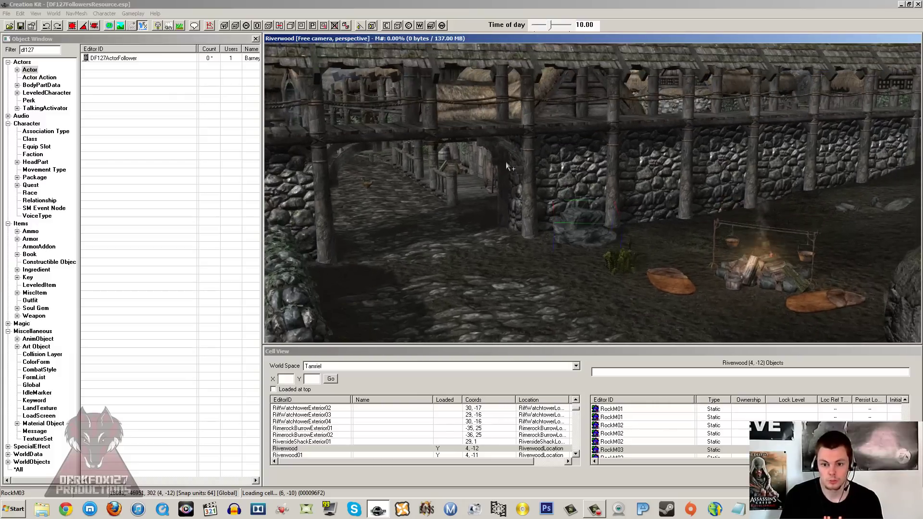
pyautogui.click(563, 181)
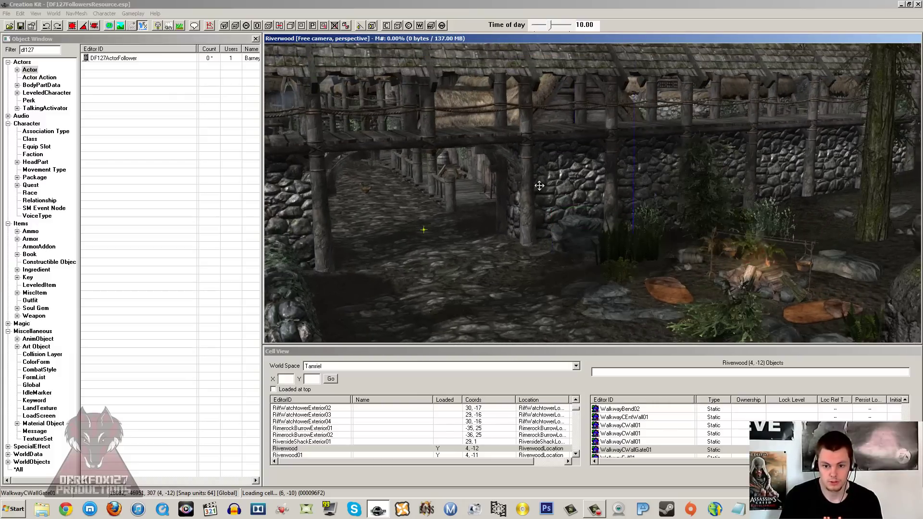
pyautogui.moveTo(557, 178); pyautogui.dragTo(551, 175, button='middle')
pyautogui.scroll(8, 551, 175)
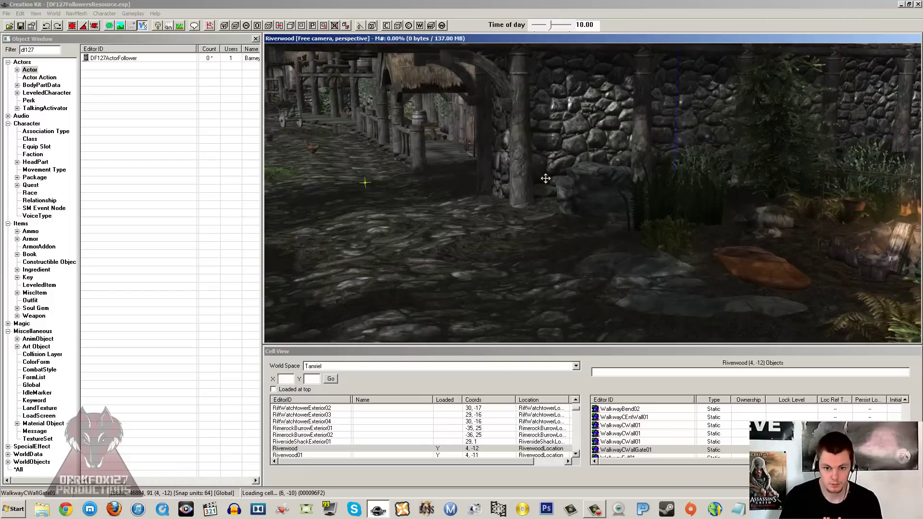
# Flag the DF127ActorFollower actor as Protected and save the change to the actor.
pyautogui.click(105, 58)
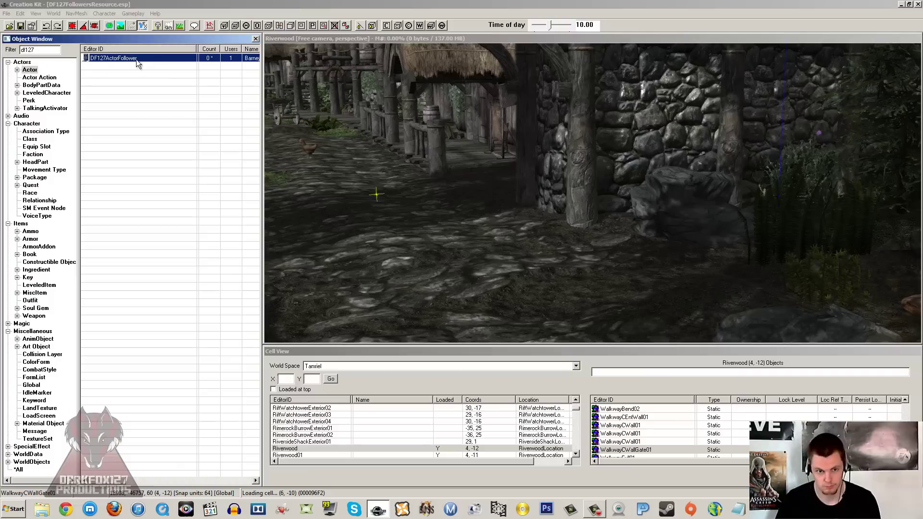
pyautogui.doubleClick(115, 59)
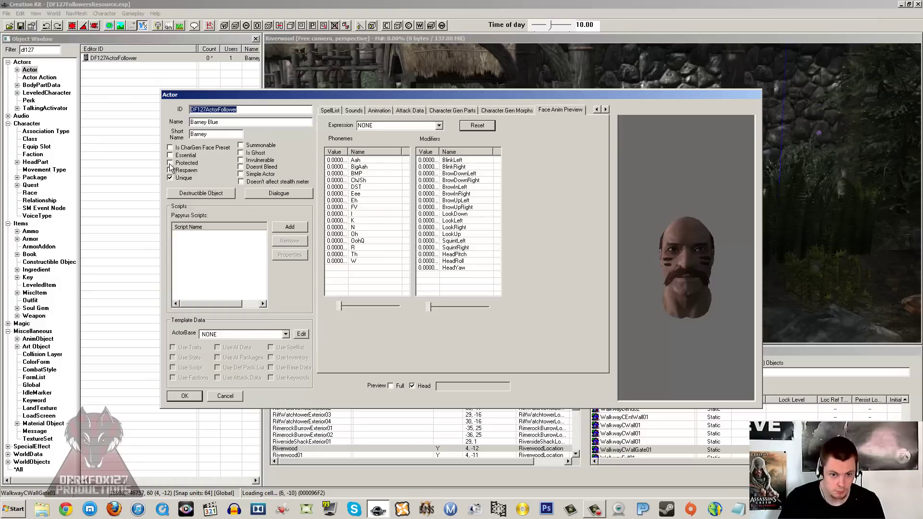
pyautogui.click(170, 163)
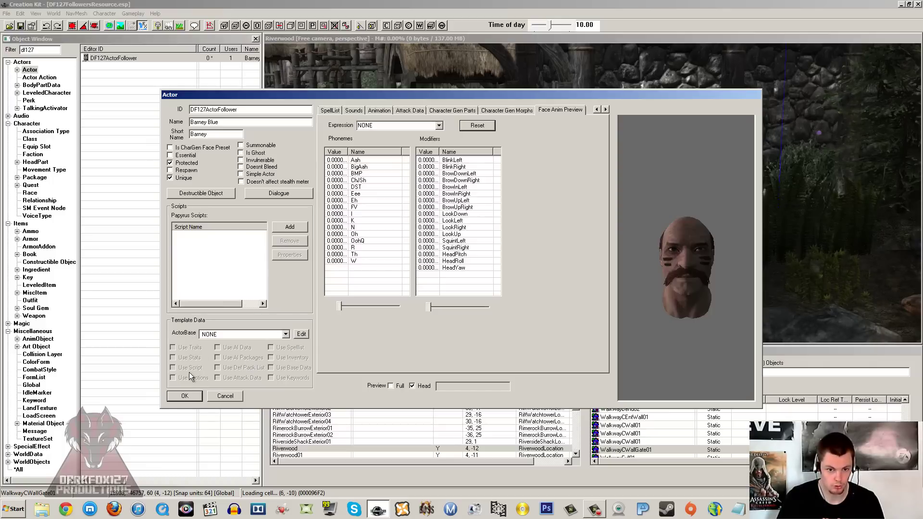
pyautogui.click(185, 398)
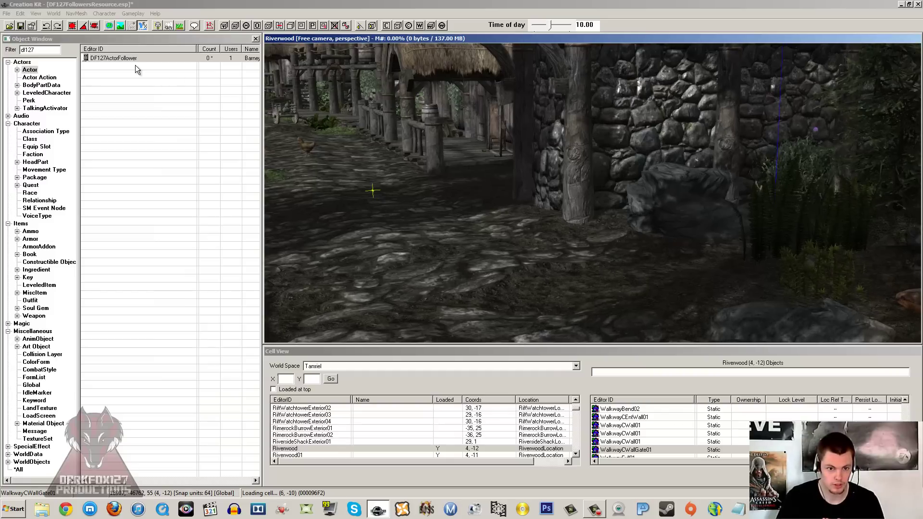
# Place DF127ActorFollower on the ground by the Riverwood gateway wall and inspect him from several sides.
pyautogui.click(138, 70)
pyautogui.moveTo(97, 61); pyautogui.dragTo(505, 268)
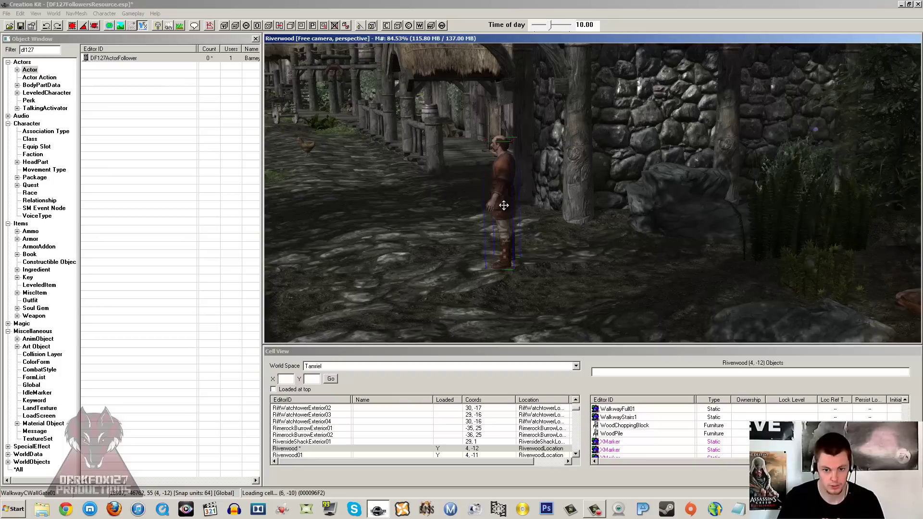
pyautogui.moveTo(503, 209); pyautogui.dragTo(561, 174)
pyautogui.press('shift')
pyautogui.scroll(5, 561, 173)
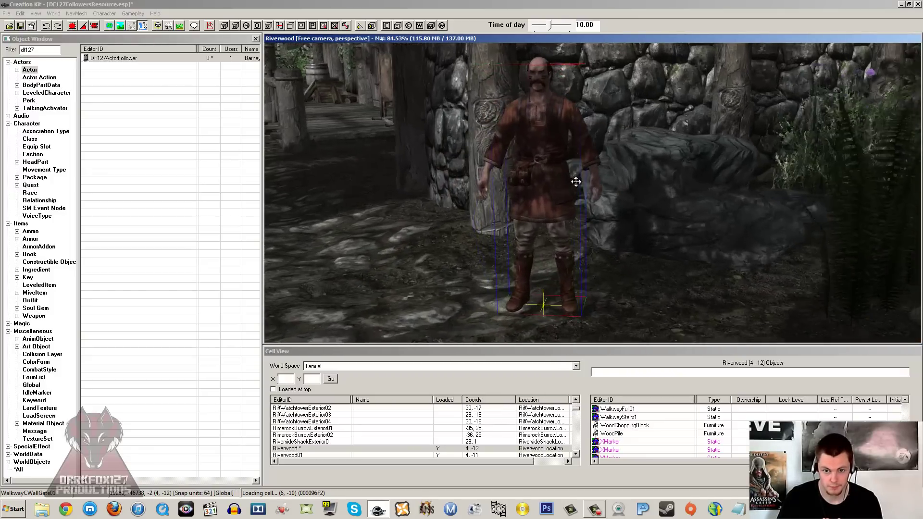
pyautogui.press('shift')
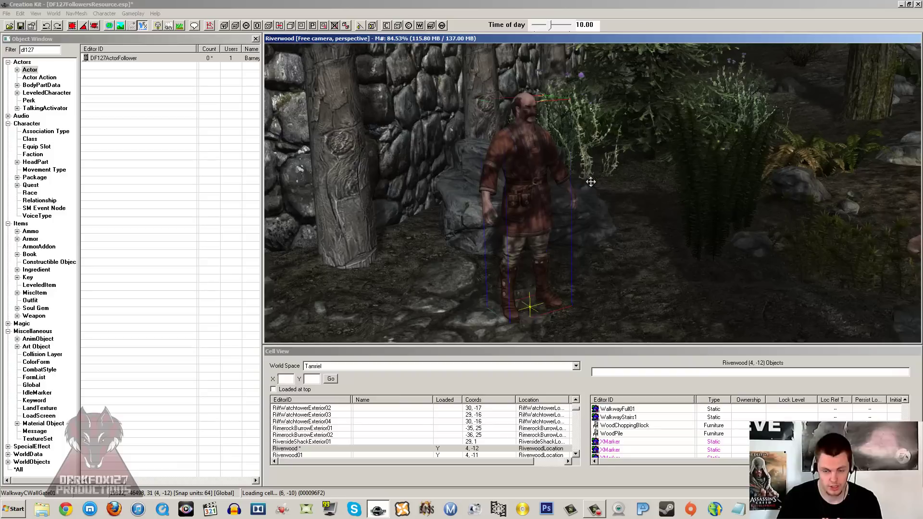
pyautogui.press('shift')
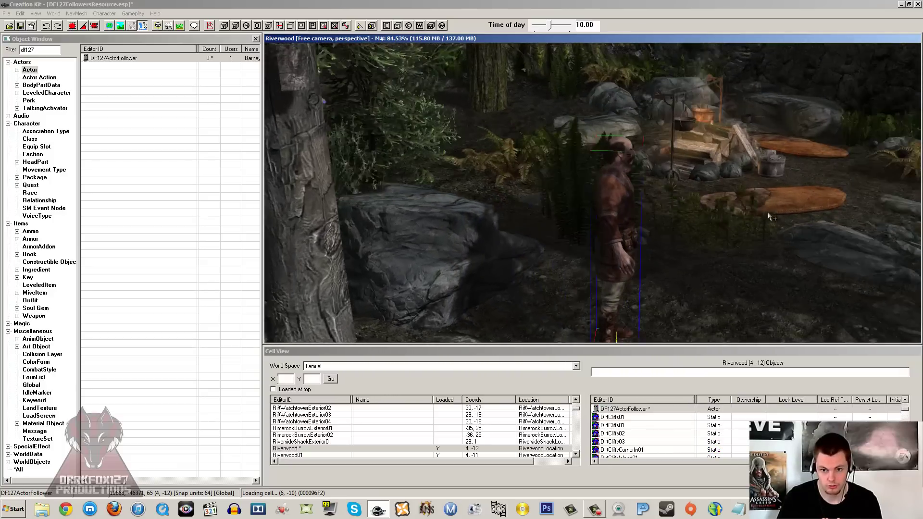
pyautogui.press('shift')
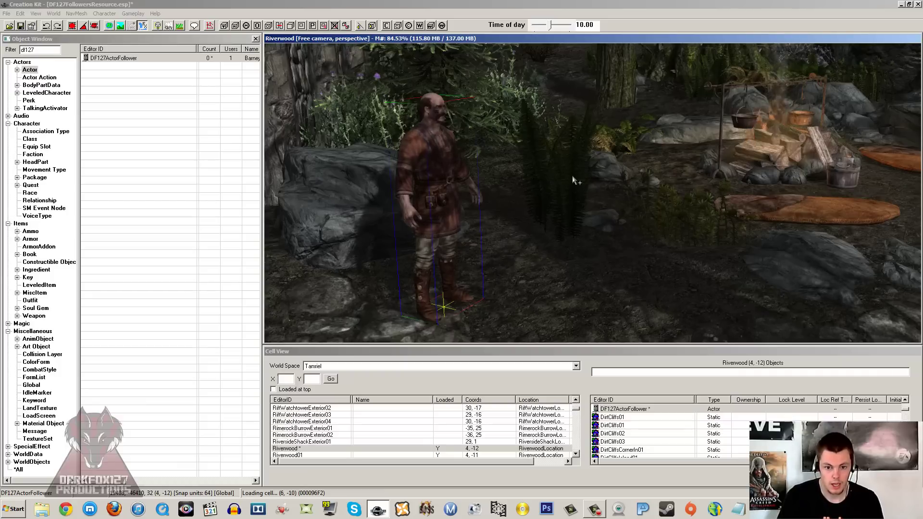
# Open the base actor of the placed follower and show its AI packages.
pyautogui.doubleClick(427, 181)
pyautogui.click(519, 169)
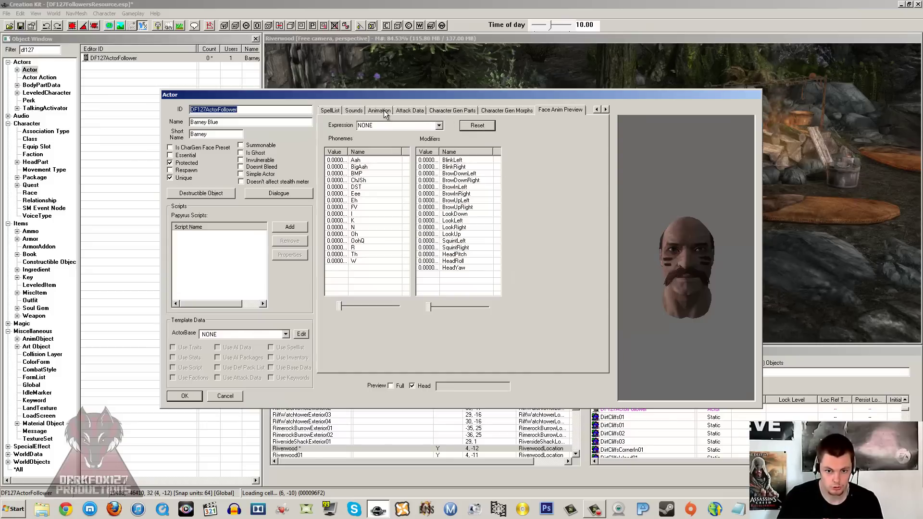
pyautogui.click(598, 110)
pyautogui.click(597, 110)
pyautogui.click(597, 109)
pyautogui.click(597, 110)
pyautogui.click(597, 109)
pyautogui.click(597, 109)
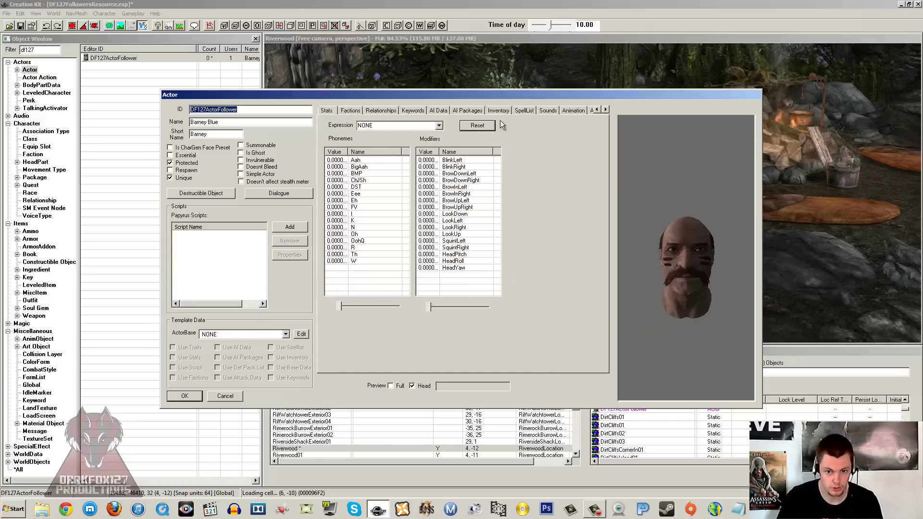
pyautogui.click(462, 109)
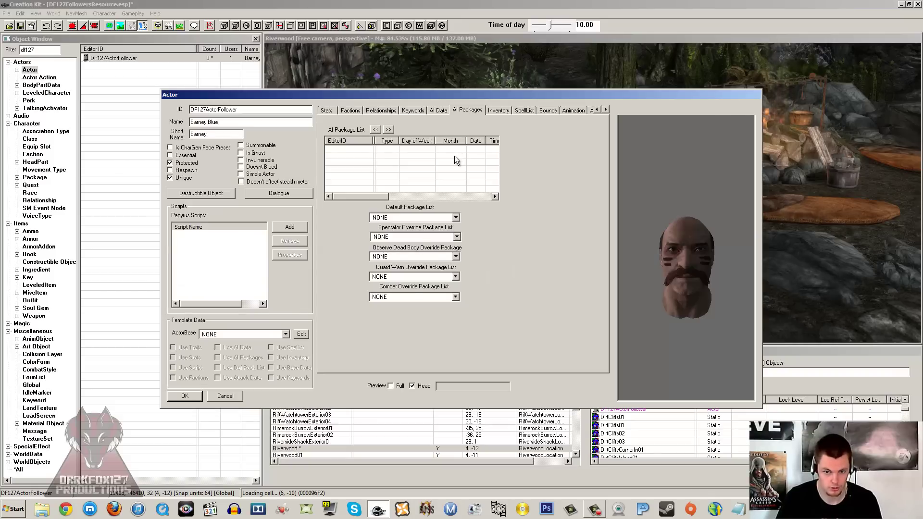
# Filter the packages by "defaultsandbox", add DefaultSandboxCurrentLocation1024 to the follower's AI package list and accept the actor changes.
pyautogui.rightClick(381, 163)
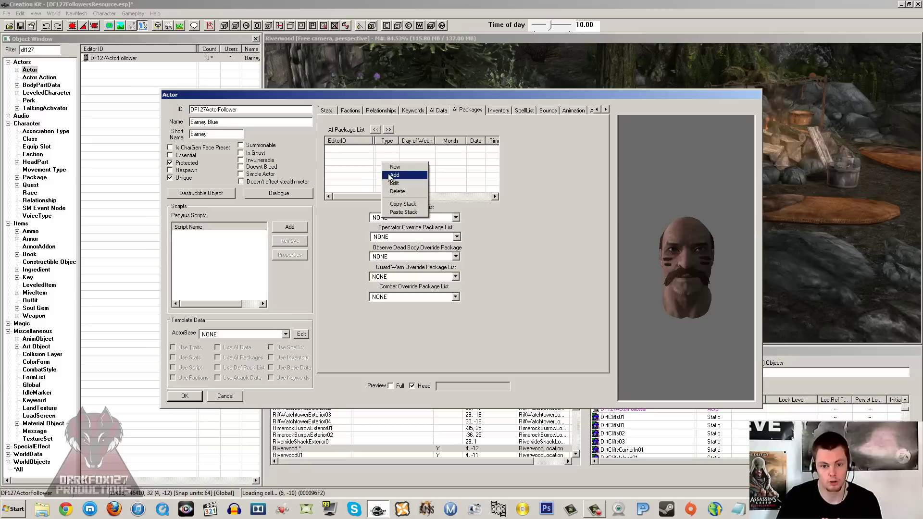
pyautogui.click(394, 175)
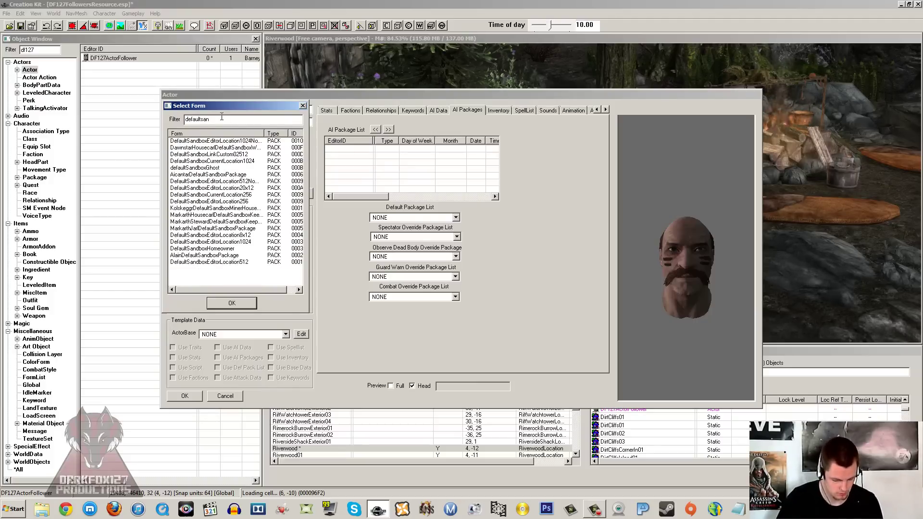
pyautogui.click(209, 189)
pyautogui.click(212, 182)
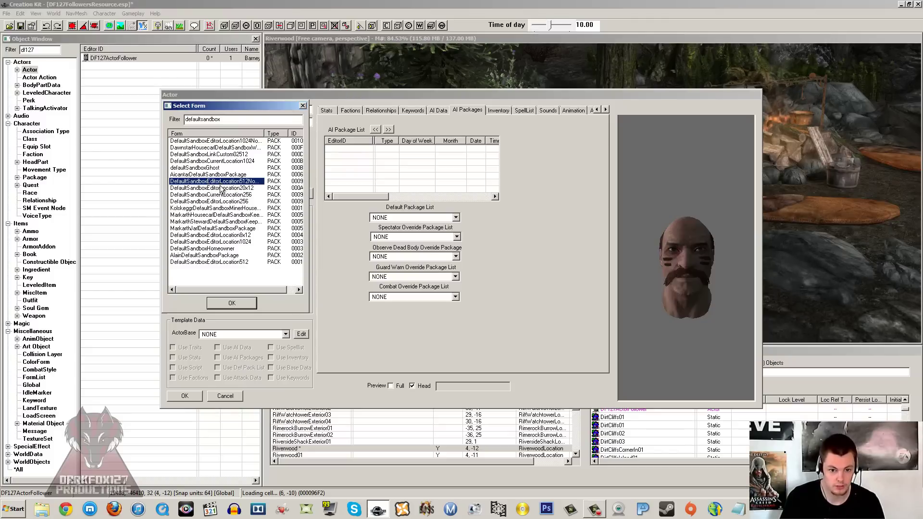
pyautogui.click(226, 188)
pyautogui.click(229, 195)
pyautogui.click(232, 202)
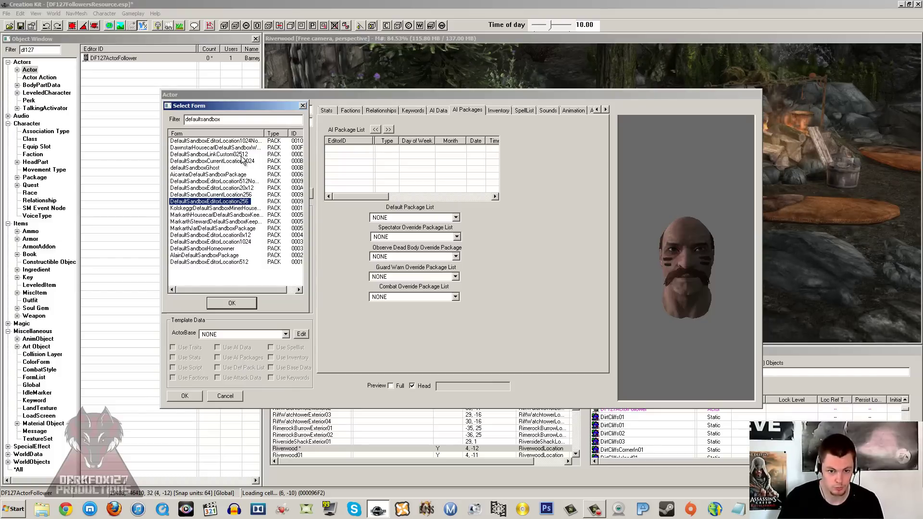
pyautogui.click(212, 155)
pyautogui.click(211, 162)
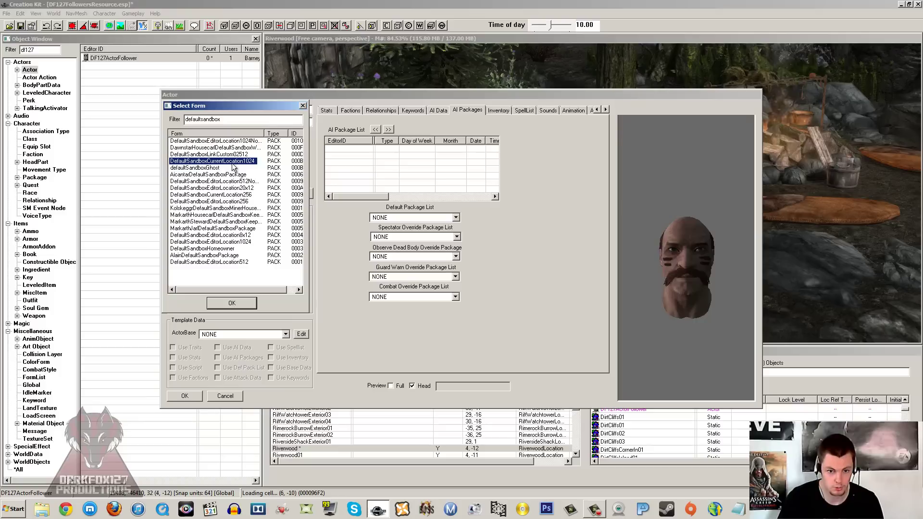
pyautogui.doubleClick(247, 162)
pyautogui.click(412, 151)
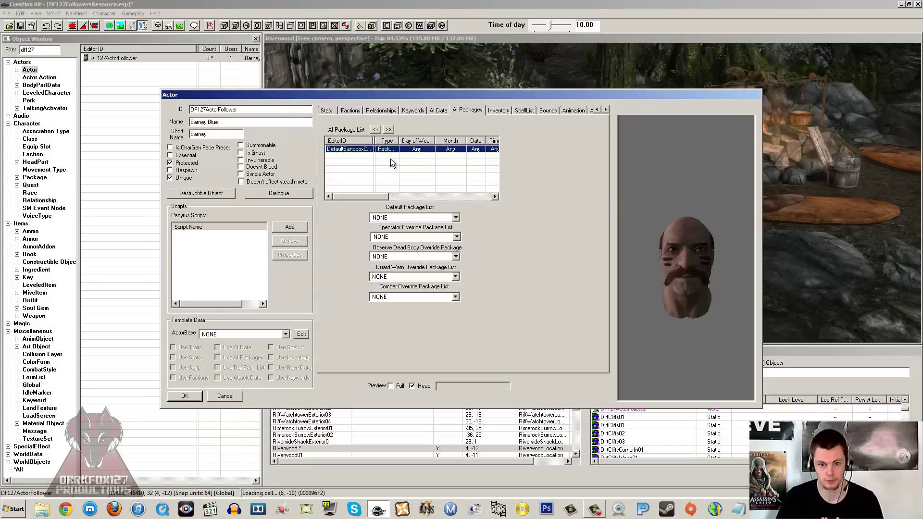
pyautogui.click(393, 164)
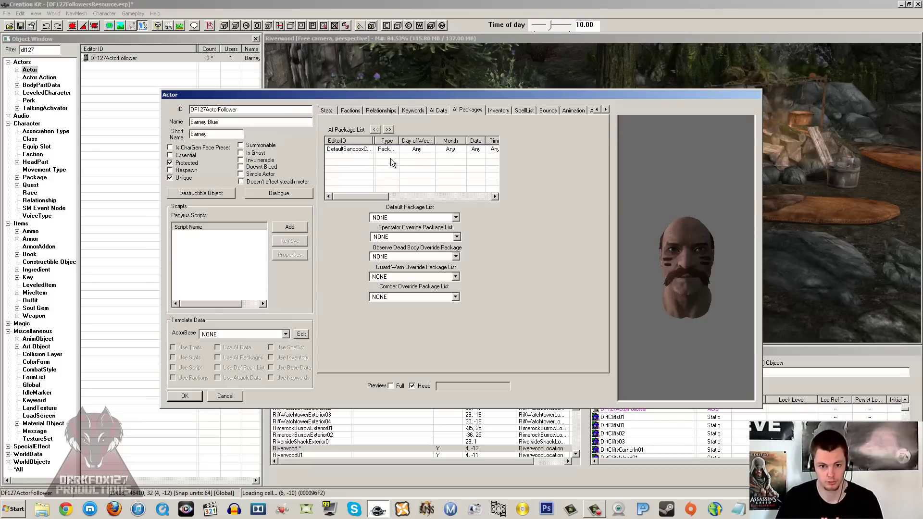
pyautogui.click(185, 396)
pyautogui.click(425, 351)
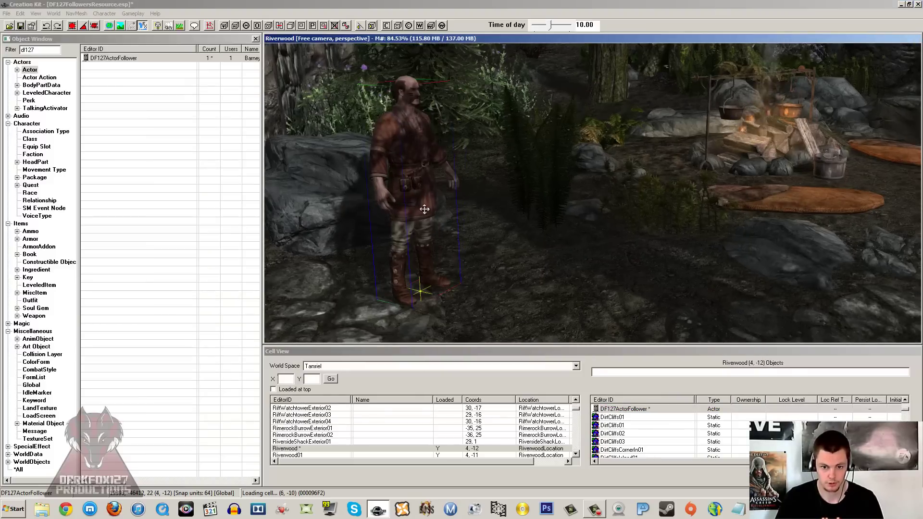
pyautogui.scroll(-6, 385, 174)
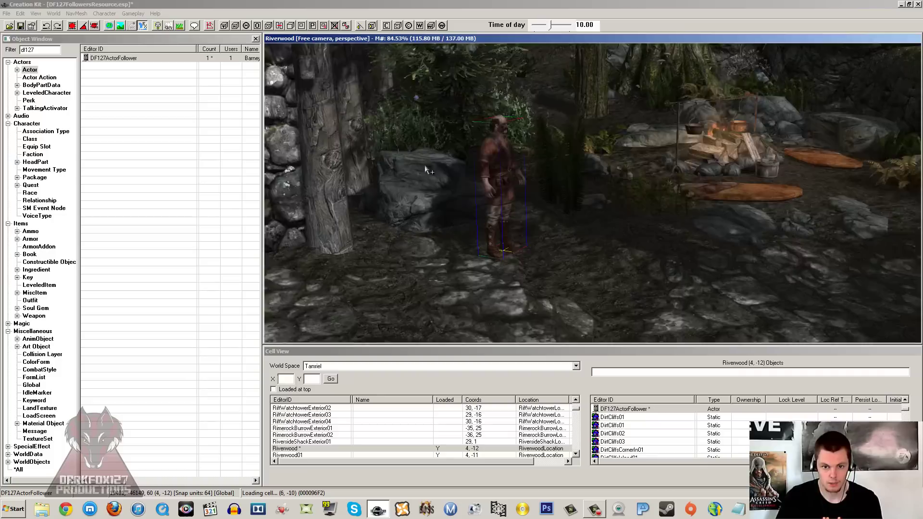
pyautogui.scroll(5, 422, 168)
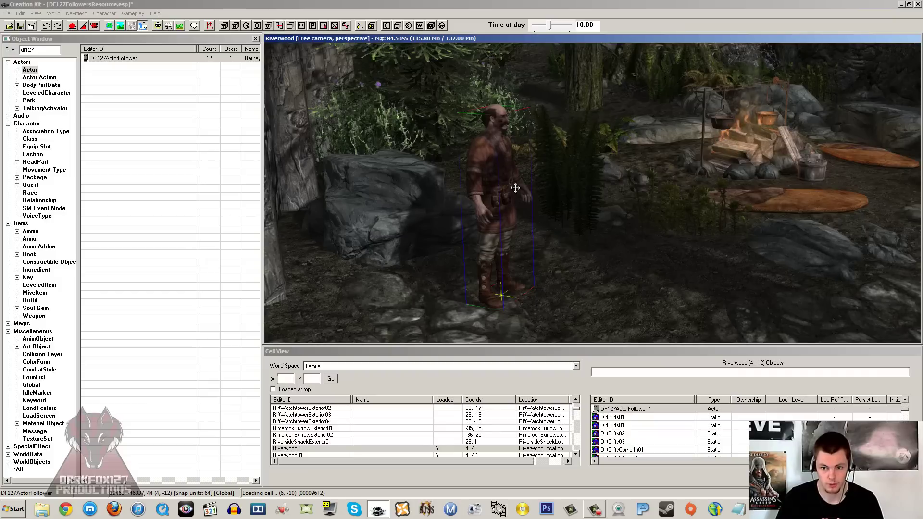
pyautogui.moveTo(515, 188); pyautogui.dragTo(504, 163, button='middle')
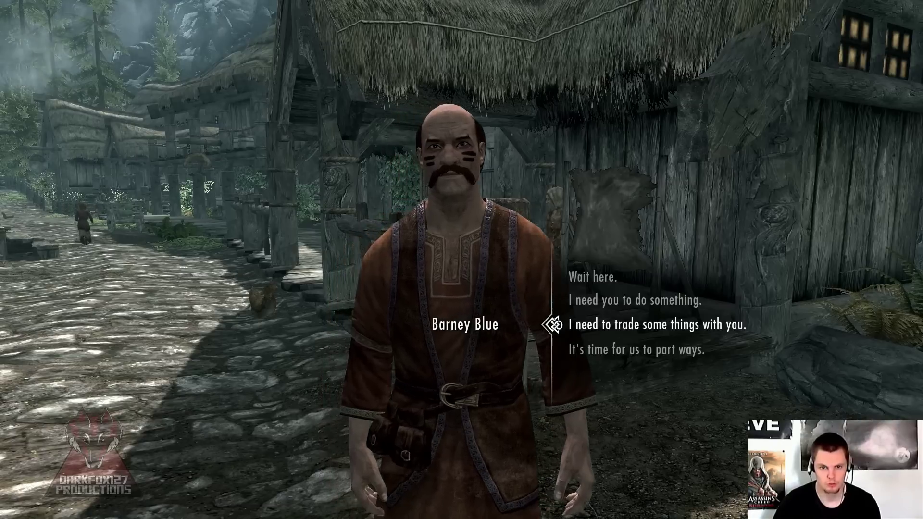
# Switch to Skyrim, open the trade inventory from the follower's dialogue and take the Belted Tunic from him.
pyautogui.press('e')
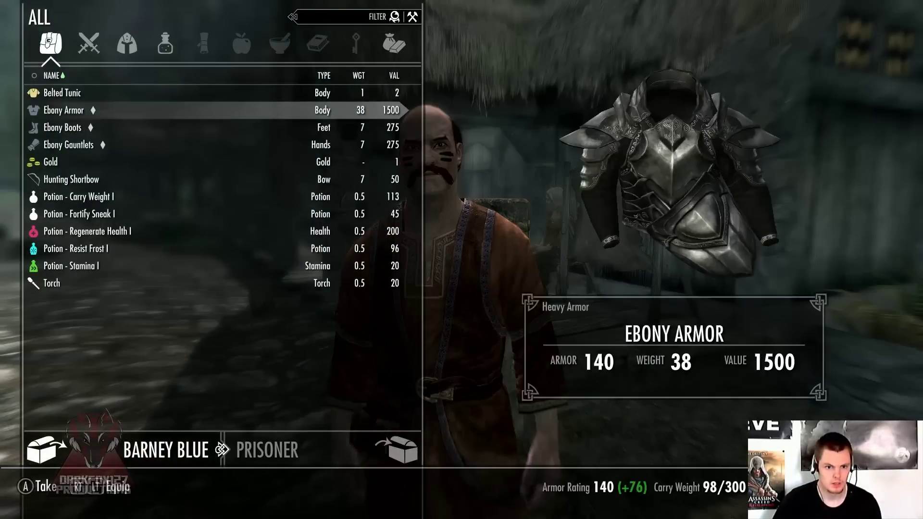
pyautogui.press('Up')
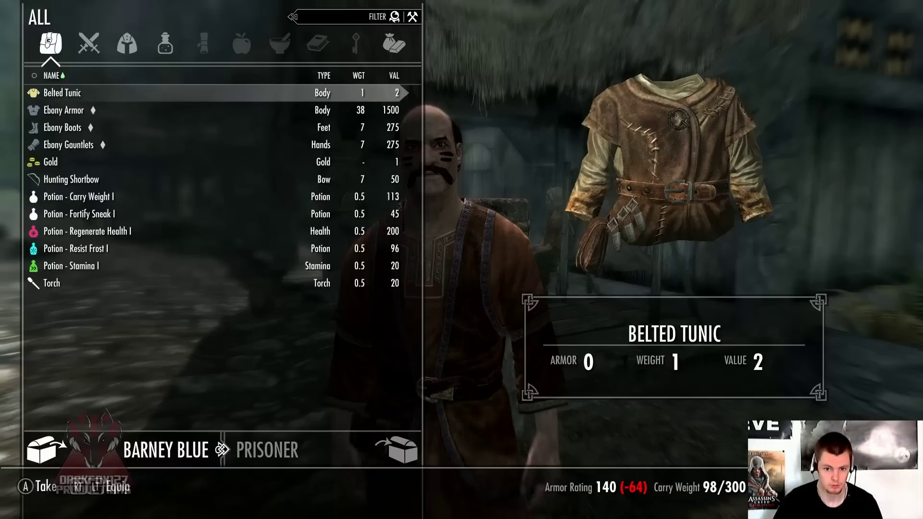
pyautogui.press('e')
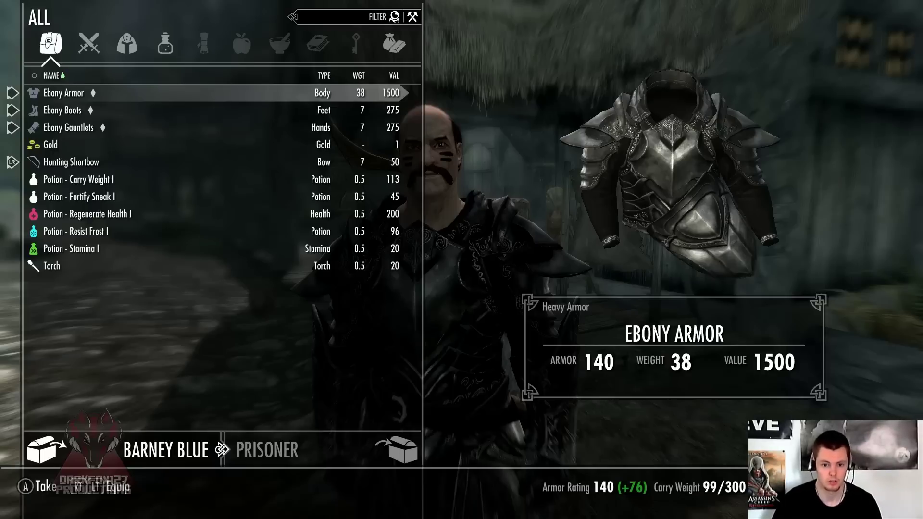
# Examine the follower's equipped ebony armor pieces and bow, potions and torch in the trade inventory, then leave the trade and the conversation.
pyautogui.press('Down')
pyautogui.press('Down')
pyautogui.press('Down')
pyautogui.press('Down')
pyautogui.press('Down')
pyautogui.press('Down')
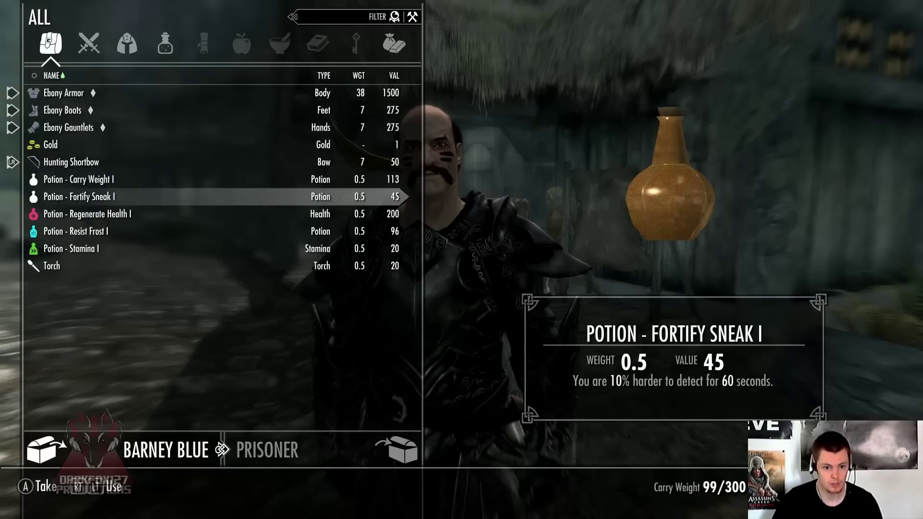
pyautogui.press('Down')
pyautogui.press('Down')
pyautogui.press('Down')
pyautogui.press('Up')
pyautogui.press('Up')
pyautogui.press('Up')
pyautogui.press('Up')
pyautogui.press('Up')
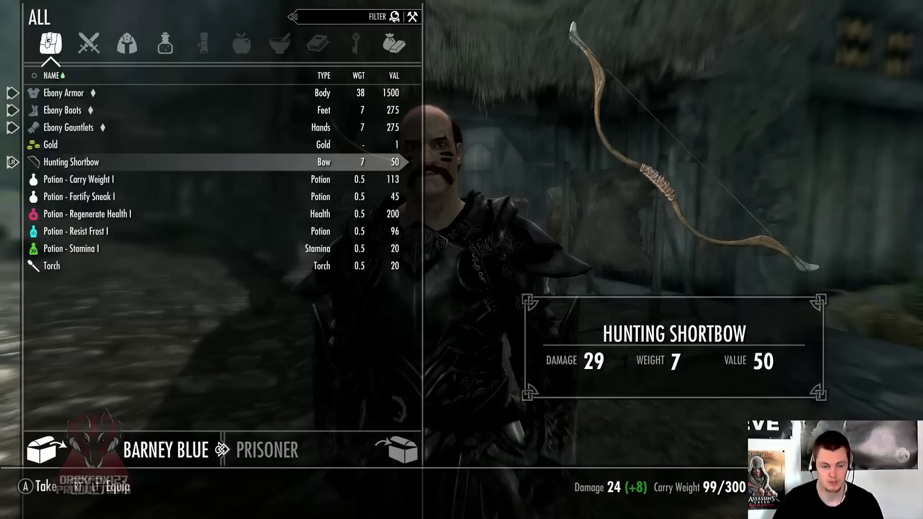
pyautogui.press('Up')
pyautogui.press('Down')
pyautogui.press('Down')
pyautogui.press('Down')
pyautogui.press('Down')
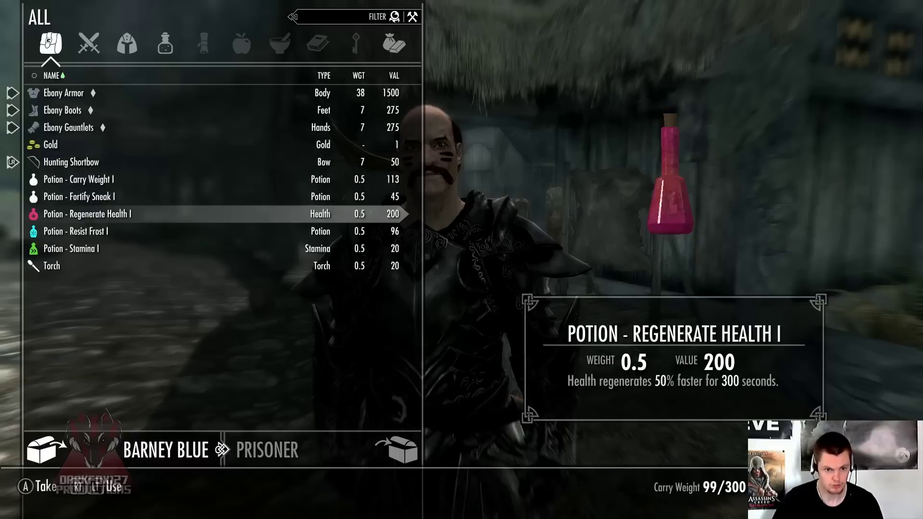
pyautogui.press('Up')
pyautogui.press('Up')
pyautogui.press('Down')
pyautogui.press('Down')
pyautogui.press('Down')
pyautogui.press('Down')
pyautogui.press('Down')
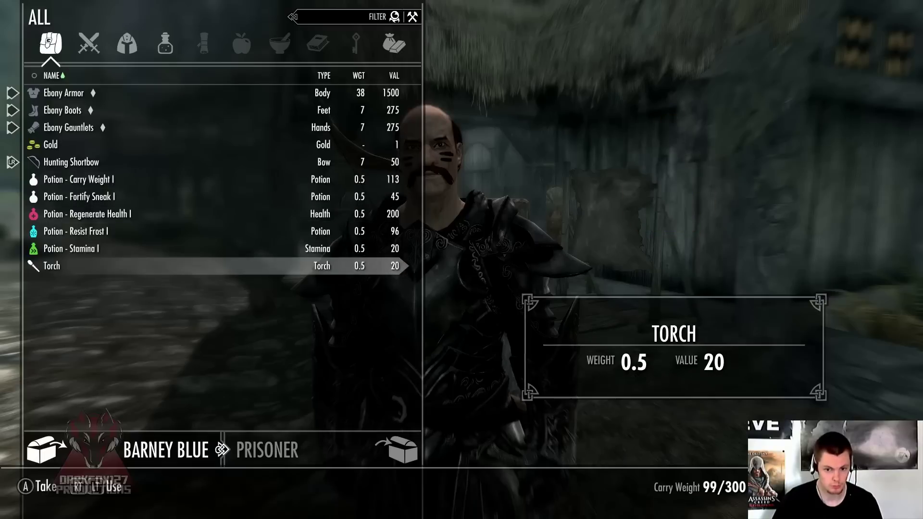
pyautogui.press('Up')
pyautogui.press('Up')
pyautogui.press('Up')
pyautogui.press('Up')
pyautogui.press('Up')
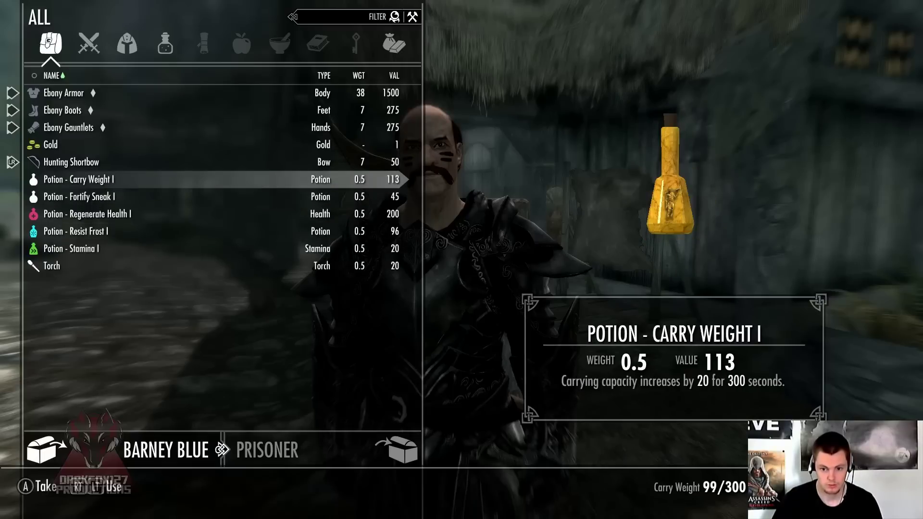
pyautogui.press('Up')
pyautogui.press('Up')
pyautogui.press('Up')
pyautogui.press('Up')
pyautogui.press('Down')
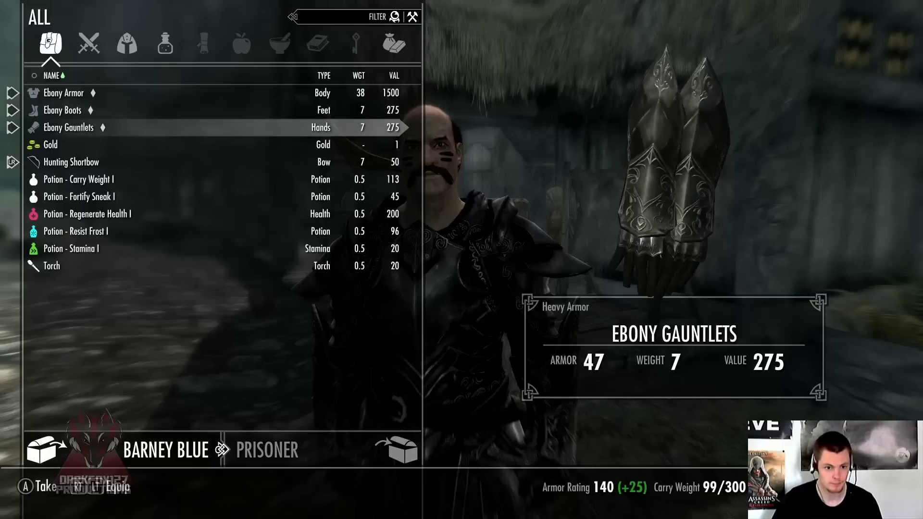
pyautogui.press('Down')
pyautogui.press('Up')
pyautogui.press('Down')
pyautogui.press('Down')
pyautogui.press('Down')
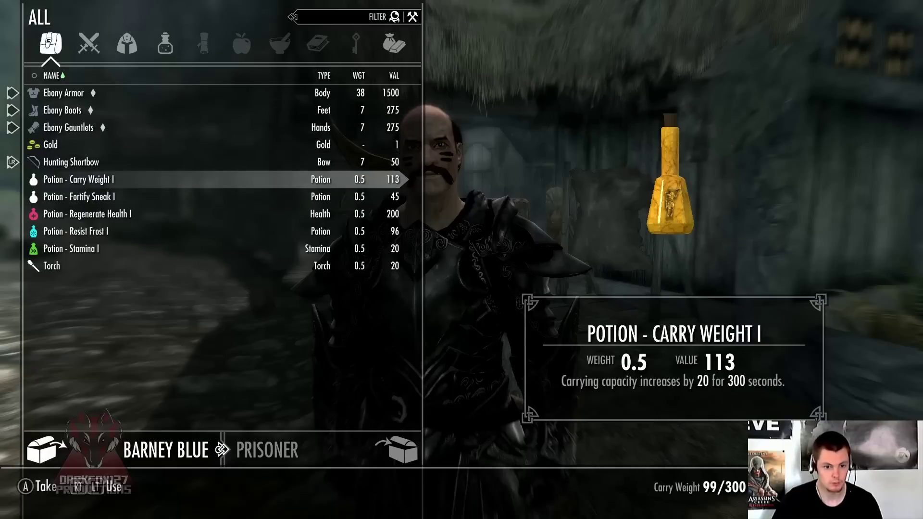
pyautogui.press('Up')
pyautogui.press('Escape')
pyautogui.press('Escape')
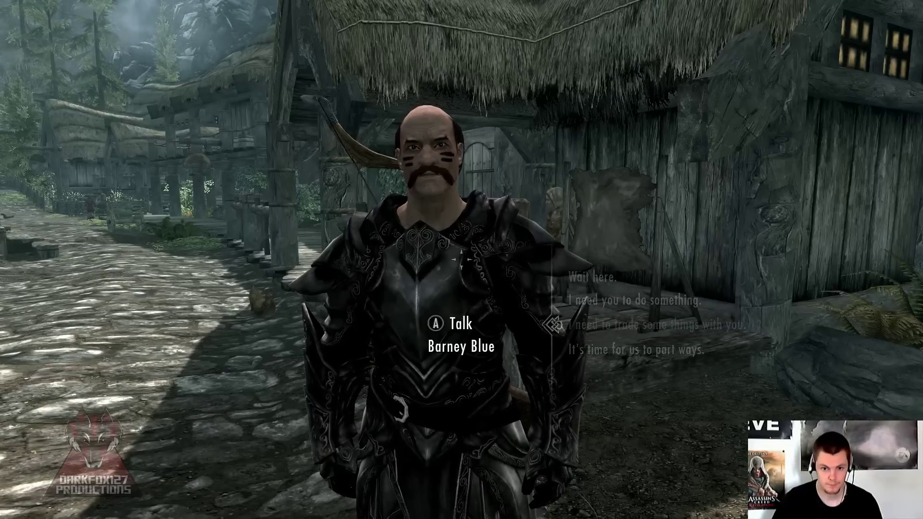